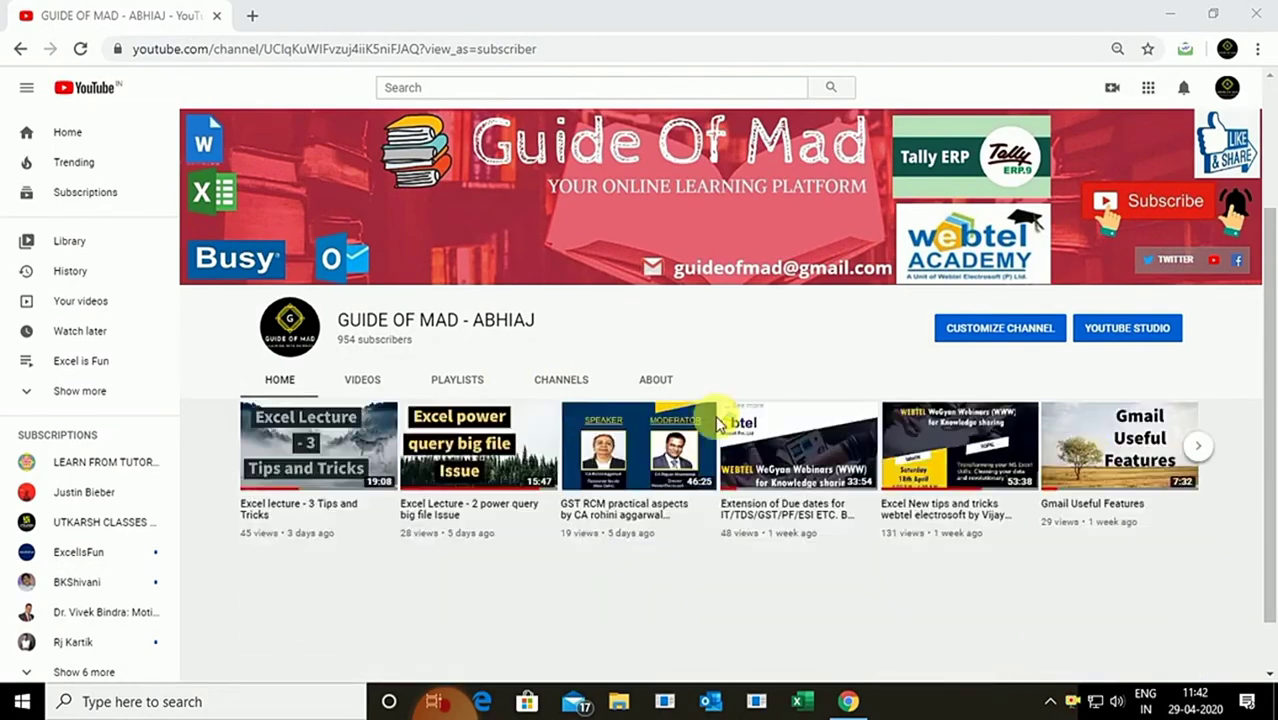
Look through the uploaded videos of the Guide Of Mad channel on YouTube.
{"action": "scroll", "coordinate": [414, 374], "scroll_direction": "down", "scroll_amount": 2}
{"action": "left_click", "coordinate": [366, 190]}
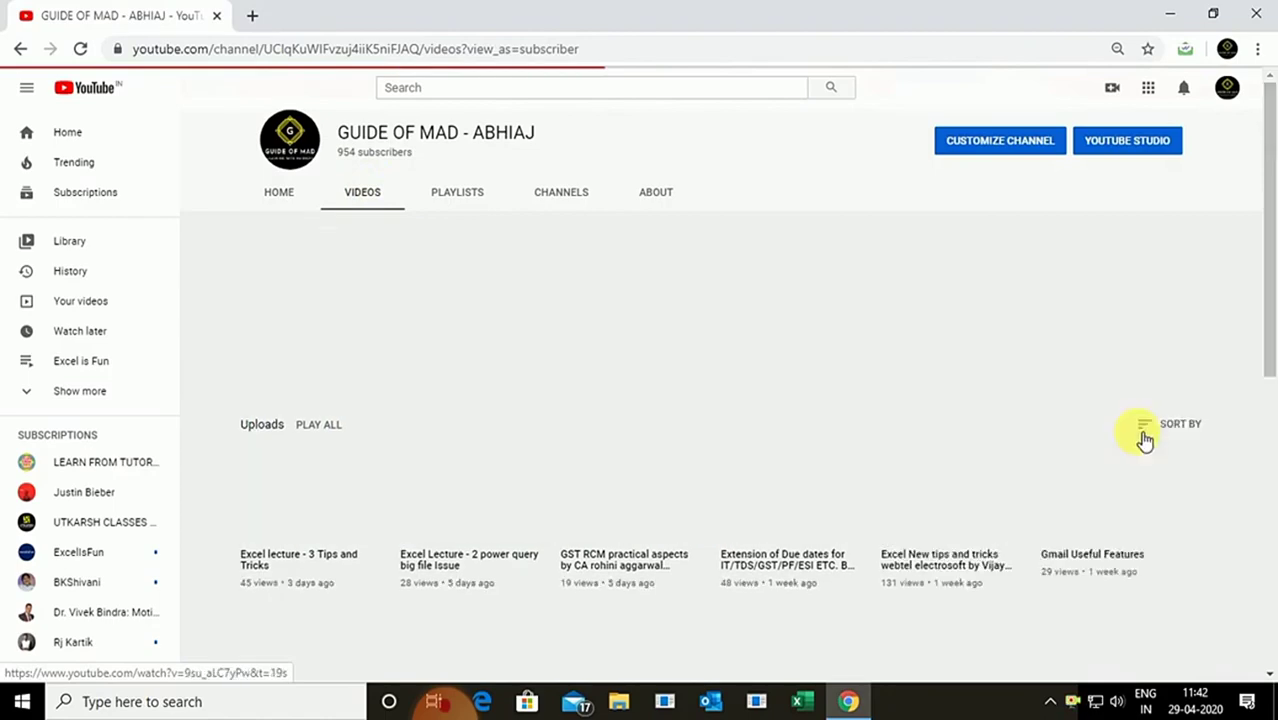
{"action": "scroll", "coordinate": [1165, 440], "scroll_direction": "down", "scroll_amount": 3}
{"action": "scroll", "coordinate": [1160, 445], "scroll_direction": "down", "scroll_amount": 2}
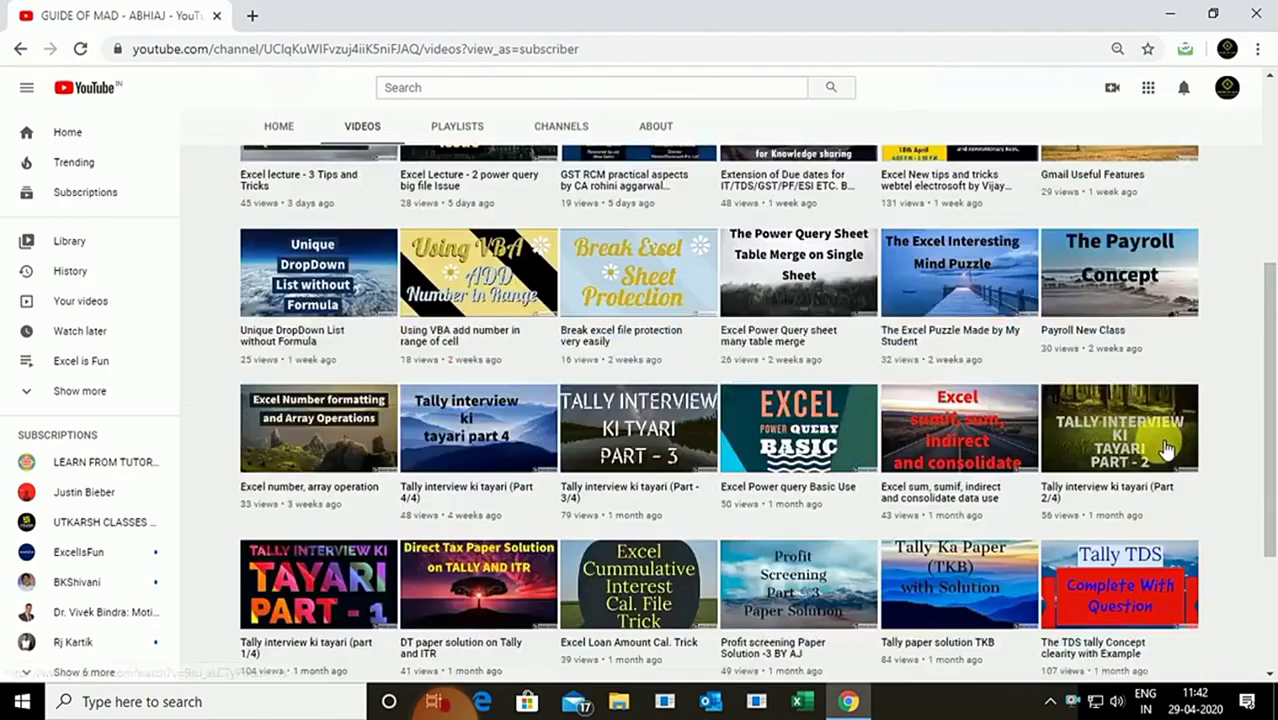
{"action": "scroll", "coordinate": [1141, 430], "scroll_direction": "up", "scroll_amount": 3}
Switch to the Basic Class 1 workbook in Excel and examine the labelled interface picture on Sheet1.
{"action": "left_click", "coordinate": [1167, 22]}
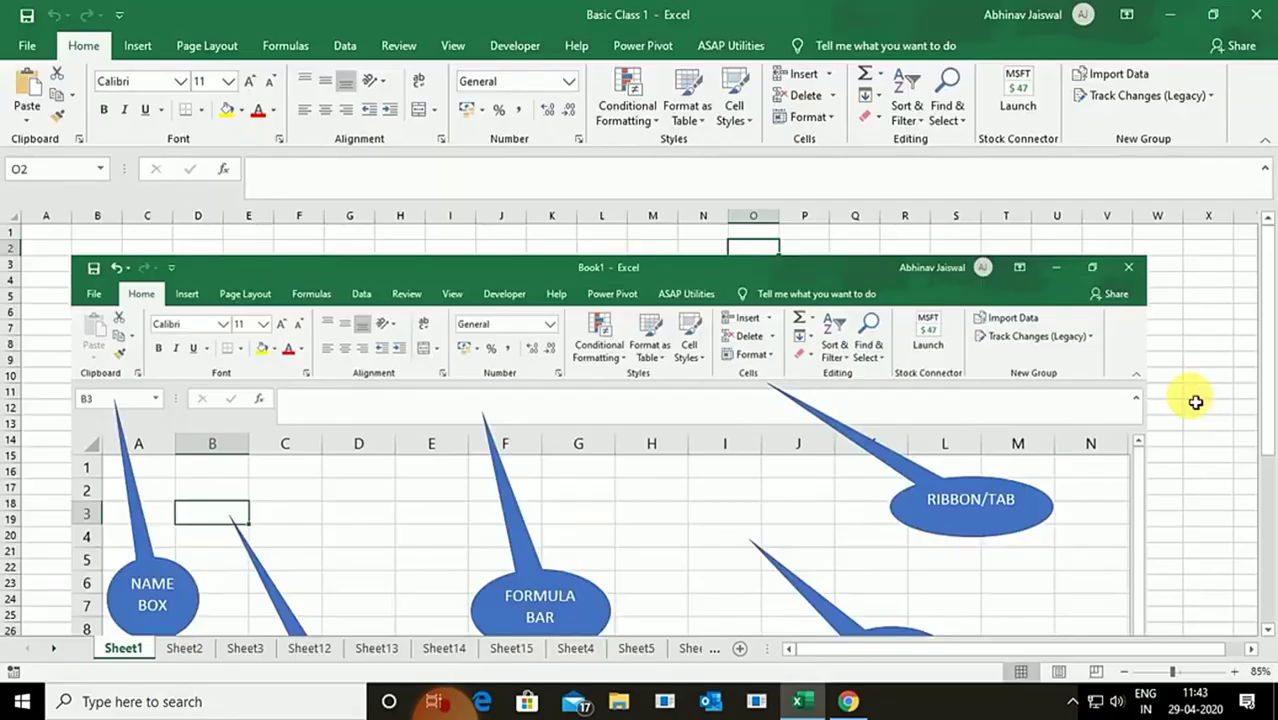
{"action": "scroll", "coordinate": [1170, 424], "scroll_direction": "down", "scroll_amount": 1}
{"action": "scroll", "coordinate": [1170, 424], "scroll_direction": "down", "scroll_amount": 3}
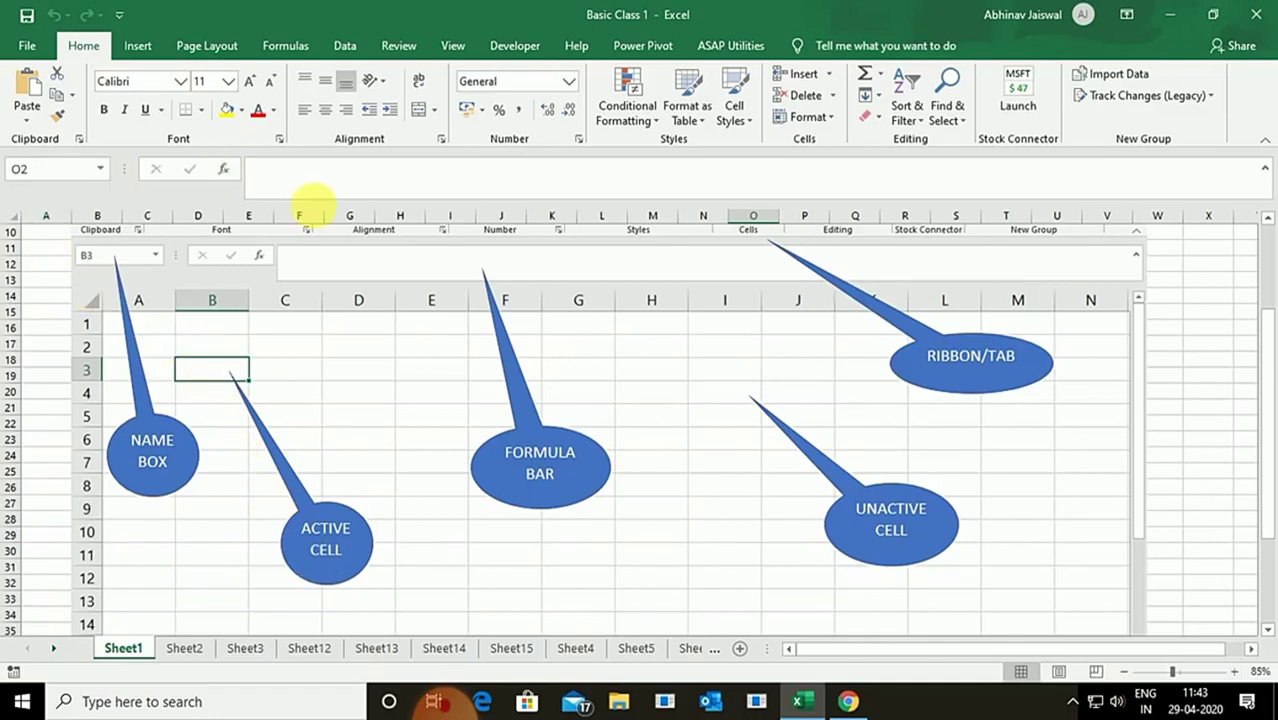
{"action": "left_click", "coordinate": [1220, 410]}
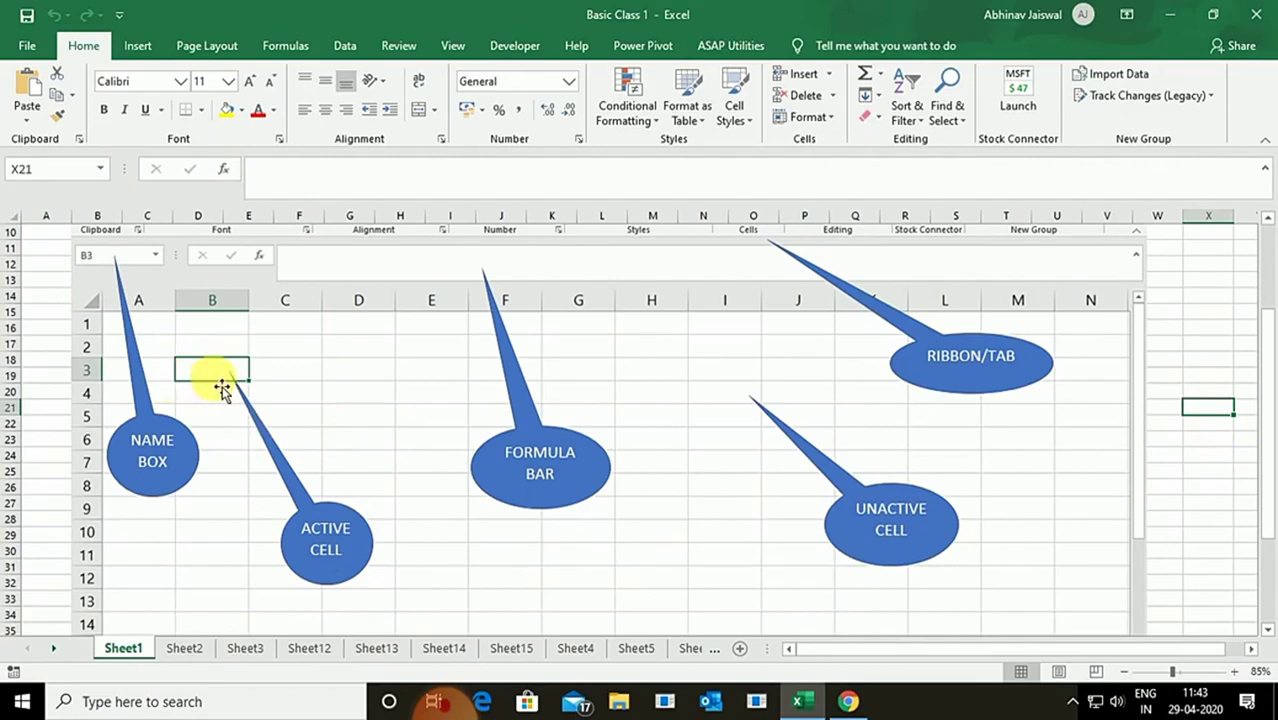
{"action": "scroll", "coordinate": [305, 402], "scroll_direction": "up", "scroll_amount": 2}
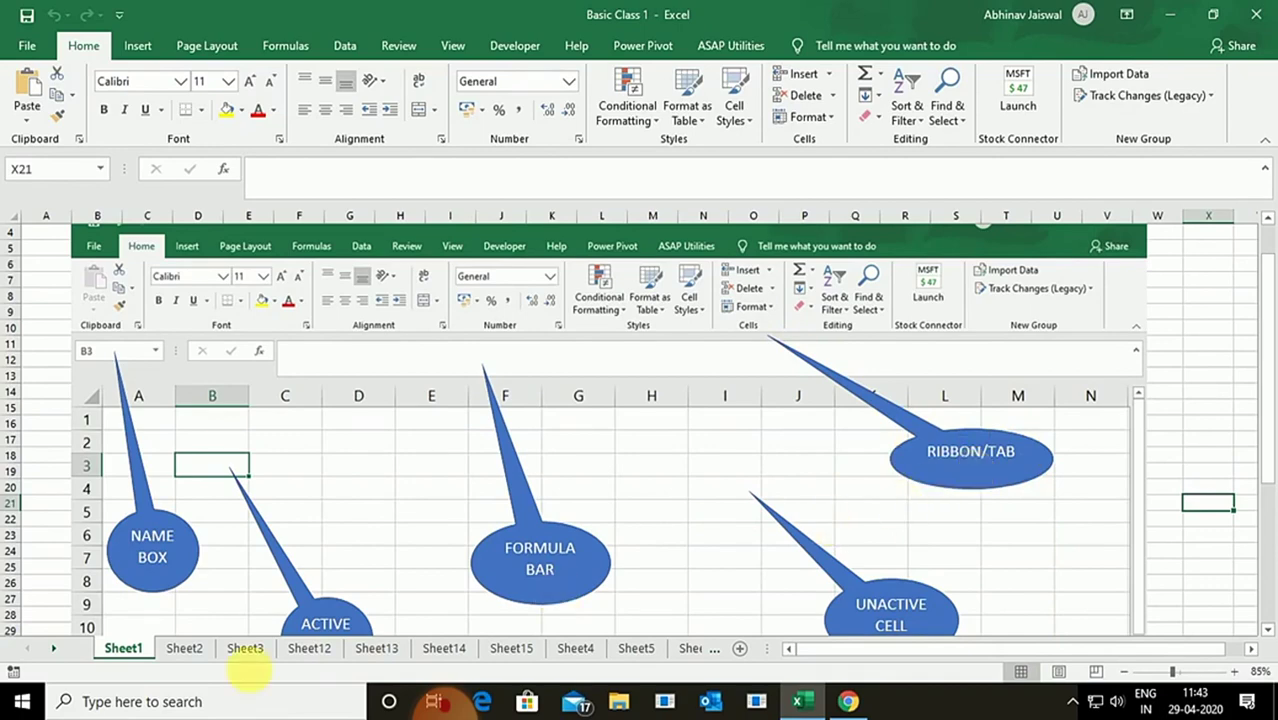
Insert a new worksheet after Sheet1, enlarge it to 130%, and select row 4 followed by column D.
{"action": "left_click", "coordinate": [740, 650]}
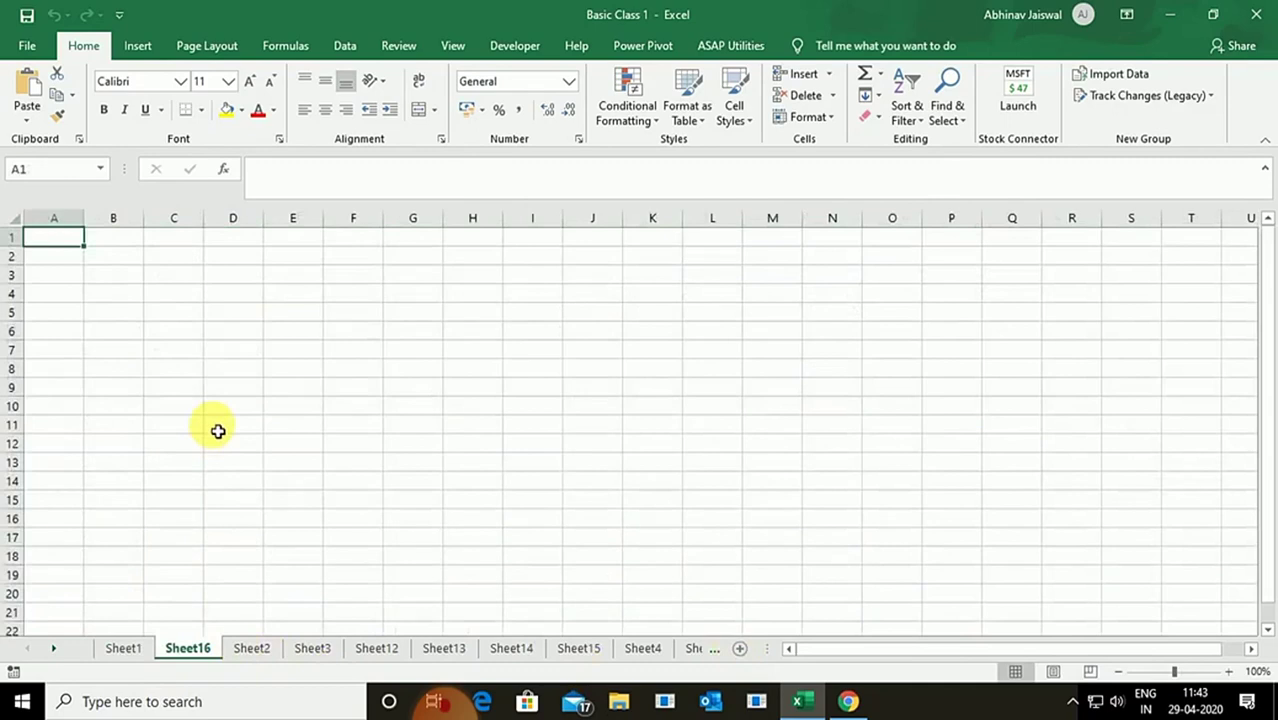
{"action": "scroll", "coordinate": [218, 431], "scroll_direction": "up", "scroll_amount": 3}
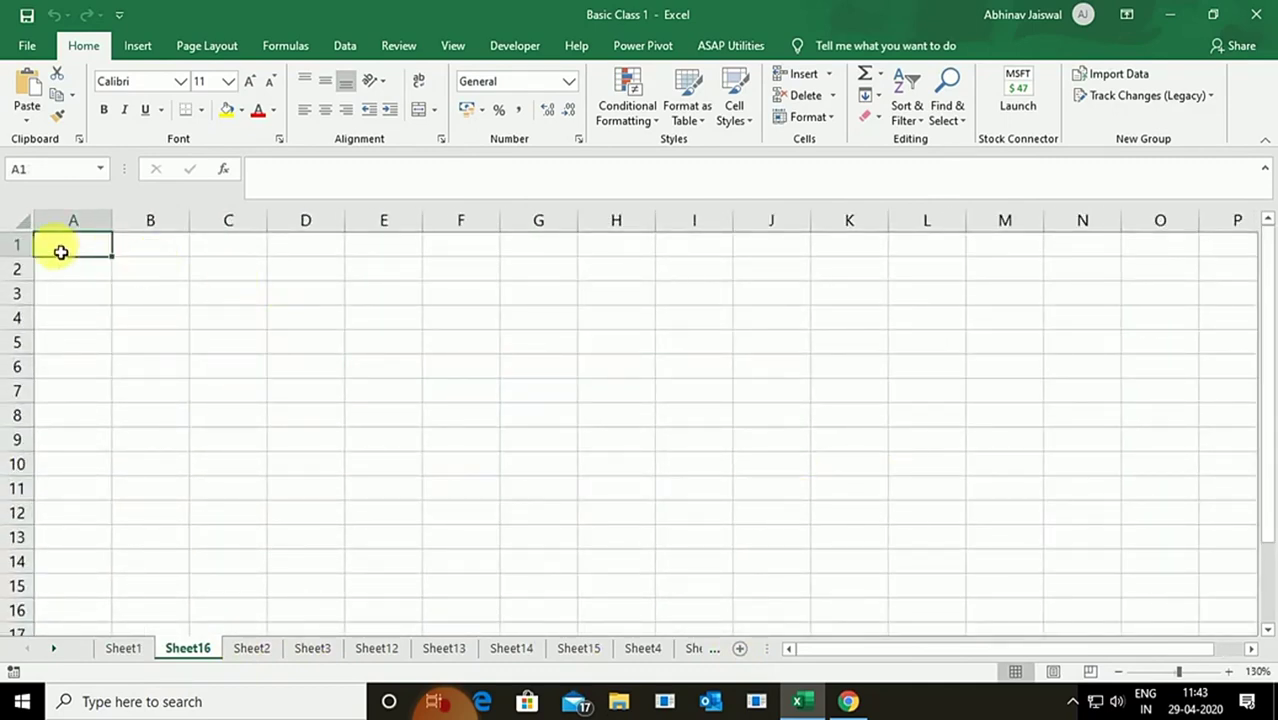
{"action": "left_click", "coordinate": [22, 322]}
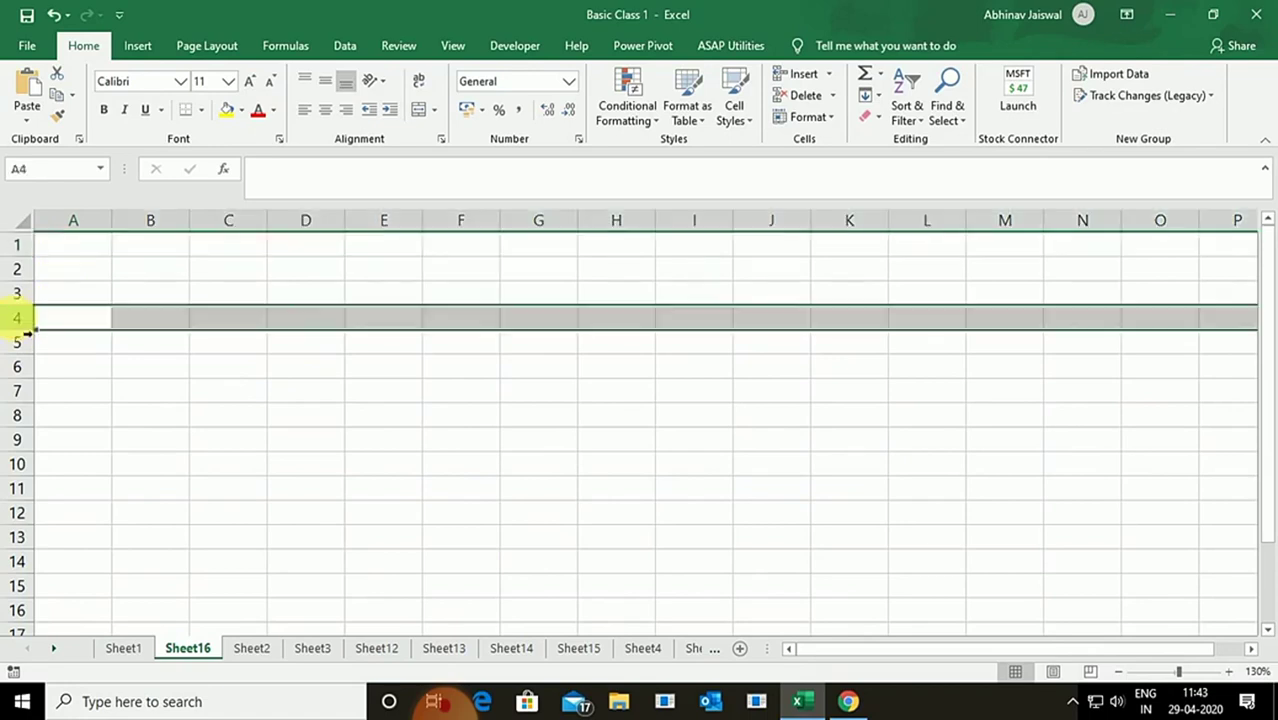
{"action": "left_click", "coordinate": [317, 219]}
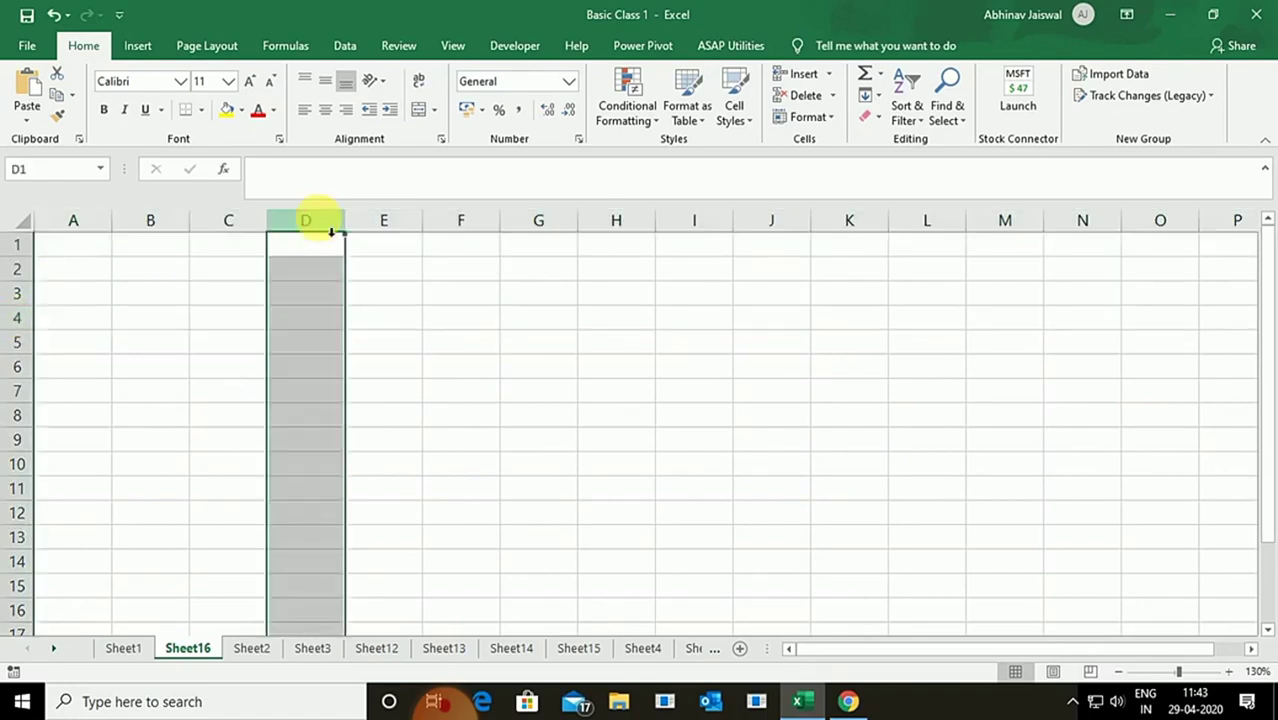
Fill the whole of row 5 and the whole of column D with yellow.
{"action": "left_click", "coordinate": [18, 343]}
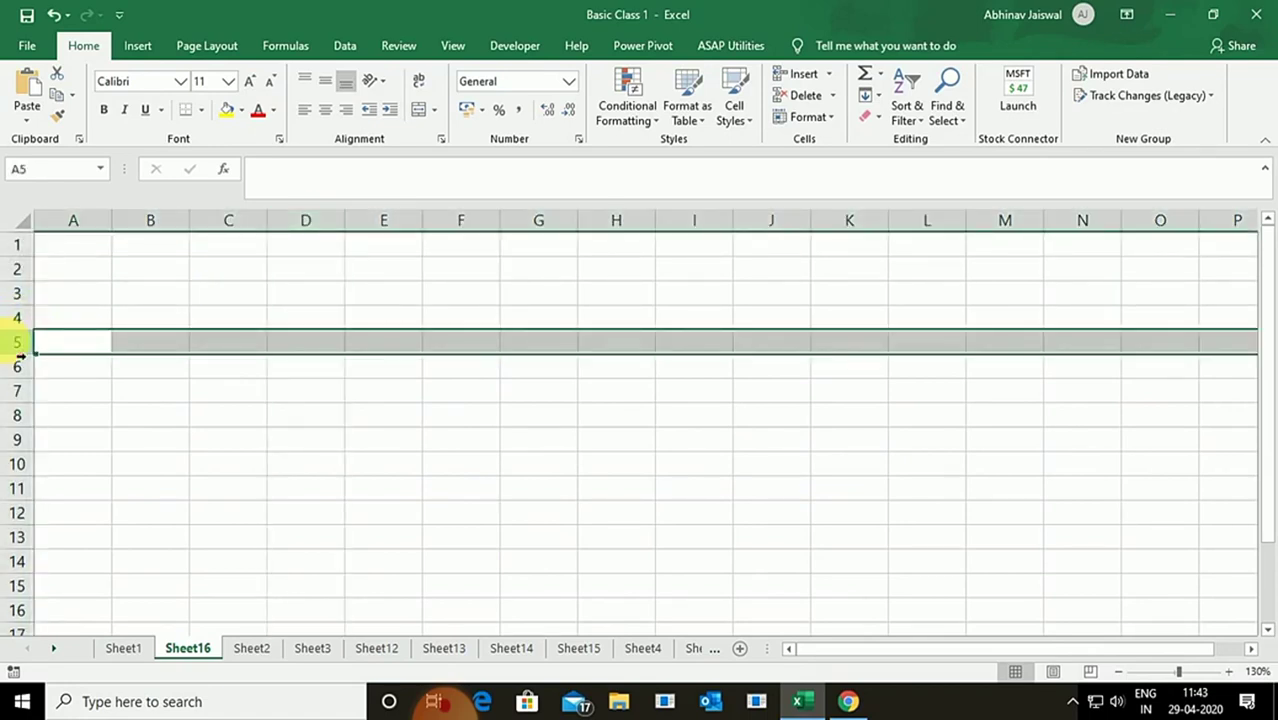
{"action": "left_click", "coordinate": [227, 109]}
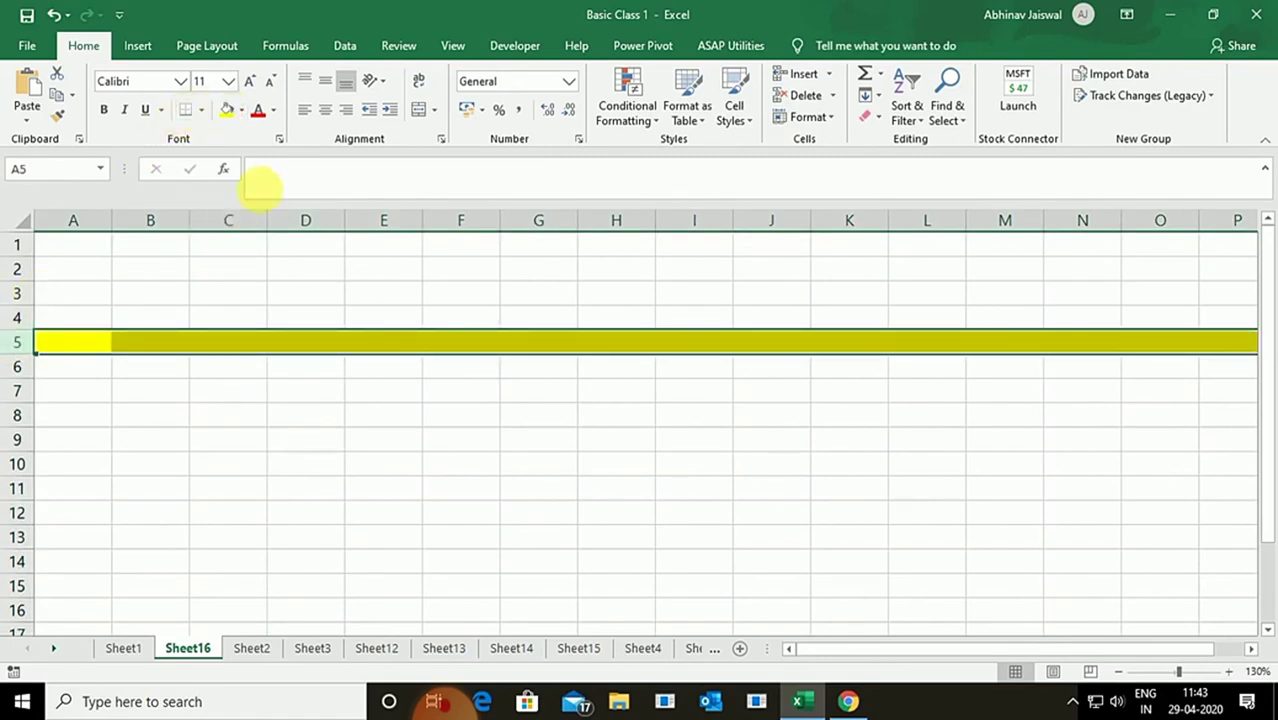
{"action": "left_click", "coordinate": [307, 221]}
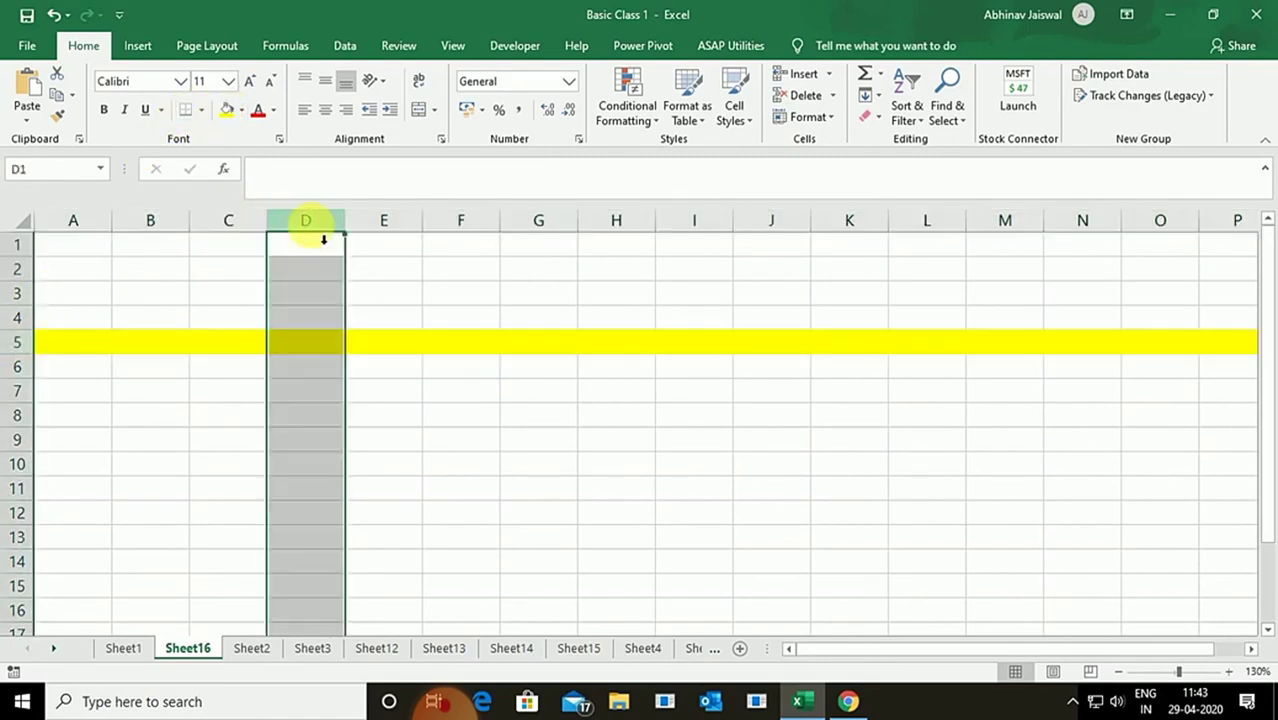
{"action": "left_click", "coordinate": [226, 109]}
{"action": "left_click", "coordinate": [373, 466]}
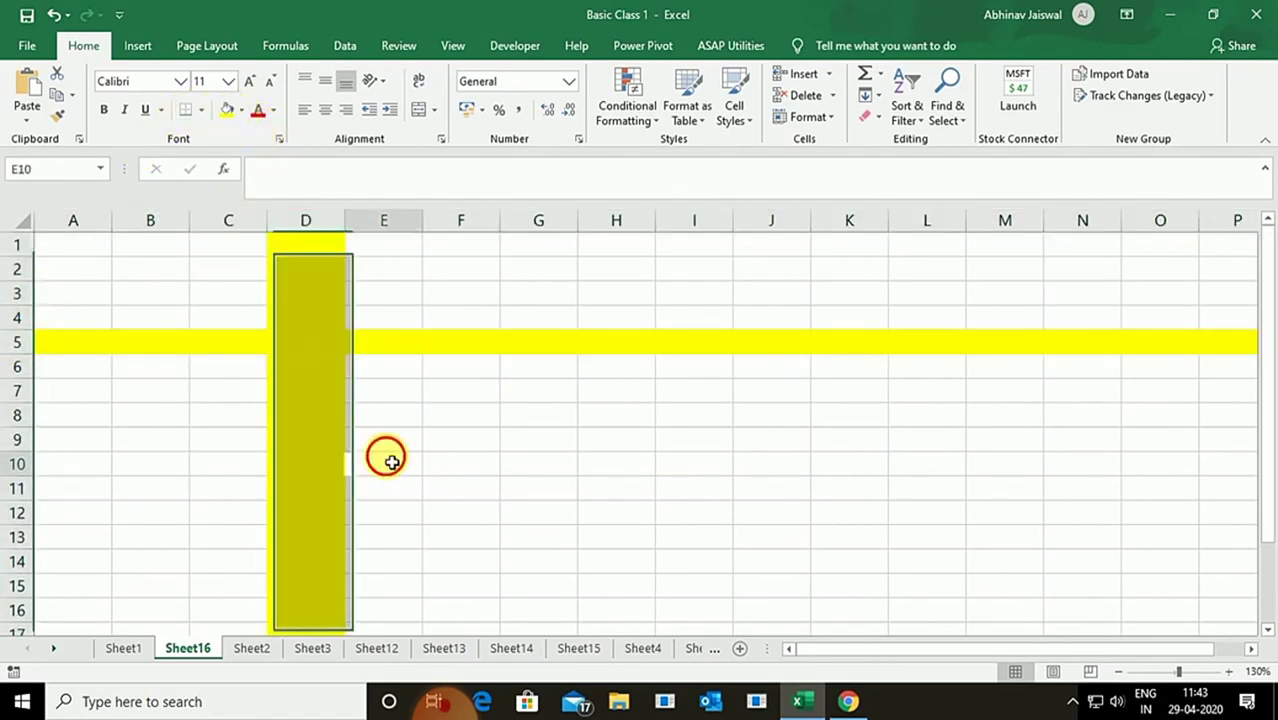
Select the yellow column D, and the cell D5 where it crosses the yellow row.
{"action": "left_click", "coordinate": [310, 222]}
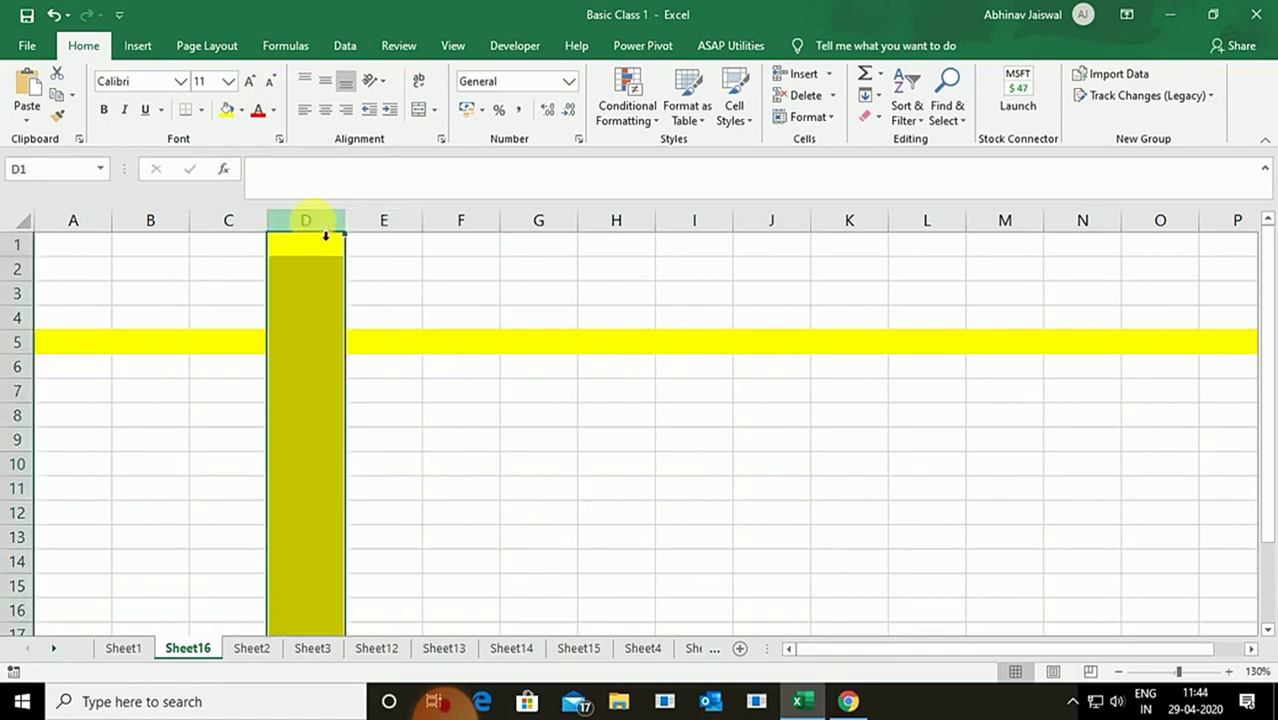
{"action": "left_click", "coordinate": [479, 372]}
{"action": "left_click", "coordinate": [296, 343]}
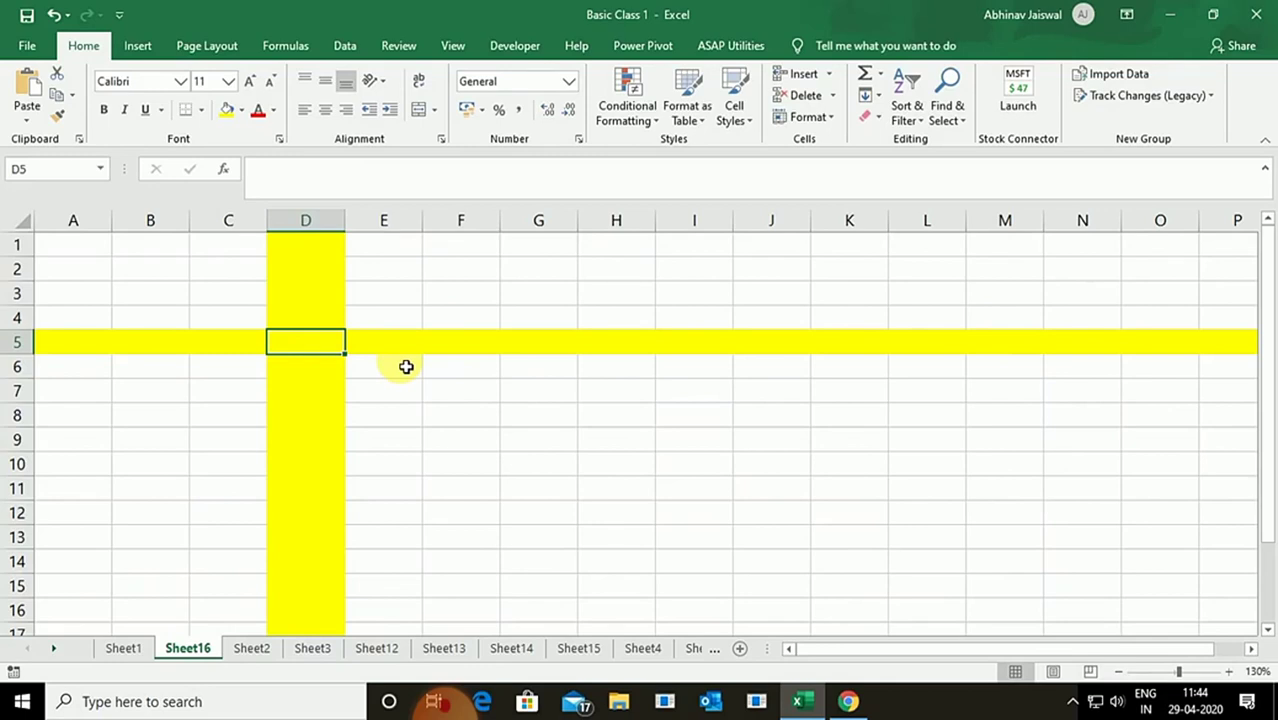
Jump from cell A1 to the sheet's last row and last column, returning to A1 each time.
{"action": "left_click", "coordinate": [88, 243]}
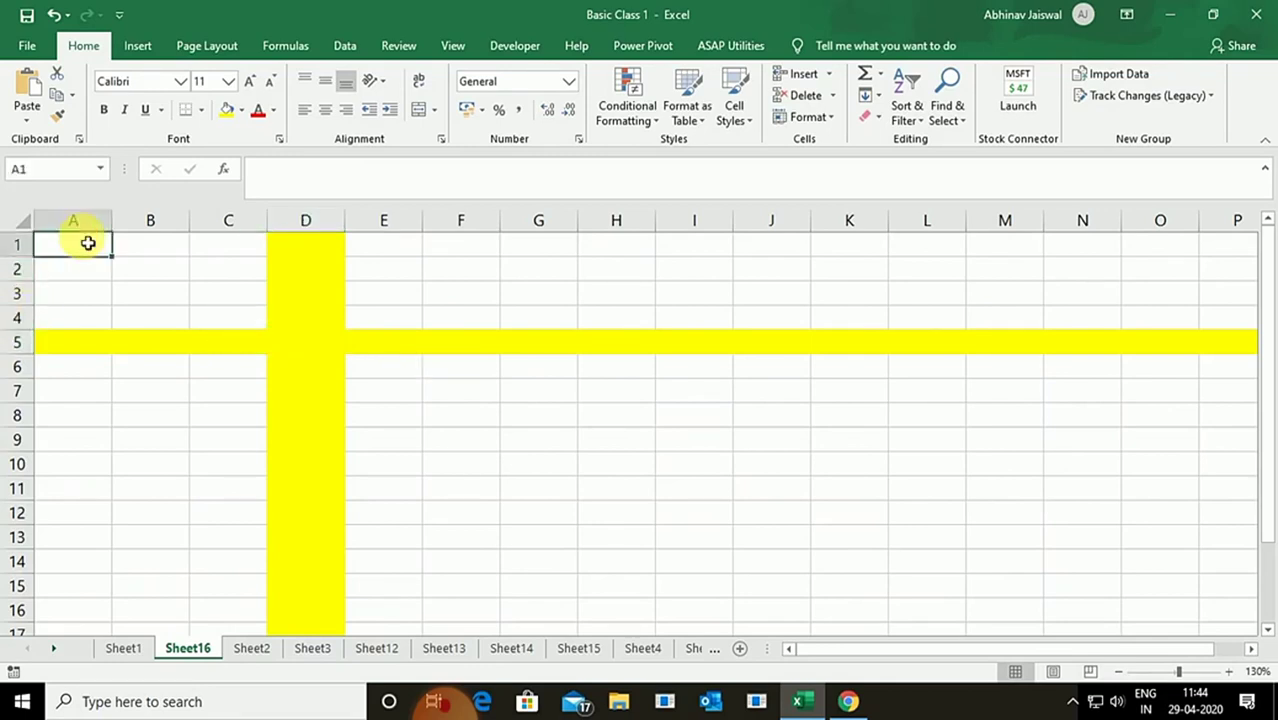
{"action": "key", "text": "ctrl+Down"}
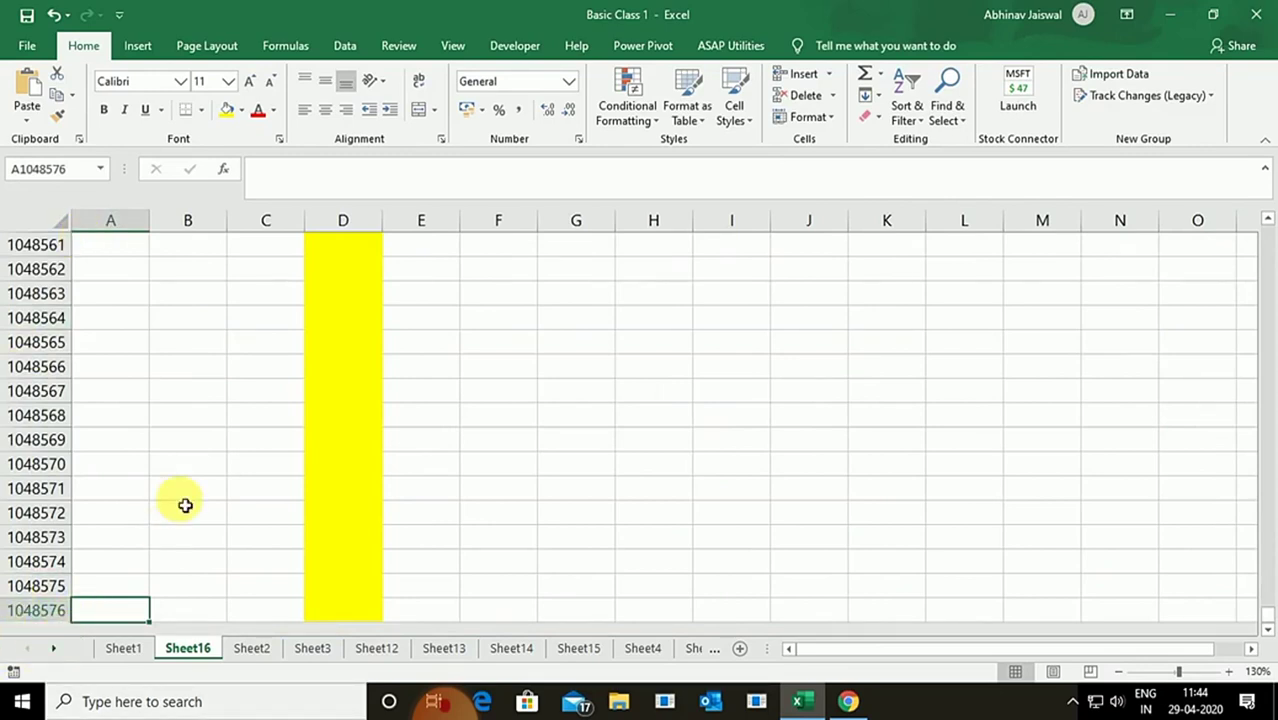
{"action": "key", "text": "ctrl+Home"}
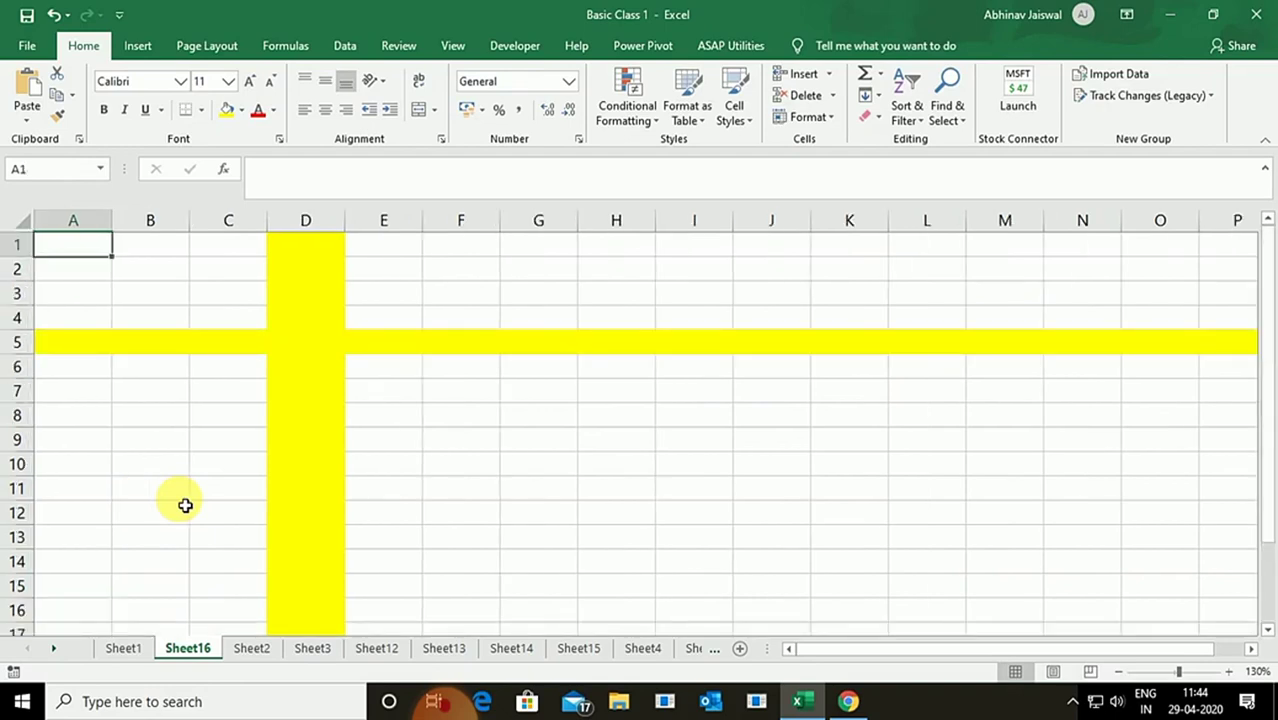
{"action": "key", "text": "ctrl+Right"}
{"action": "key", "text": "ctrl+Down"}
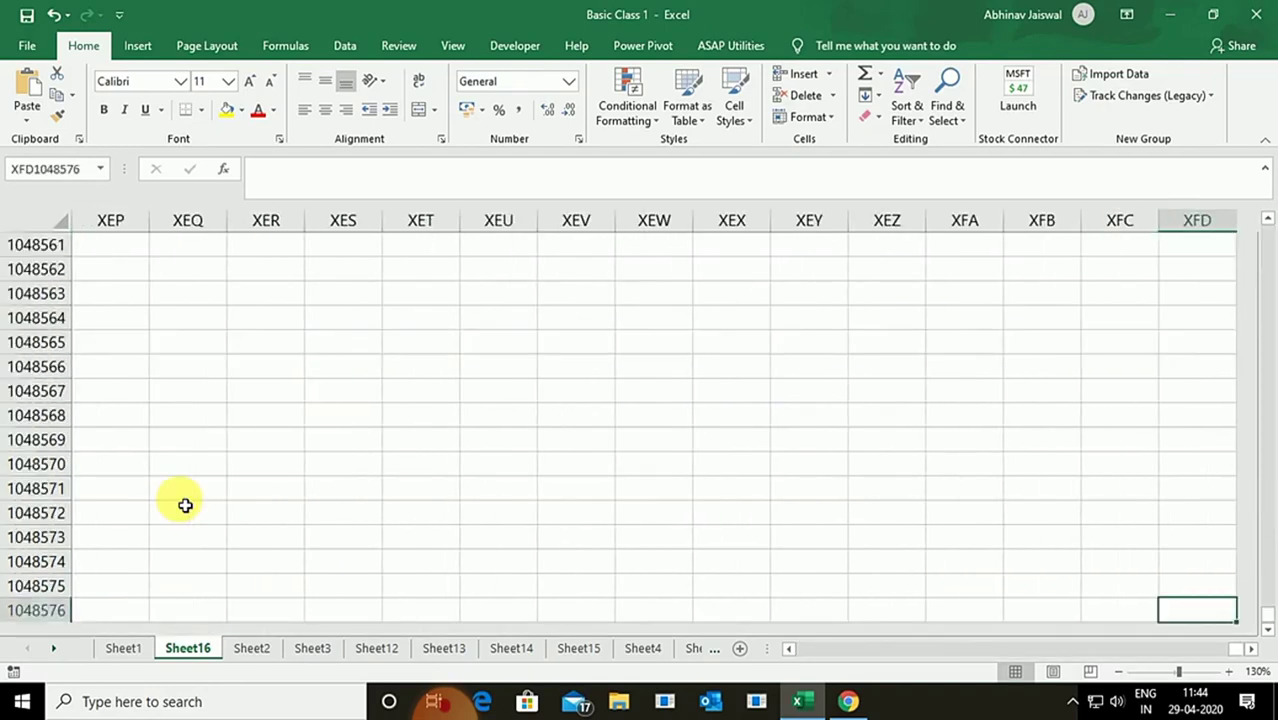
{"action": "key", "text": "ctrl+Left"}
{"action": "key", "text": "ctrl+Up"}
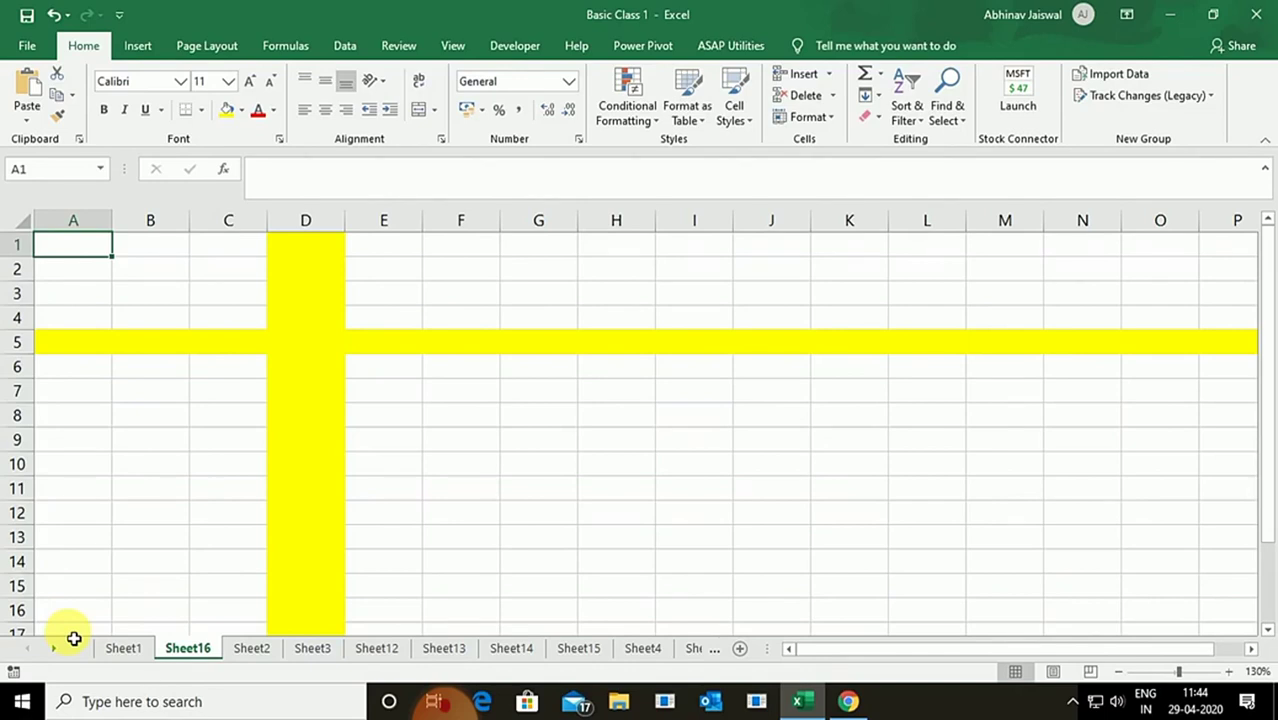
{"action": "key", "text": "ctrl+Down"}
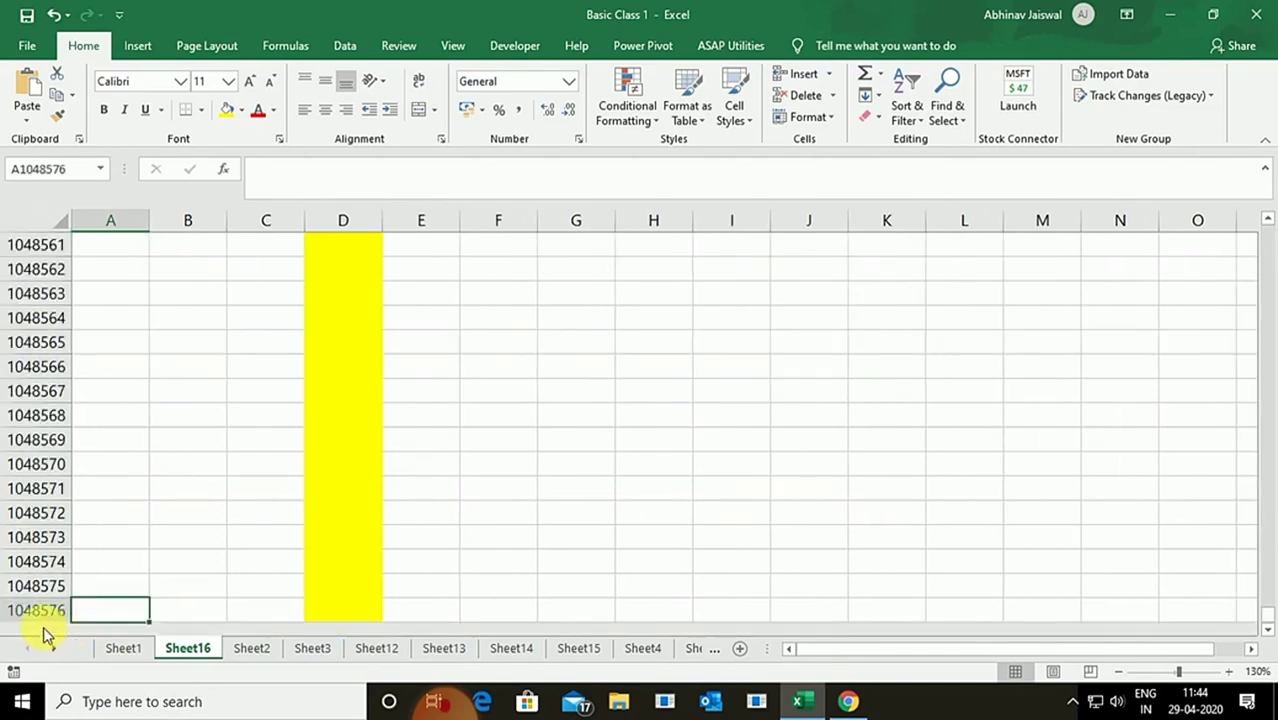
{"action": "key", "text": "ctrl+Up"}
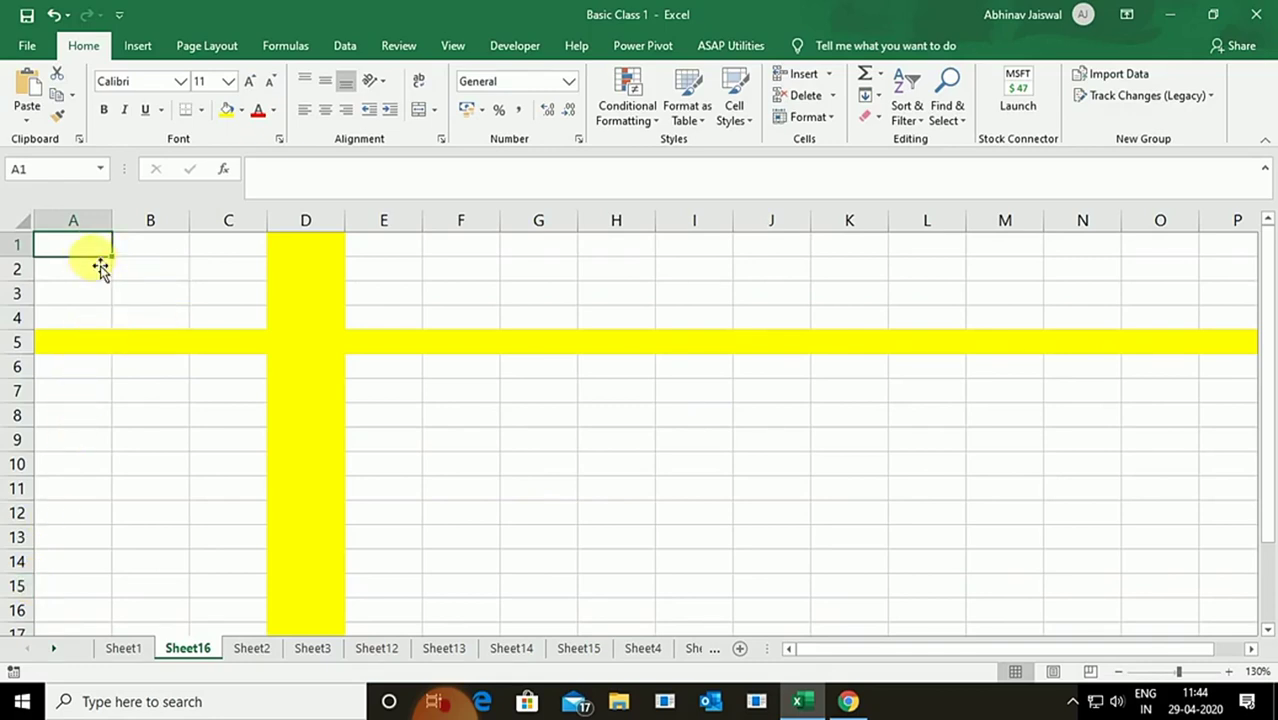
Extend the selection from A1 to the sheet's last column and last row, and reduce it to A1 again.
{"action": "key", "text": "ctrl+shift+Right"}
{"action": "key", "text": "ctrl+shift+Down"}
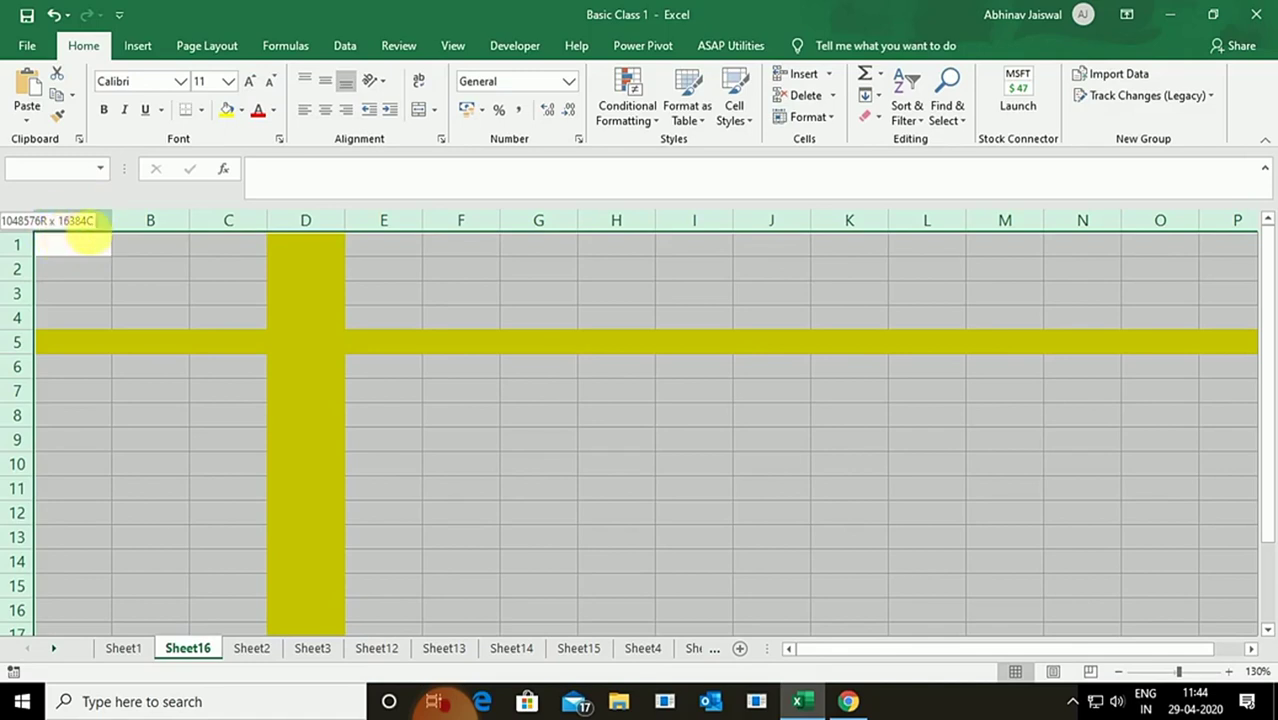
{"action": "left_click", "coordinate": [78, 250]}
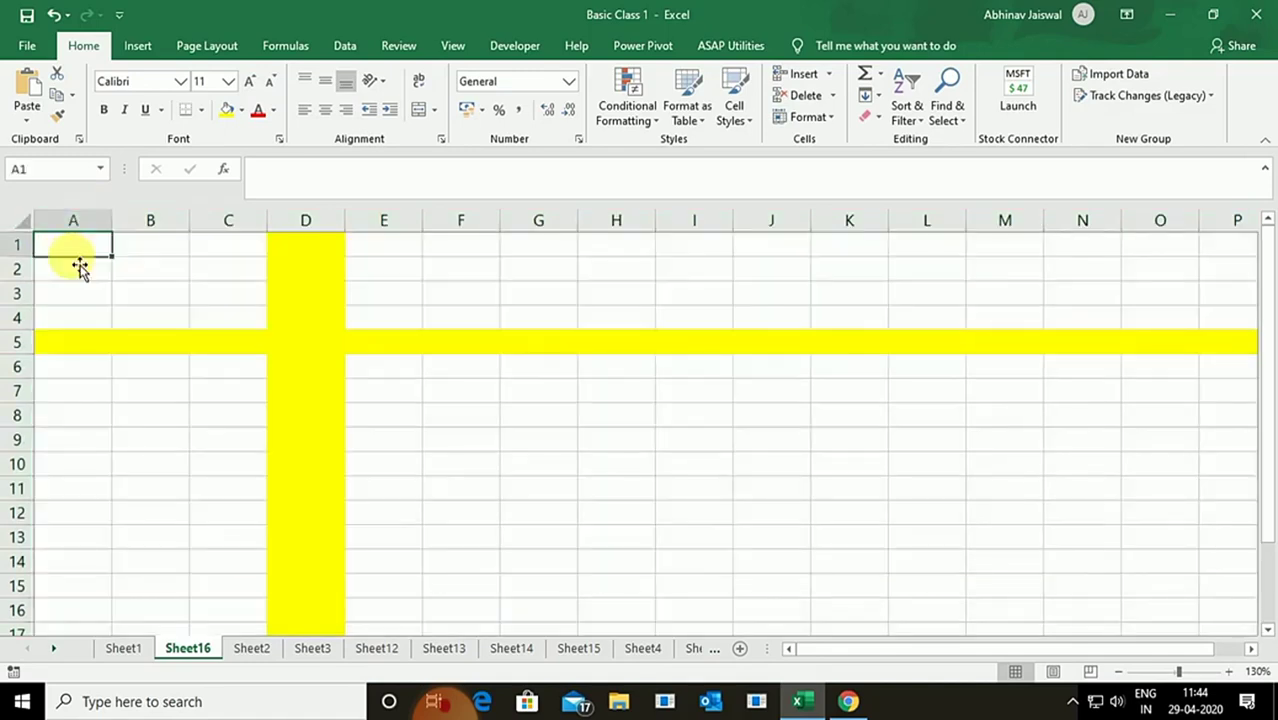
Extend the selection from A1 to B1, and jump to the last column of row 1 and back.
{"action": "key", "text": "shift+Right"}
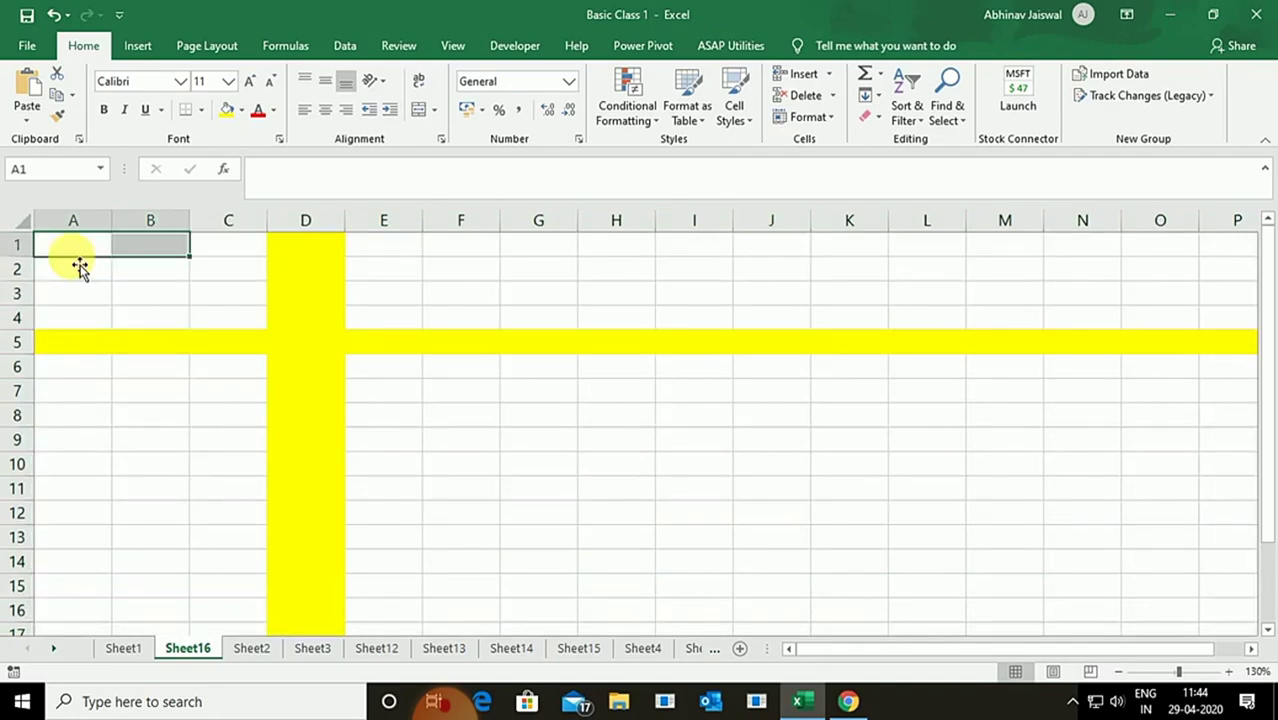
{"action": "key", "text": "ctrl+Right"}
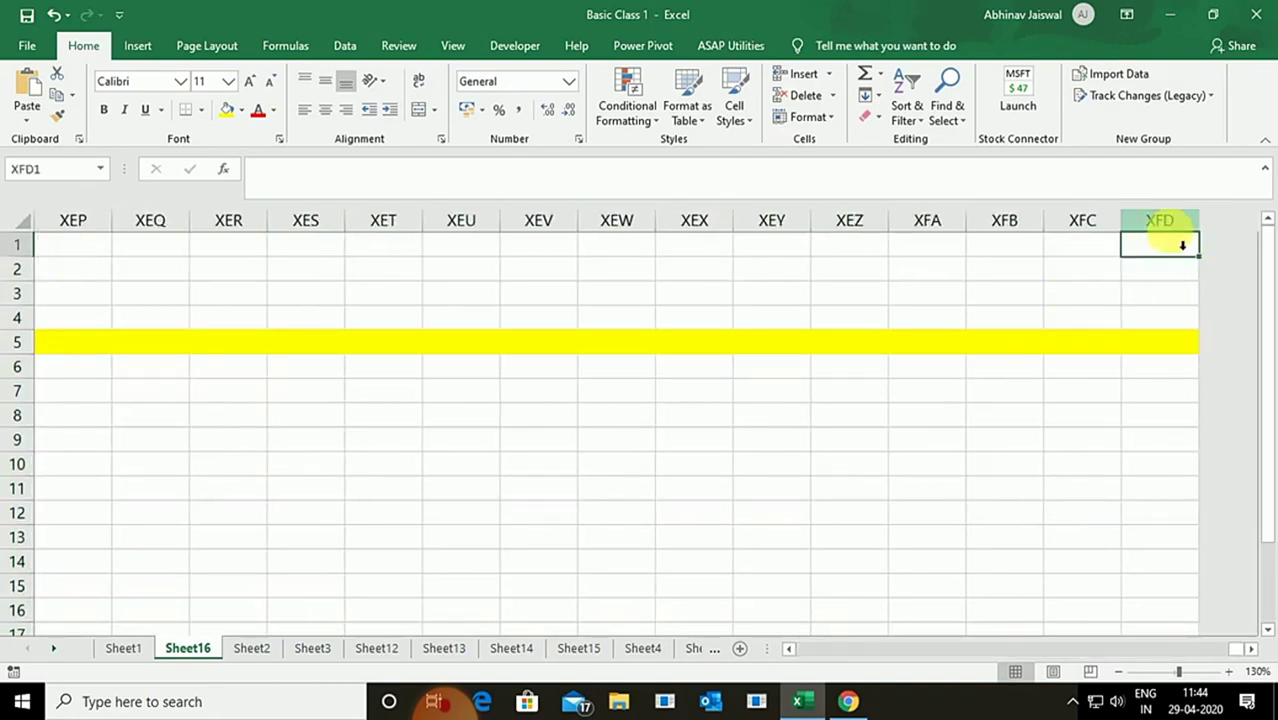
{"action": "key", "text": "ctrl+Left"}
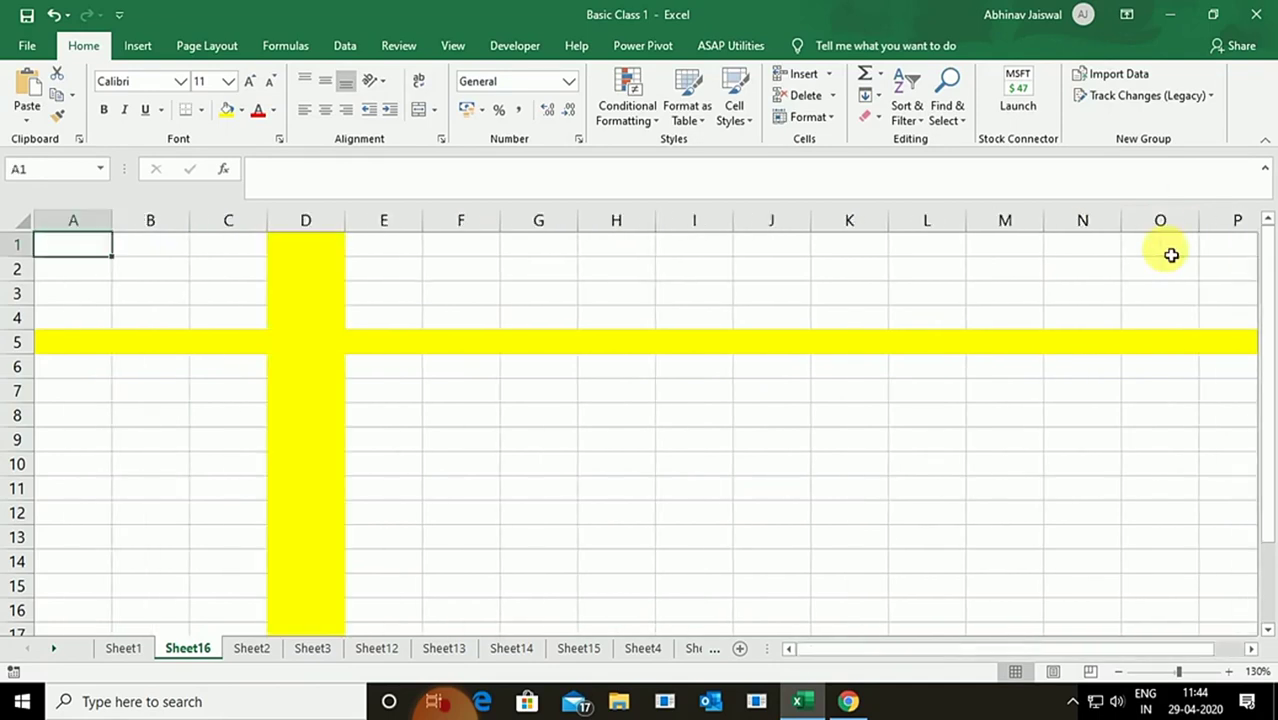
Enter 1 in cell A1 and fill it across the entire row 1.
{"action": "type", "text": "1"}
{"action": "key", "text": "Tab"}
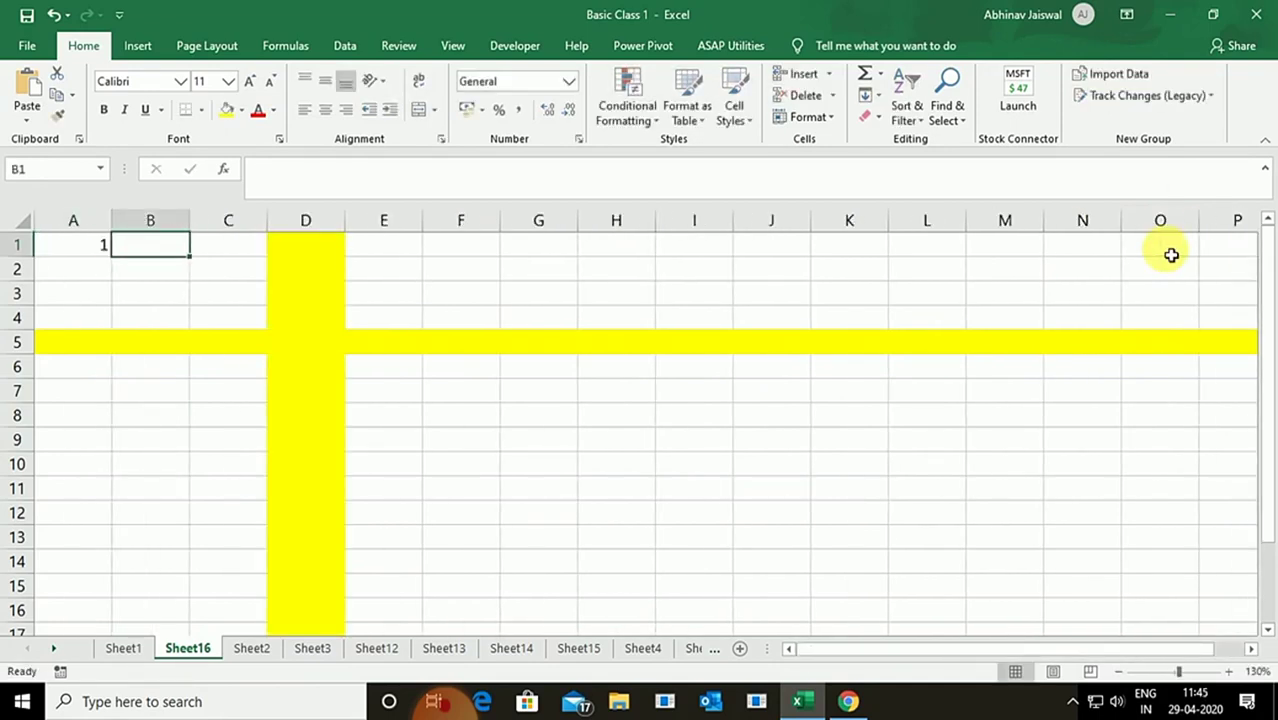
{"action": "key", "text": "Left"}
{"action": "key", "text": "ctrl+shift+Right"}
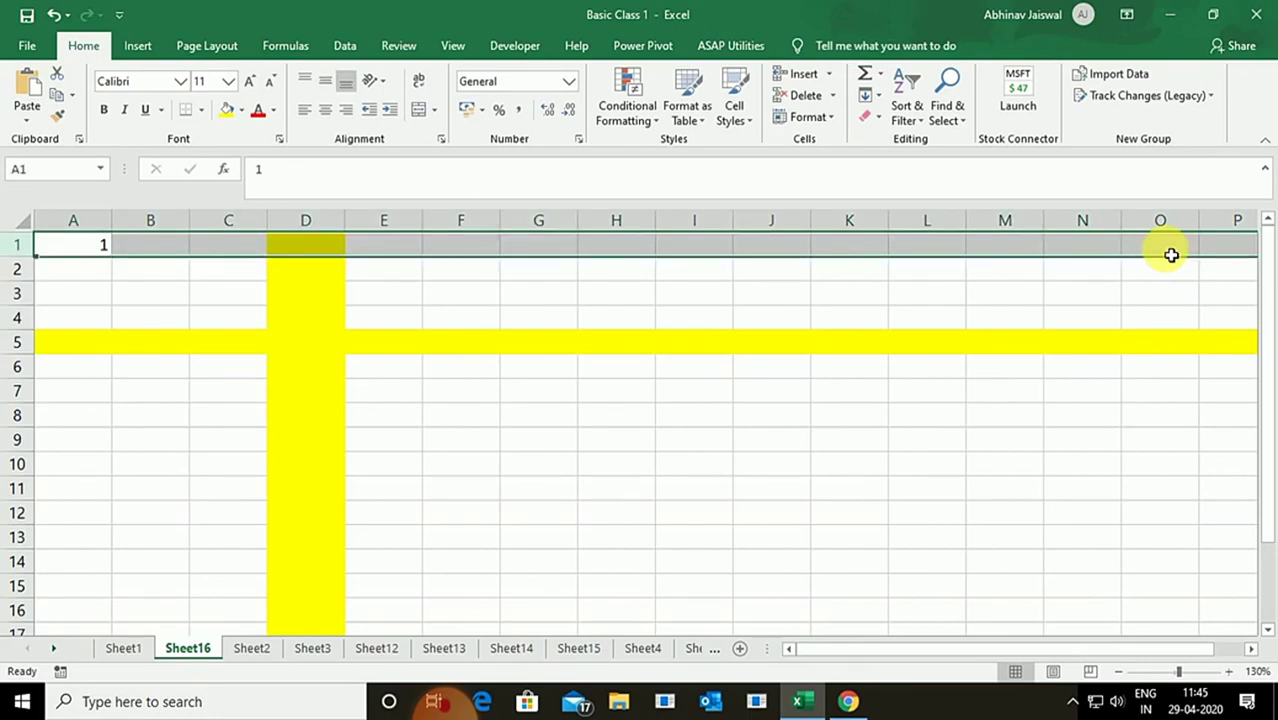
{"action": "key", "text": "ctrl+r"}
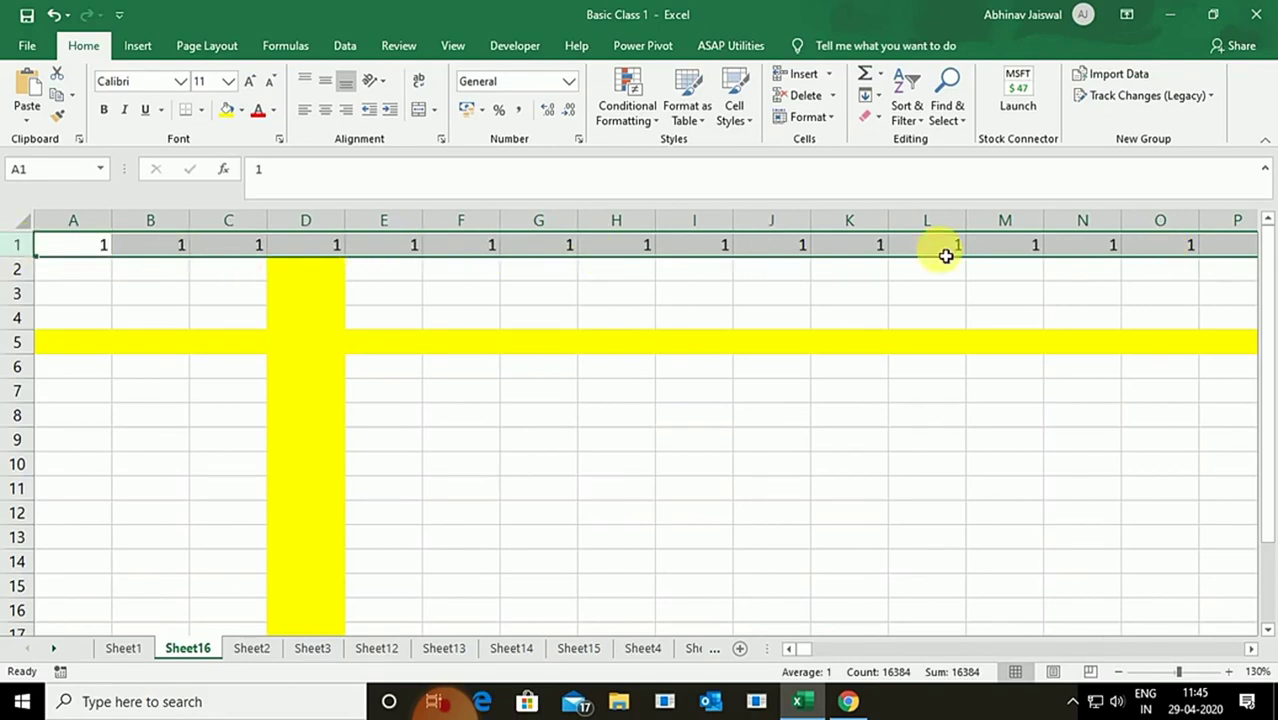
Enter a in all selected cells of row 1 at once, and clear the contents of the row.
{"action": "type", "text": "a"}
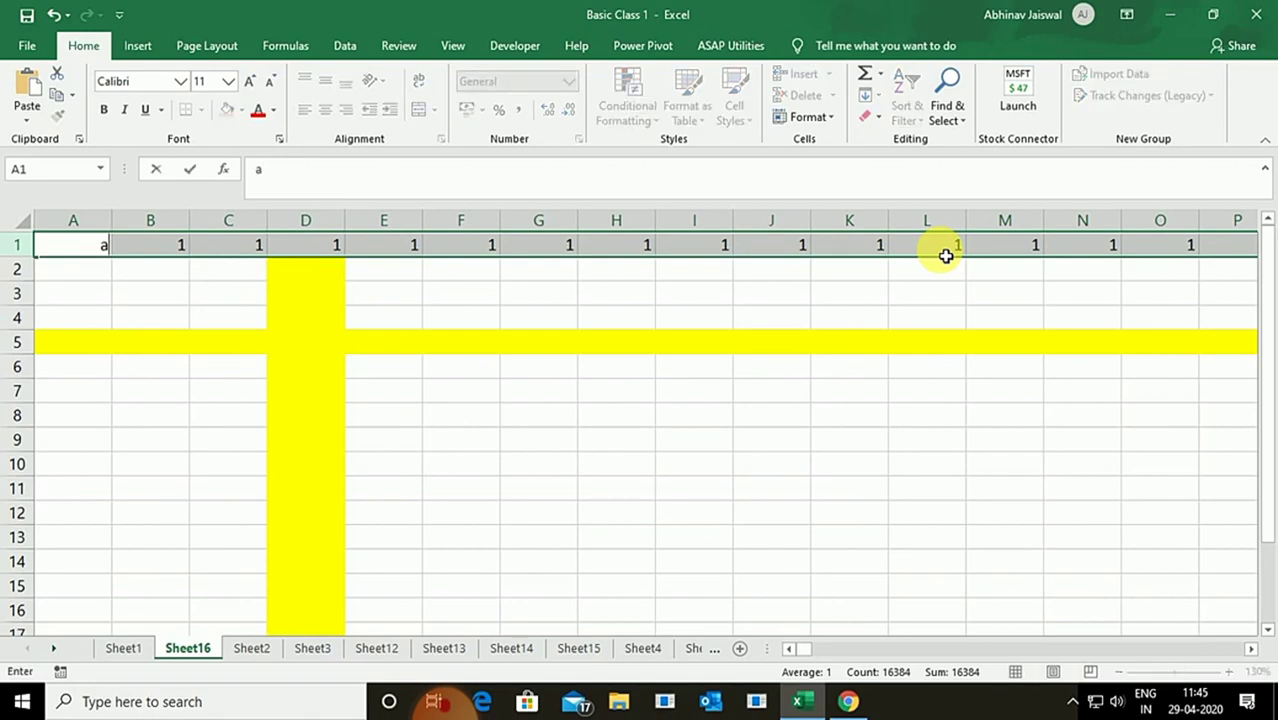
{"action": "key", "text": "ctrl+Return"}
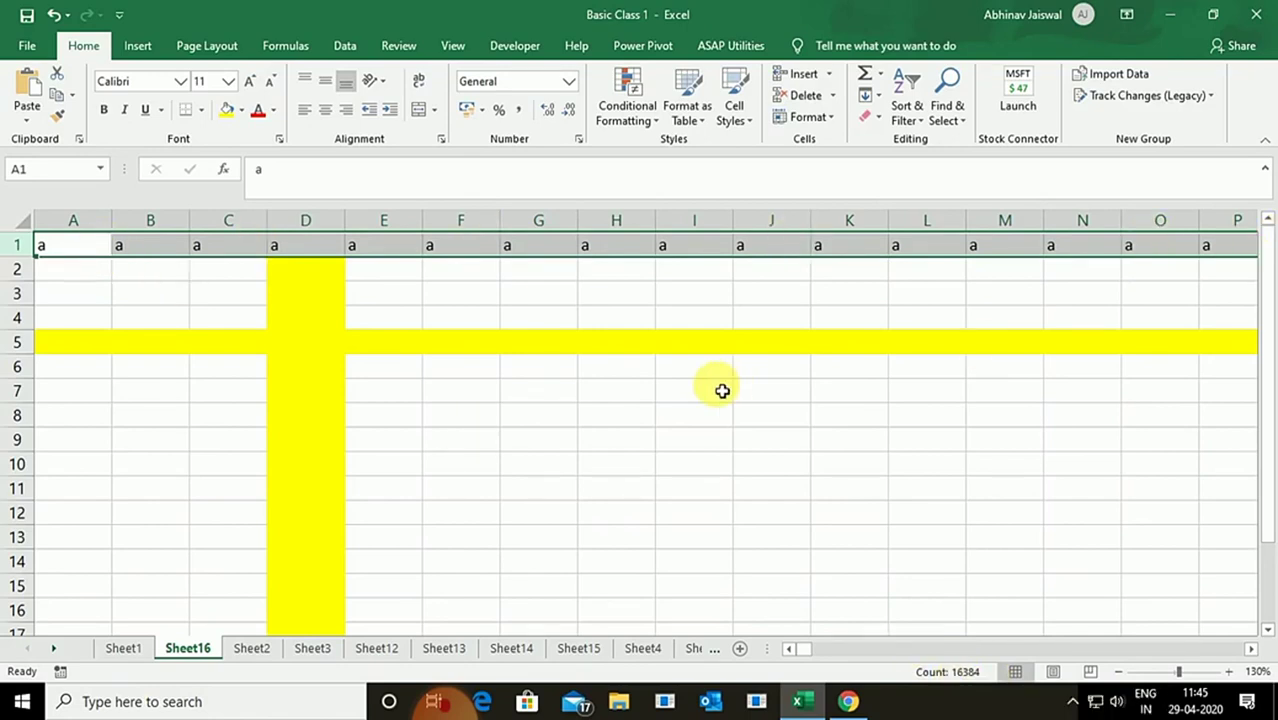
{"action": "key", "text": "Delete"}
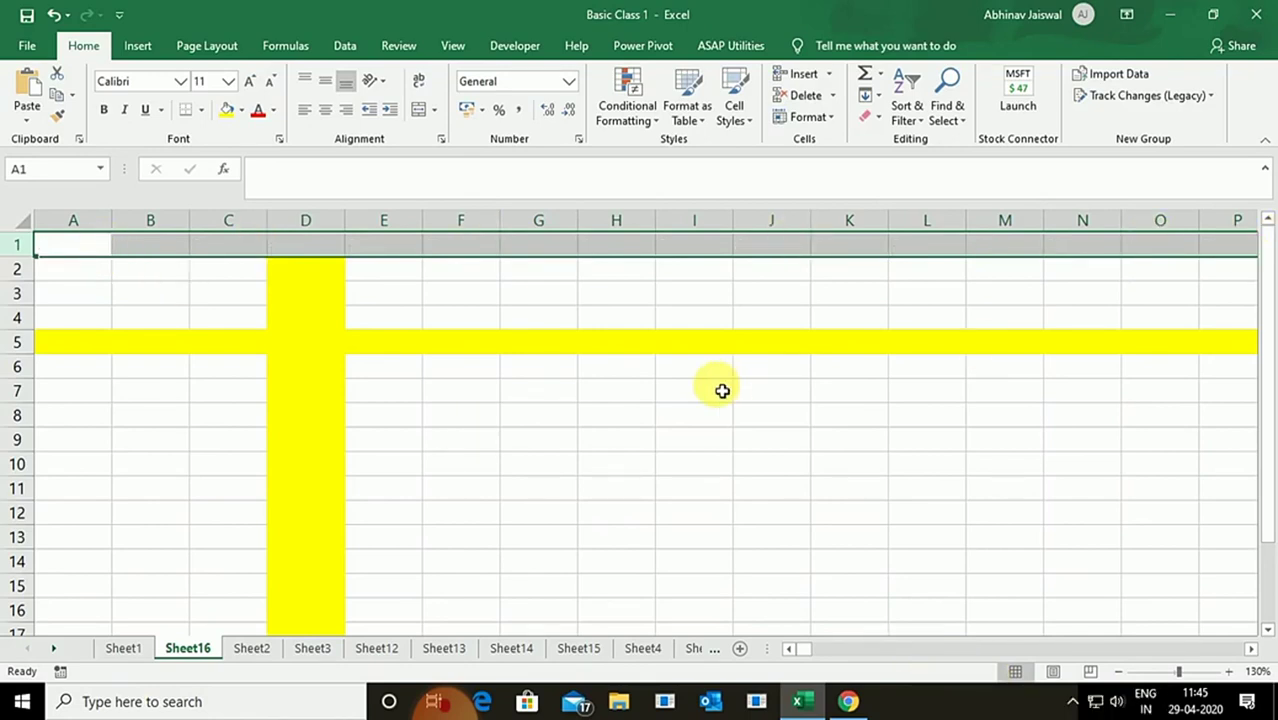
{"action": "left_click", "coordinate": [722, 391]}
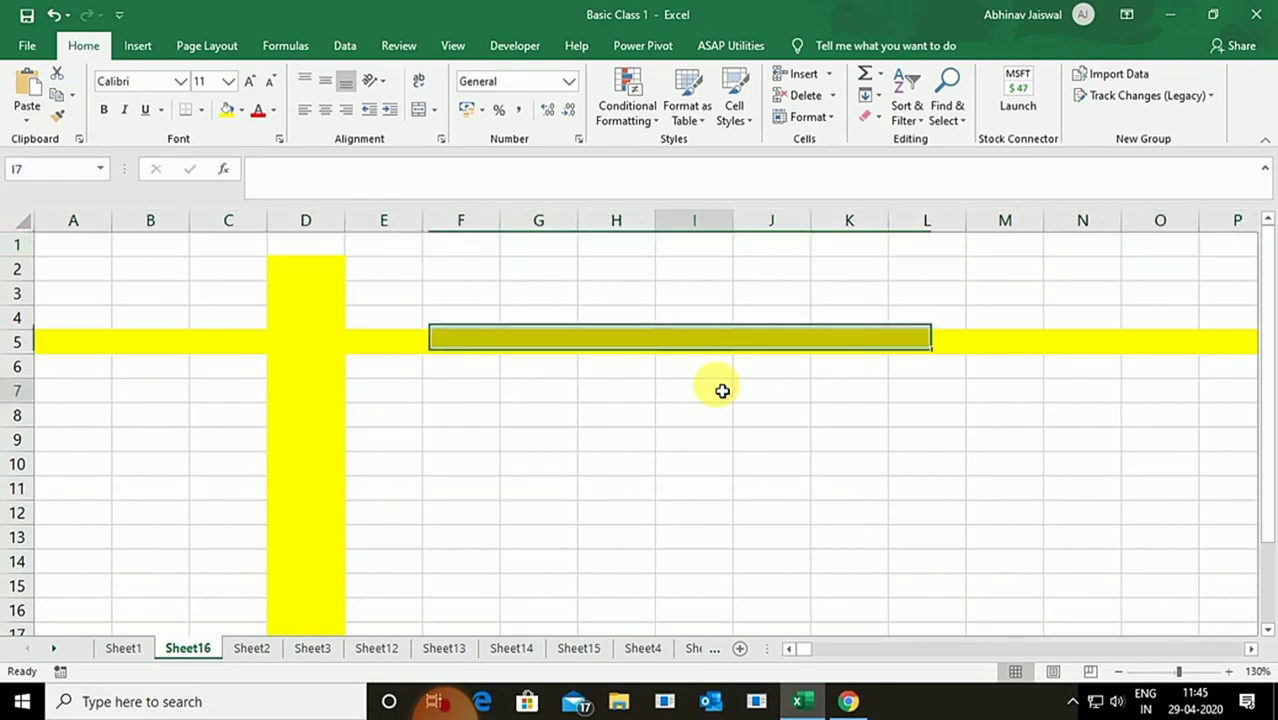
Fill cell D1 on Sheet16 with yellow, and move the selection to G8.
{"action": "left_click", "coordinate": [302, 250]}
{"action": "left_click", "coordinate": [225, 109]}
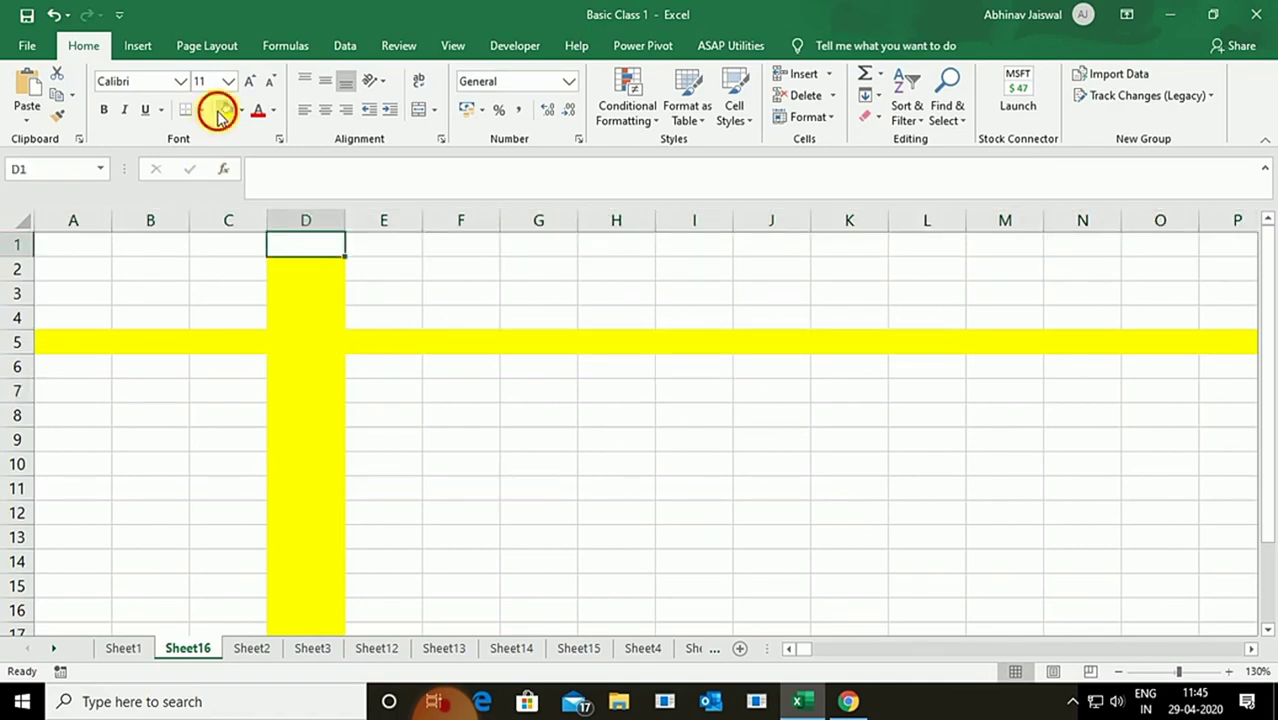
{"action": "left_click", "coordinate": [530, 413]}
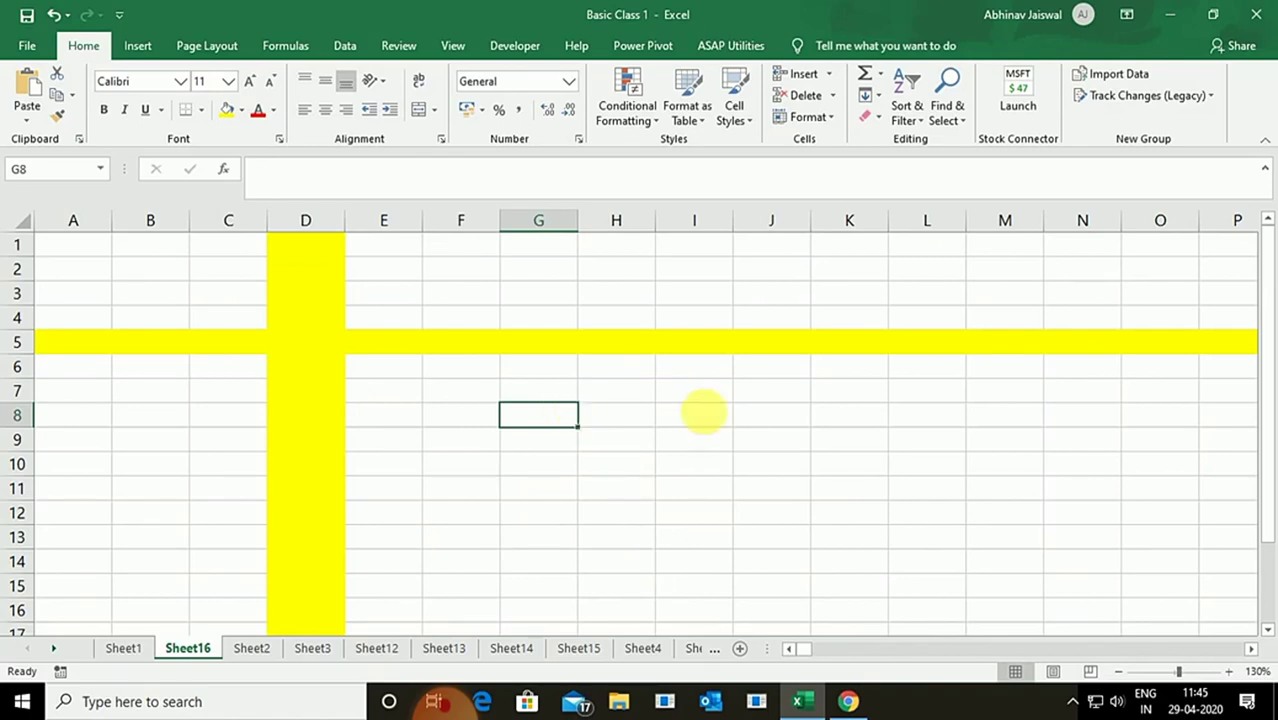
Switch to Sheet2 with the cursor types list, and select the MOVE CURSOR entry and the empty cell H3.
{"action": "left_click", "coordinate": [252, 648]}
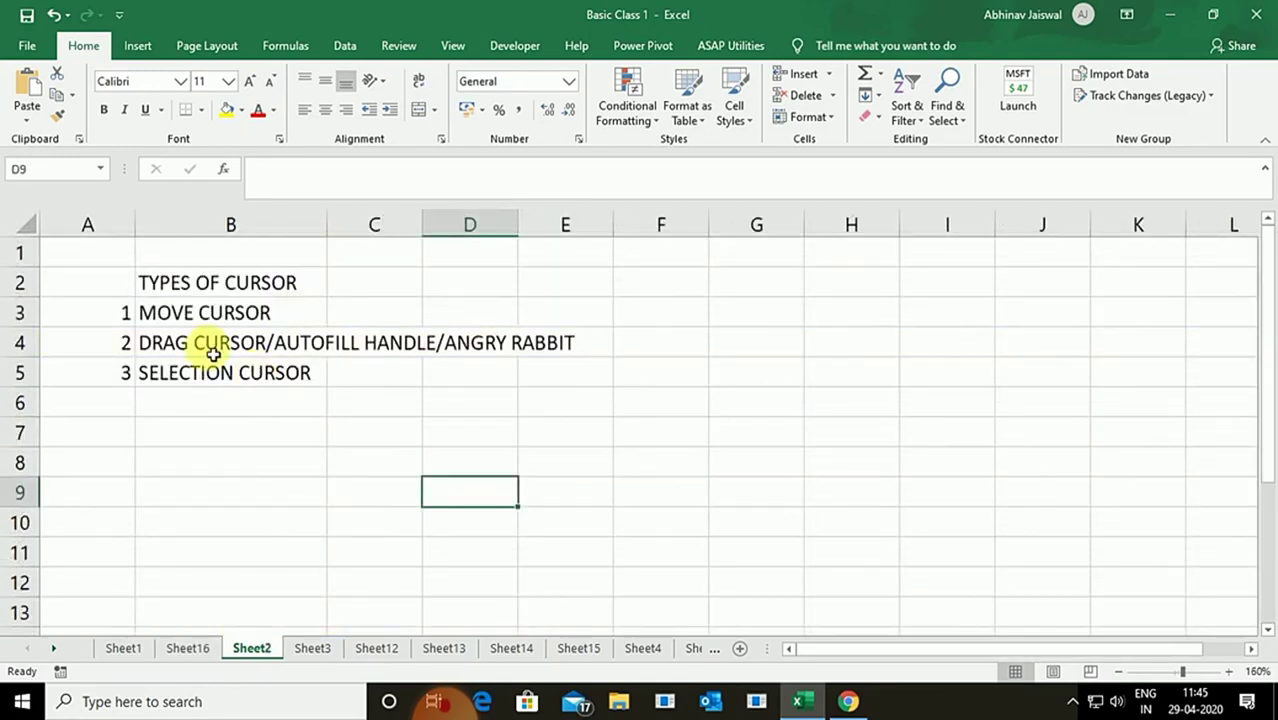
{"action": "left_click", "coordinate": [196, 321]}
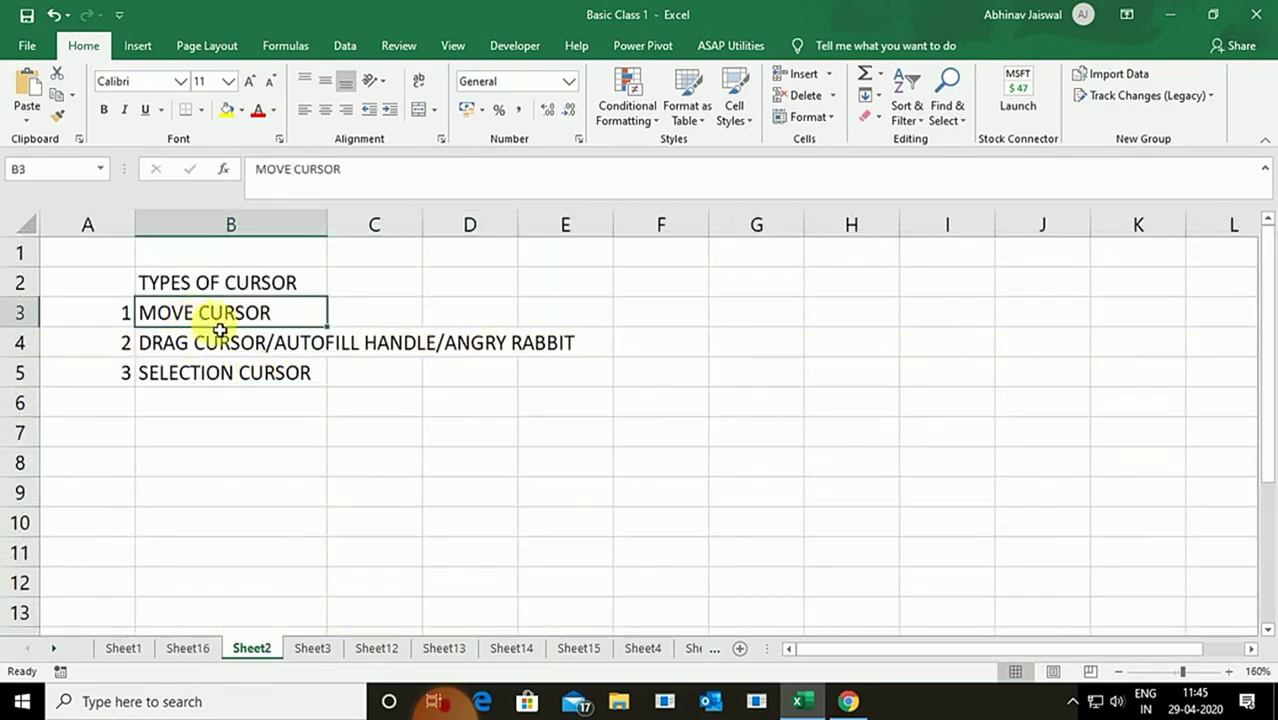
{"action": "left_click", "coordinate": [851, 329]}
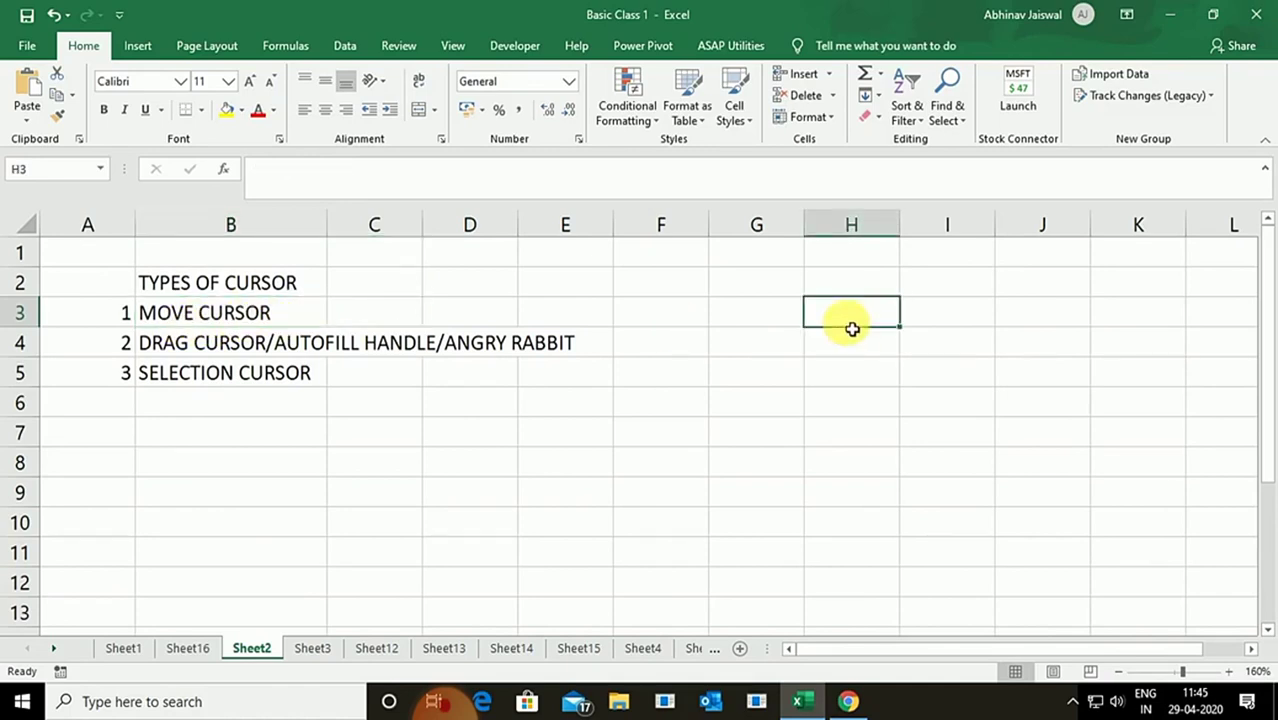
{"action": "mouse_move", "coordinate": [863, 336]}
{"action": "left_mouse_down"}
{"action": "mouse_move", "coordinate": [853, 420]}
{"action": "mouse_move", "coordinate": [847, 314]}
{"action": "mouse_move", "coordinate": [860, 325]}
{"action": "left_mouse_up"}
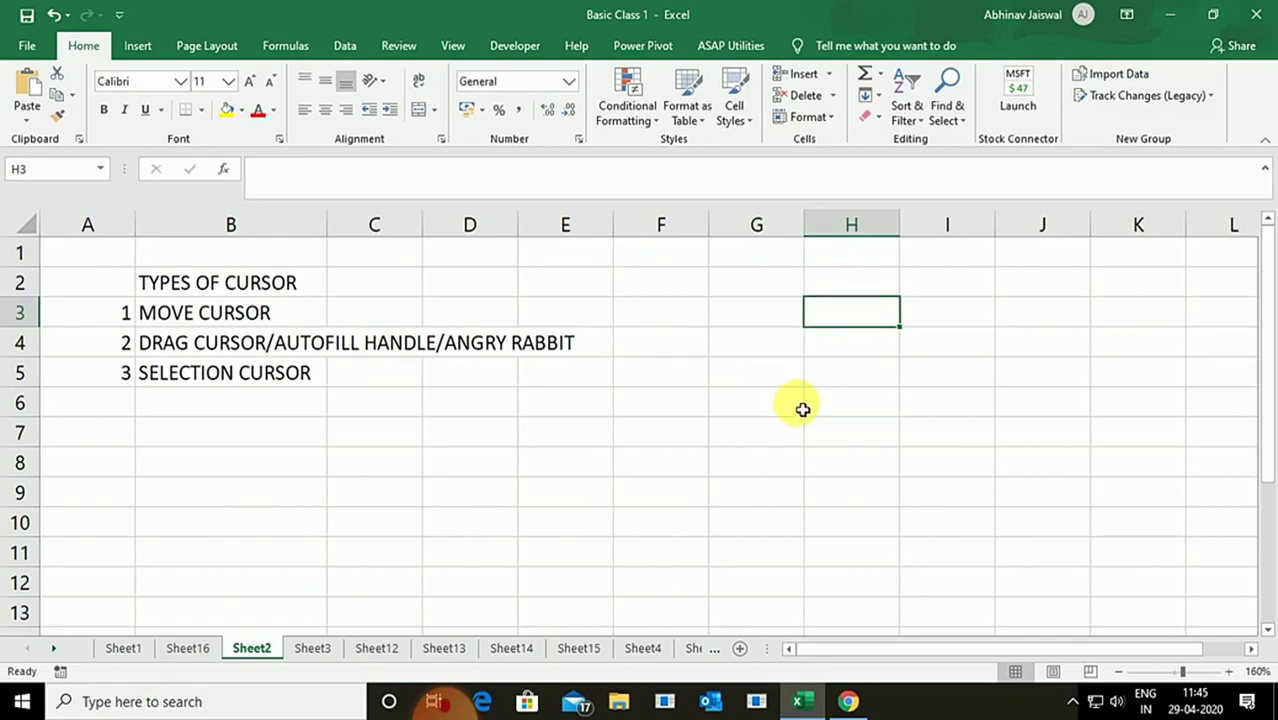
On Sheet12, move the cell reference list in A1:A6 to column B and further down, and undo the moves.
{"action": "left_click", "coordinate": [373, 649]}
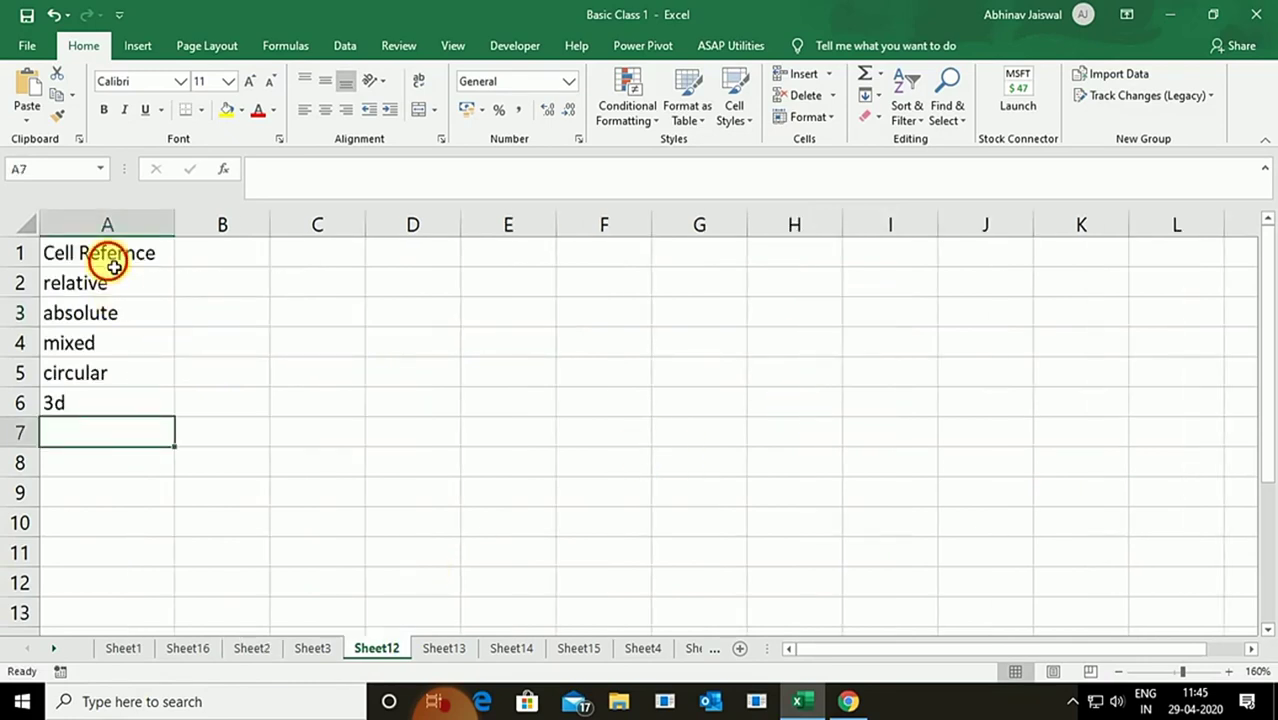
{"action": "left_click_drag", "start_coordinate": [113, 265], "coordinate": [114, 414]}
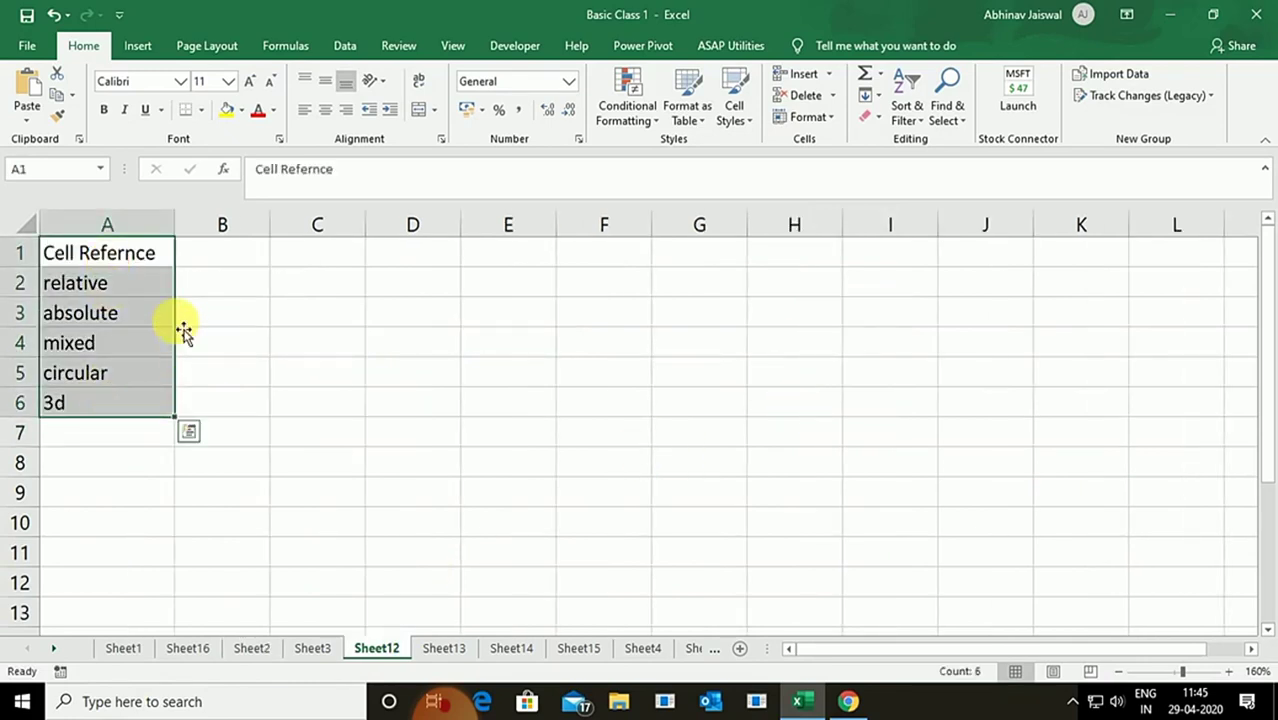
{"action": "mouse_move", "coordinate": [183, 331]}
{"action": "left_mouse_down"}
{"action": "mouse_move", "coordinate": [455, 331]}
{"action": "mouse_move", "coordinate": [379, 348]}
{"action": "mouse_move", "coordinate": [172, 345]}
{"action": "left_mouse_up"}
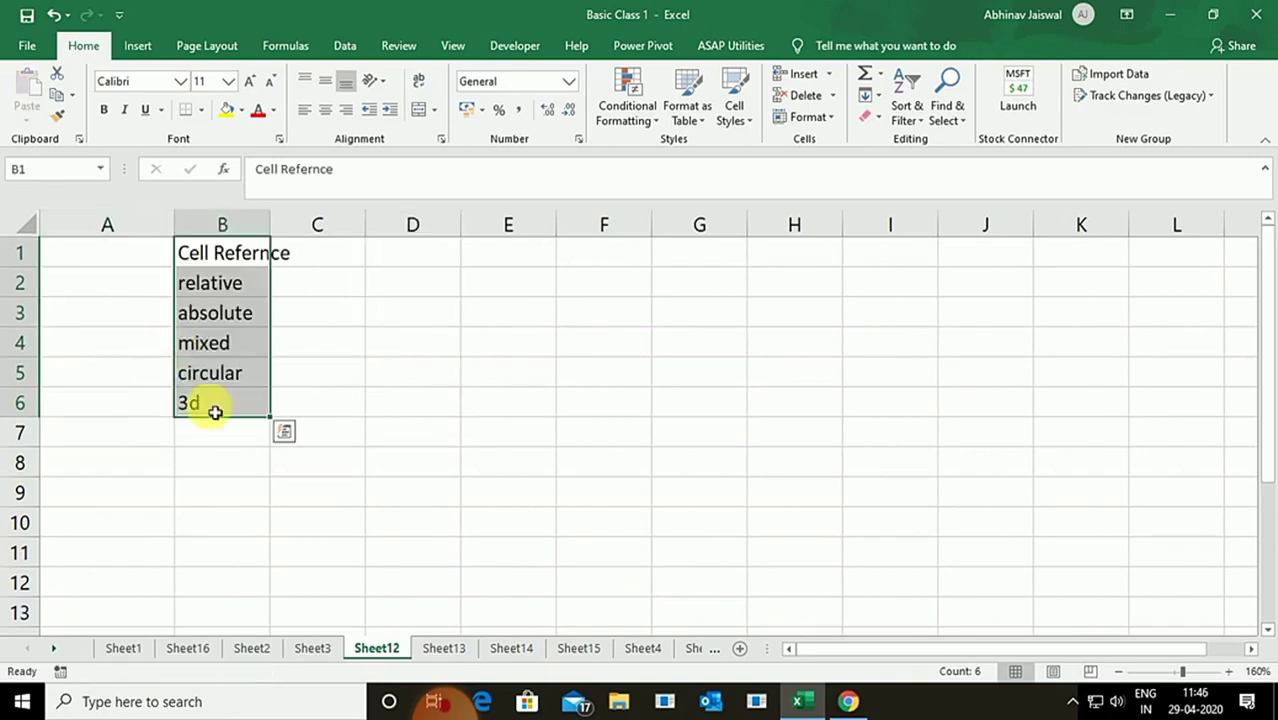
{"action": "left_click_drag", "start_coordinate": [231, 420], "coordinate": [247, 551]}
{"action": "key", "text": "ctrl+z"}
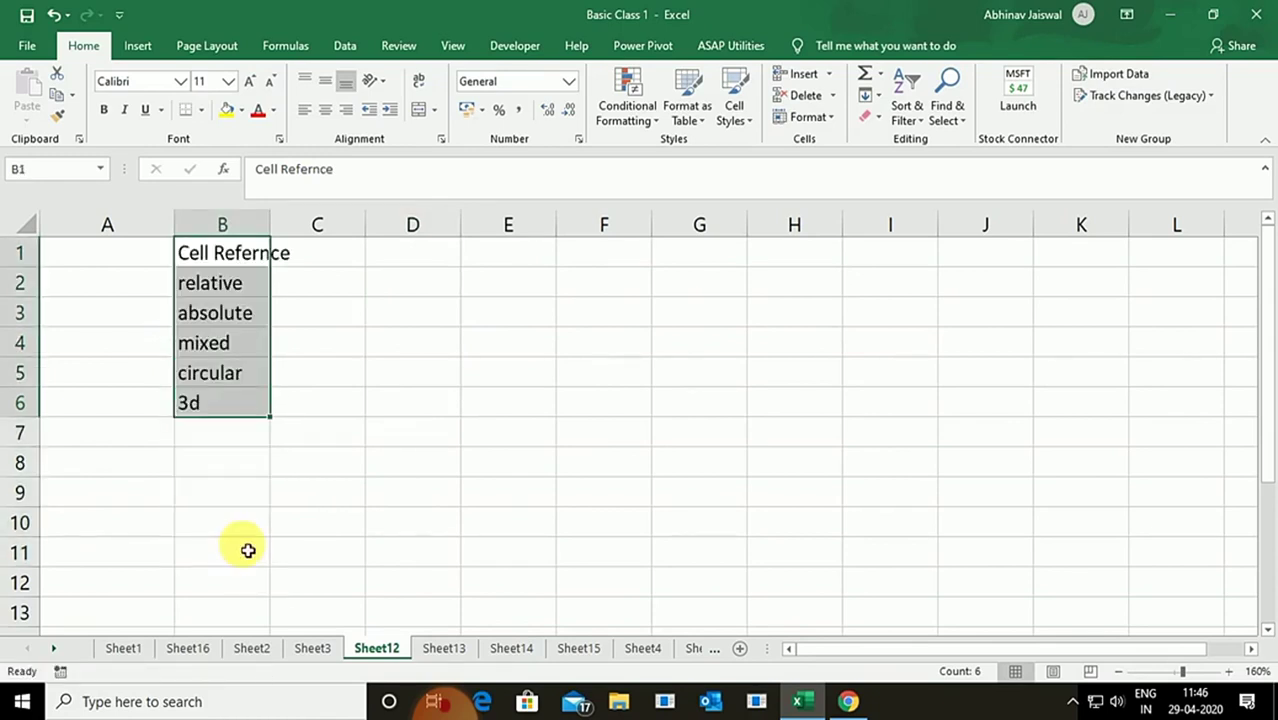
{"action": "key", "text": "ctrl+z"}
{"action": "key", "text": "ctrl+z"}
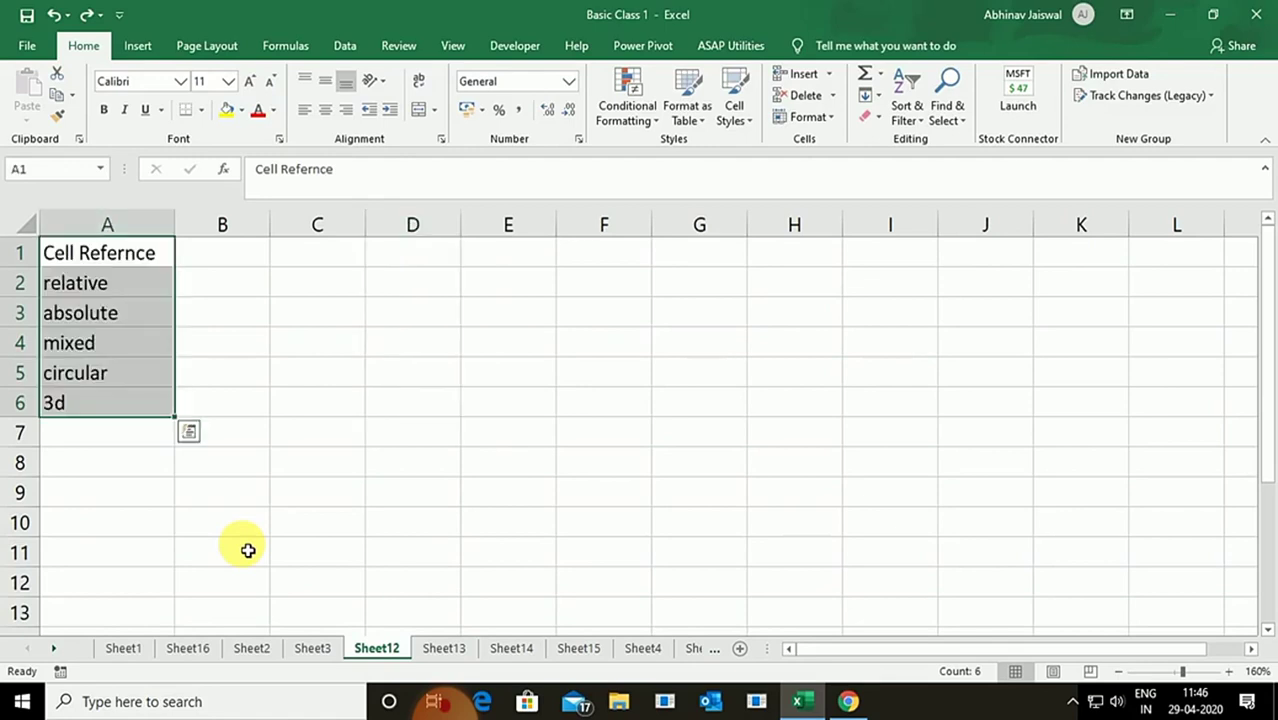
Fill the MOVE CURSOR cell B3 on Sheet2 with yellow, and select the SELECTION CURSOR cell.
{"action": "left_click", "coordinate": [256, 649]}
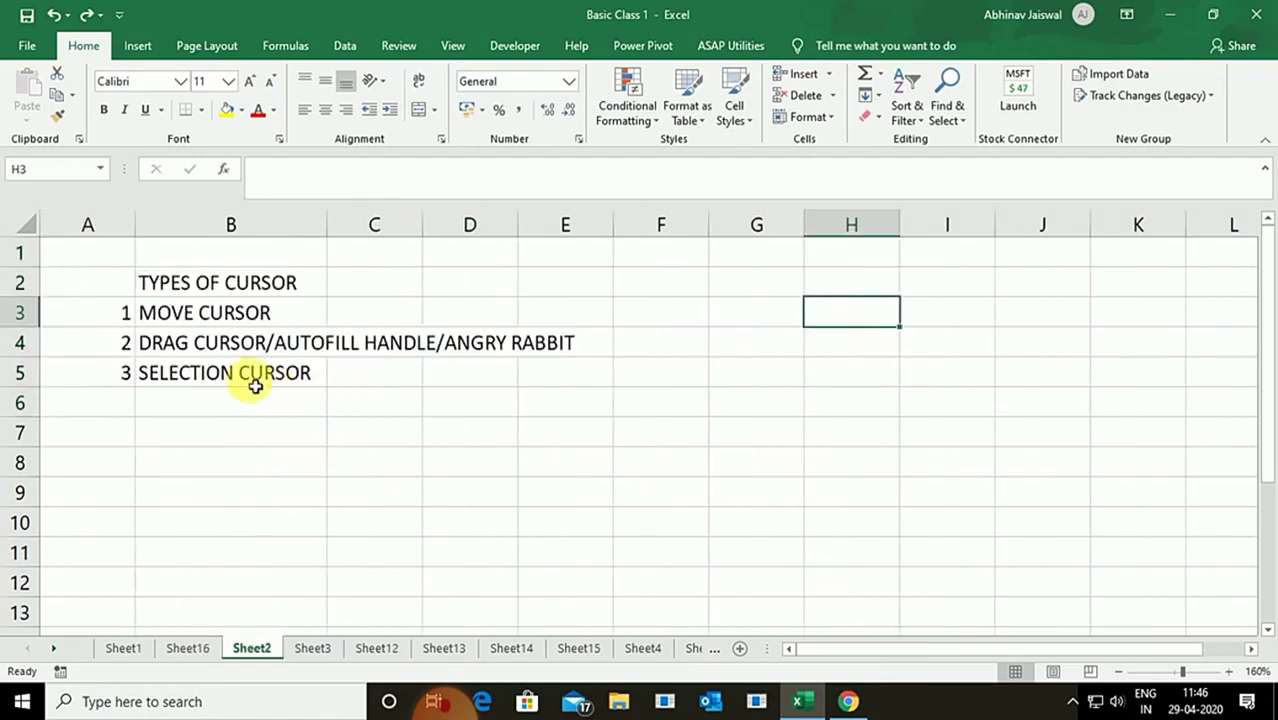
{"action": "left_click", "coordinate": [205, 342]}
{"action": "left_click", "coordinate": [200, 380]}
{"action": "left_click", "coordinate": [205, 313]}
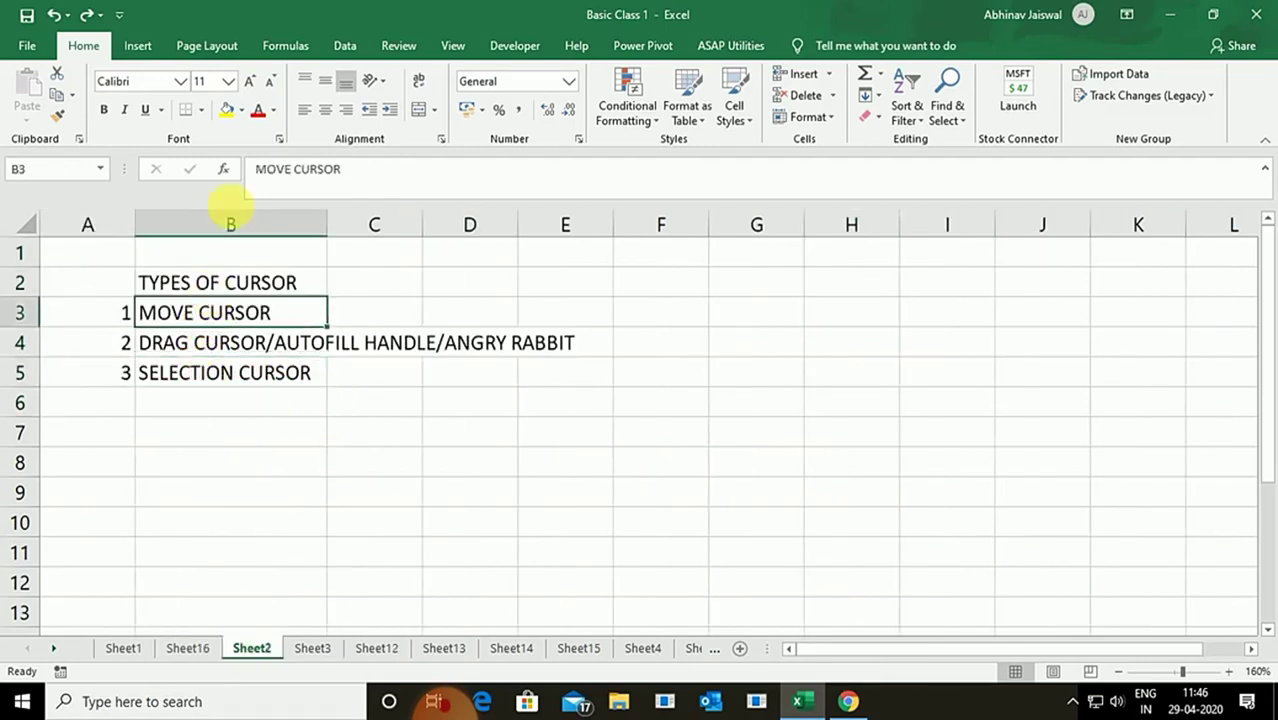
{"action": "left_click", "coordinate": [227, 110]}
{"action": "left_click", "coordinate": [247, 376]}
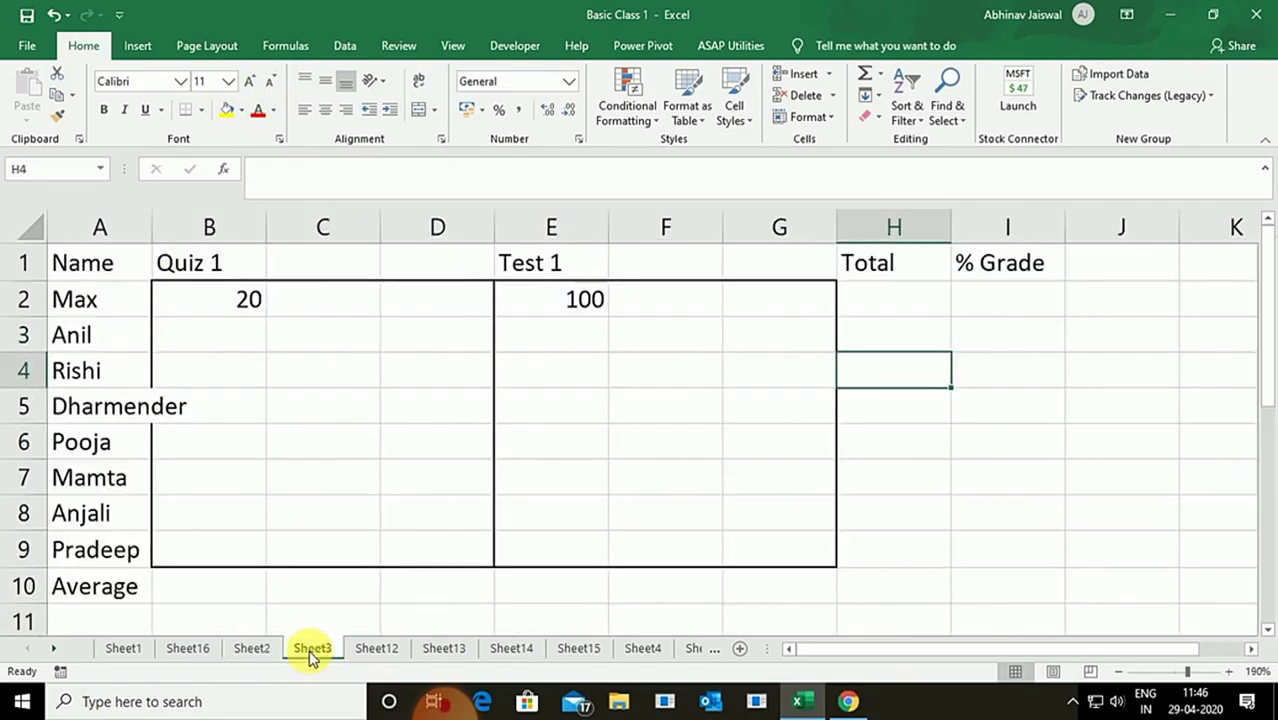
On Sheet13, demonstrate selecting single cells and the whole product table B2:E6, and deselect it.
{"action": "left_click", "coordinate": [236, 648]}
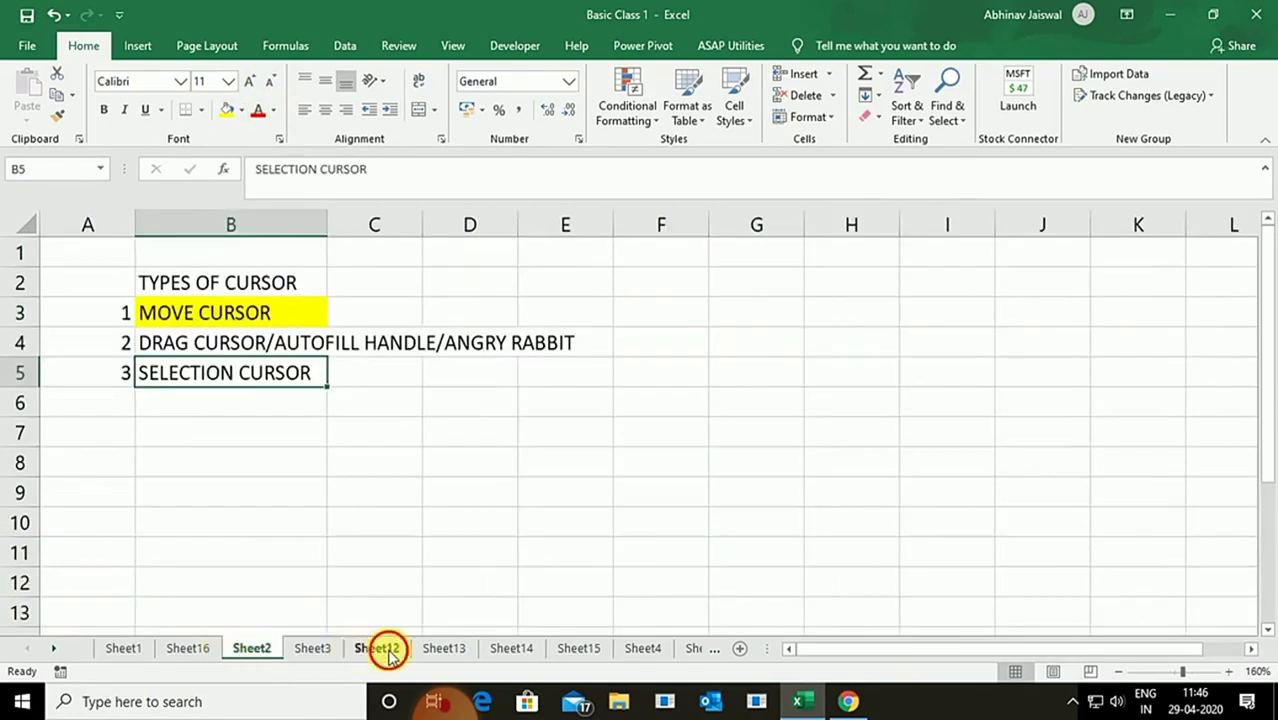
{"action": "left_click", "coordinate": [389, 648]}
{"action": "left_click", "coordinate": [443, 648]}
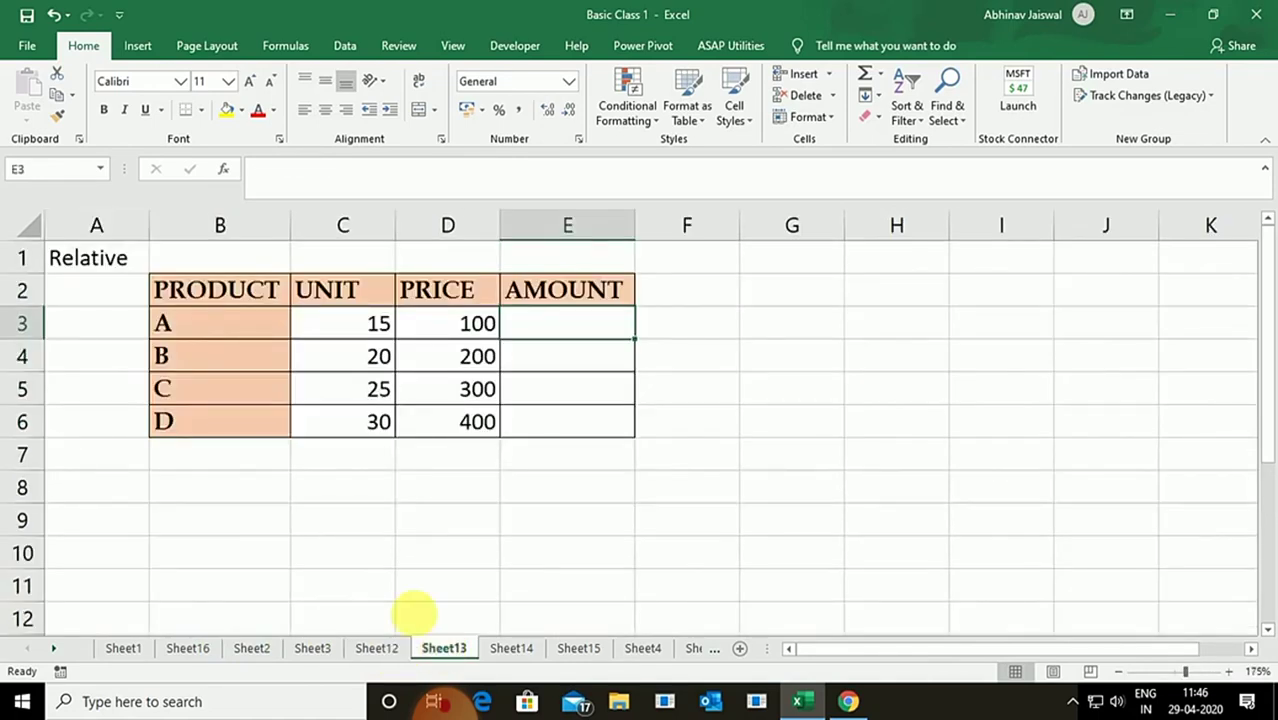
{"action": "left_click", "coordinate": [445, 522]}
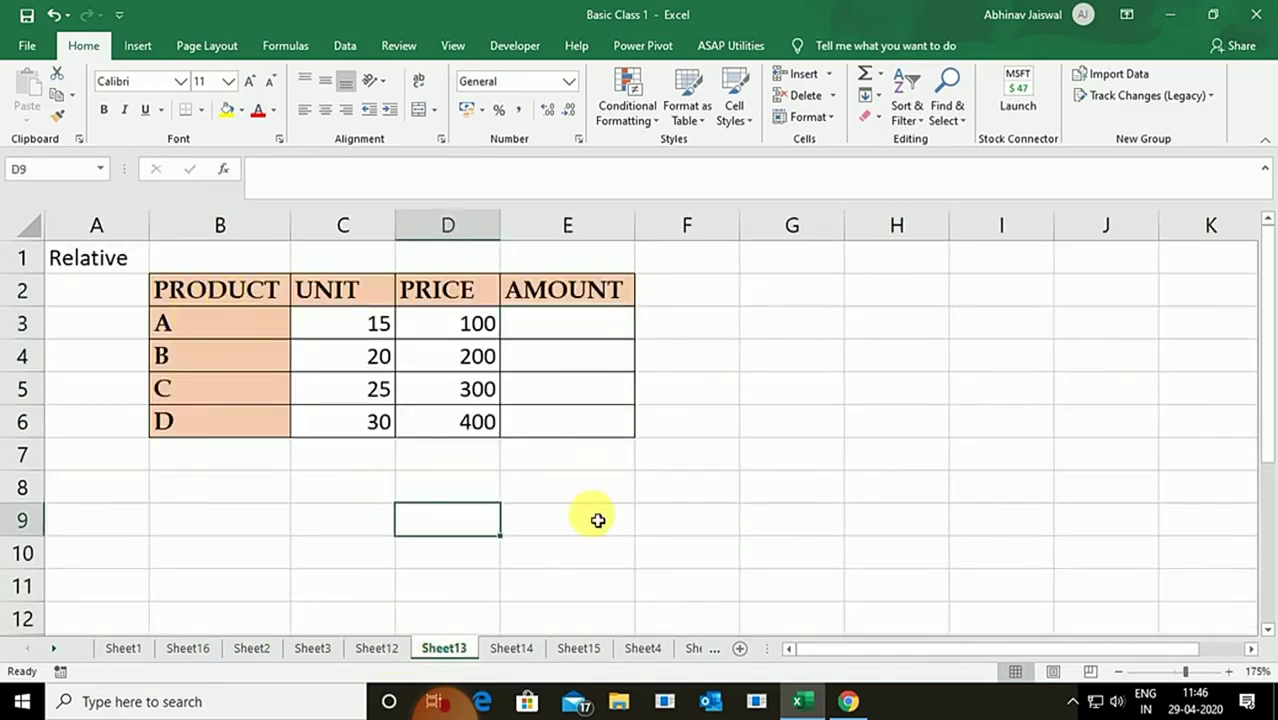
{"action": "left_click", "coordinate": [215, 296]}
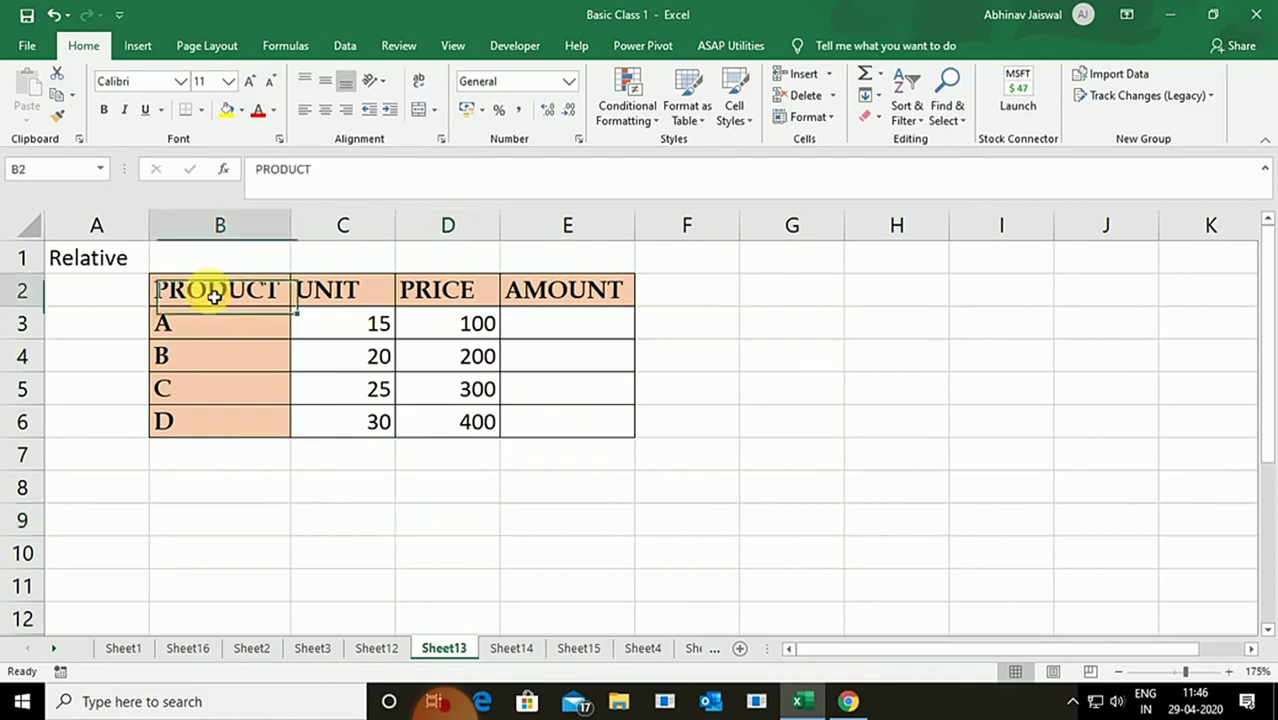
{"action": "left_click", "coordinate": [822, 322]}
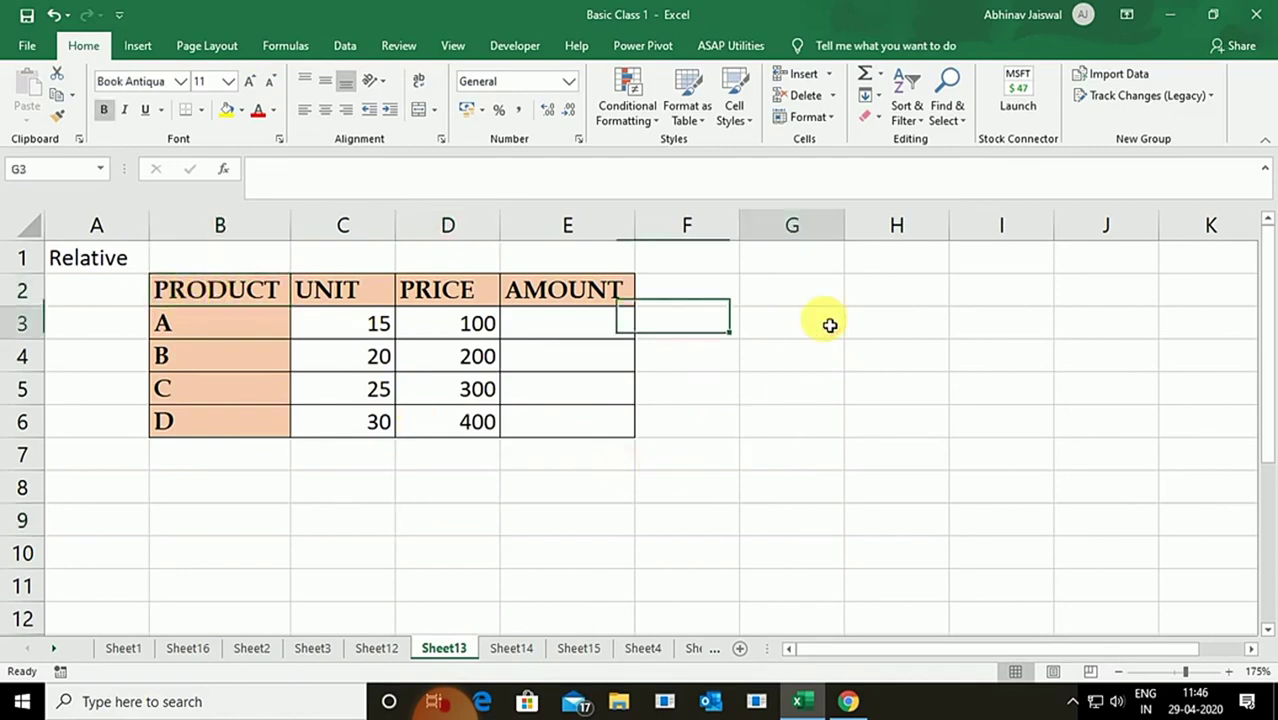
{"action": "left_click", "coordinate": [231, 300]}
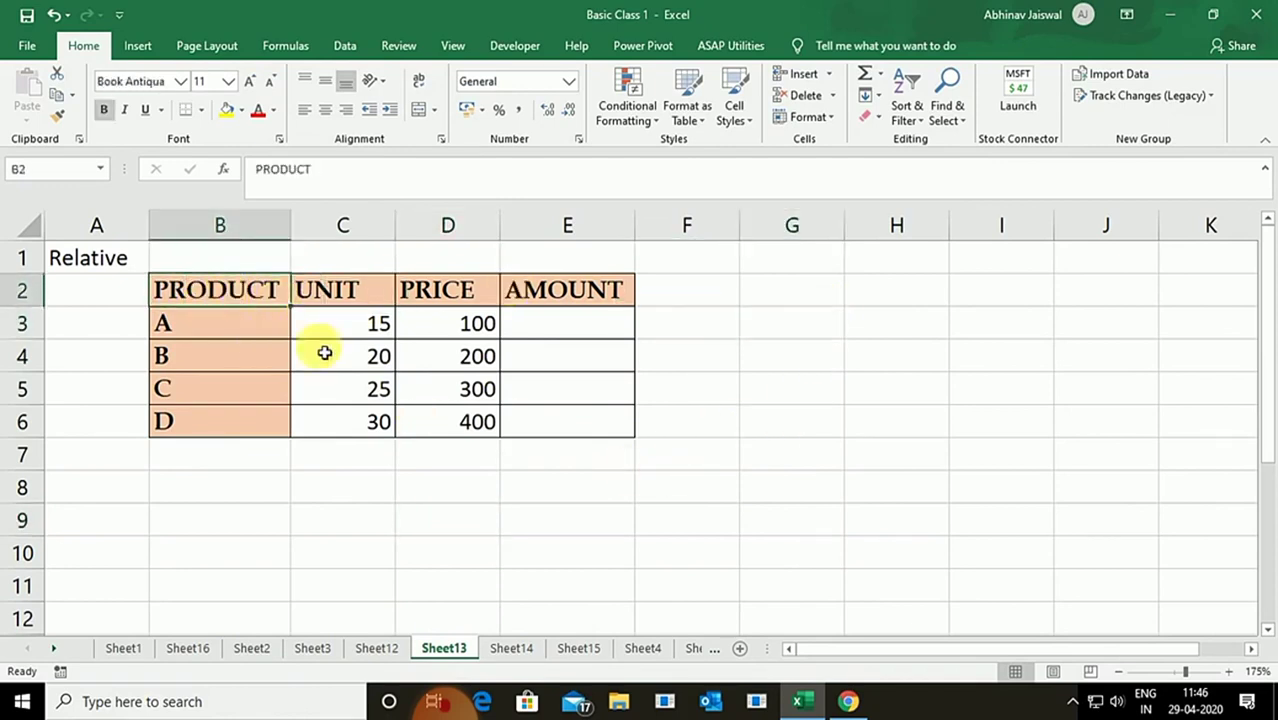
{"action": "left_click_drag", "start_coordinate": [213, 295], "coordinate": [588, 425]}
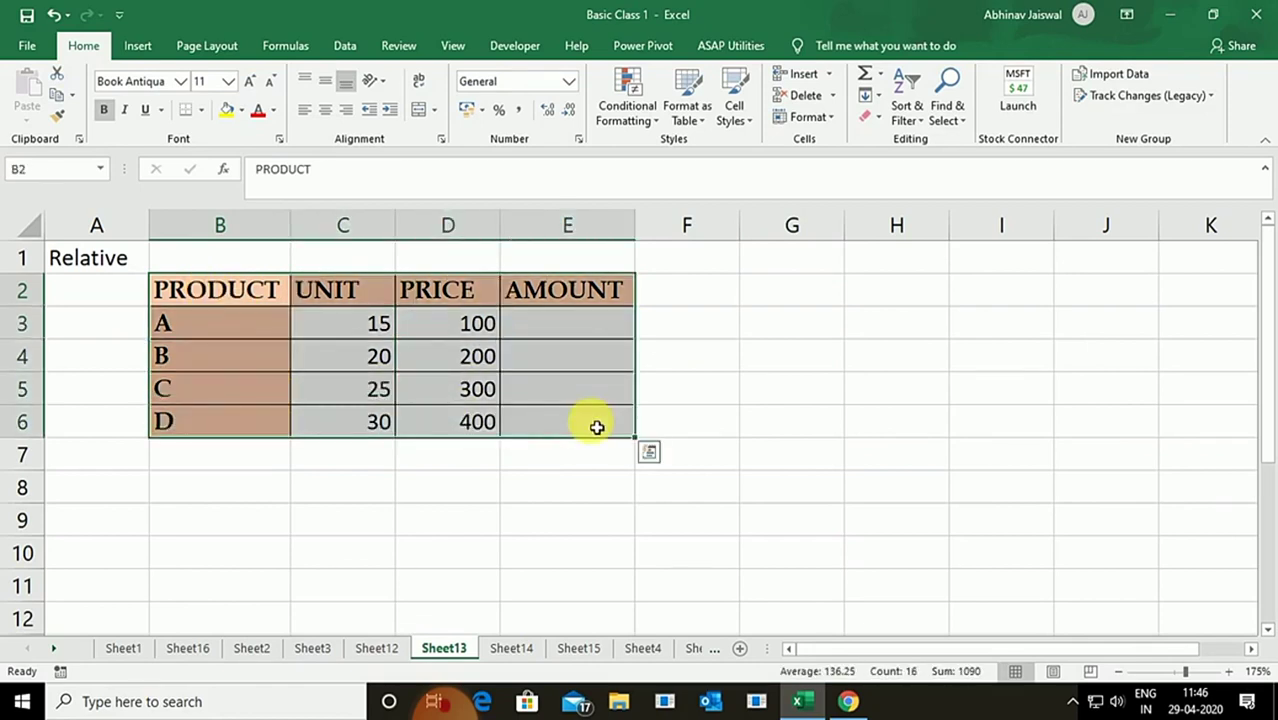
{"action": "left_click", "coordinate": [390, 610]}
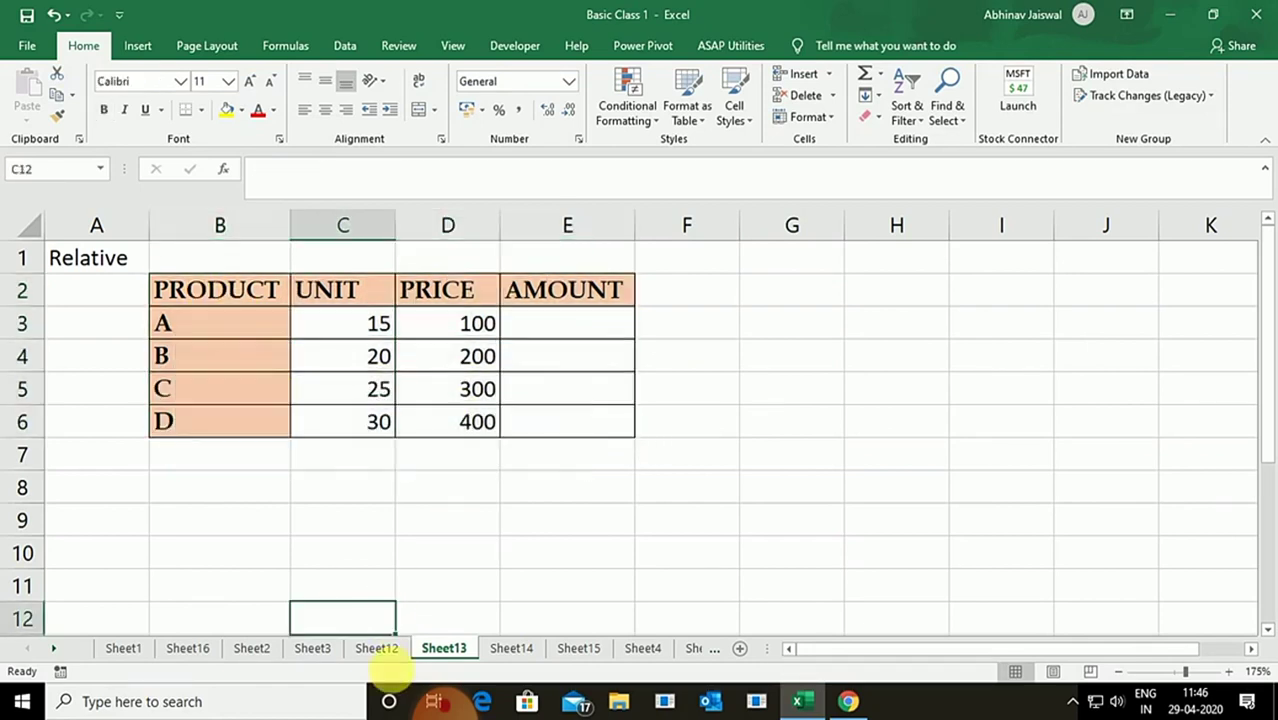
Return to Sheet2 and fill the SELECTION CURSOR cell B5 with yellow.
{"action": "left_click", "coordinate": [390, 650]}
{"action": "left_click", "coordinate": [188, 650]}
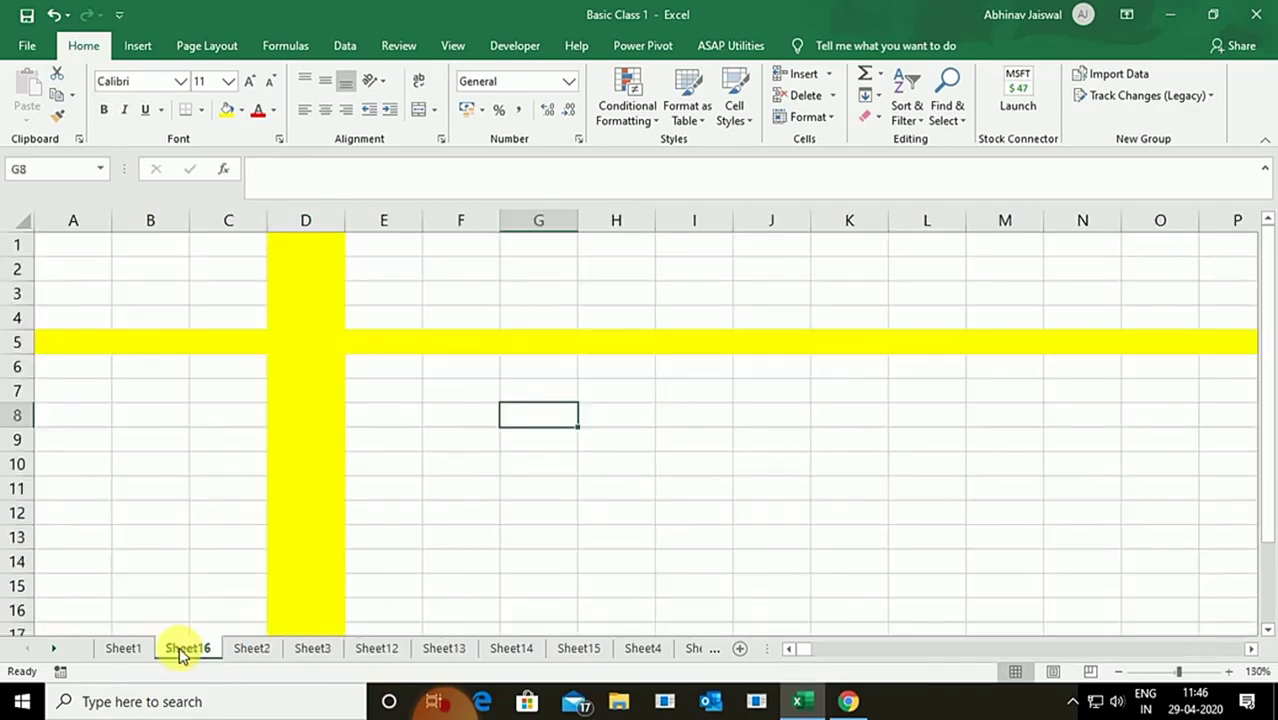
{"action": "left_click", "coordinate": [252, 648]}
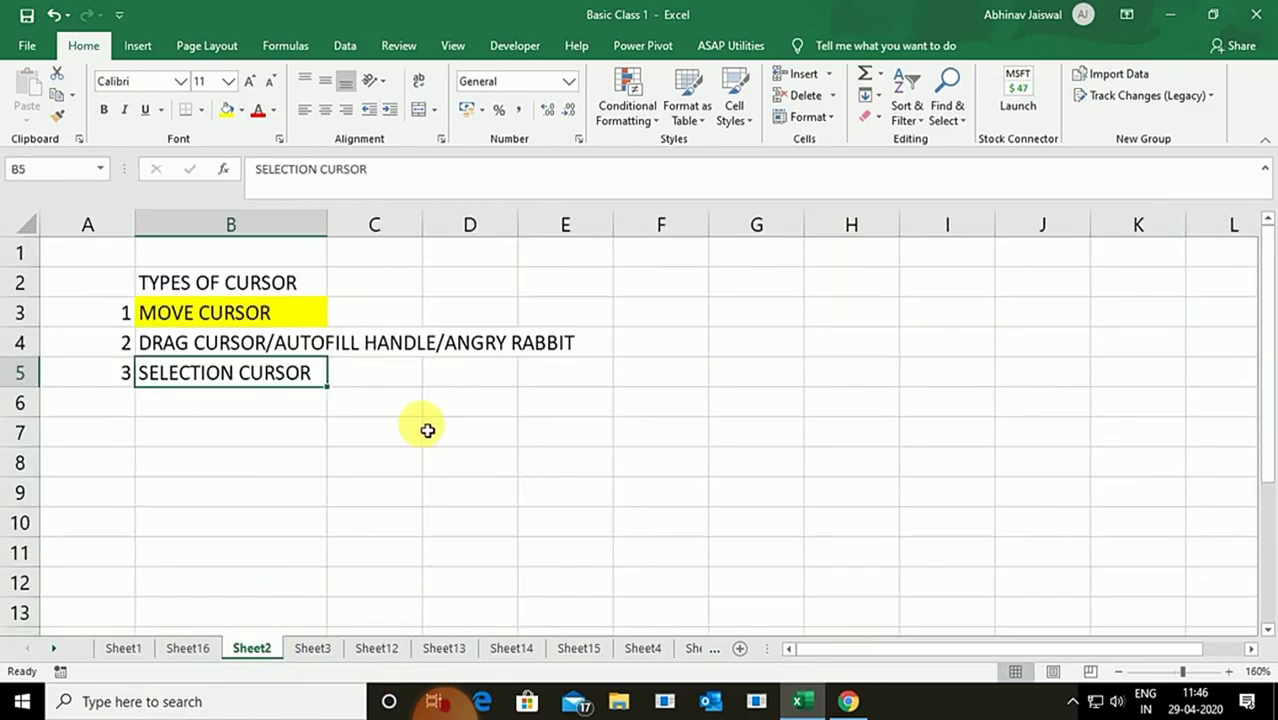
{"action": "left_click", "coordinate": [228, 112]}
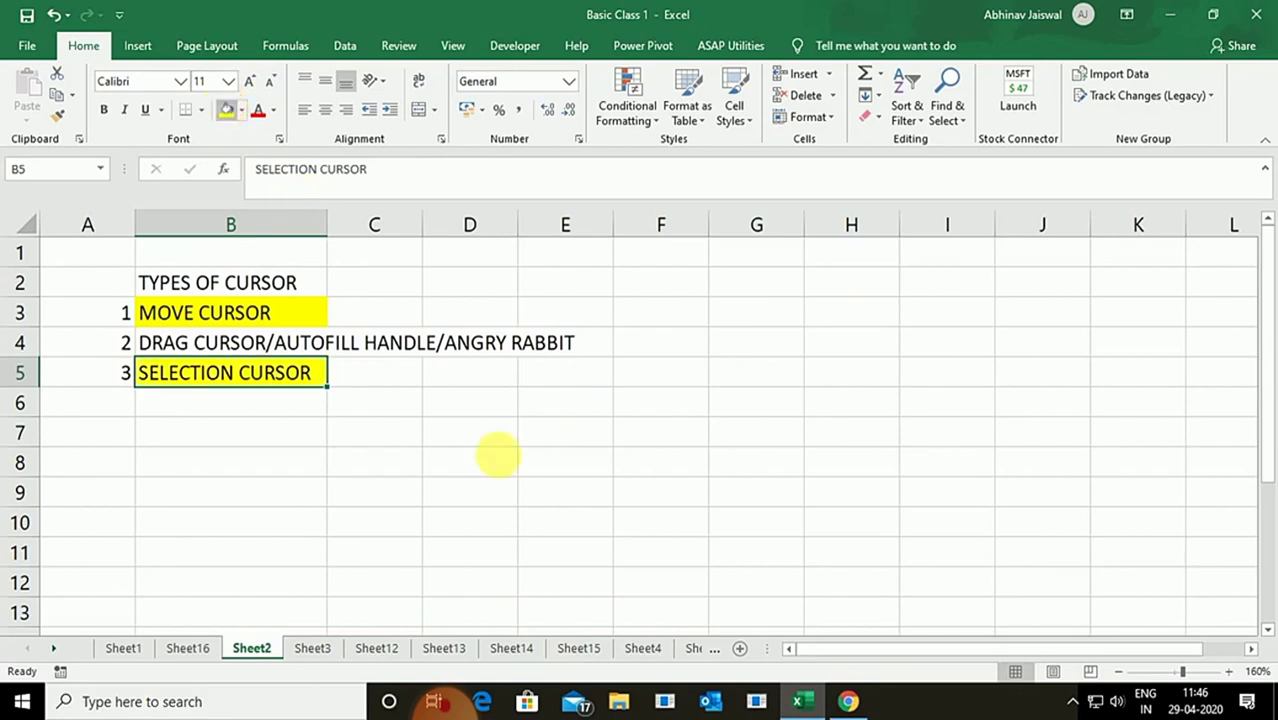
Enter 15 in cell G2 of Sheet2 and autofill it down to G9.
{"action": "left_click", "coordinate": [214, 342]}
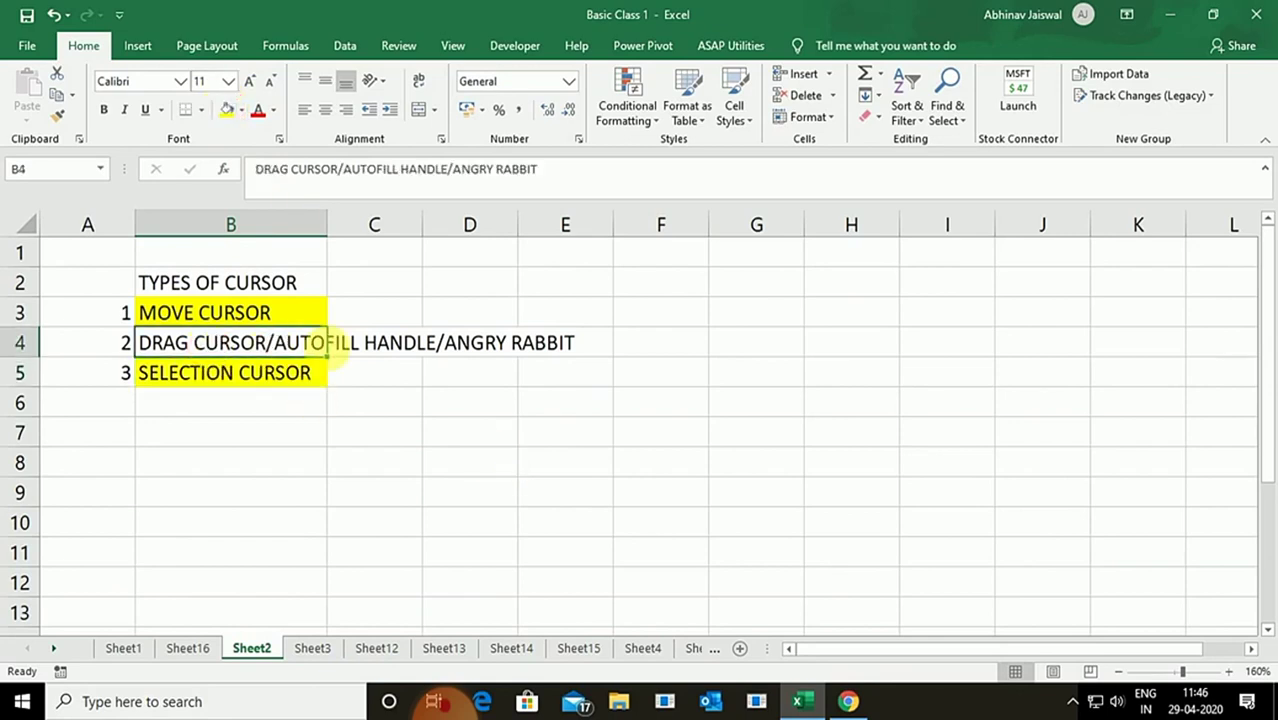
{"action": "left_click", "coordinate": [800, 292]}
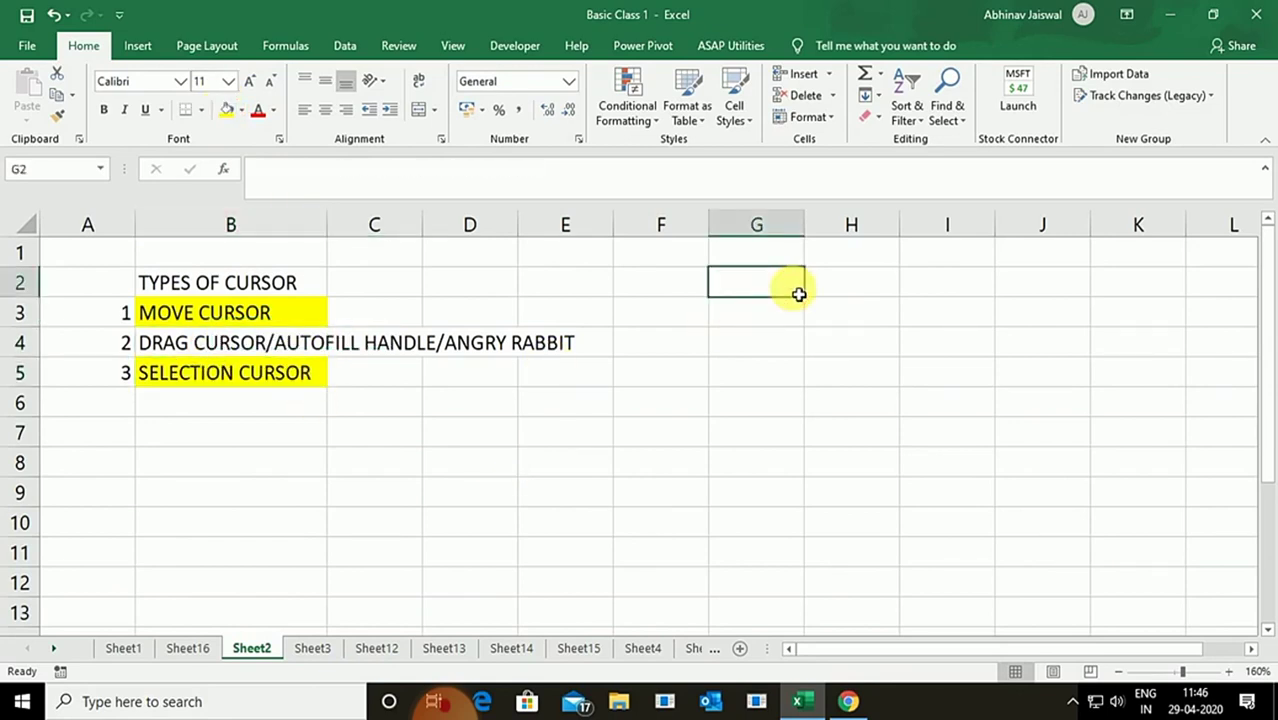
{"action": "type", "text": "15"}
{"action": "key", "text": "Return"}
{"action": "left_click", "coordinate": [795, 288]}
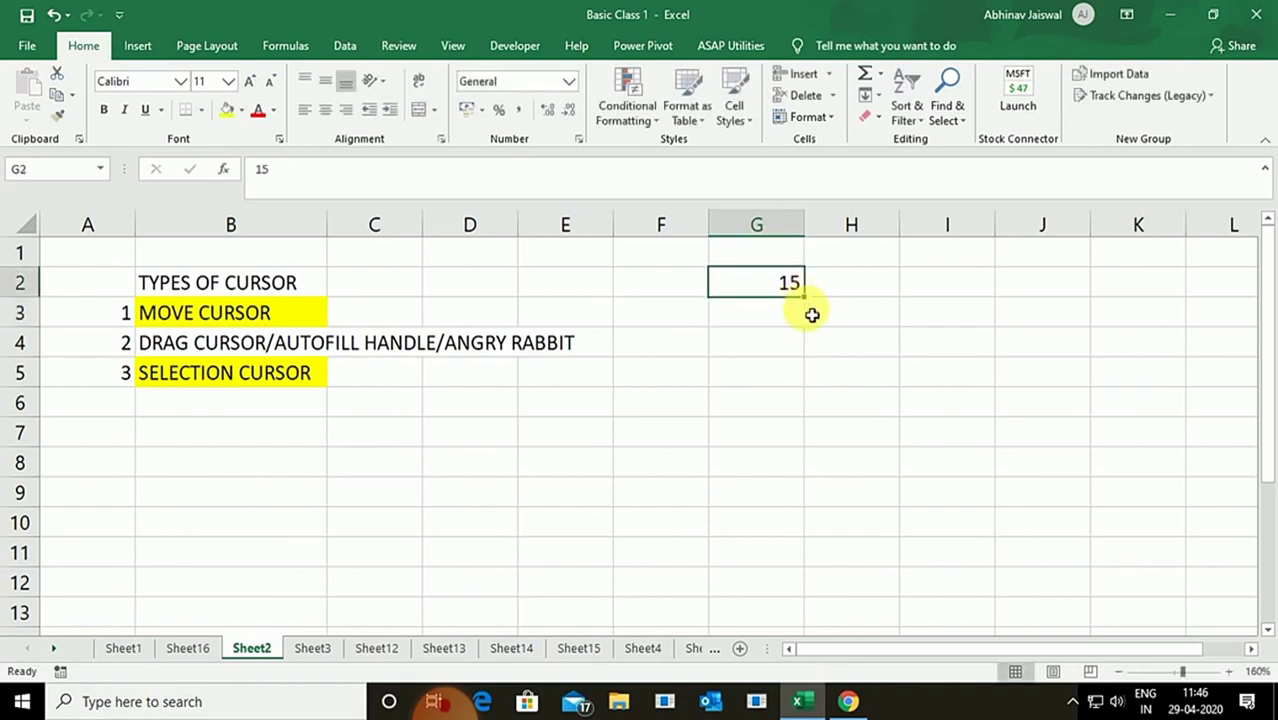
{"action": "left_click_drag", "start_coordinate": [808, 302], "coordinate": [793, 502]}
Enter ap in cell I2 and autofill it down to I10.
{"action": "left_click", "coordinate": [919, 288]}
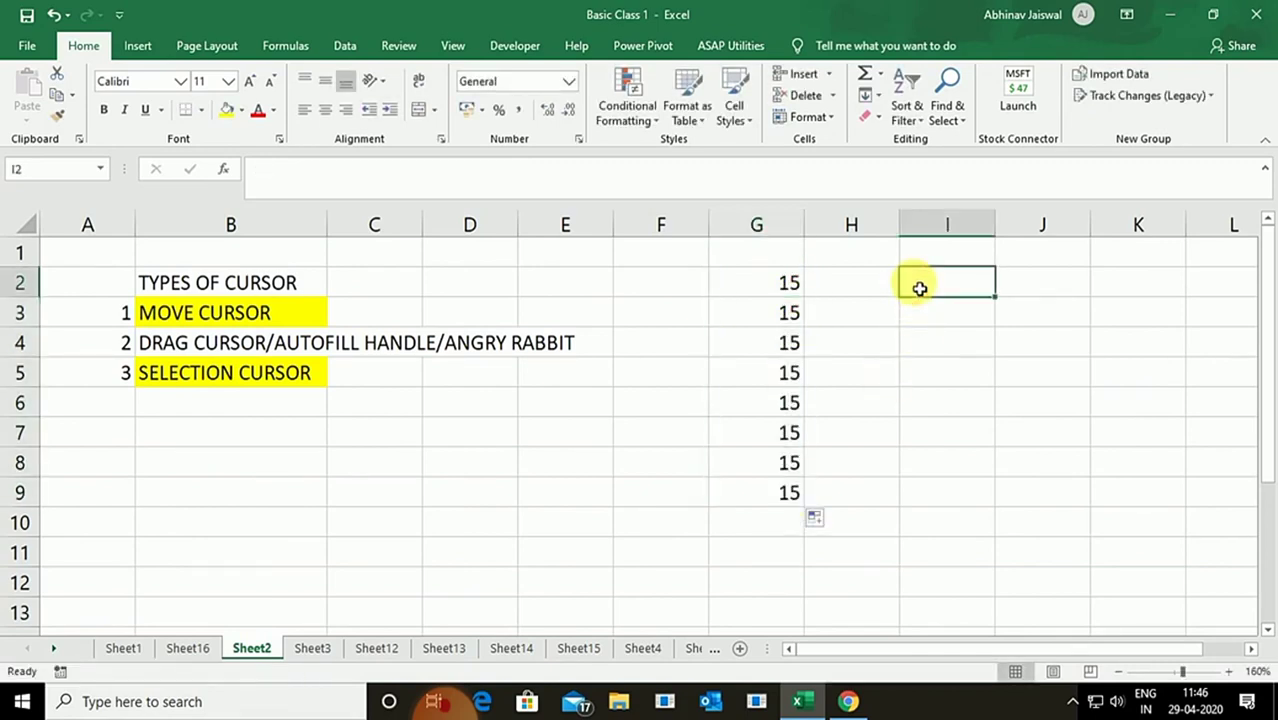
{"action": "type", "text": "ap"}
{"action": "key", "text": "Return"}
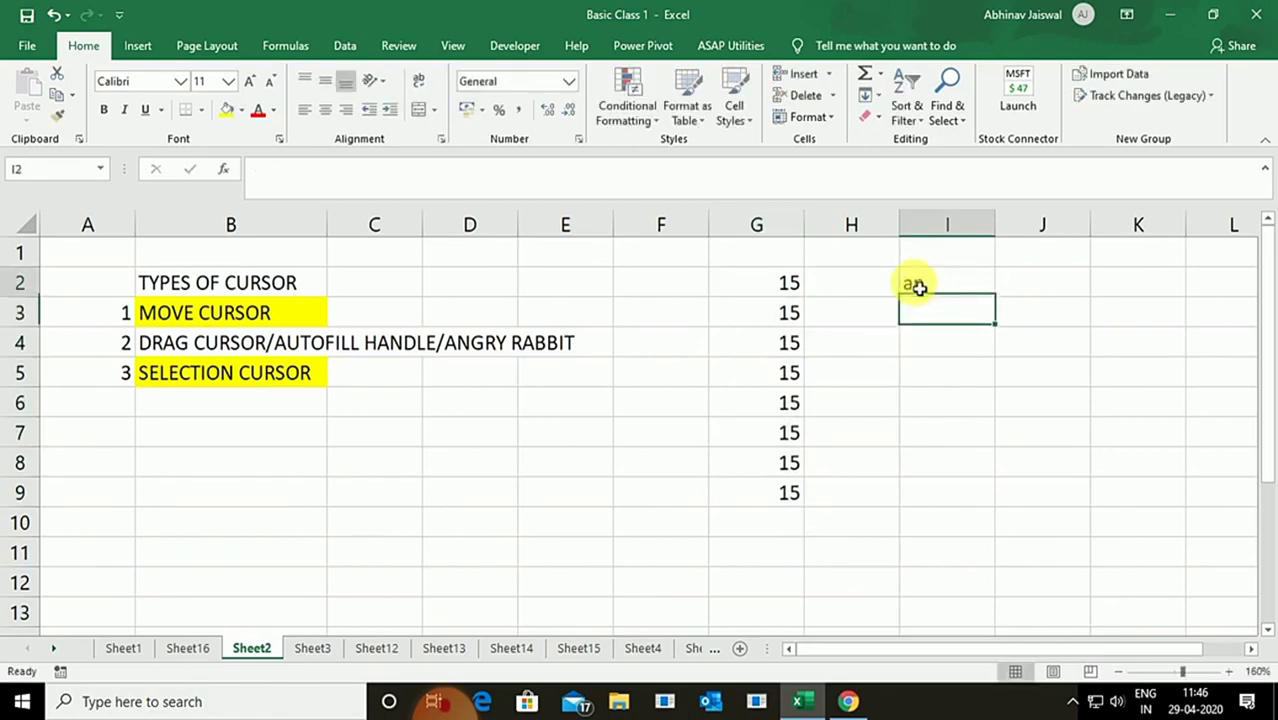
{"action": "left_click", "coordinate": [916, 285]}
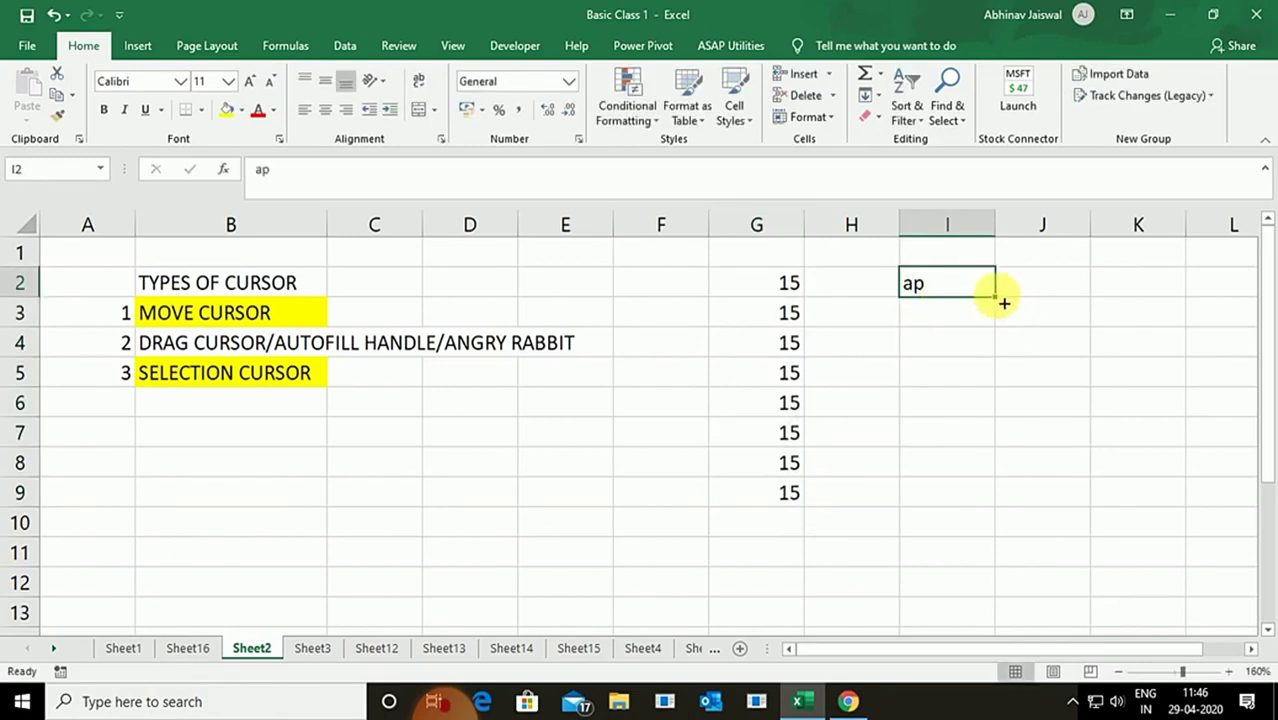
{"action": "left_click_drag", "start_coordinate": [1003, 302], "coordinate": [1004, 528]}
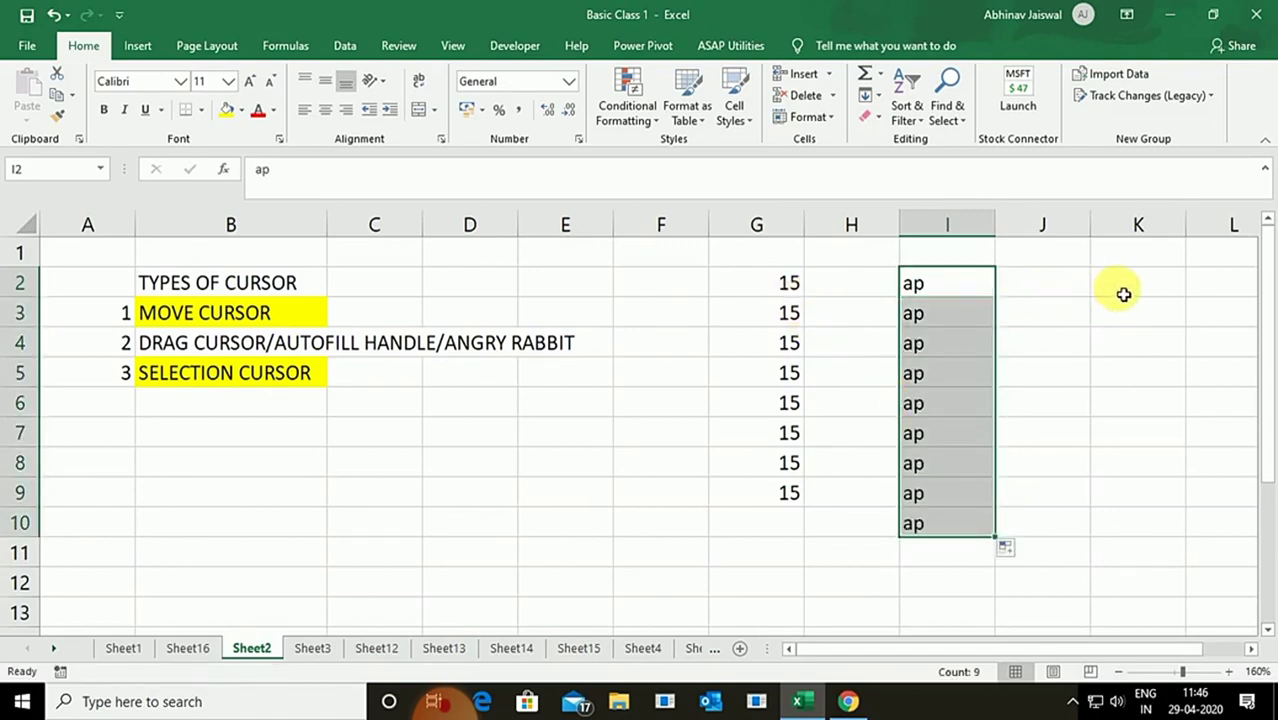
Enter 15 in cell F2 and 16 in cell F3.
{"action": "left_click", "coordinate": [765, 282]}
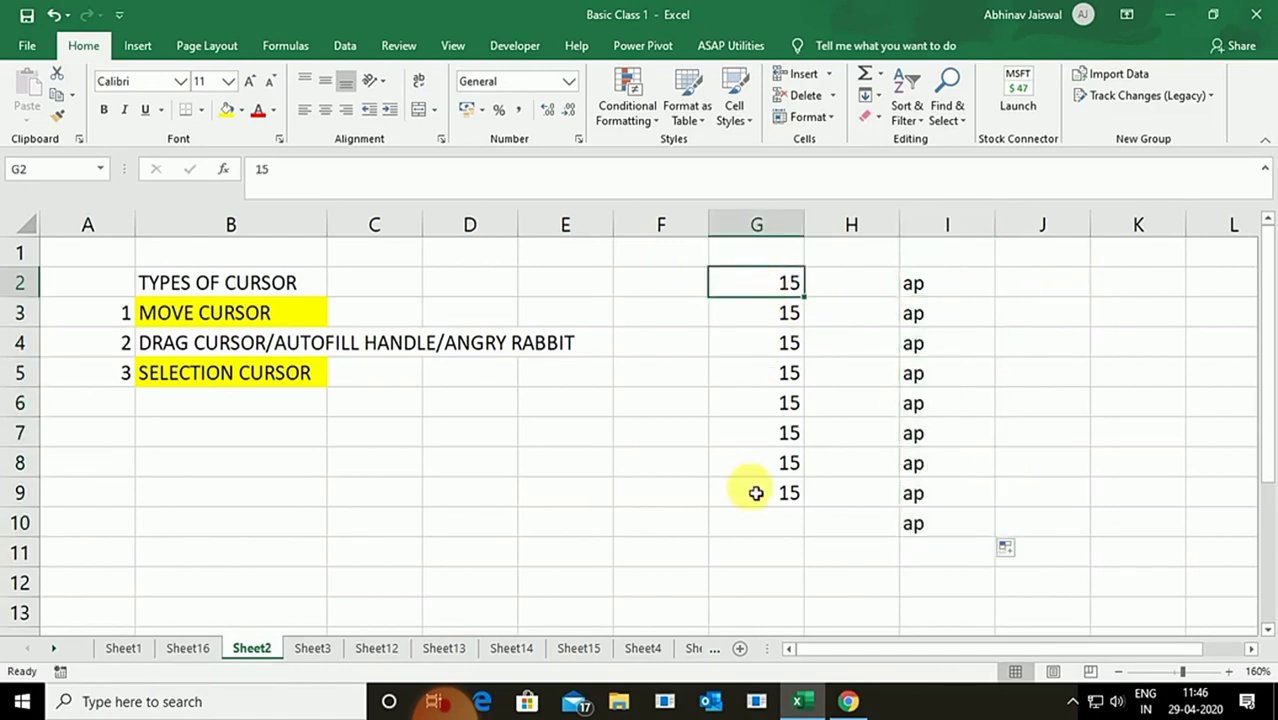
{"action": "left_click", "coordinate": [672, 289]}
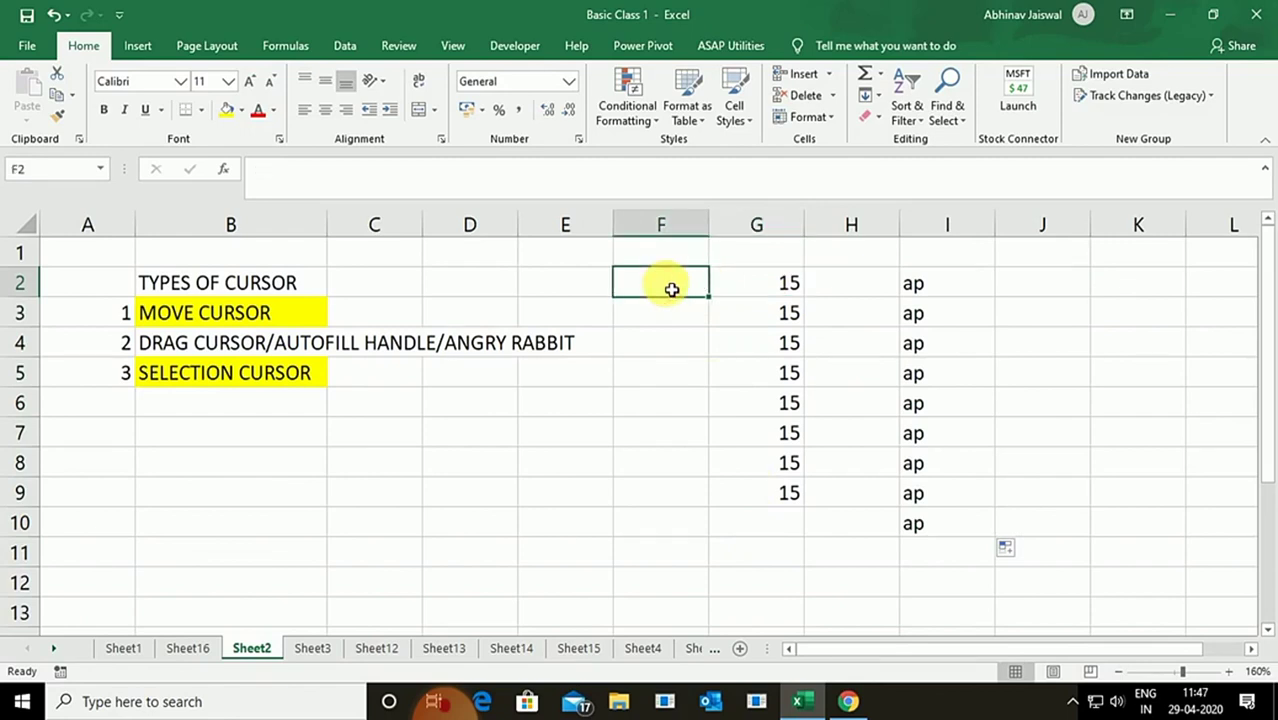
{"action": "type", "text": "15"}
{"action": "key", "text": "Return"}
{"action": "type", "text": "16"}
{"action": "key", "text": "Return"}
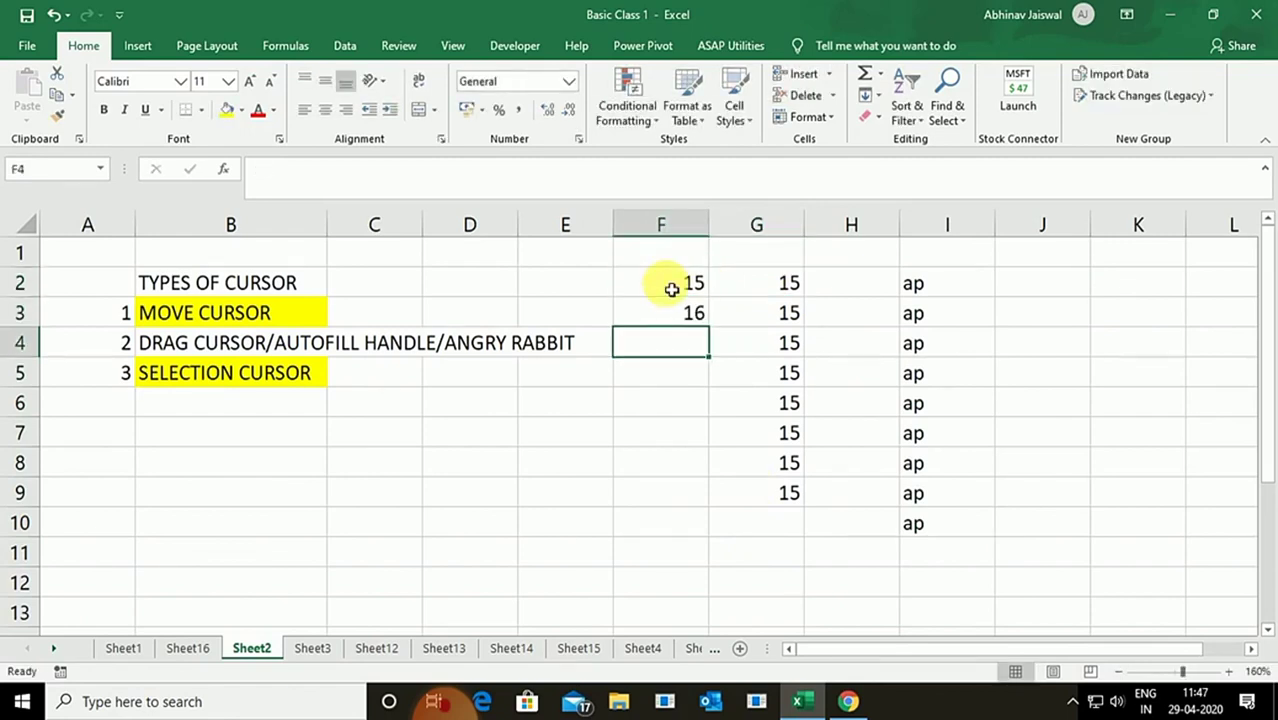
Autofill the series that starts with 15 and 16 in F2:F3 down to F9.
{"action": "left_click_drag", "start_coordinate": [672, 289], "coordinate": [714, 517]}
{"action": "left_click", "coordinate": [716, 326]}
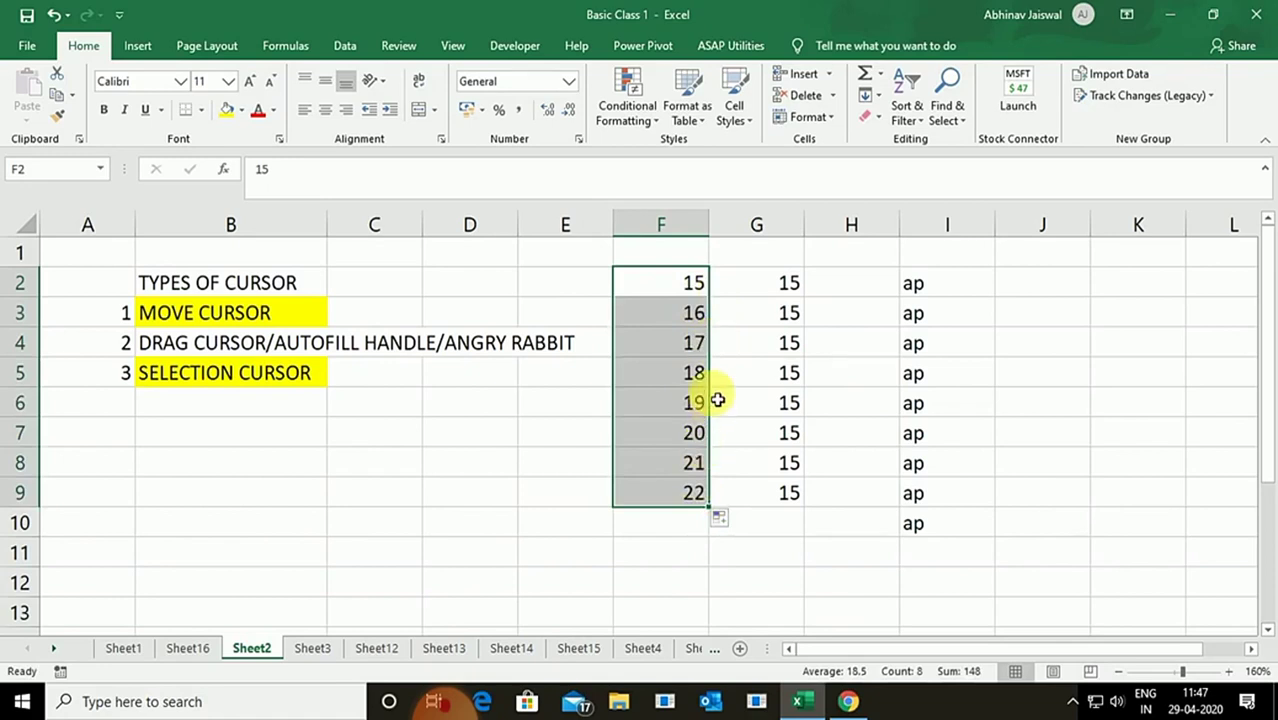
Fill the DRAG CURSOR/AUTOFILL HANDLE/ANGRY RABBIT cell B4 with yellow and autofit column B to its contents.
{"action": "left_click", "coordinate": [180, 340]}
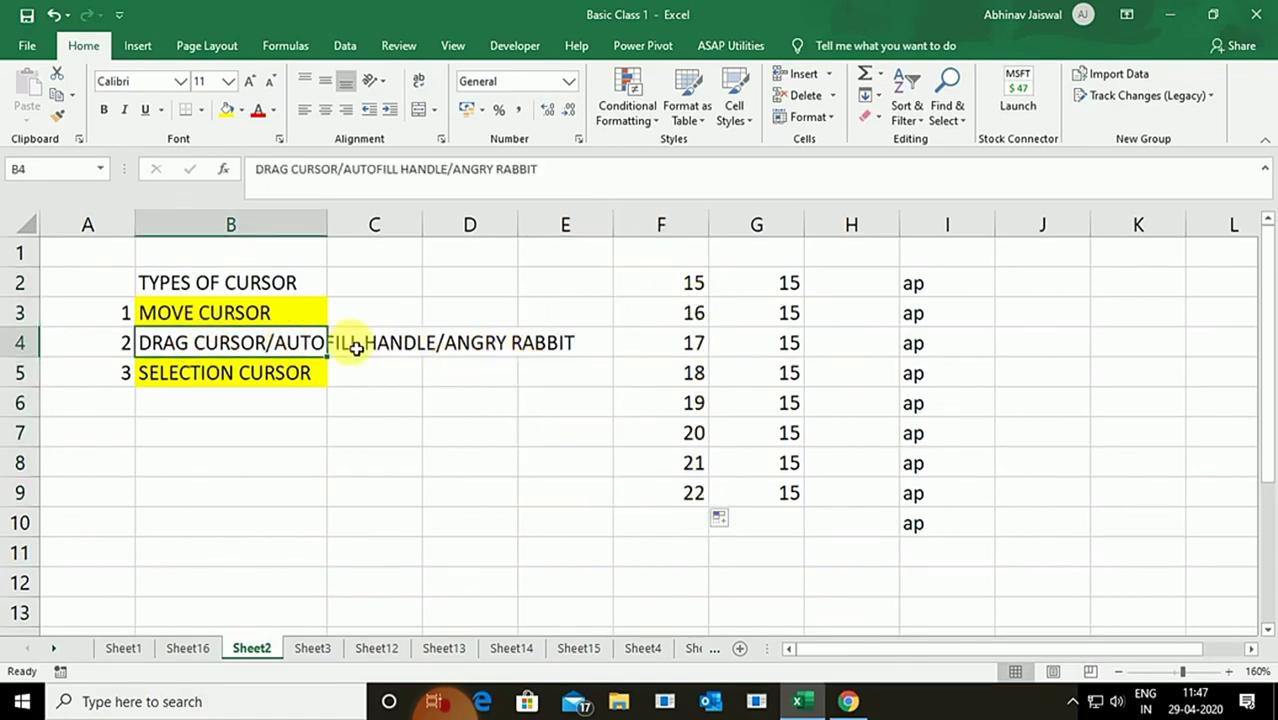
{"action": "left_click", "coordinate": [227, 111]}
{"action": "double_click", "coordinate": [329, 224]}
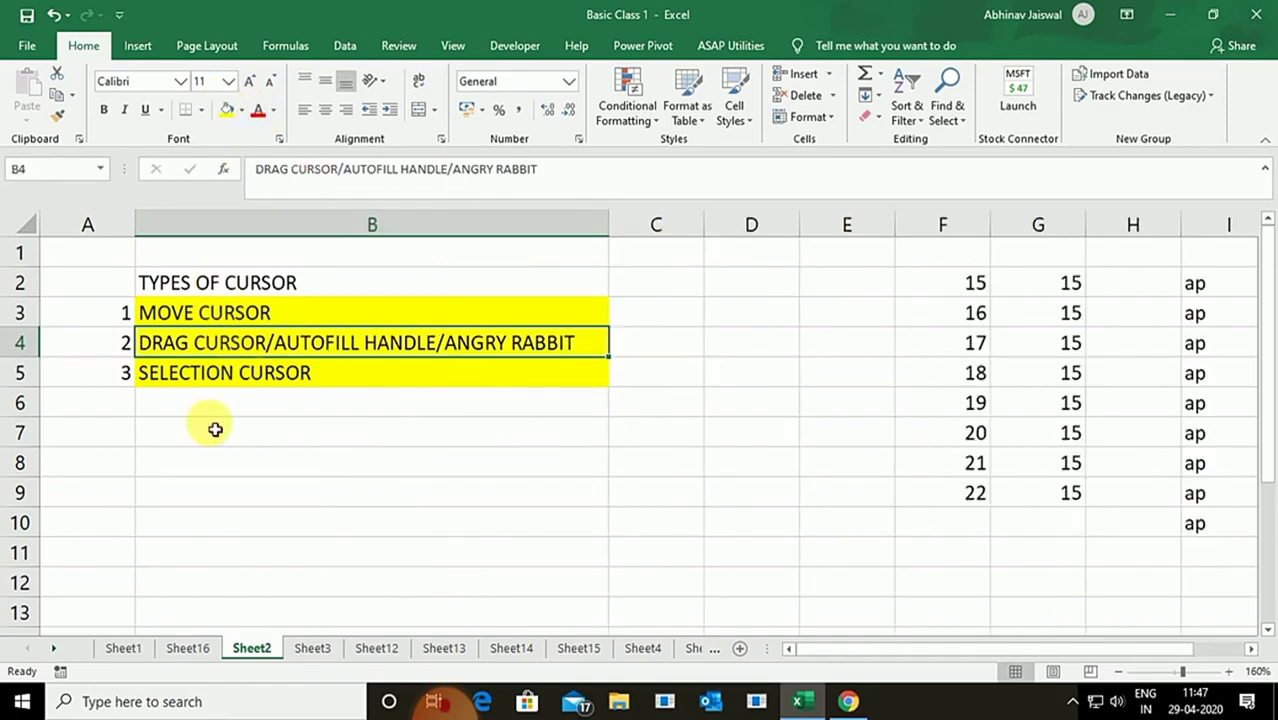
Switch to Sheet3 and replace the header in B1 with QUIZ1.
{"action": "left_click", "coordinate": [330, 648]}
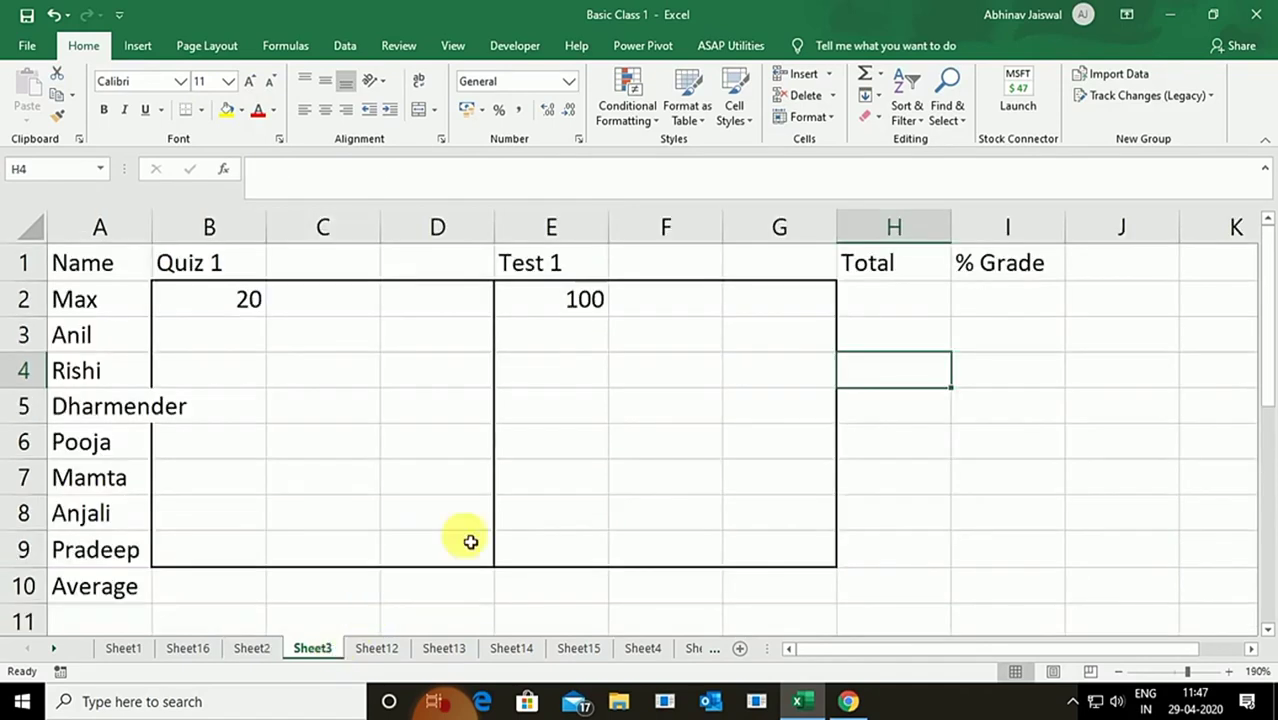
{"action": "left_click", "coordinate": [208, 262]}
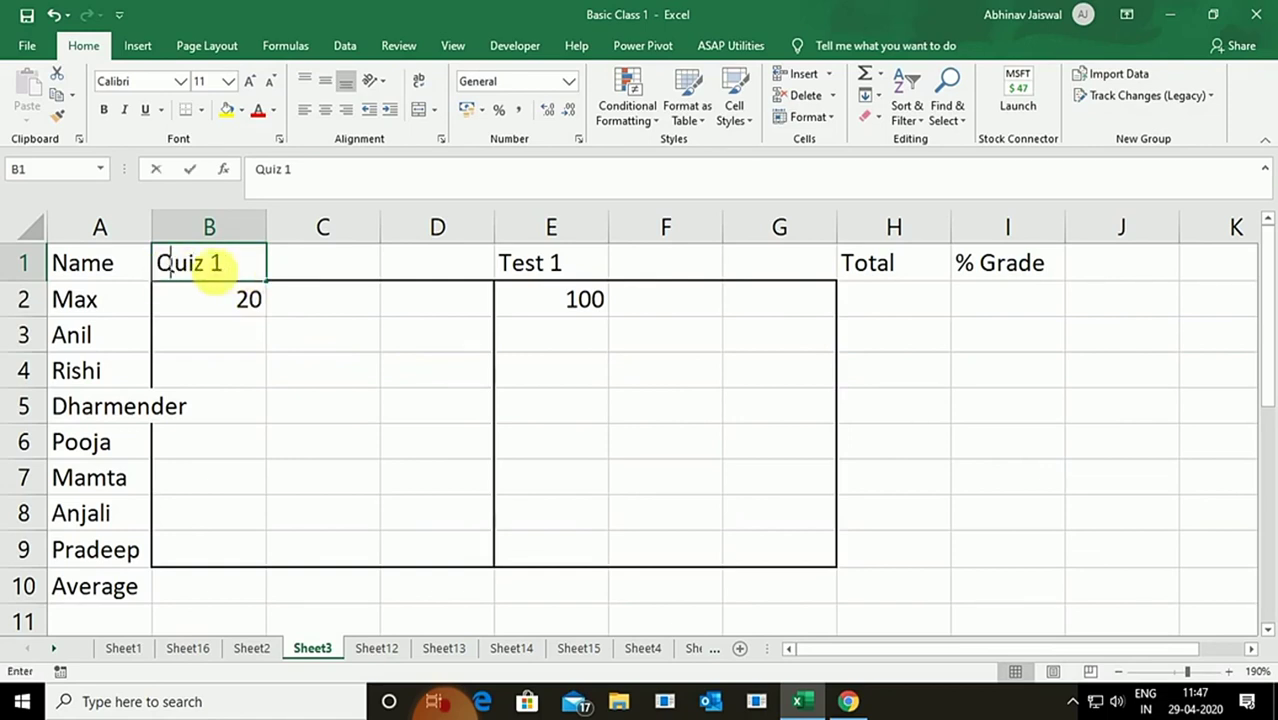
{"action": "type", "text": "q"}
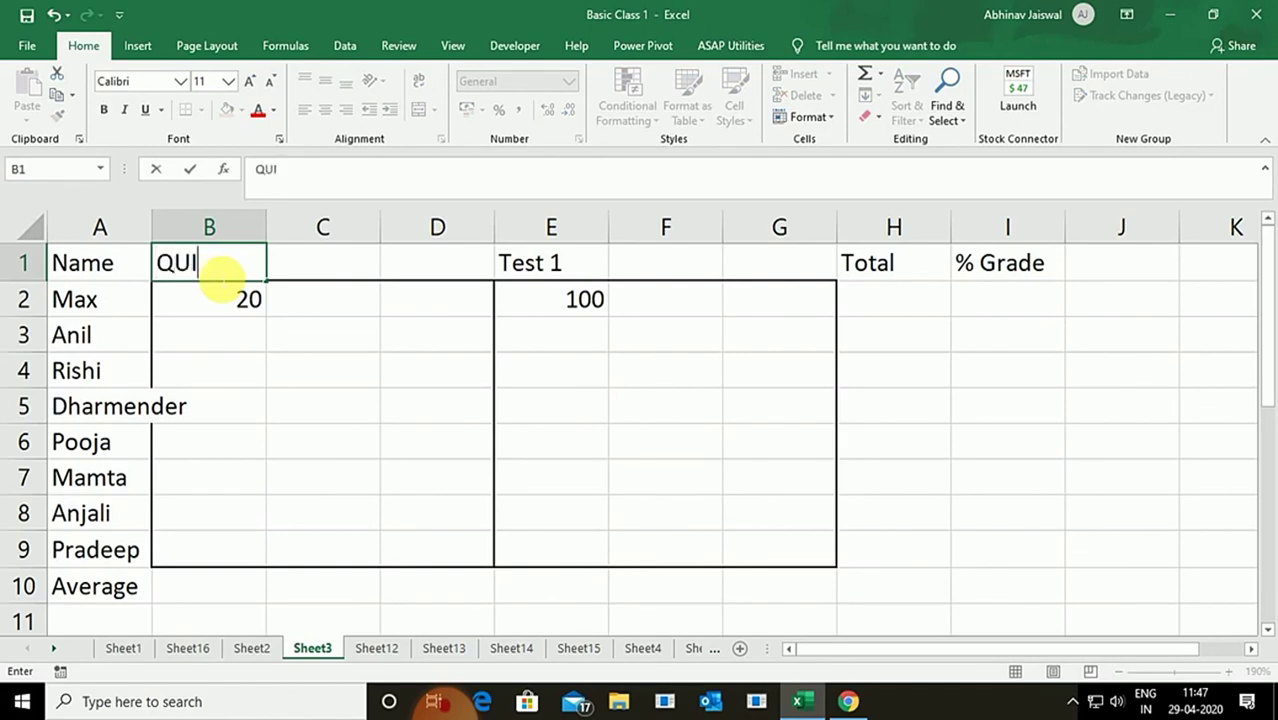
{"action": "type", "text": "UIZ1"}
{"action": "key", "text": "Return"}
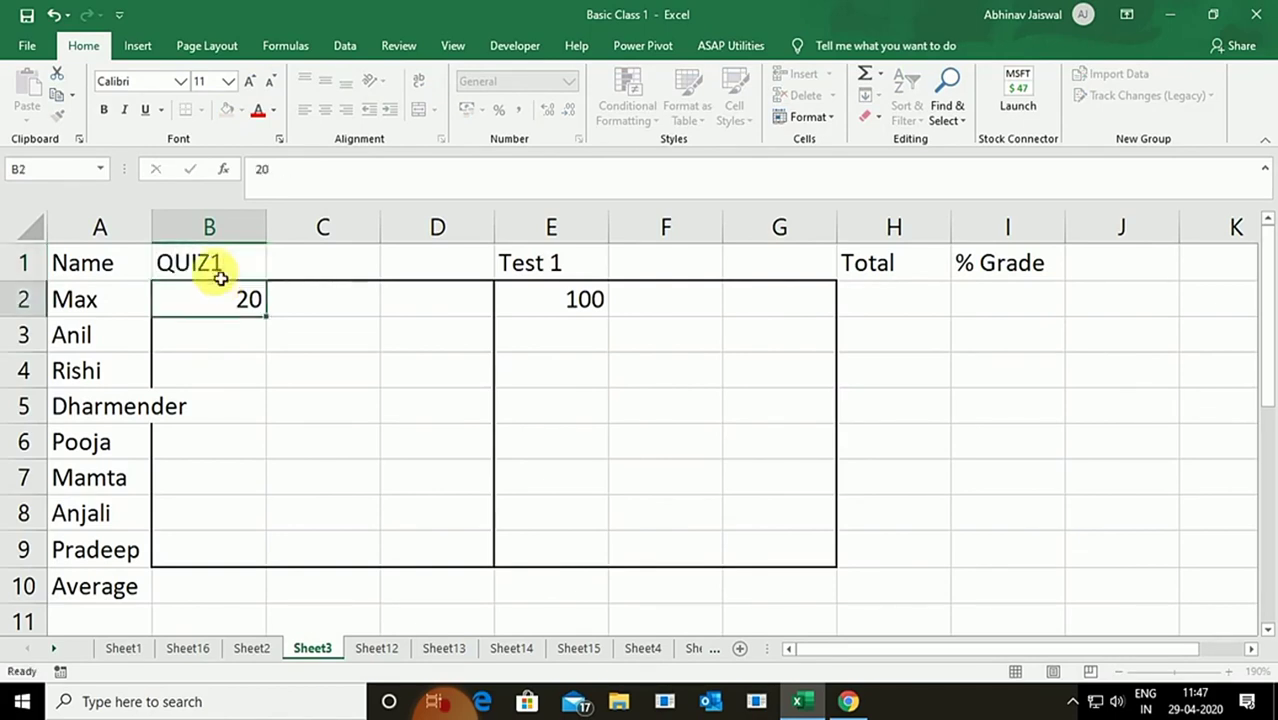
Autofill the QUIZ1 header from B1 across to D1 and the Test 1 header from E1 across to G1.
{"action": "left_click", "coordinate": [217, 272]}
{"action": "left_click", "coordinate": [327, 270]}
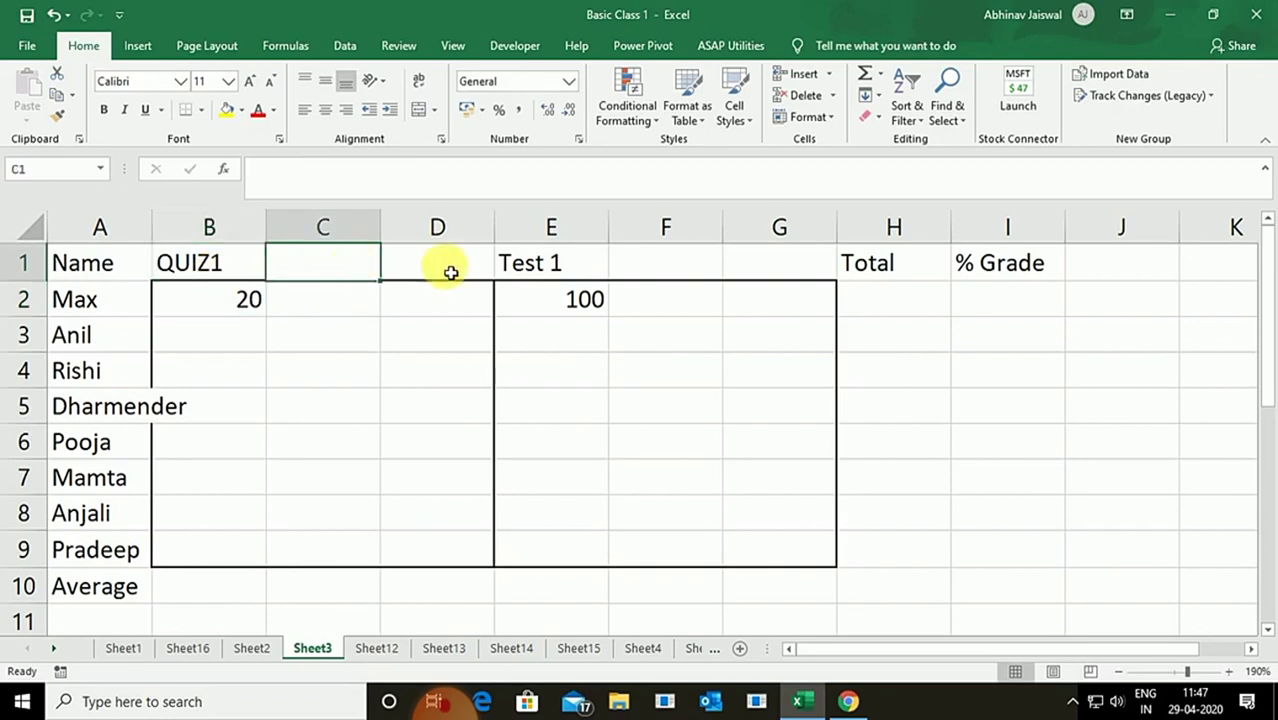
{"action": "left_click", "coordinate": [459, 269]}
{"action": "left_click", "coordinate": [220, 263]}
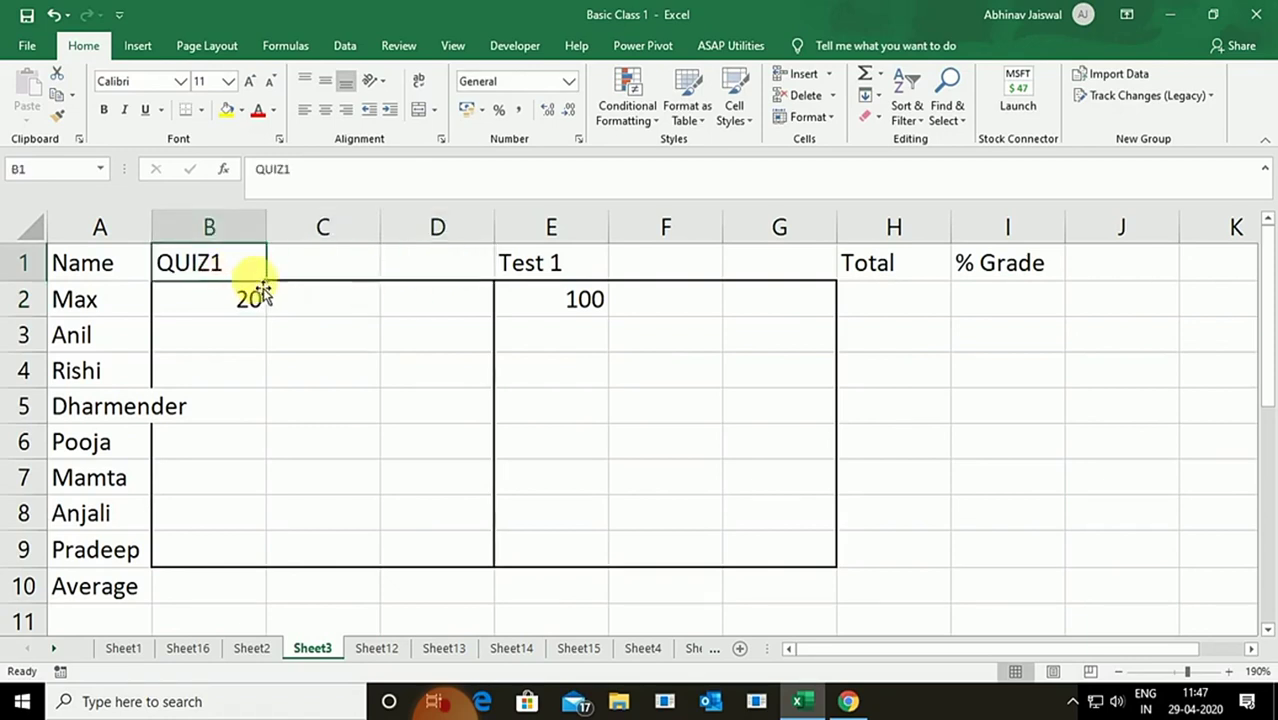
{"action": "left_click_drag", "start_coordinate": [271, 287], "coordinate": [428, 277]}
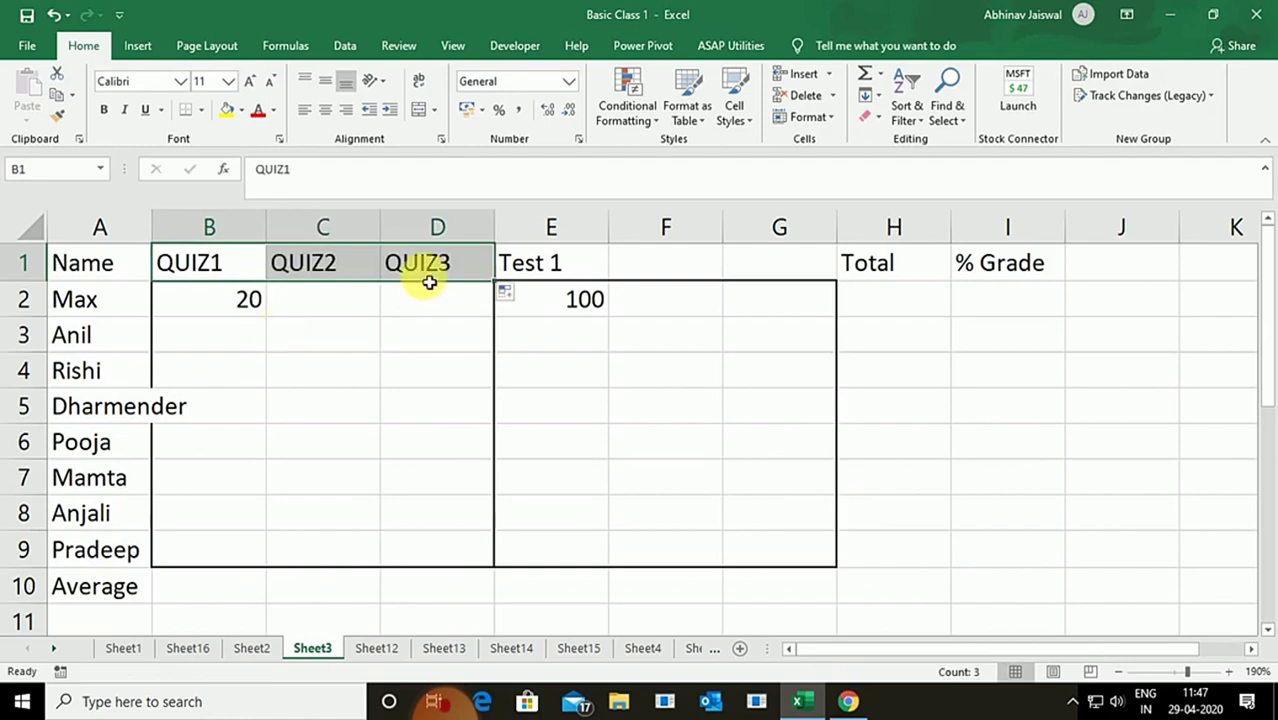
{"action": "left_click", "coordinate": [588, 265]}
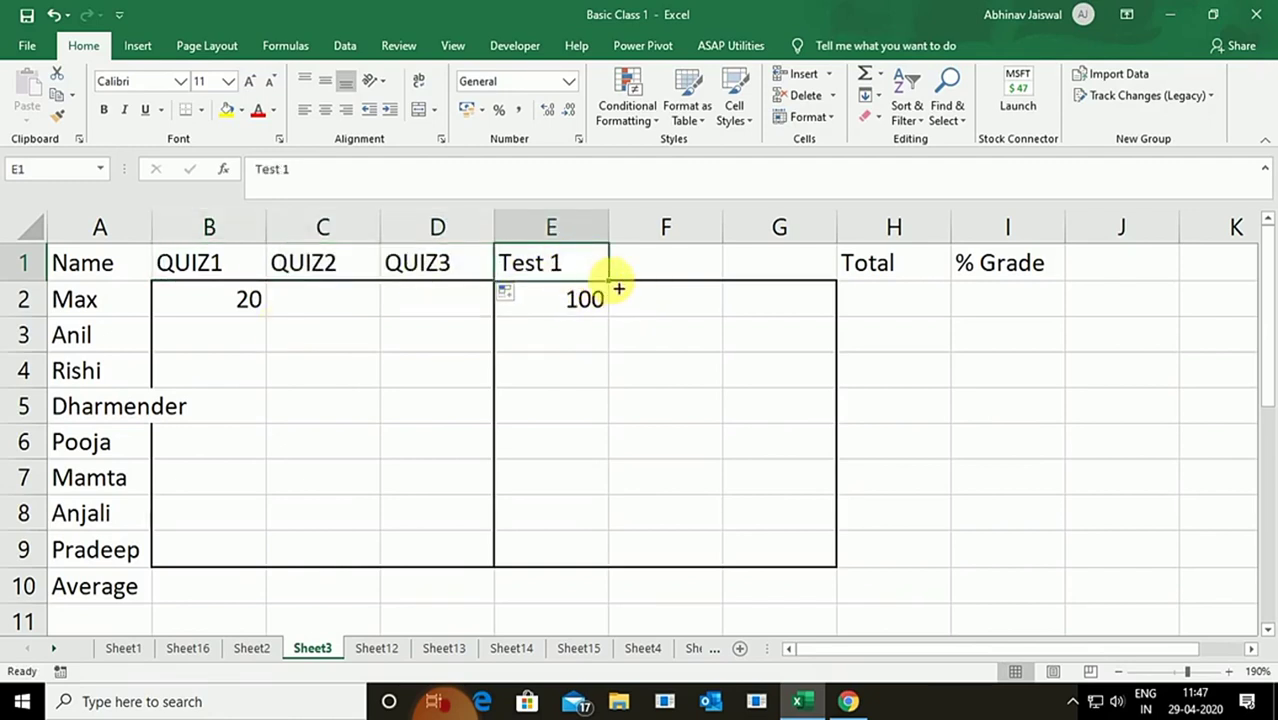
{"action": "left_click_drag", "start_coordinate": [619, 289], "coordinate": [810, 280]}
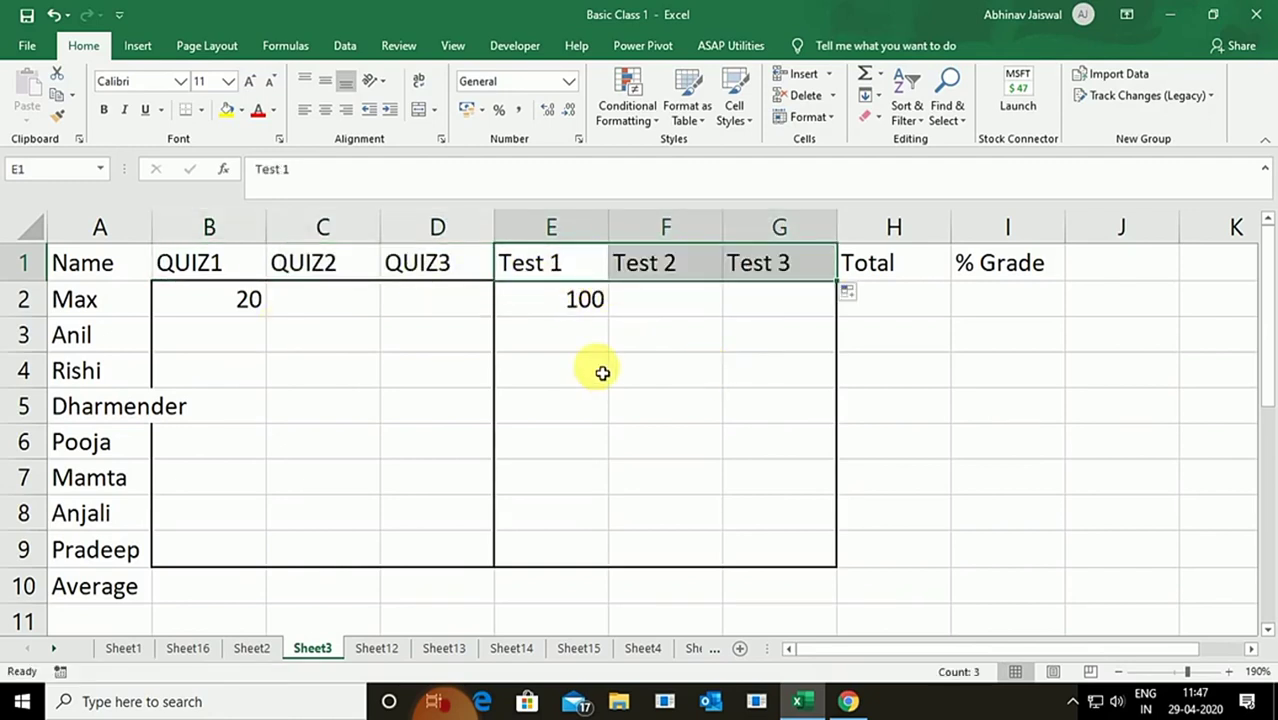
Autofill the Max row's 20 from B2 across to D2 and its 100 from E2 across to G2.
{"action": "left_click", "coordinate": [252, 303]}
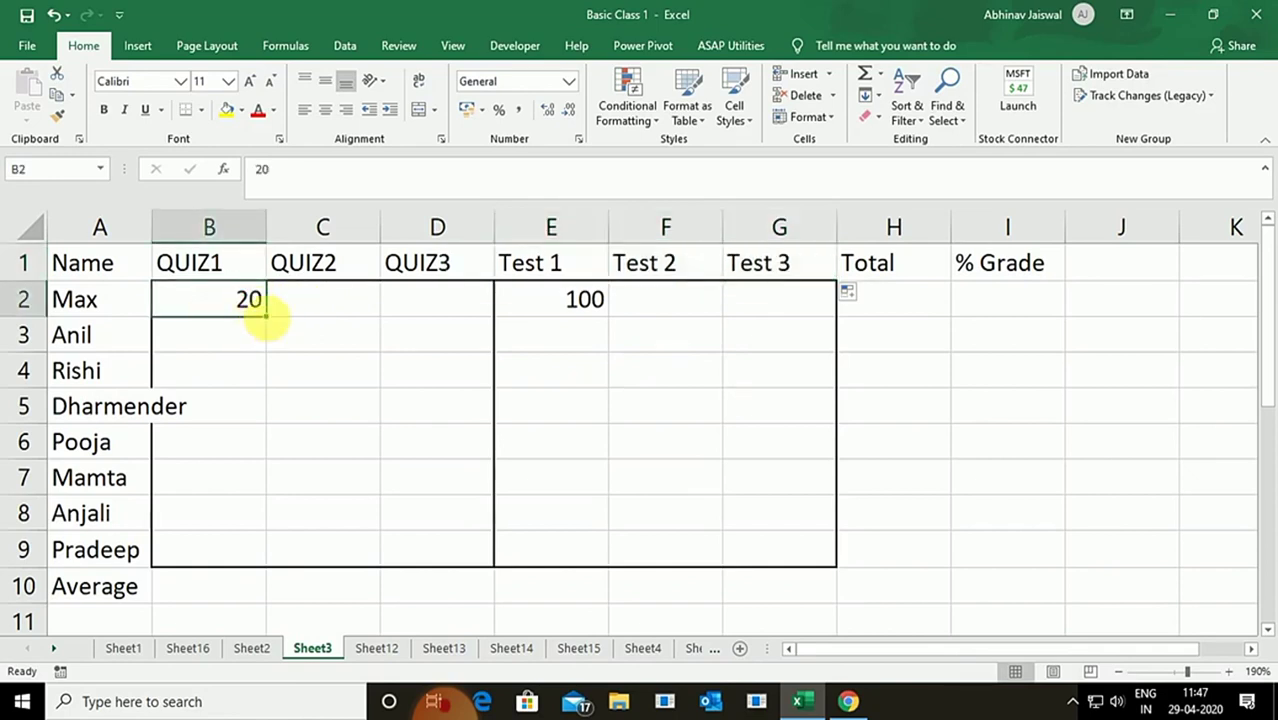
{"action": "left_click", "coordinate": [316, 303]}
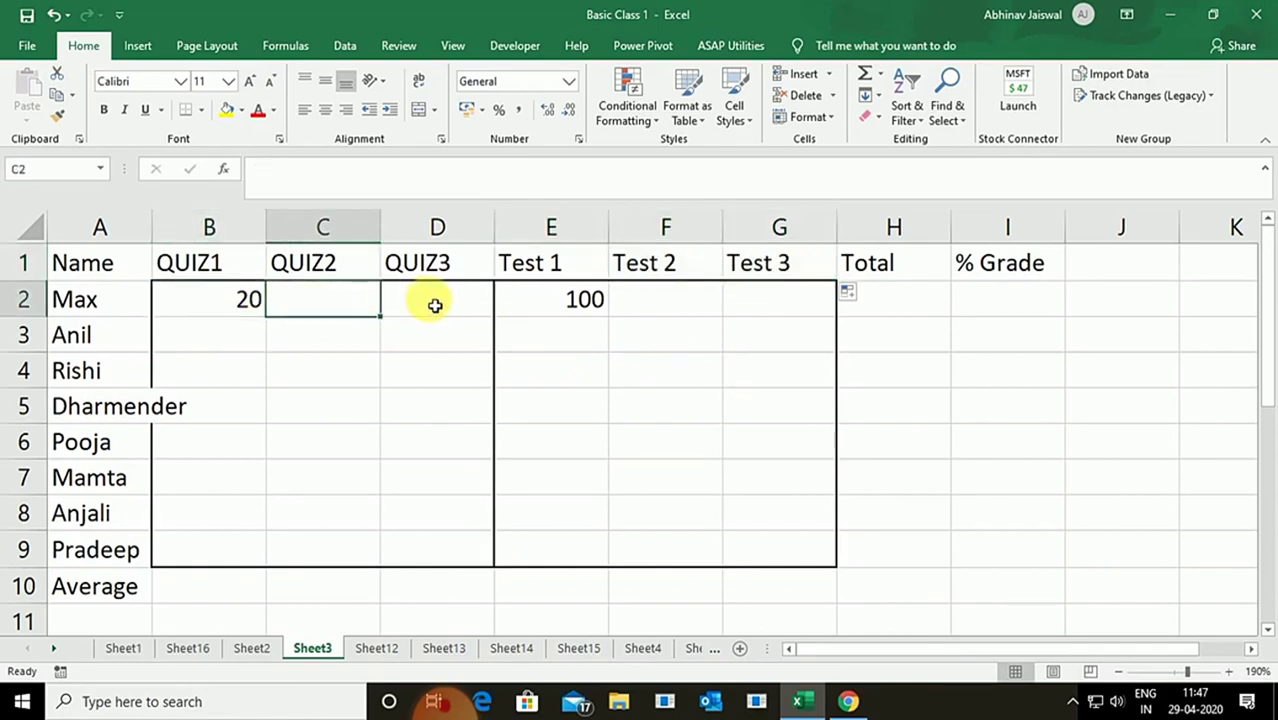
{"action": "left_click", "coordinate": [428, 300]}
{"action": "left_click", "coordinate": [286, 312]}
{"action": "left_click", "coordinate": [247, 307]}
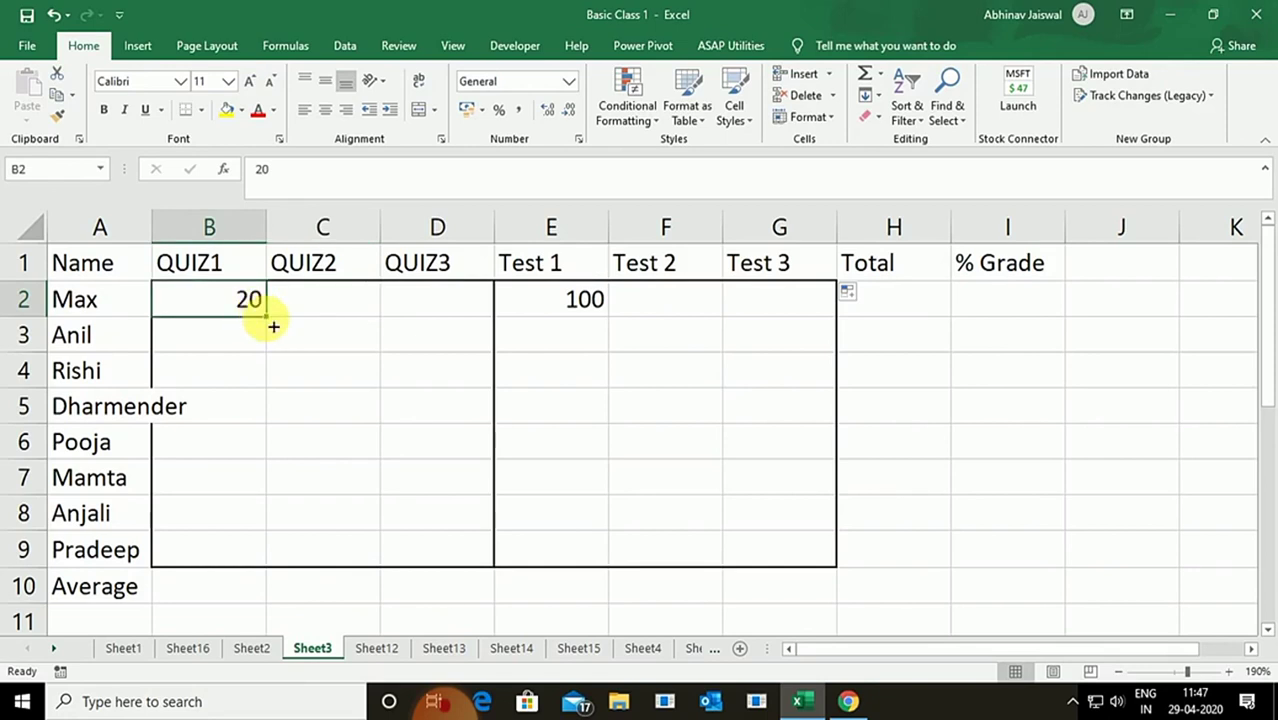
{"action": "left_click_drag", "start_coordinate": [268, 318], "coordinate": [465, 311]}
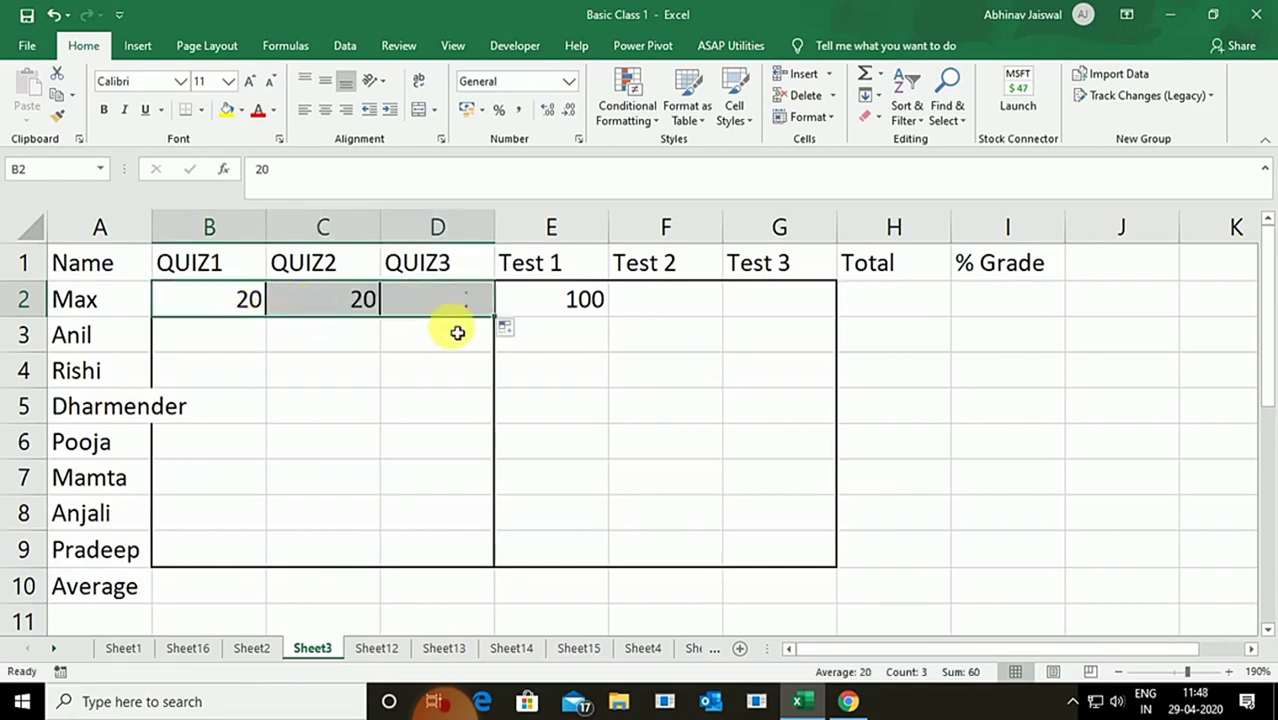
{"action": "left_click", "coordinate": [585, 308]}
{"action": "left_click_drag", "start_coordinate": [617, 324], "coordinate": [815, 327]}
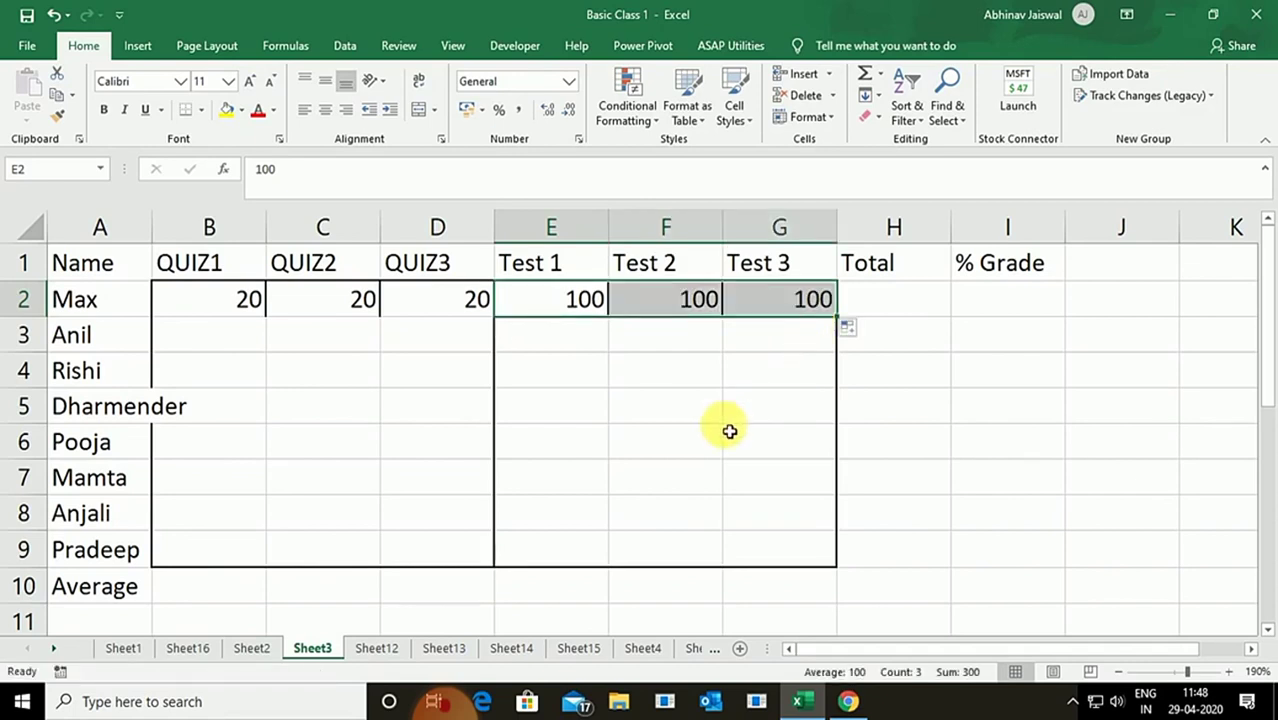
Select B3:D9 and enter the QUIZ1 scores 15, 16, 12, 13, 14, 15 and 10 down B3:B9.
{"action": "left_click", "coordinate": [209, 329]}
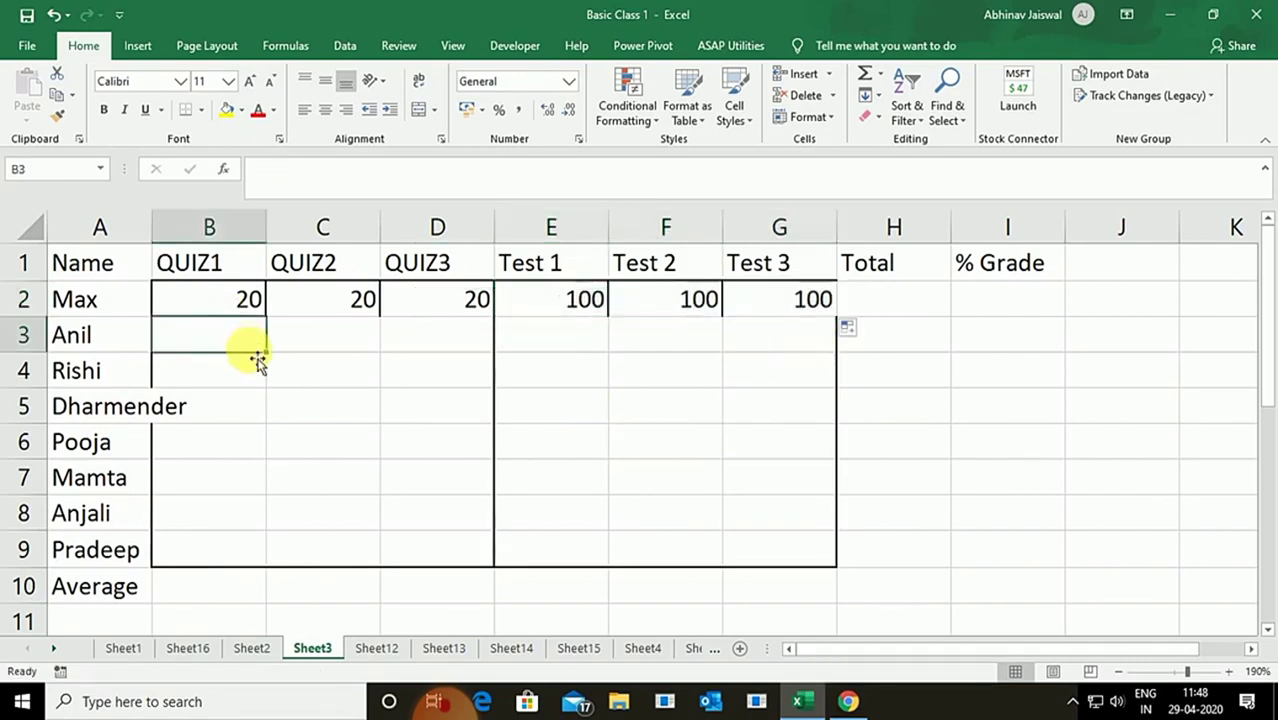
{"action": "left_click_drag", "start_coordinate": [211, 334], "coordinate": [464, 557]}
{"action": "left_click_drag", "start_coordinate": [204, 345], "coordinate": [442, 555]}
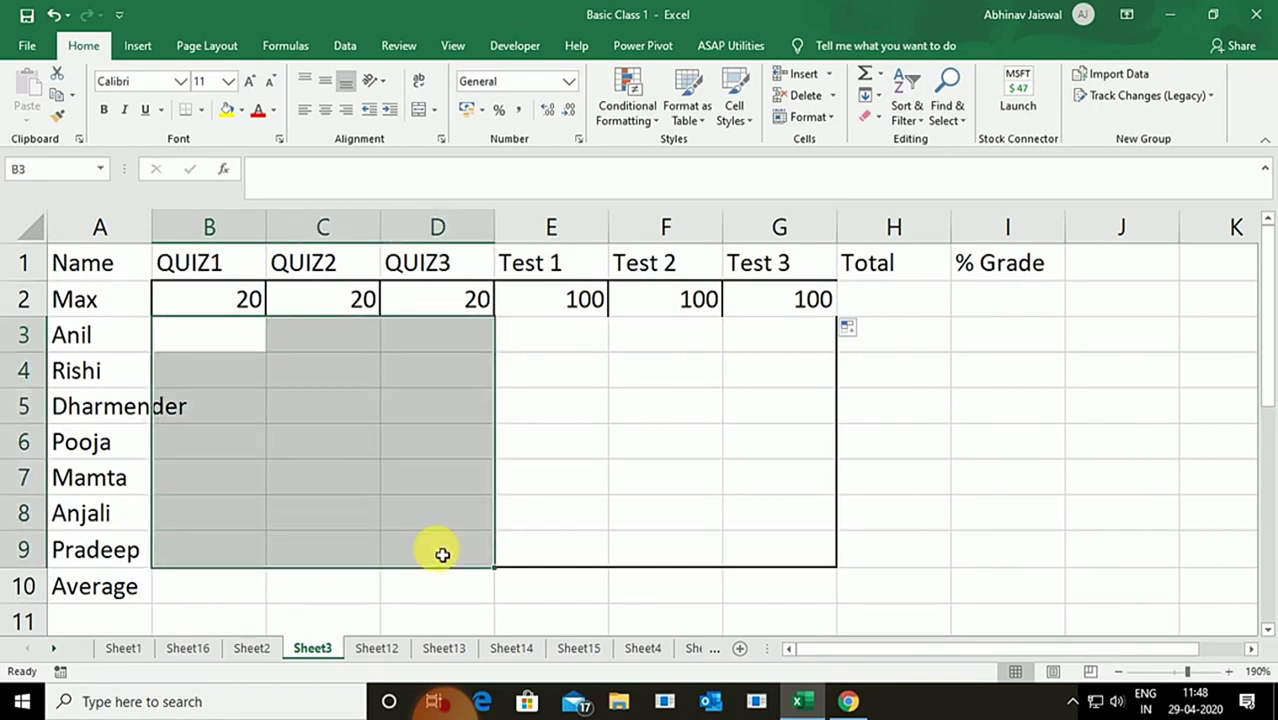
{"action": "type", "text": "15"}
{"action": "key", "text": "Return"}
{"action": "type", "text": "16"}
{"action": "key", "text": "Return"}
{"action": "type", "text": "12"}
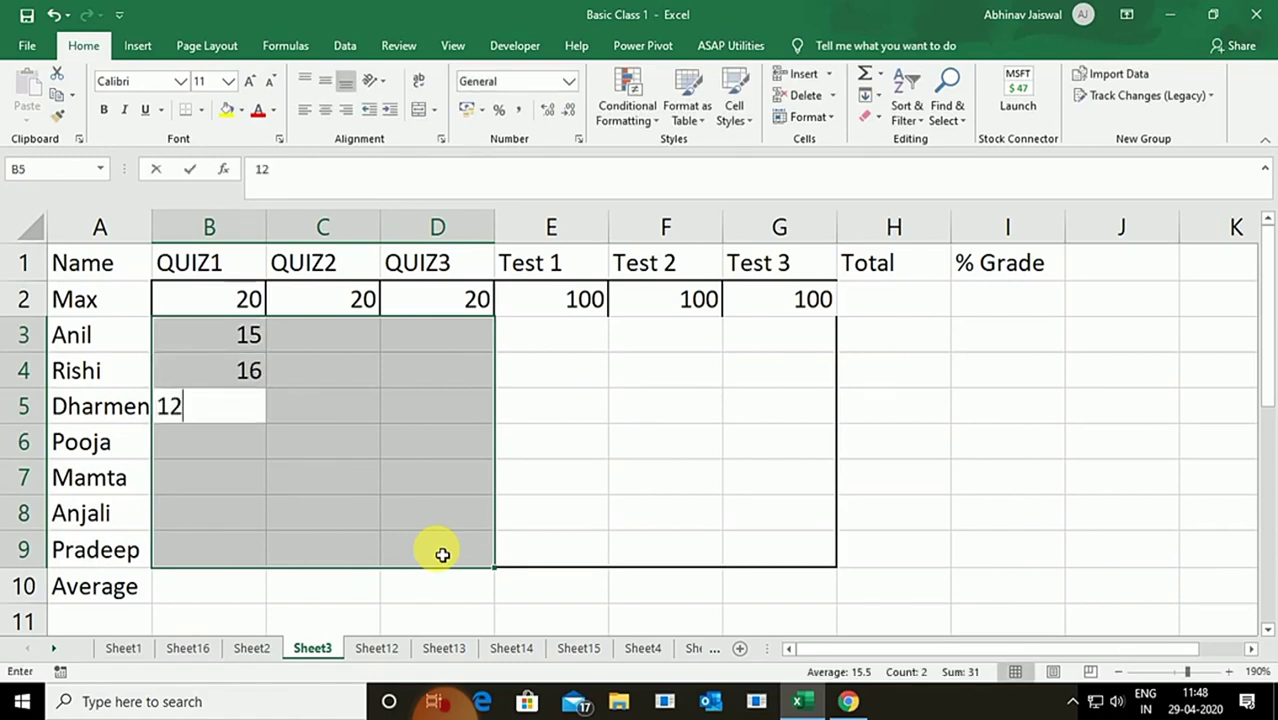
{"action": "key", "text": "Return"}
{"action": "type", "text": "13"}
{"action": "key", "text": "Return"}
{"action": "type", "text": "14"}
{"action": "key", "text": "Return"}
{"action": "type", "text": "15"}
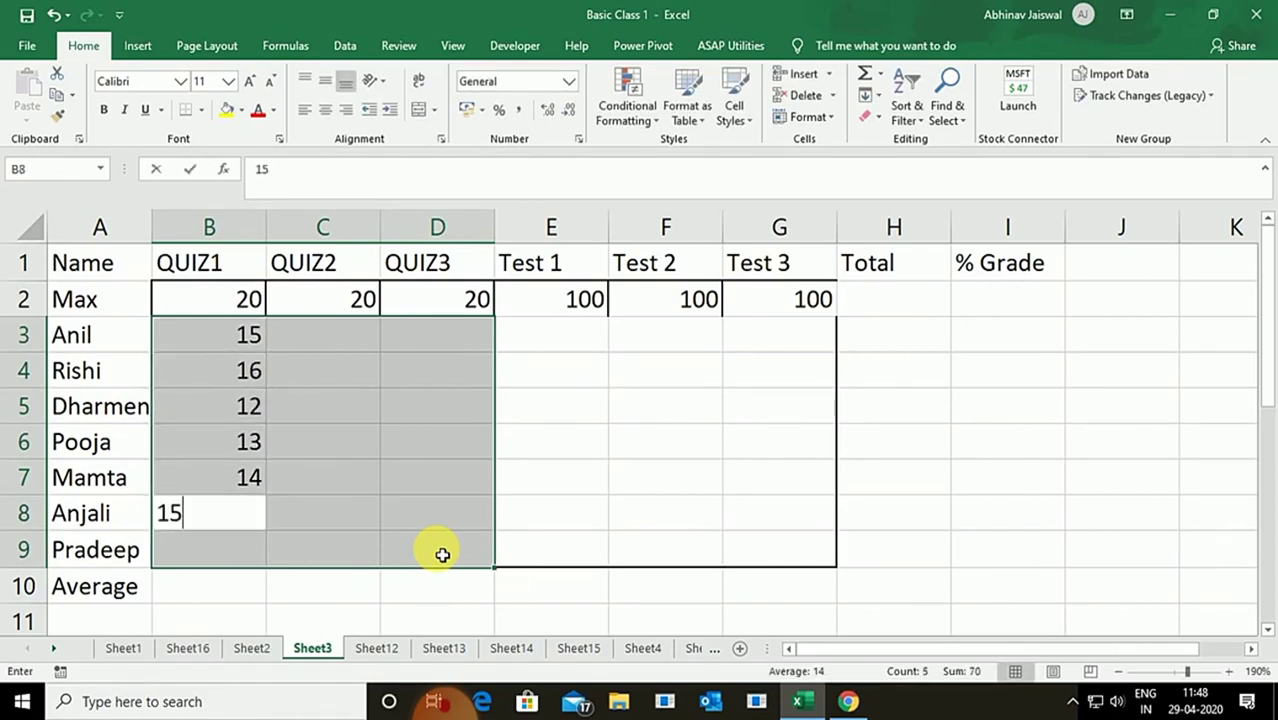
{"action": "key", "text": "Return"}
{"action": "type", "text": "10"}
{"action": "key", "text": "Return"}
Enter the QUIZ2 scores 12, 3, 16, 15, 2, 3 and 13 down C3:C9 within the selected range.
{"action": "type", "text": "12"}
{"action": "key", "text": "Return"}
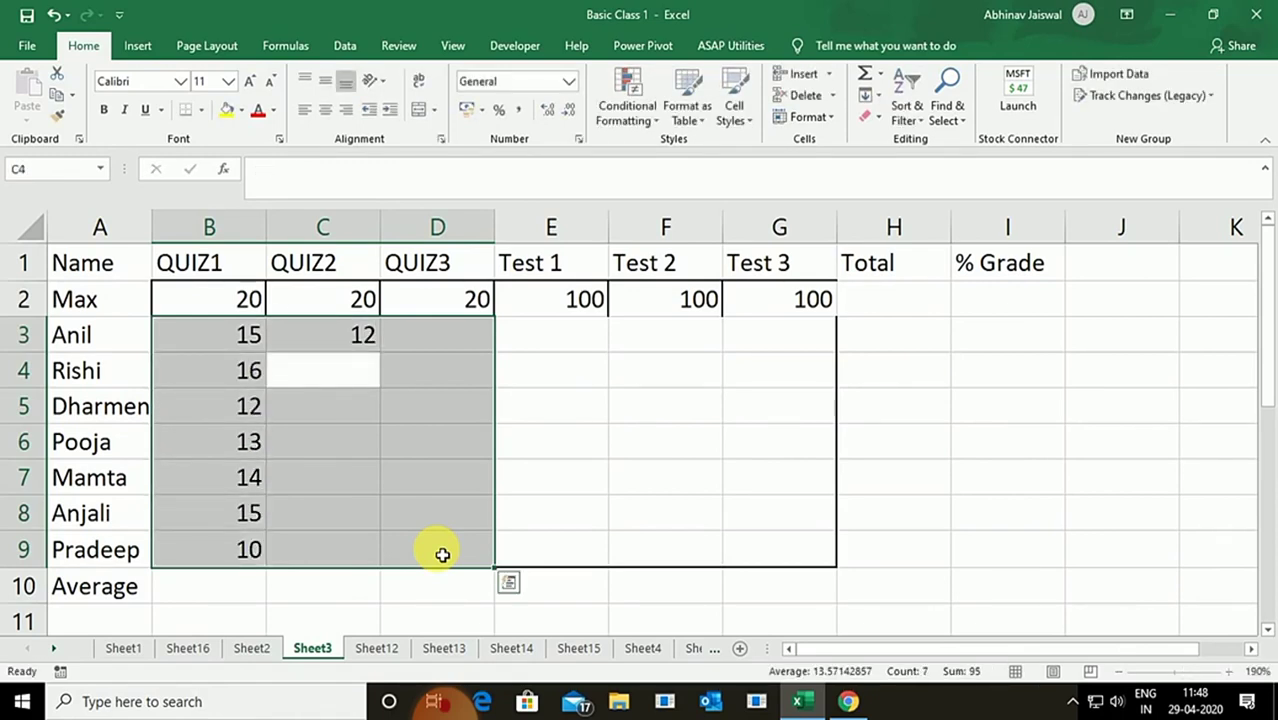
{"action": "type", "text": "3"}
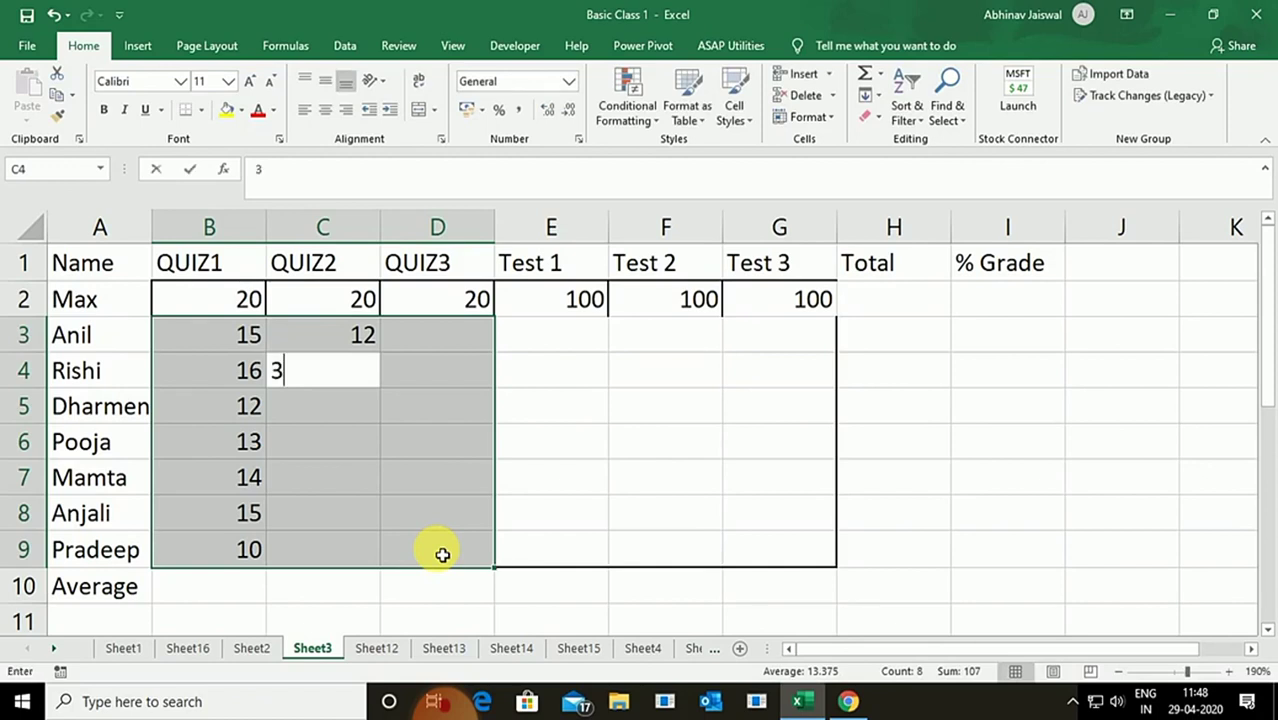
{"action": "key", "text": "Return"}
{"action": "type", "text": "16"}
{"action": "key", "text": "Return"}
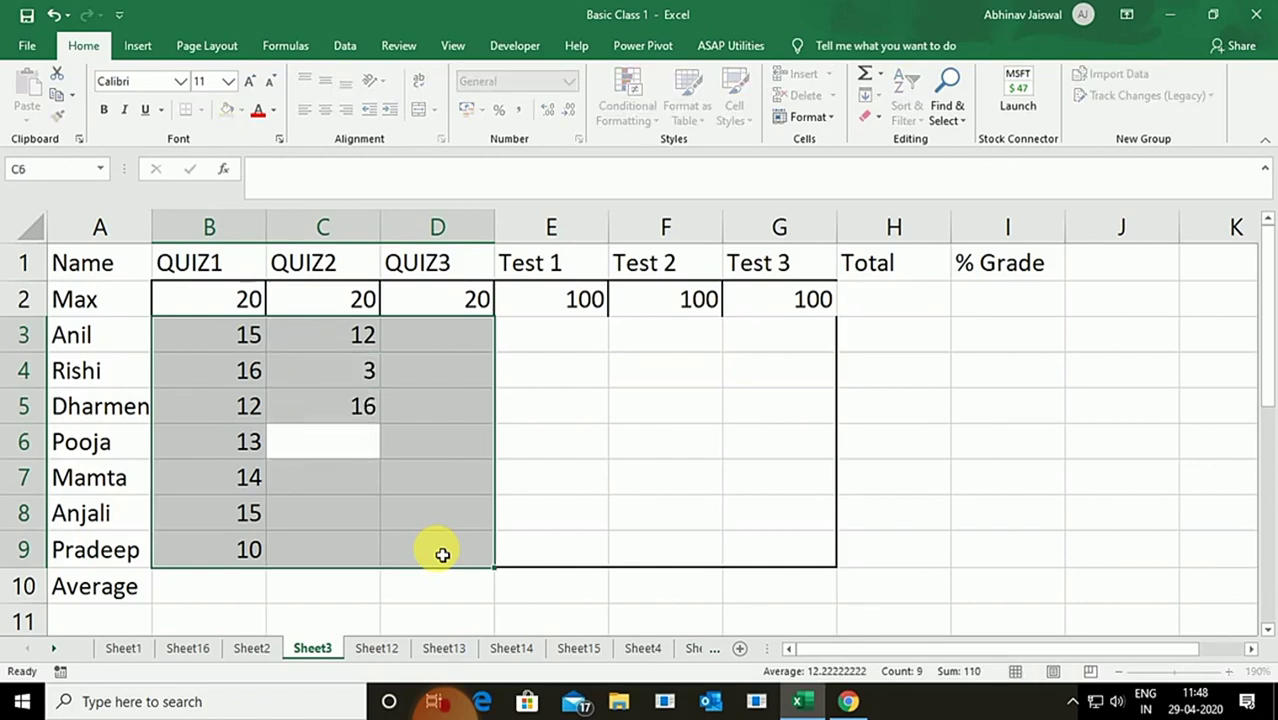
{"action": "type", "text": "15"}
{"action": "key", "text": "Return"}
{"action": "type", "text": "2"}
{"action": "key", "text": "Return"}
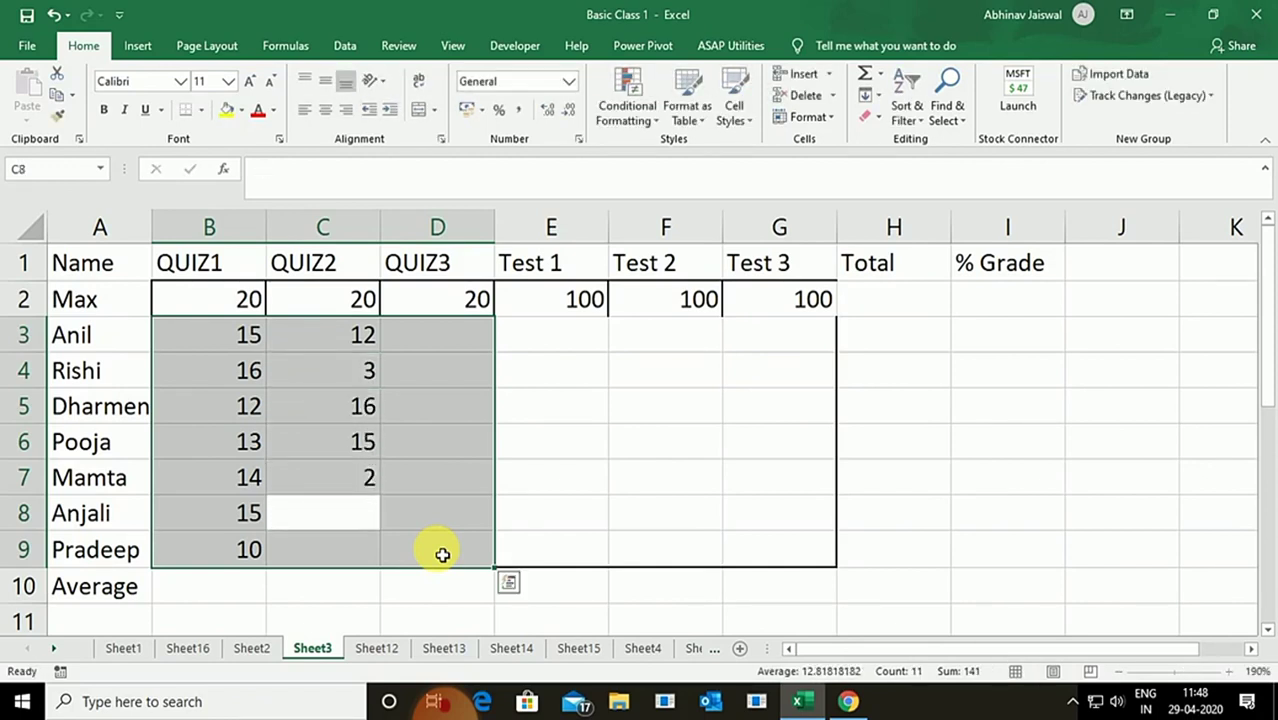
{"action": "type", "text": "3"}
{"action": "key", "text": "Return"}
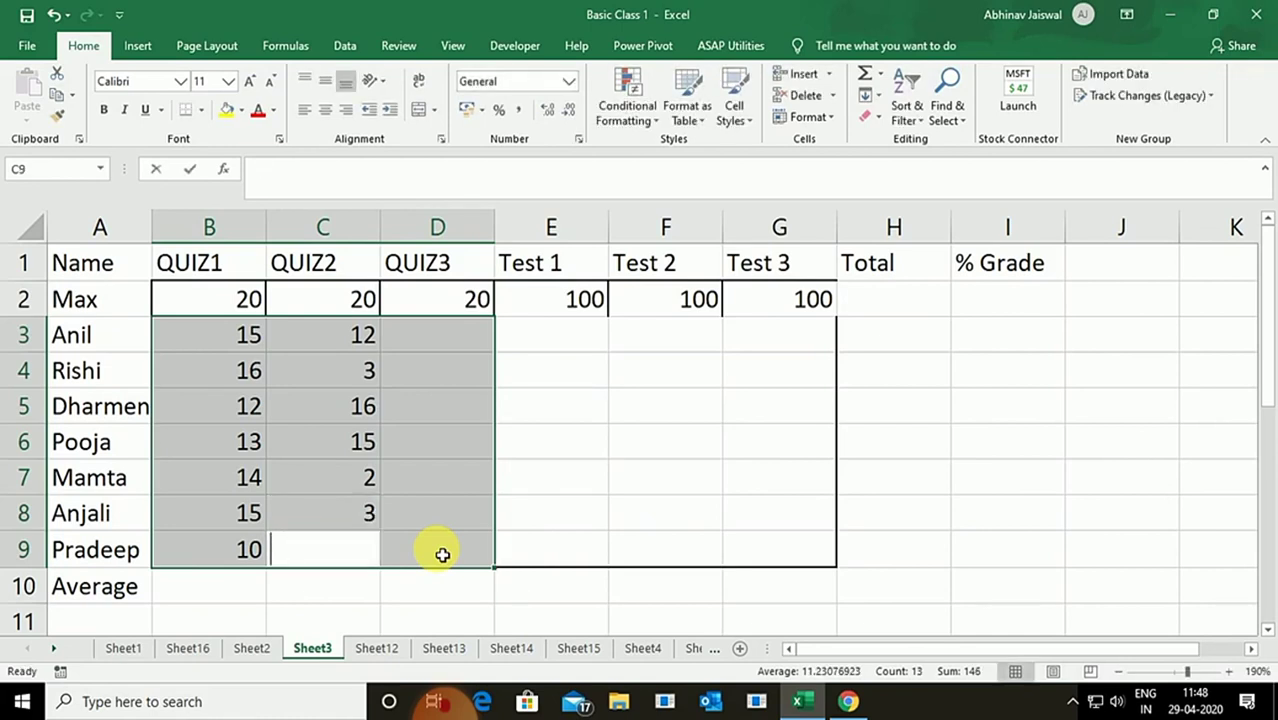
{"action": "type", "text": "13"}
{"action": "key", "text": "Return"}
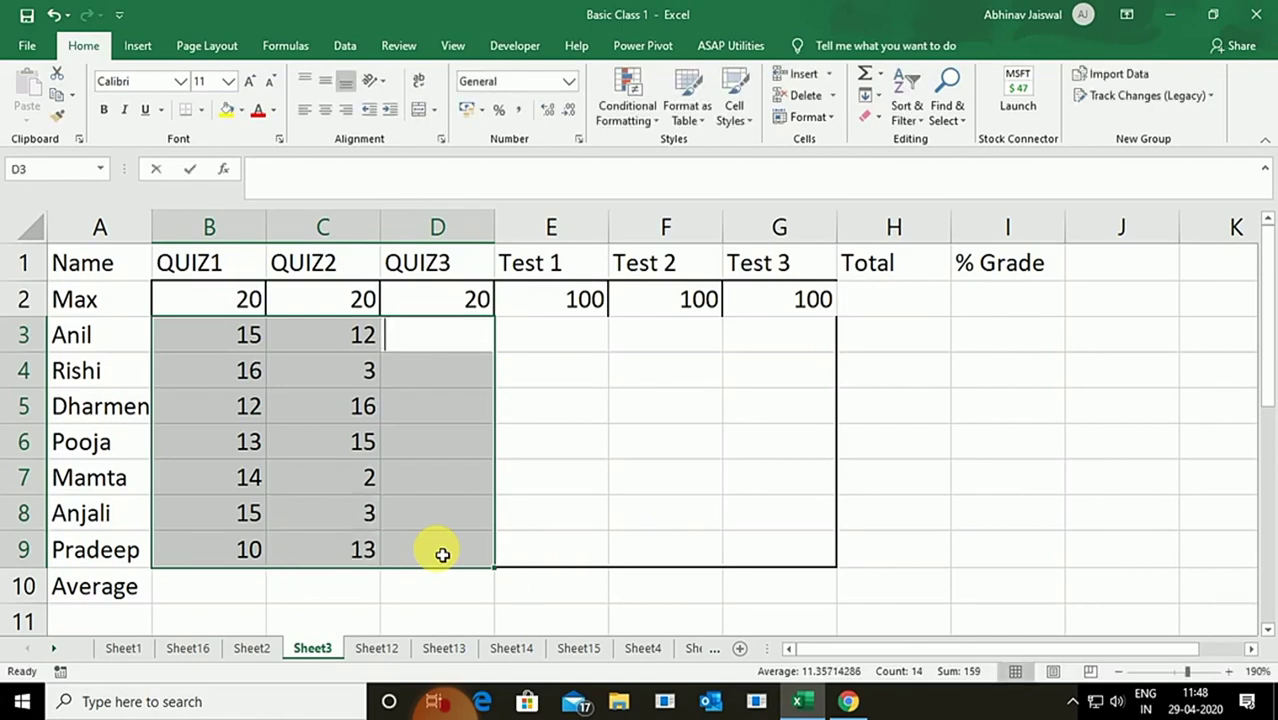
Enter the QUIZ3 scores 15, 14, 19, 18, 17, 15 and 14 down D3:D9, then clear the range selection.
{"action": "type", "text": "15"}
{"action": "key", "text": "Return"}
{"action": "type", "text": "14"}
{"action": "key", "text": "Return"}
{"action": "type", "text": "19"}
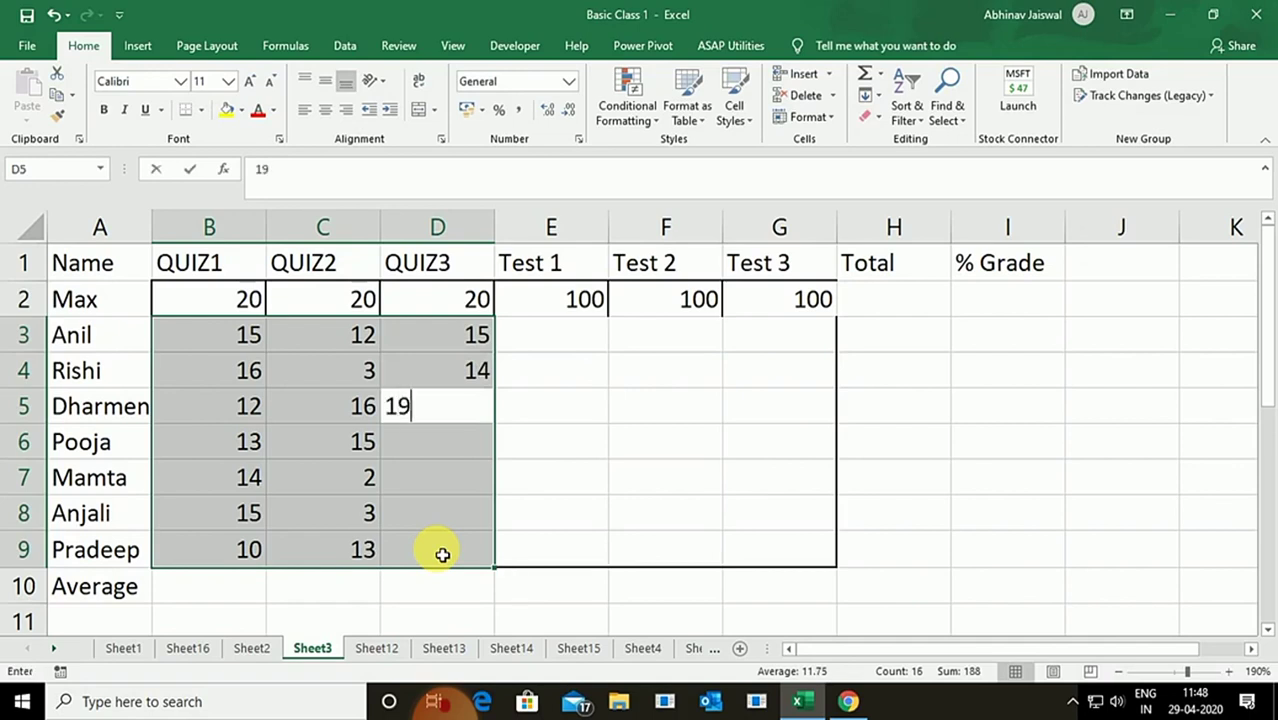
{"action": "key", "text": "Return"}
{"action": "type", "text": "18"}
{"action": "key", "text": "Return"}
{"action": "type", "text": "17"}
{"action": "key", "text": "Return"}
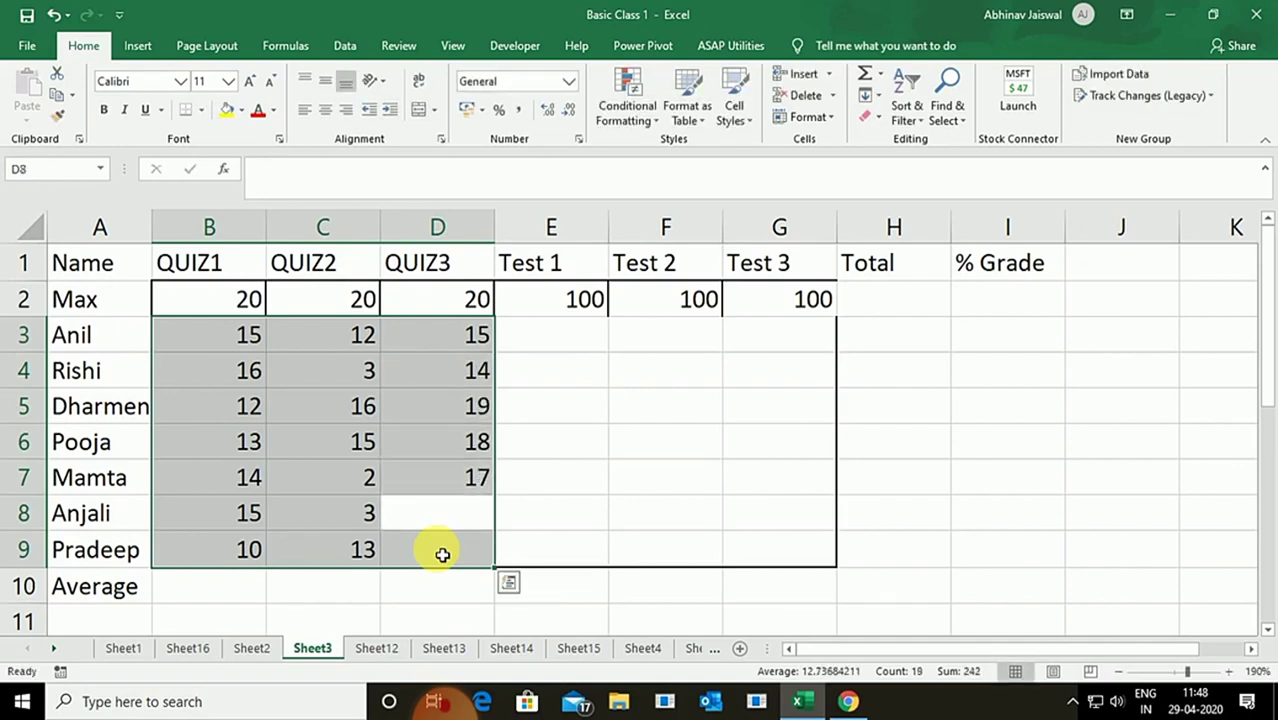
{"action": "type", "text": "15"}
{"action": "key", "text": "Return"}
{"action": "type", "text": "14"}
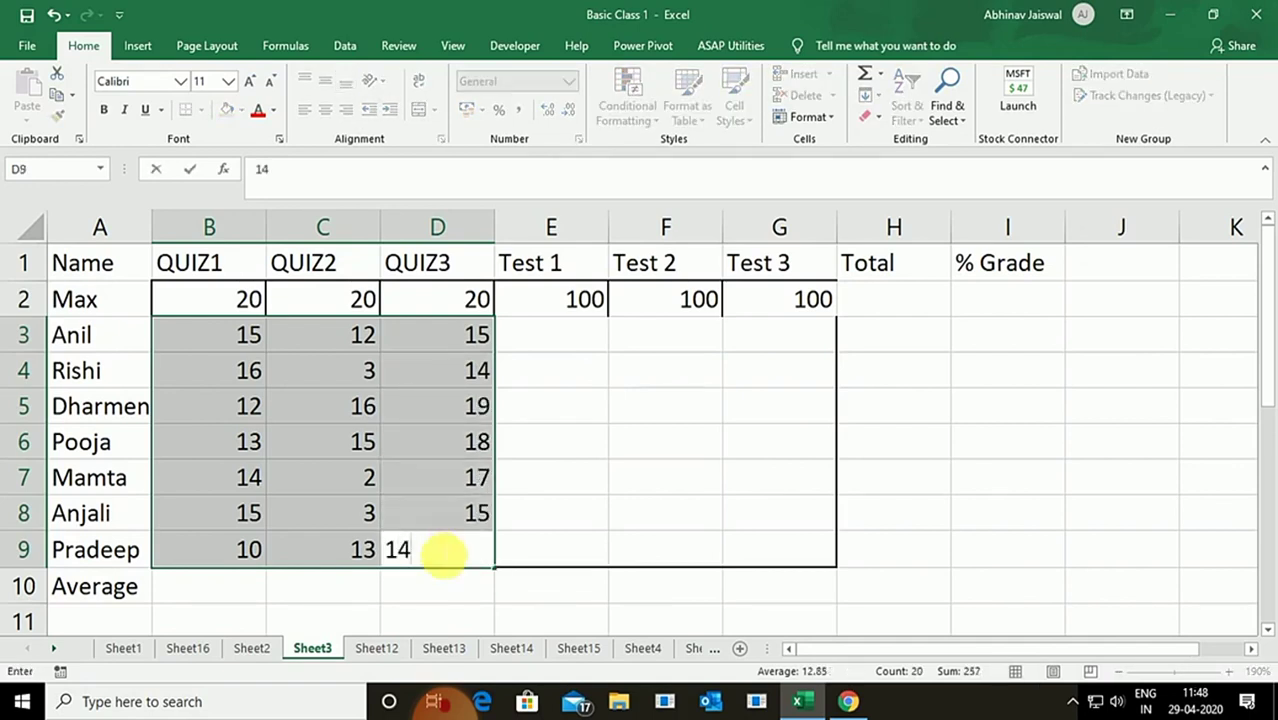
{"action": "key", "text": "ctrl+Return"}
{"action": "key", "text": "Return"}
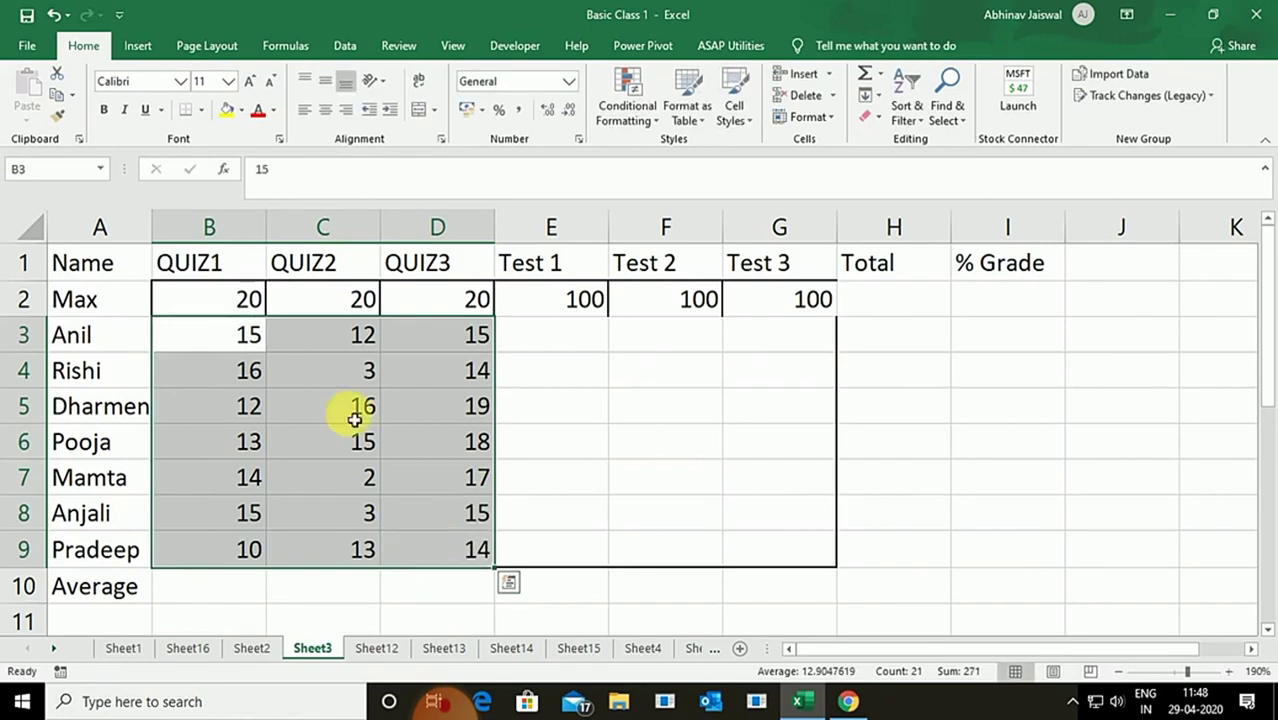
{"action": "left_click", "coordinate": [250, 336]}
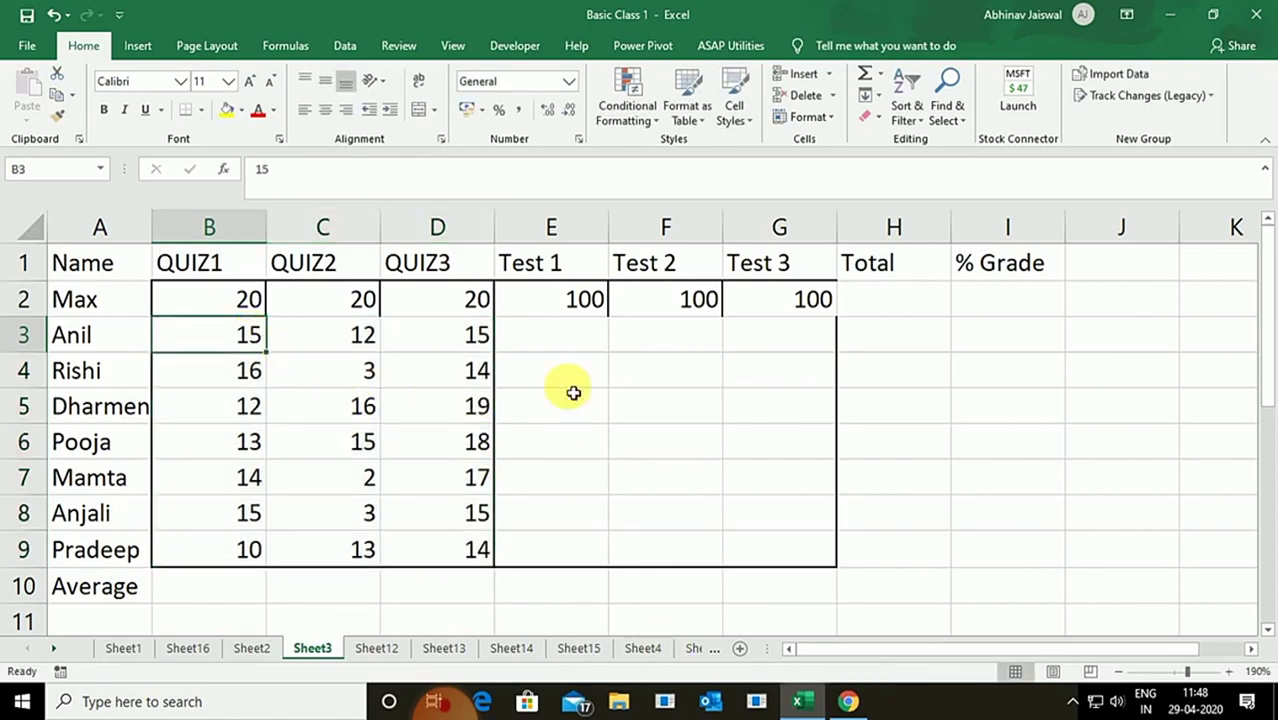
Select E3:G9 and enter the Test 1 marks 53, 62, 95, 45, 84, 75 and 62 down E3:E9.
{"action": "left_click_drag", "start_coordinate": [556, 334], "coordinate": [768, 539]}
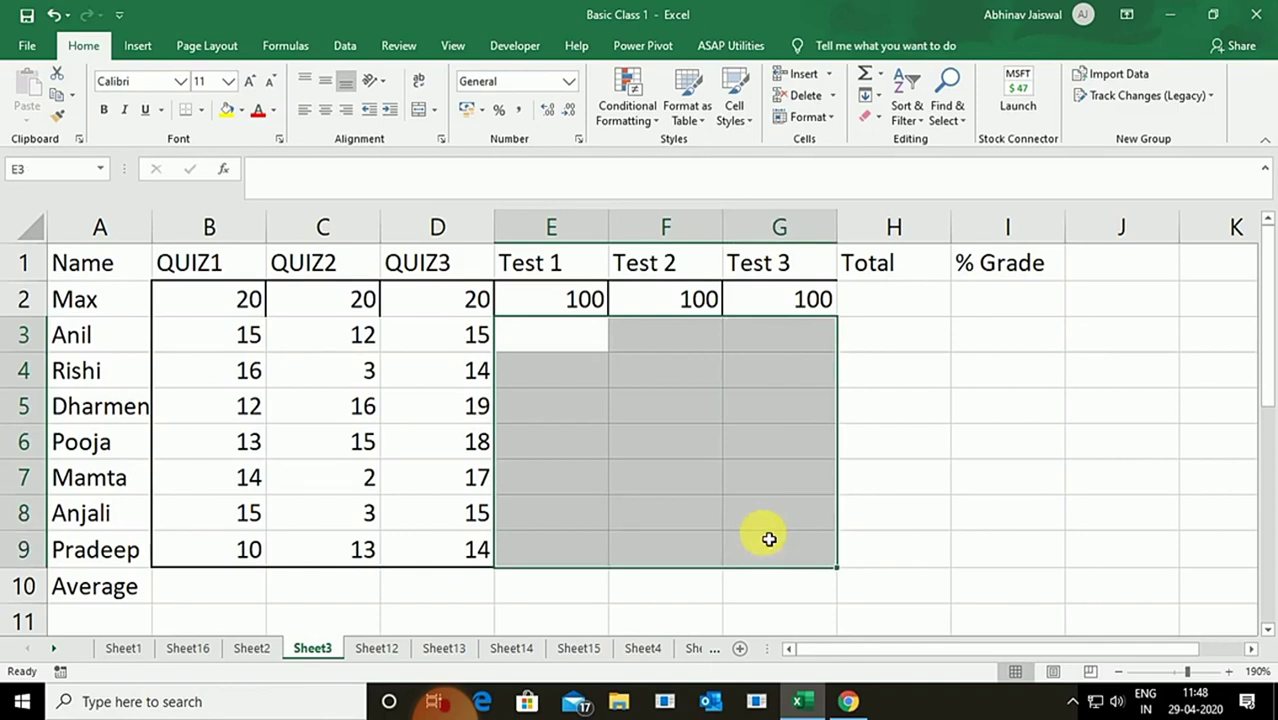
{"action": "type", "text": "53"}
{"action": "key", "text": "Return"}
{"action": "type", "text": "62"}
{"action": "key", "text": "Return"}
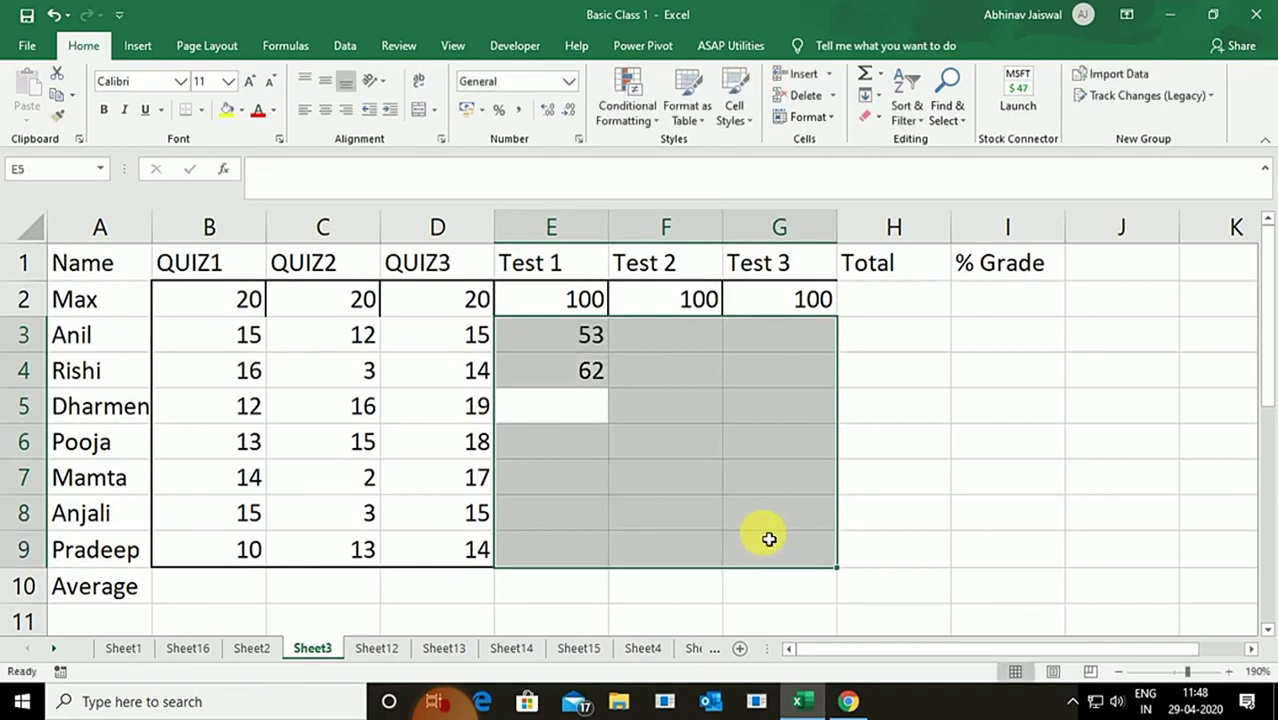
{"action": "type", "text": "95"}
{"action": "key", "text": "Return"}
{"action": "key", "text": "Return"}
{"action": "type", "text": "84"}
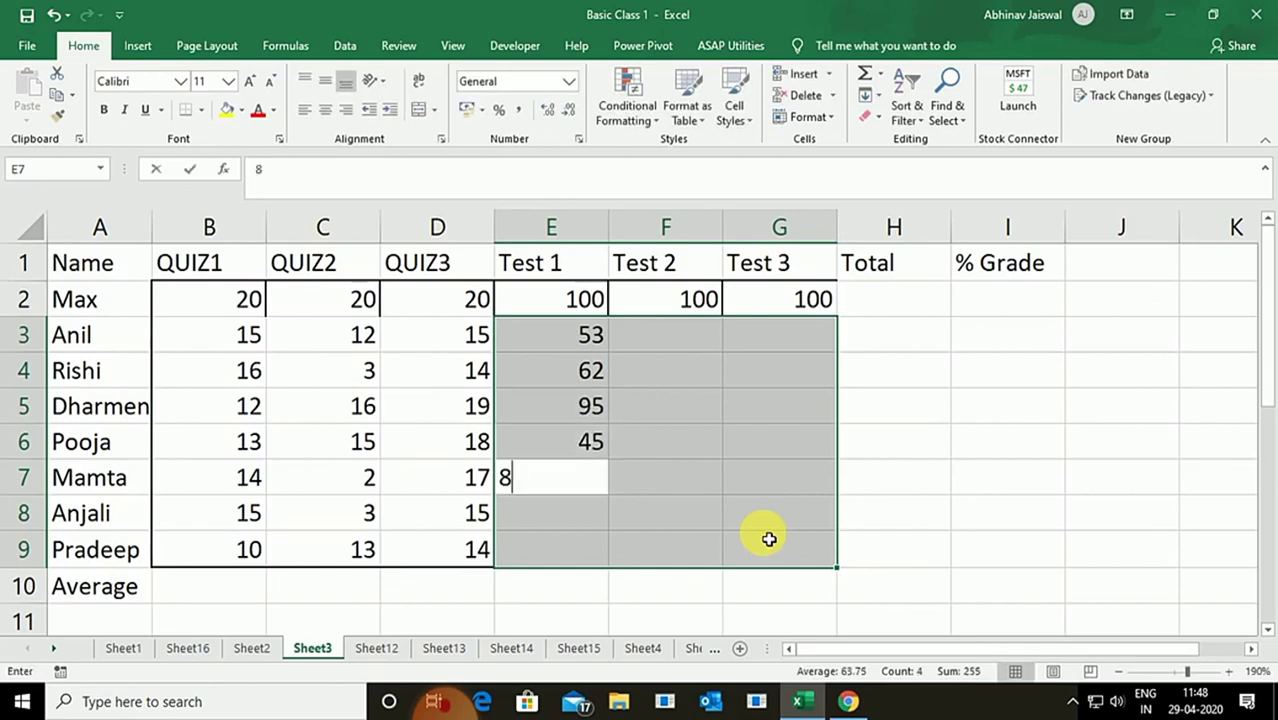
{"action": "key", "text": "Return"}
{"action": "type", "text": "75"}
{"action": "key", "text": "Return"}
{"action": "type", "text": "62"}
{"action": "key", "text": "Return"}
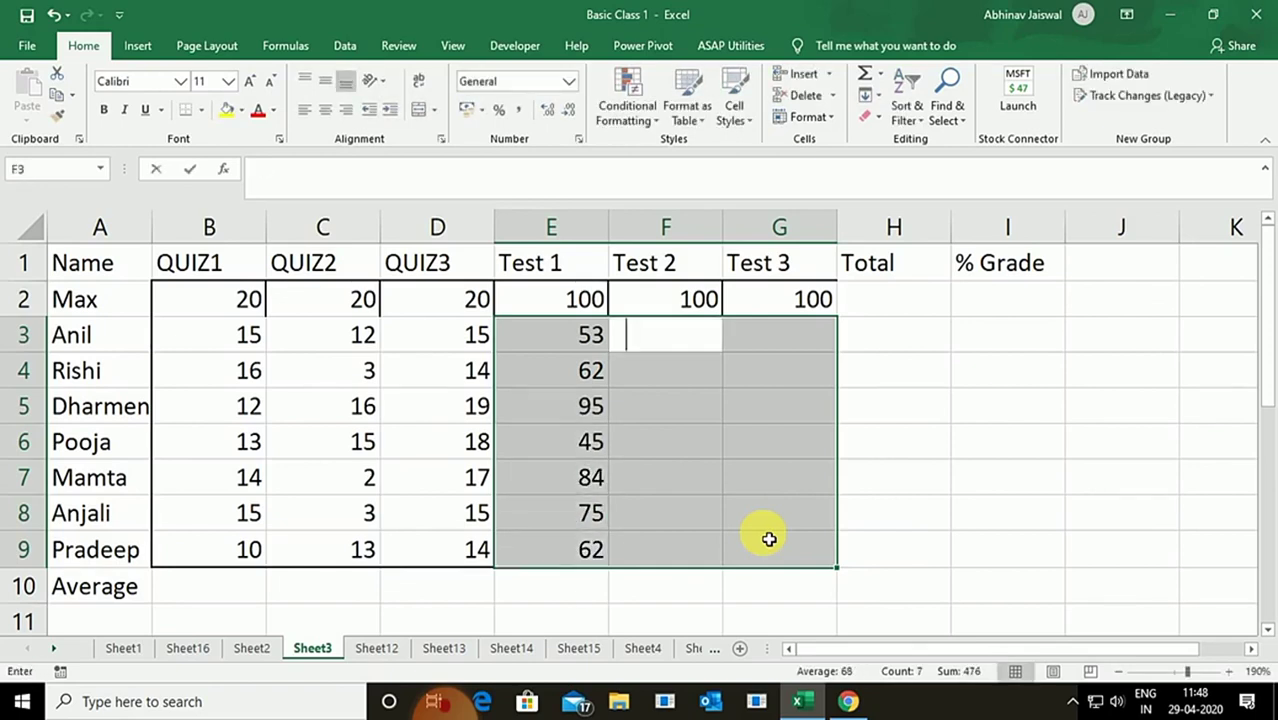
Enter the Test 2 marks 15, 35, 25, 62, 45, 95 and 85 down F3:F9 within the selected range.
{"action": "type", "text": "15"}
{"action": "key", "text": "Return"}
{"action": "key", "text": "Return"}
{"action": "type", "text": "25"}
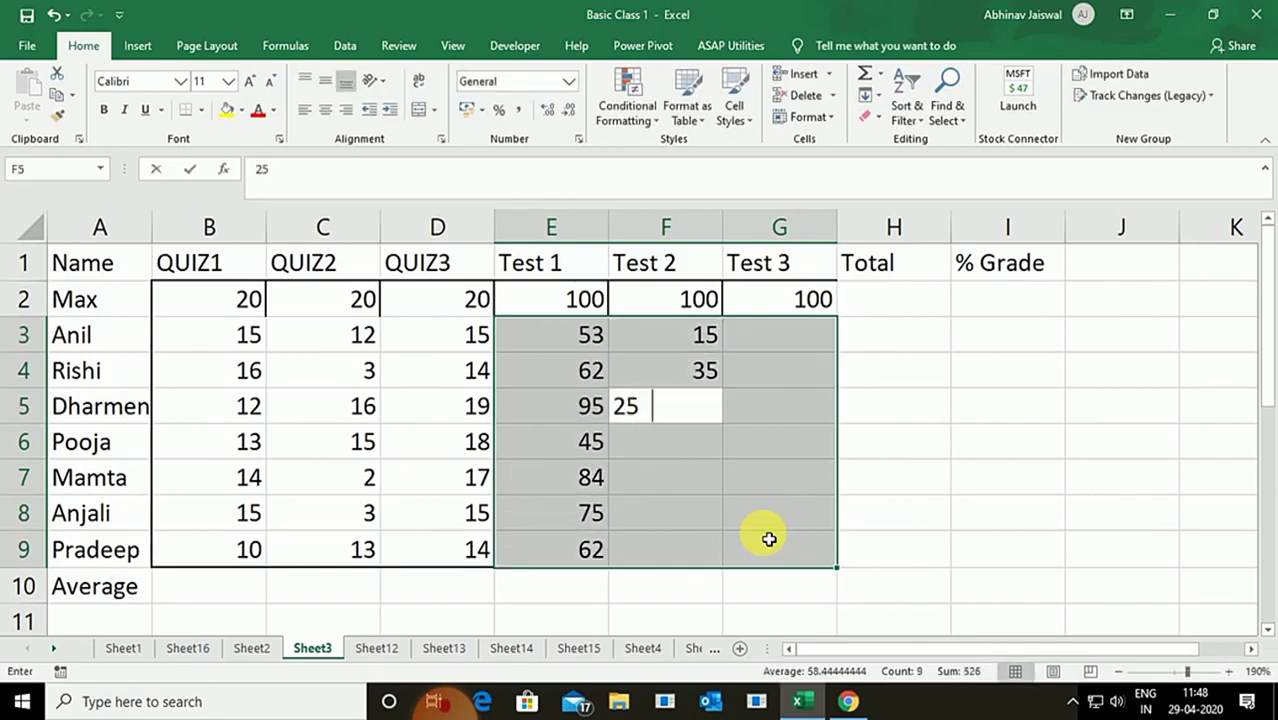
{"action": "type", "text": "8"}
{"action": "key", "text": "Return"}
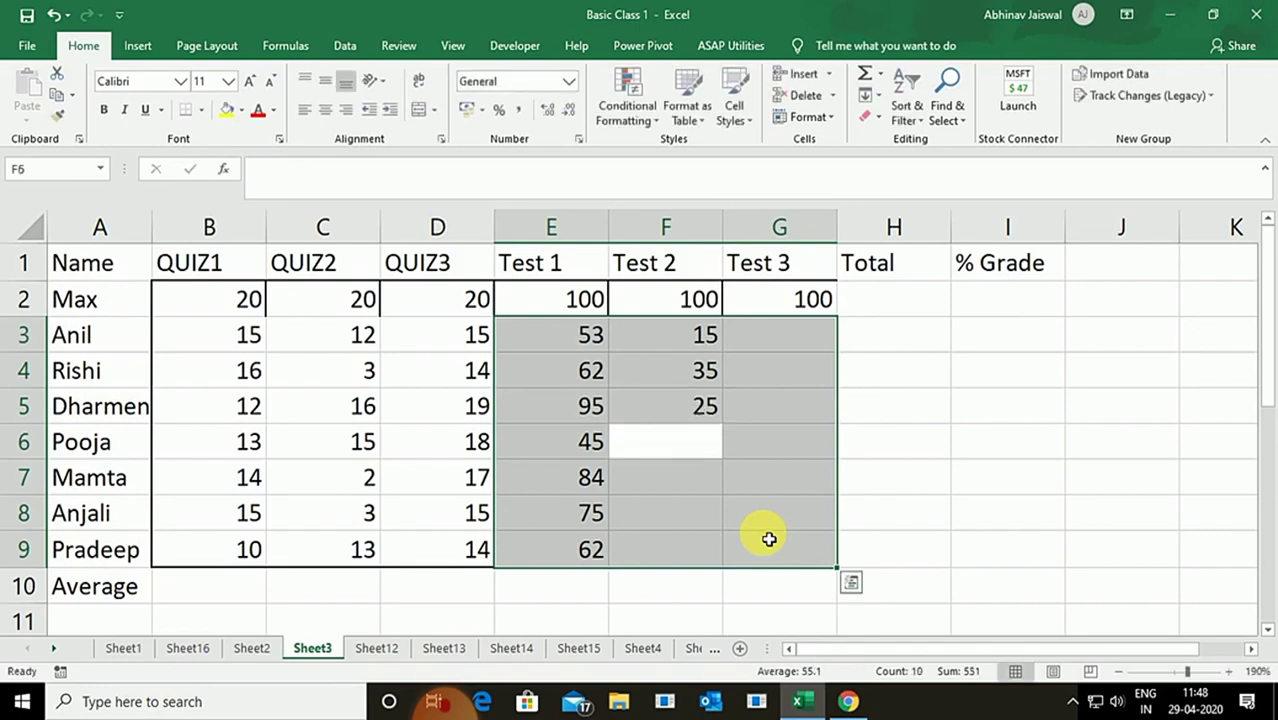
{"action": "type", "text": "62"}
{"action": "key", "text": "Return"}
{"action": "type", "text": "45"}
{"action": "key", "text": "Return"}
{"action": "type", "text": "95"}
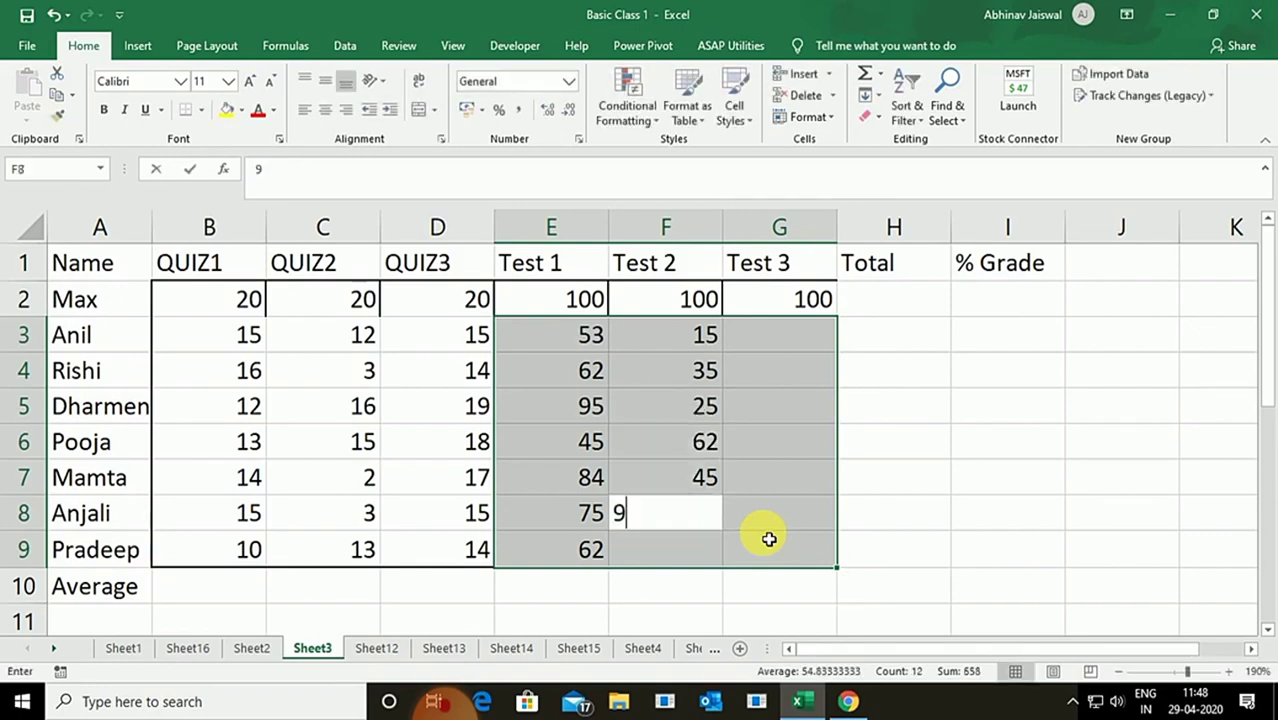
{"action": "key", "text": "Return"}
{"action": "type", "text": "85"}
{"action": "key", "text": "Return"}
Enter the Test 3 marks 75, 45, 35, 62, 15, 95 and 45 down G3:G9 within the selected range.
{"action": "type", "text": "75"}
{"action": "key", "text": "Return"}
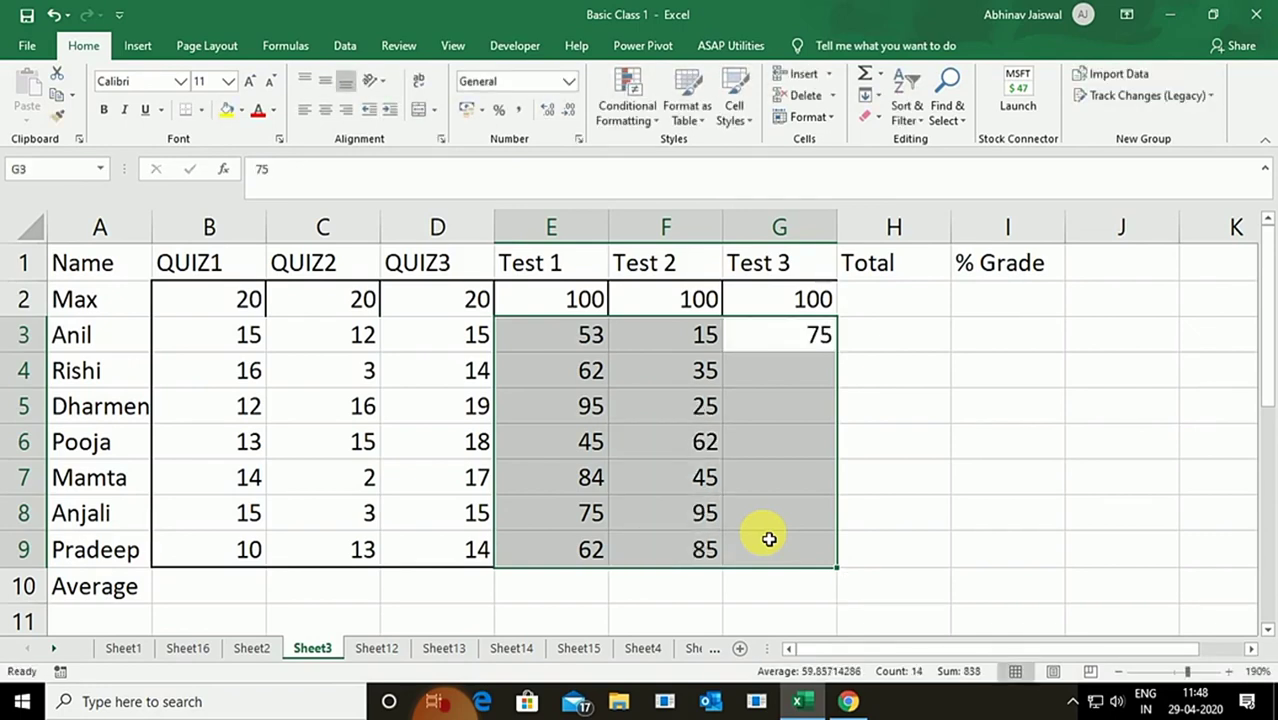
{"action": "type", "text": "45"}
{"action": "key", "text": "Return"}
{"action": "type", "text": "35"}
{"action": "key", "text": "Return"}
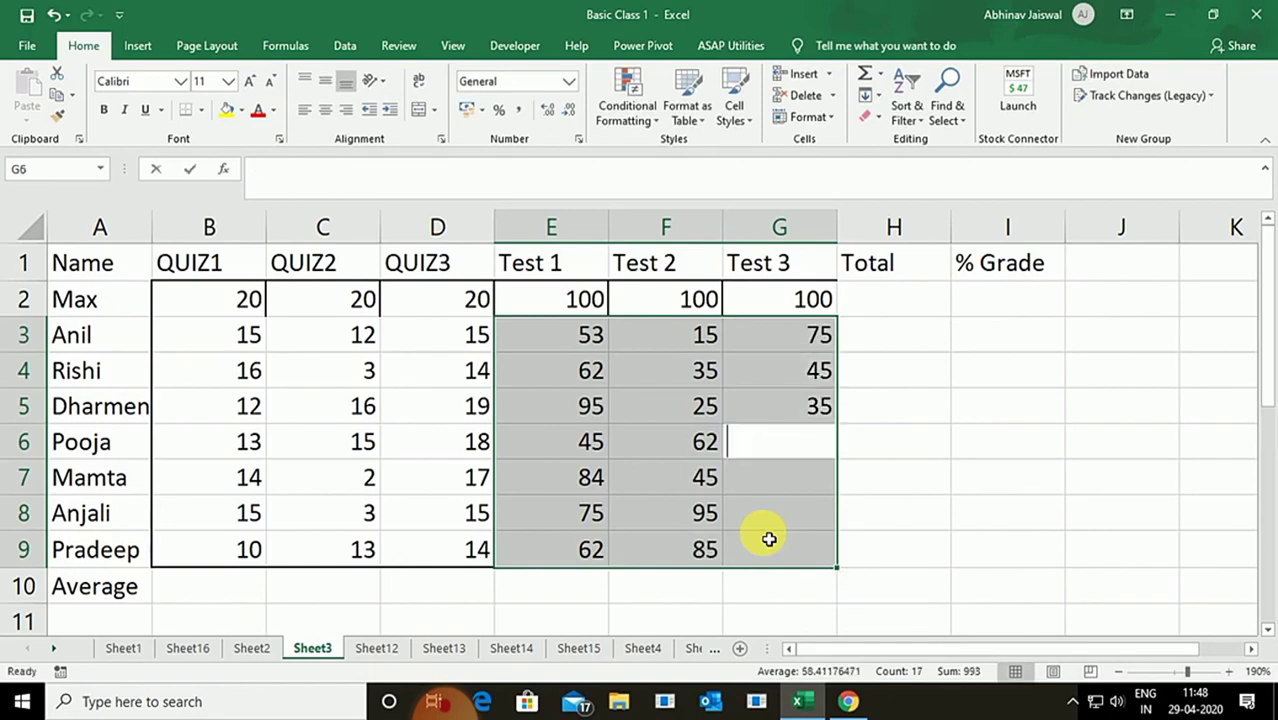
{"action": "type", "text": "62"}
{"action": "key", "text": "Return"}
{"action": "type", "text": "15"}
{"action": "key", "text": "Return"}
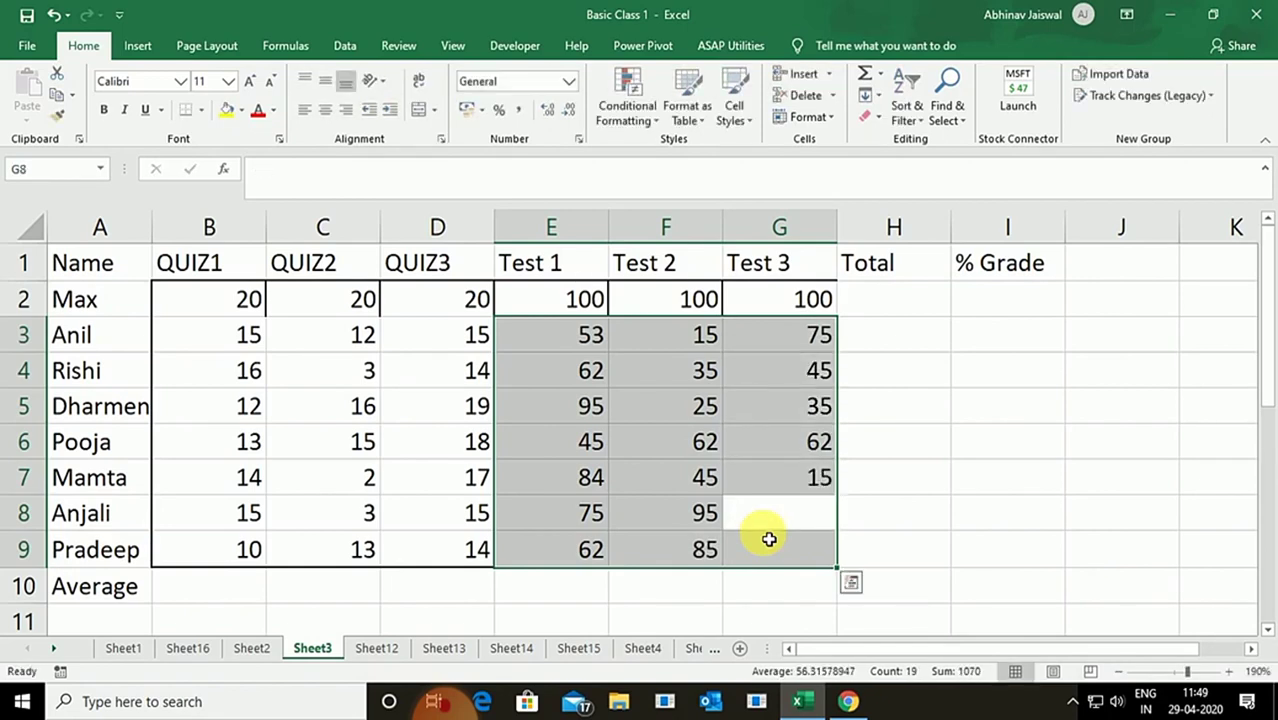
{"action": "type", "text": "95"}
{"action": "key", "text": "Return"}
{"action": "type", "text": "45"}
{"action": "key", "text": "Return"}
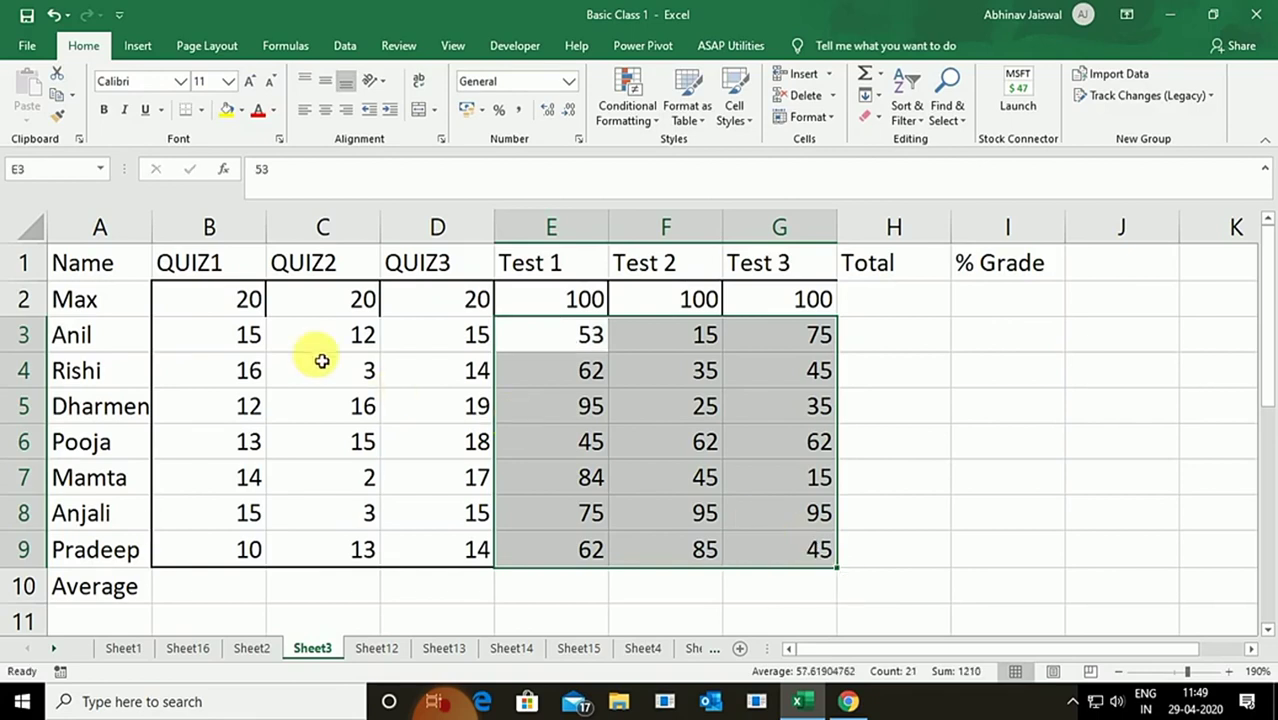
Select the whole marks table A1:I10, apply All Borders to it, and clear the selection.
{"action": "left_click_drag", "start_coordinate": [222, 330], "coordinate": [512, 500]}
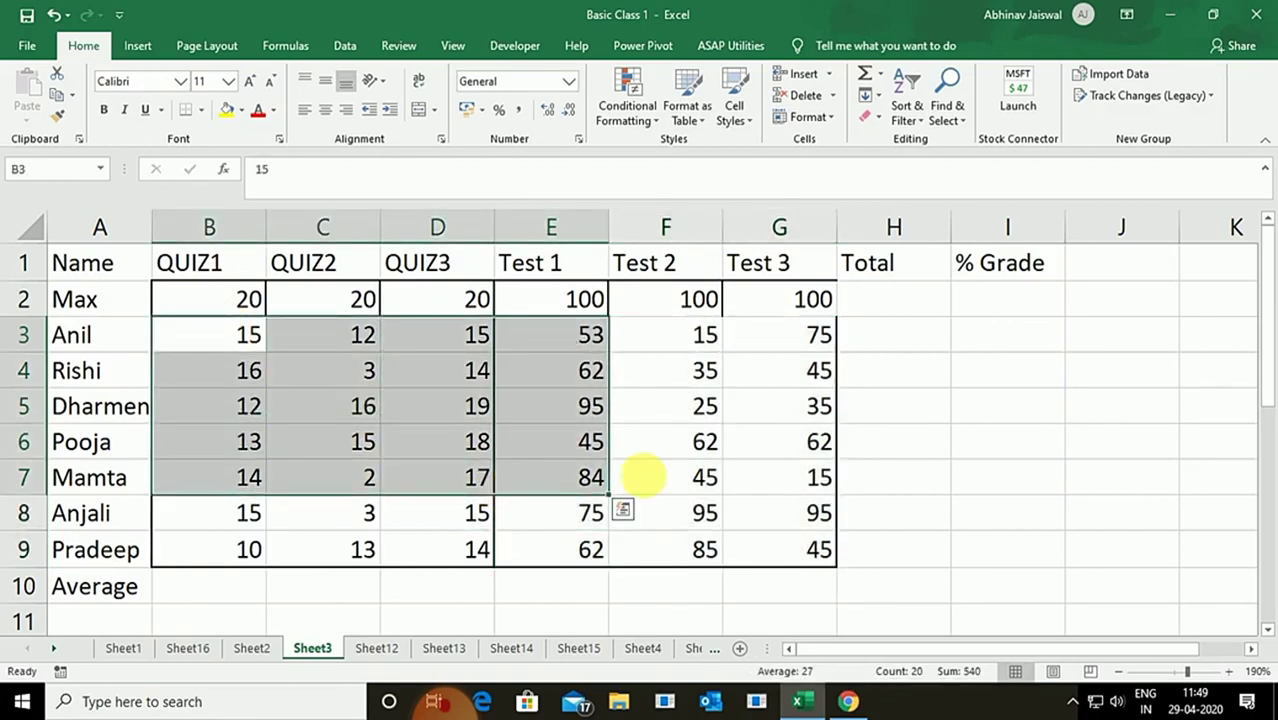
{"action": "left_click", "coordinate": [105, 268]}
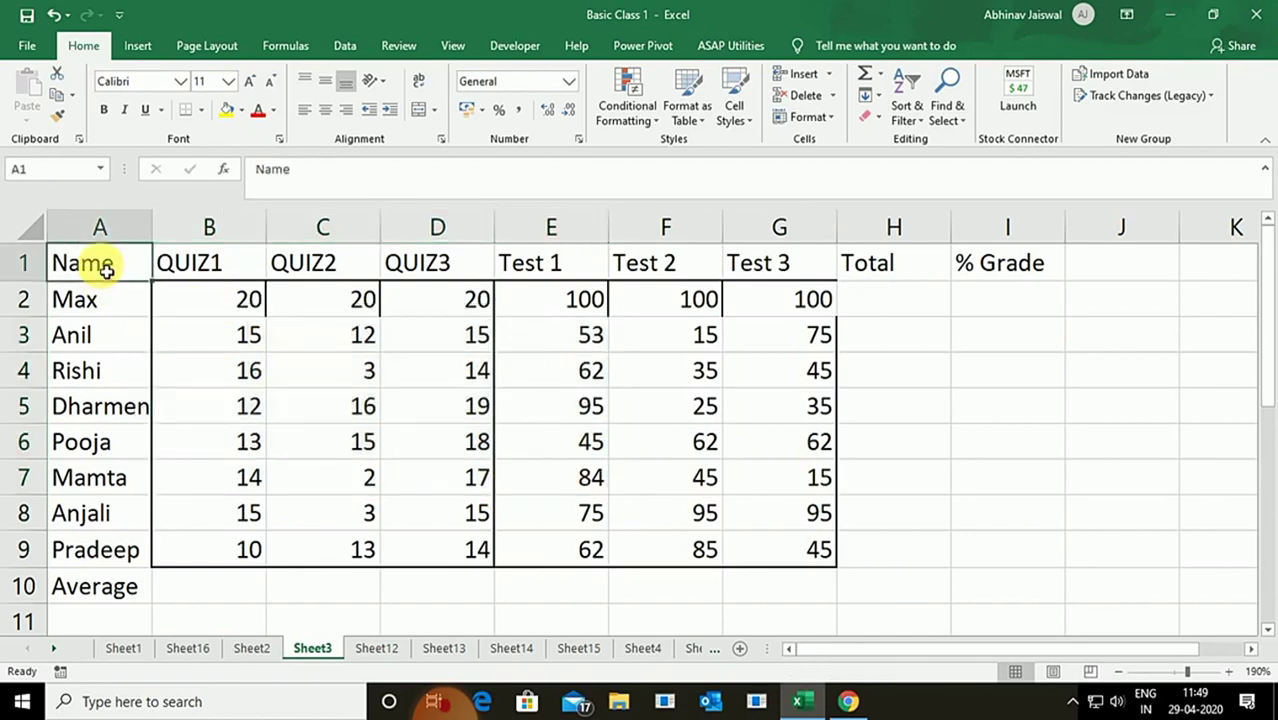
{"action": "key", "text": "ctrl+shift+Right"}
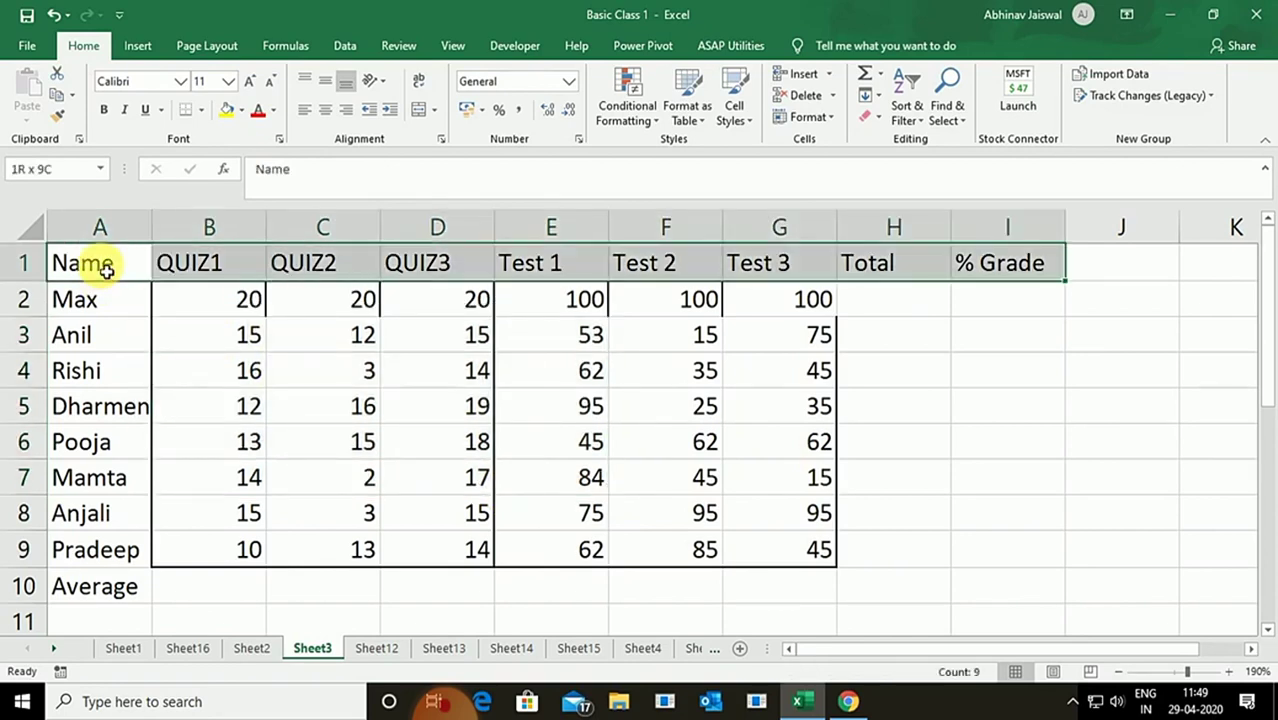
{"action": "key", "text": "ctrl+shift+Down"}
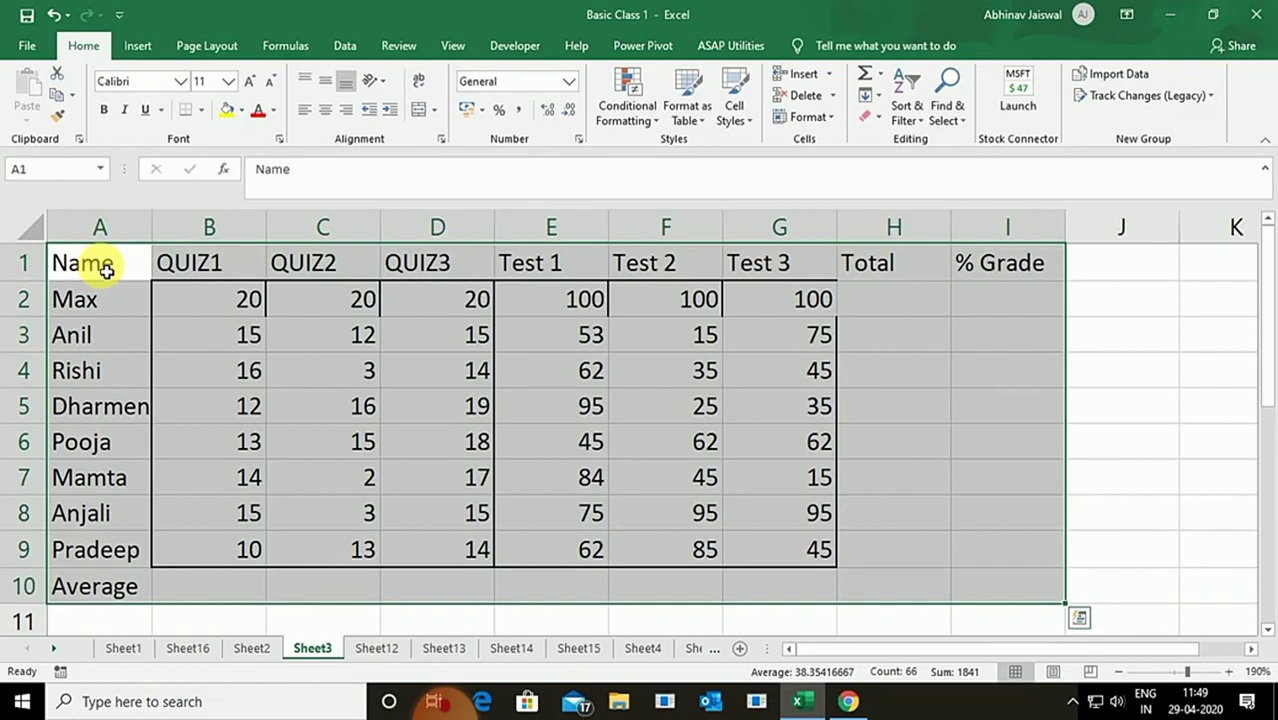
{"action": "key", "text": "alt+h"}
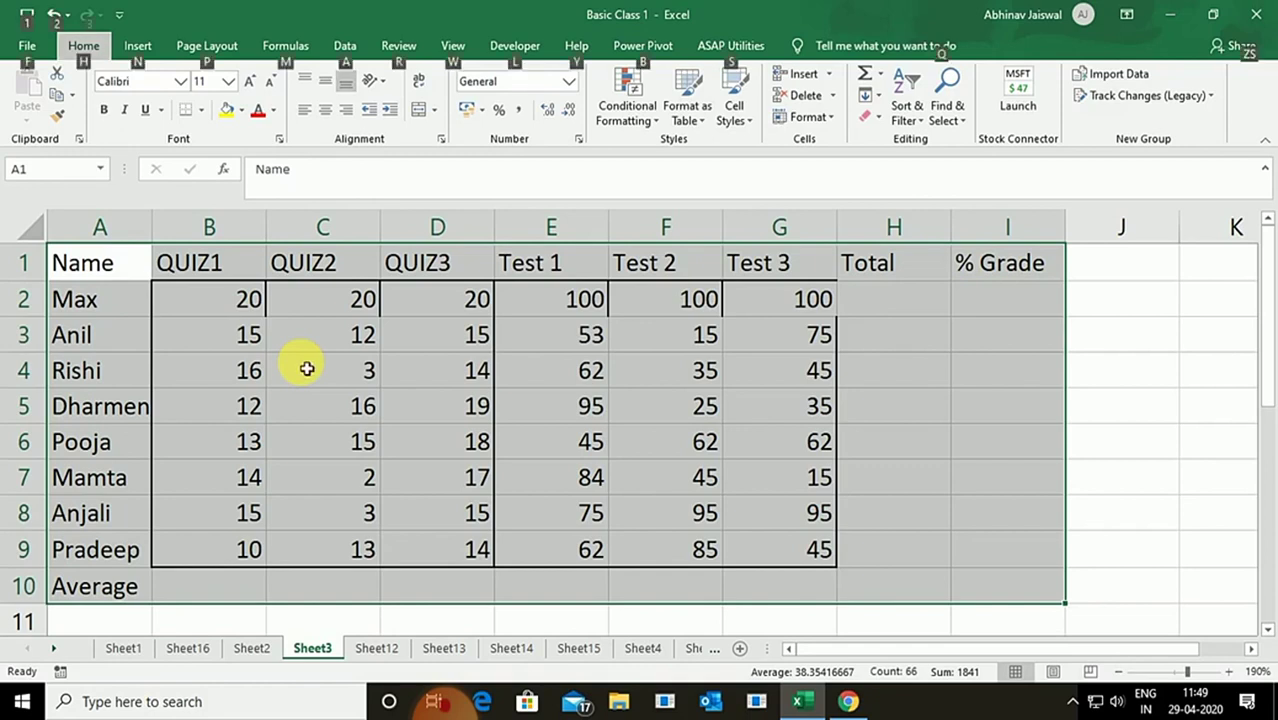
{"action": "key", "text": "b"}
{"action": "key", "text": "a"}
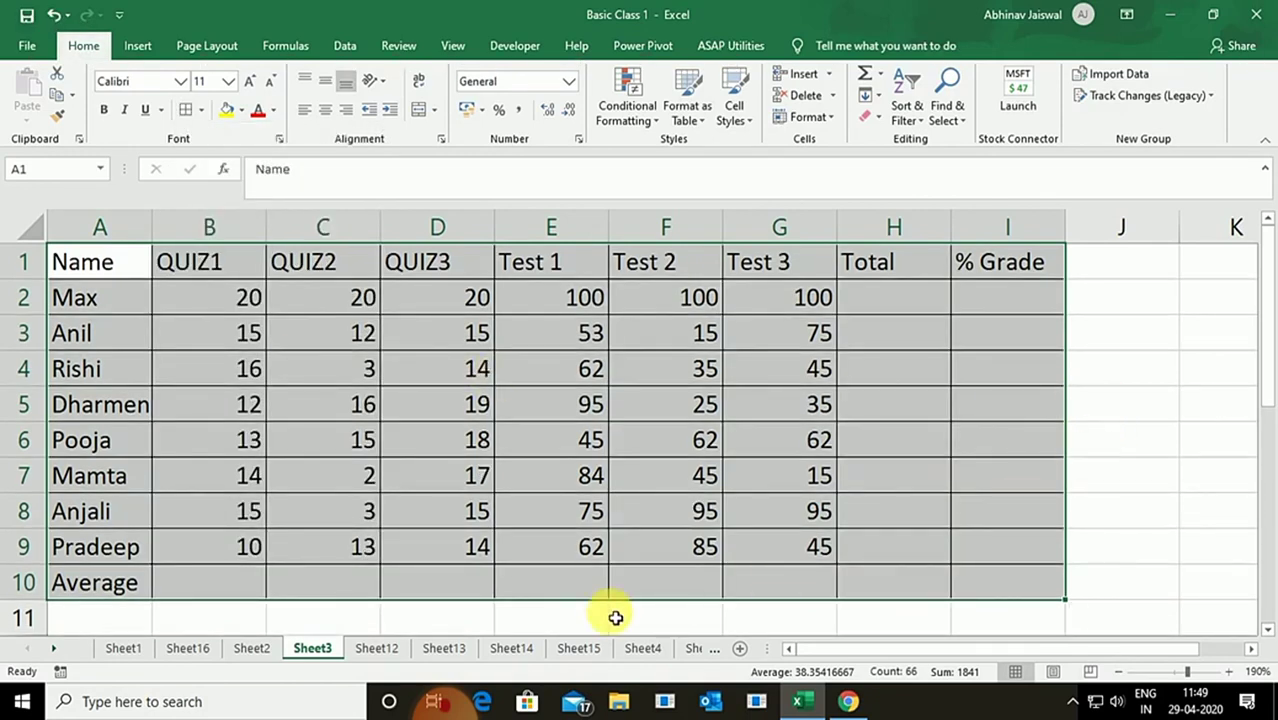
{"action": "left_click", "coordinate": [463, 622]}
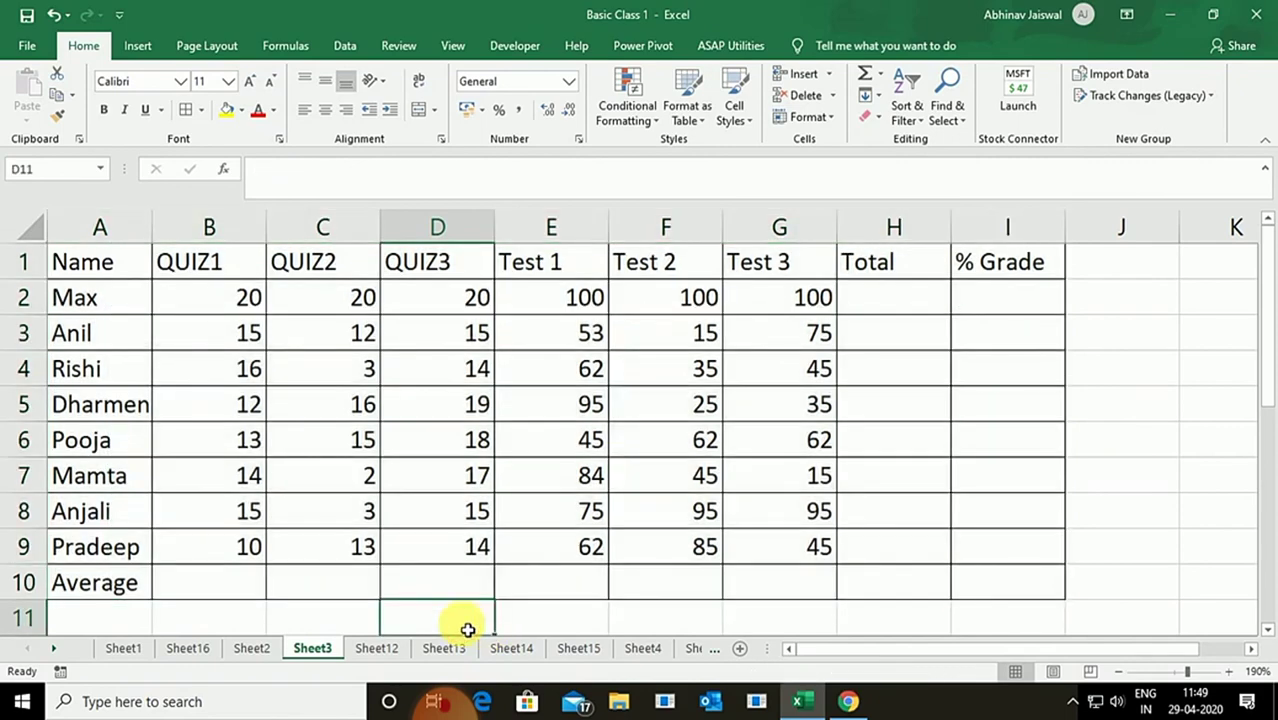
Enter the shortcut note "ALT + h + B + A" in cell K5 beside the table.
{"action": "scroll", "coordinate": [468, 612], "scroll_direction": "down", "scroll_amount": 1}
{"action": "scroll", "coordinate": [1178, 428], "scroll_direction": "up", "scroll_amount": 1}
{"action": "left_click", "coordinate": [1187, 420]}
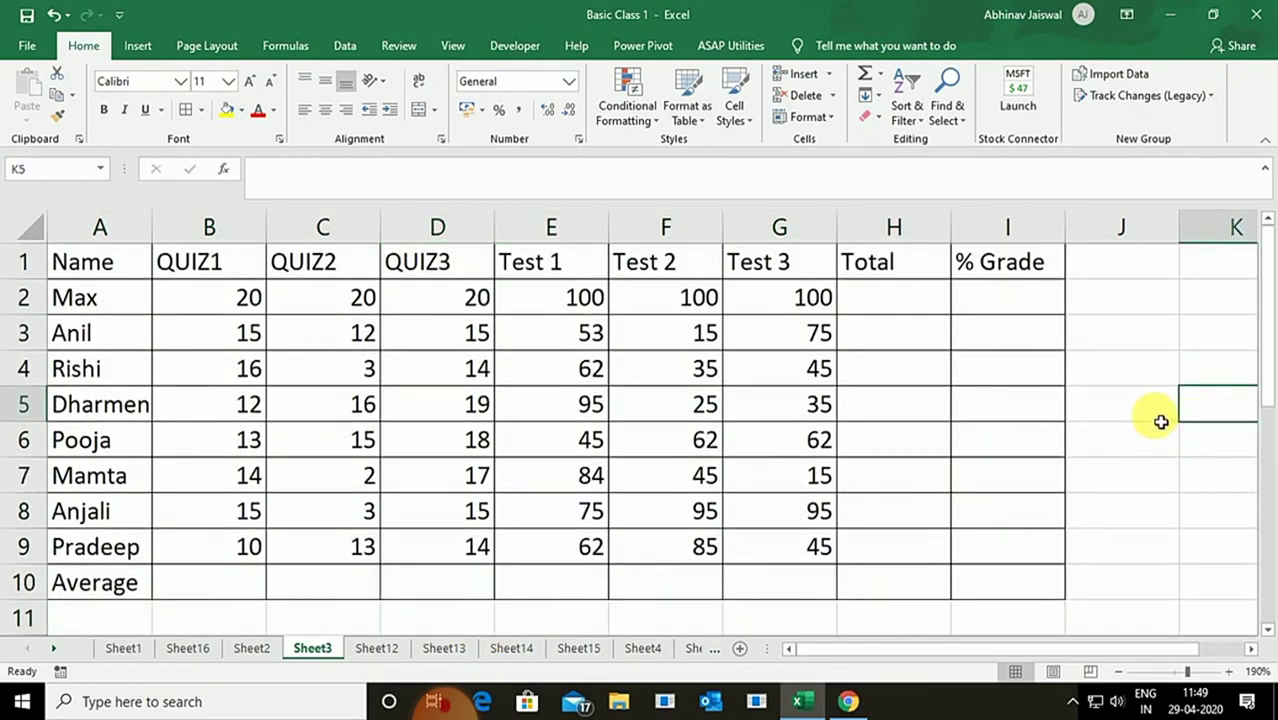
{"action": "scroll", "coordinate": [1160, 421], "scroll_direction": "down", "scroll_amount": 1}
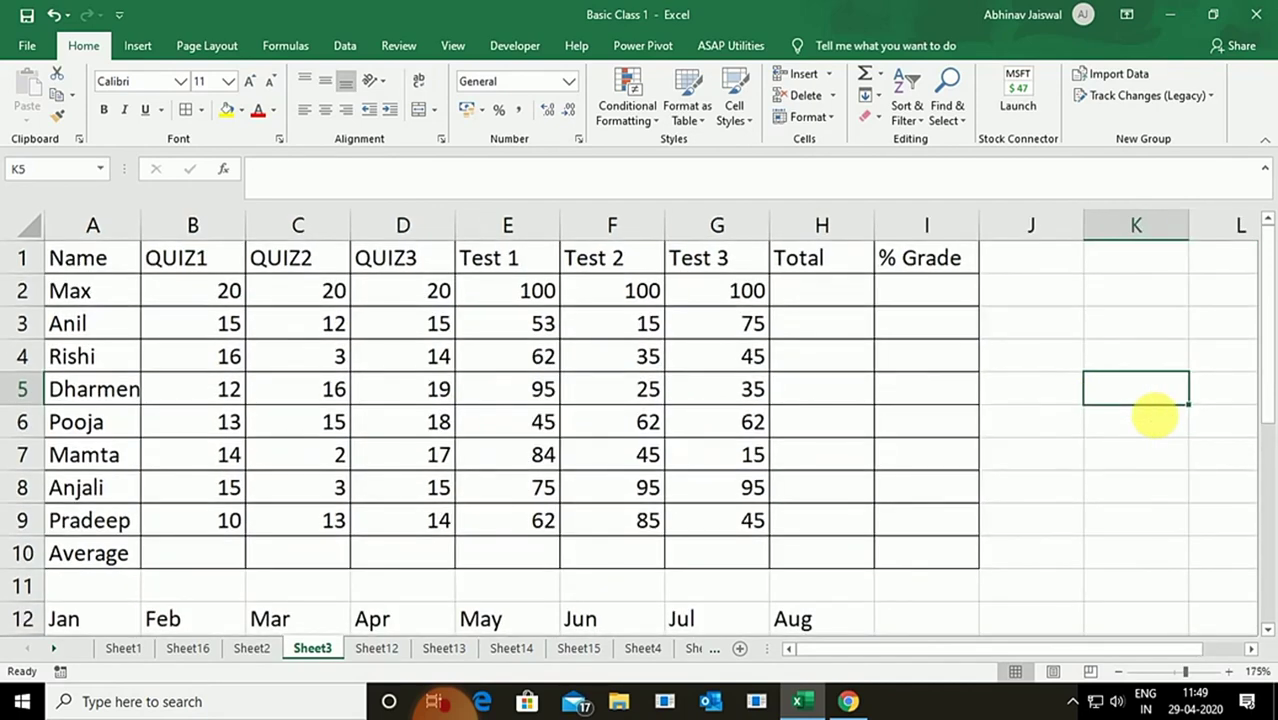
{"action": "scroll", "coordinate": [1160, 421], "scroll_direction": "down", "scroll_amount": 1}
{"action": "type", "text": "ALT + h + B +"}
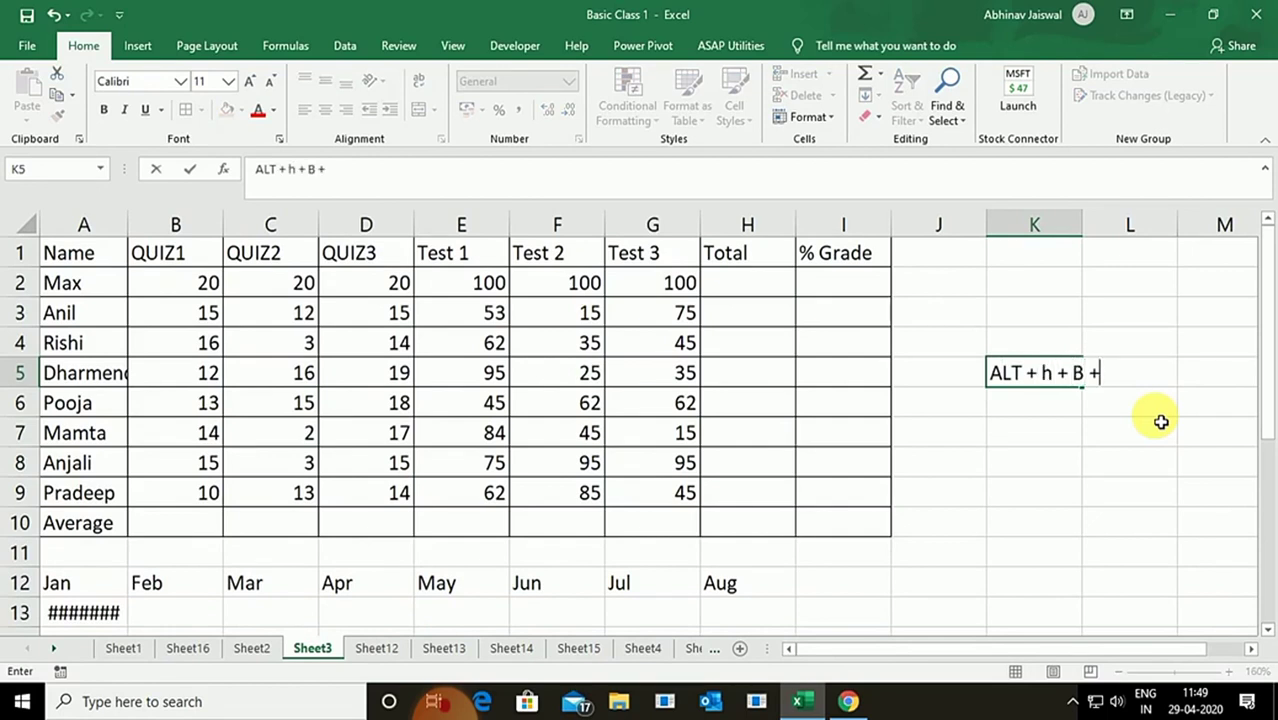
{"action": "type", "text": "A"}
{"action": "key", "text": "Return"}
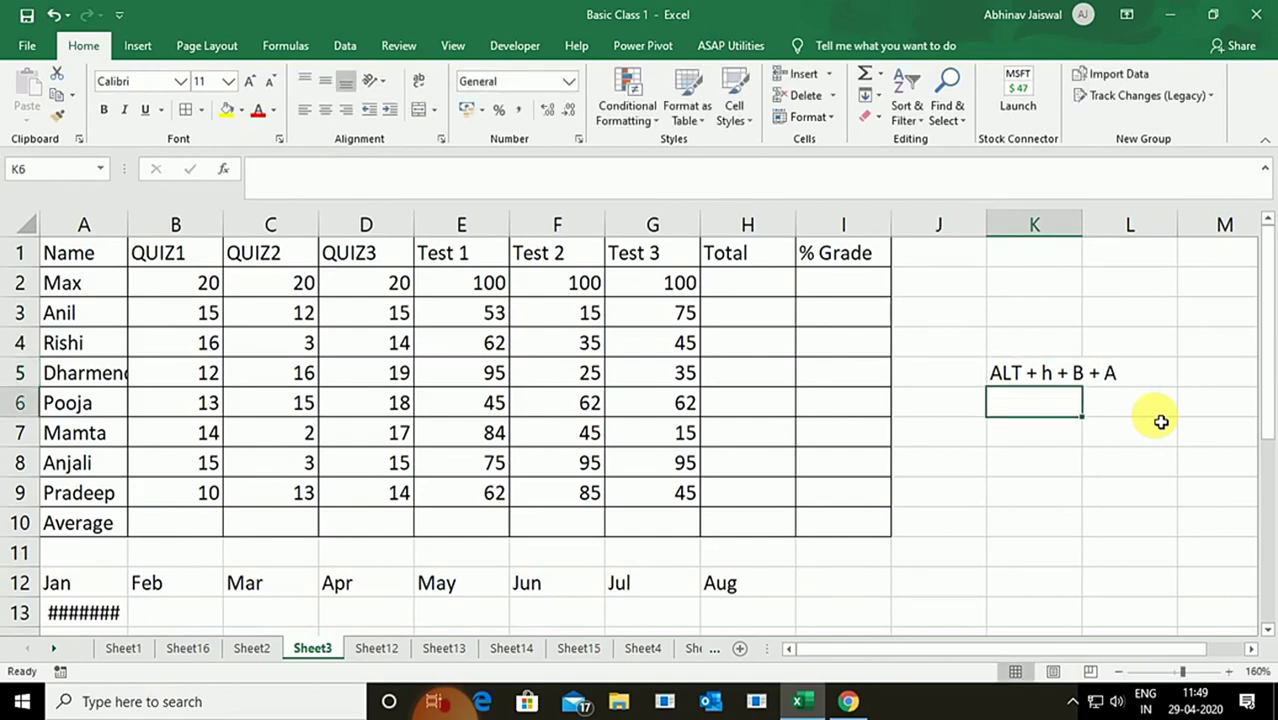
{"action": "left_click", "coordinate": [1045, 384]}
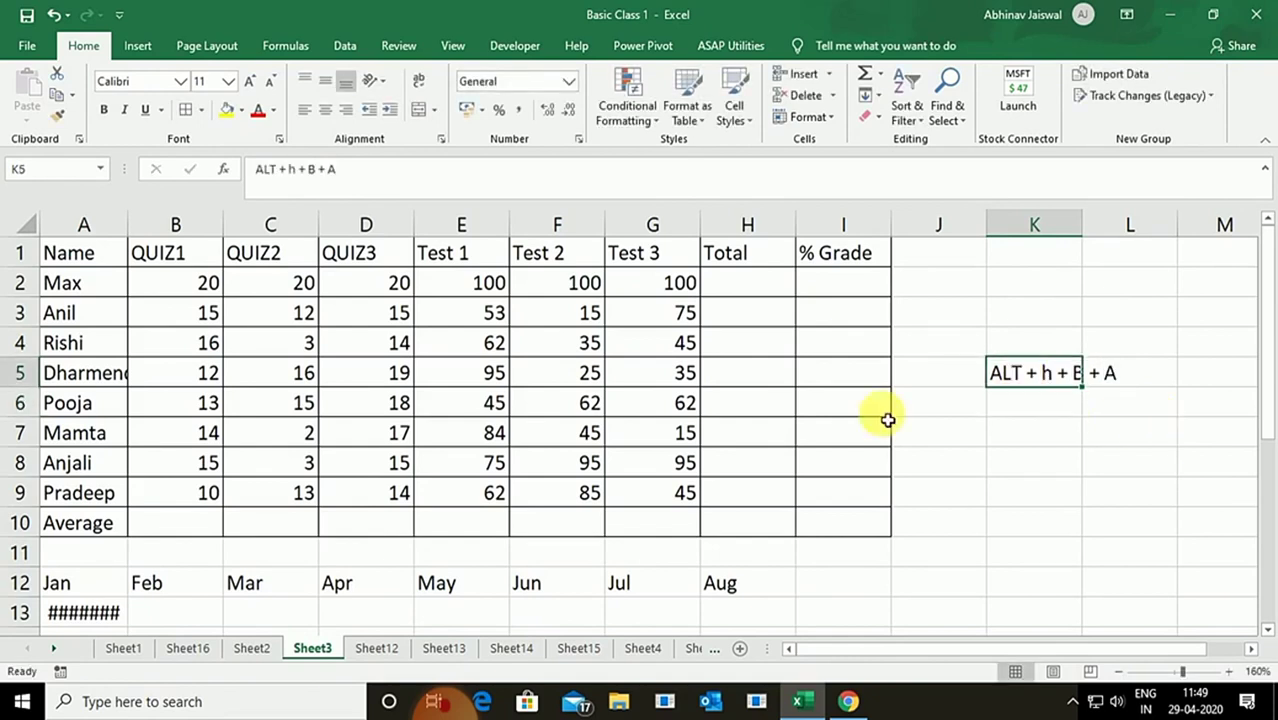
Reselect the table from A1 through I10 and reapply All Borders using the noted shortcut sequence.
{"action": "left_click", "coordinate": [81, 268]}
{"action": "key", "text": "ctrl+shift+Right"}
{"action": "key", "text": "ctrl+shift+Down"}
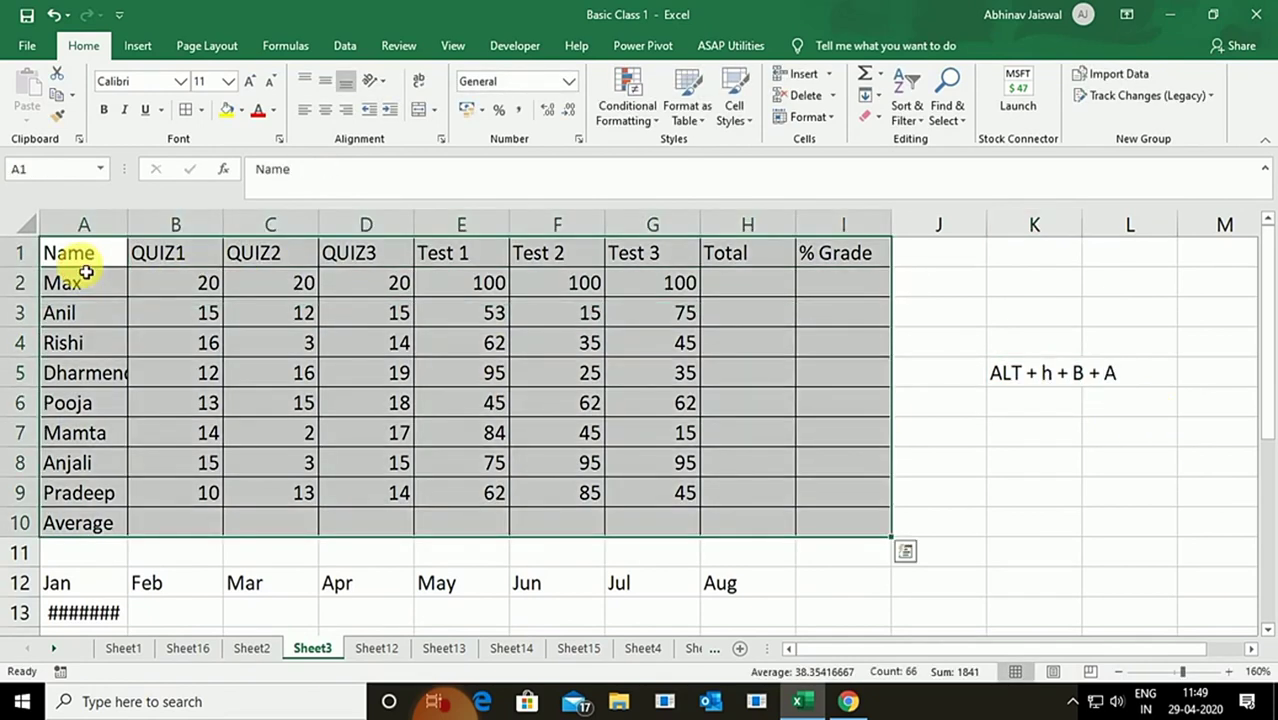
{"action": "key", "text": "alt"}
{"action": "key", "text": "h"}
{"action": "key", "text": "b"}
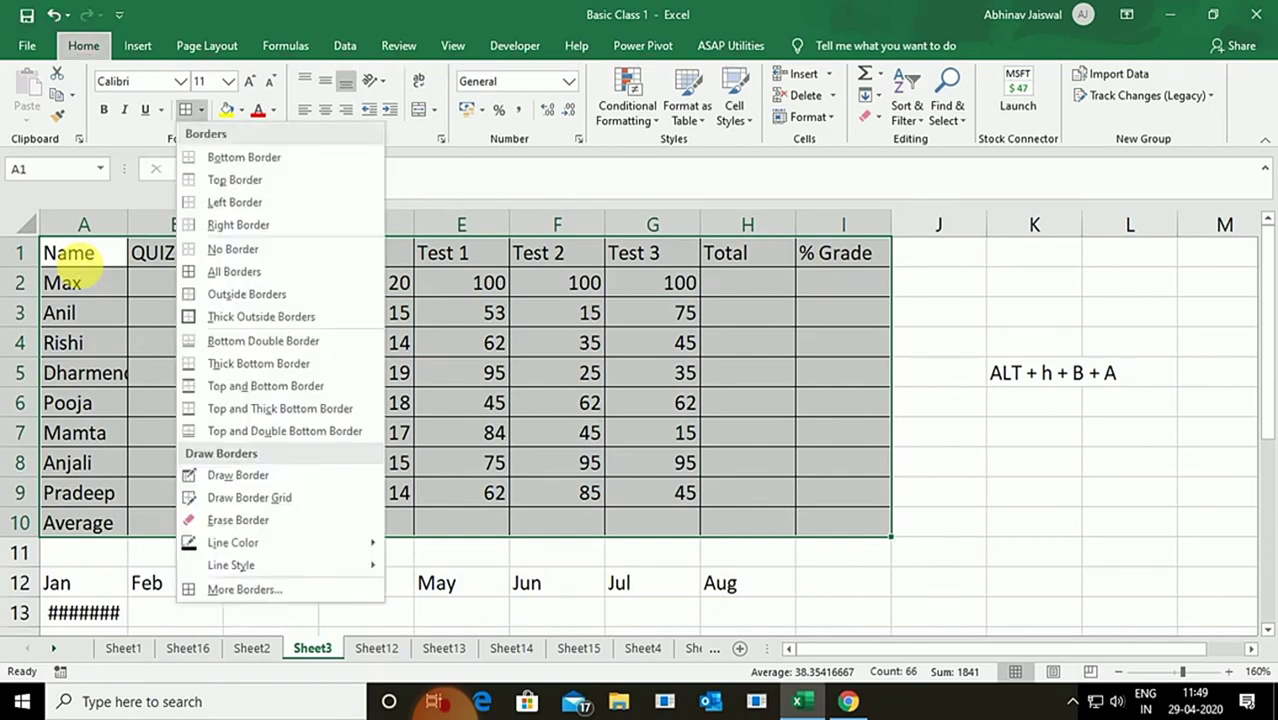
{"action": "key", "text": "a"}
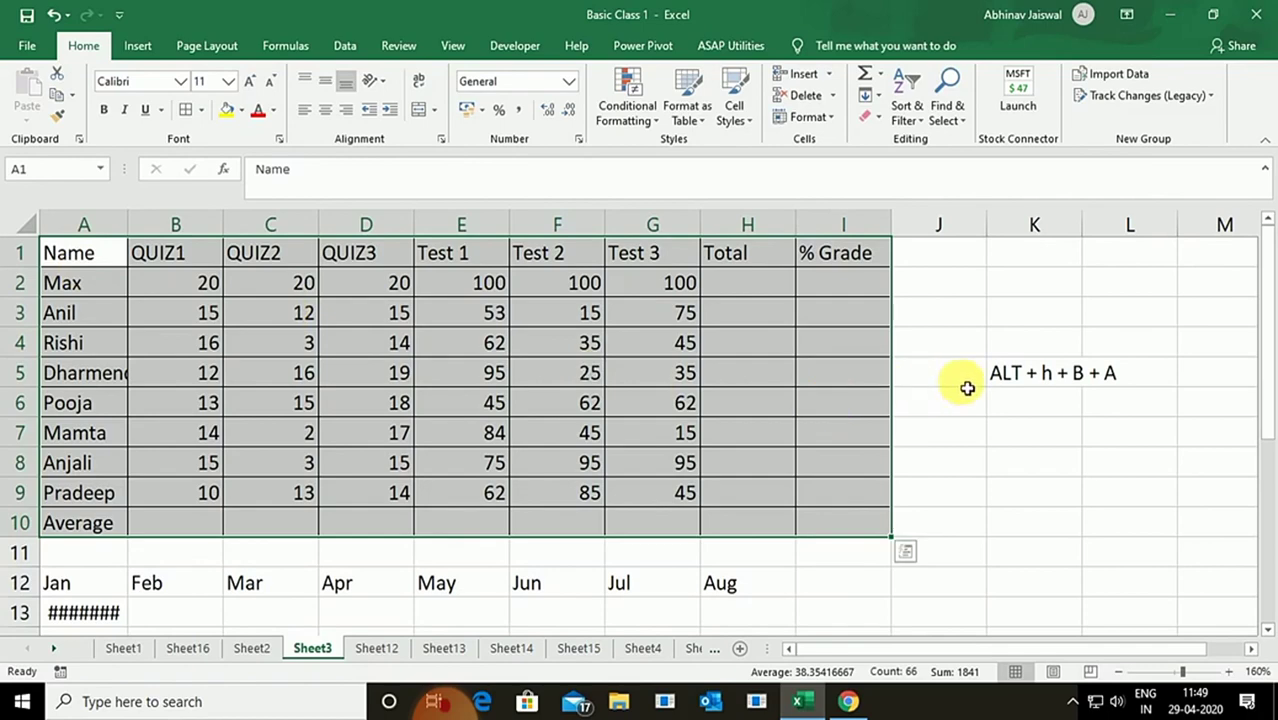
Enter the label "ALL BORDER" in cell M5 beside the shortcut note.
{"action": "left_click", "coordinate": [1190, 383]}
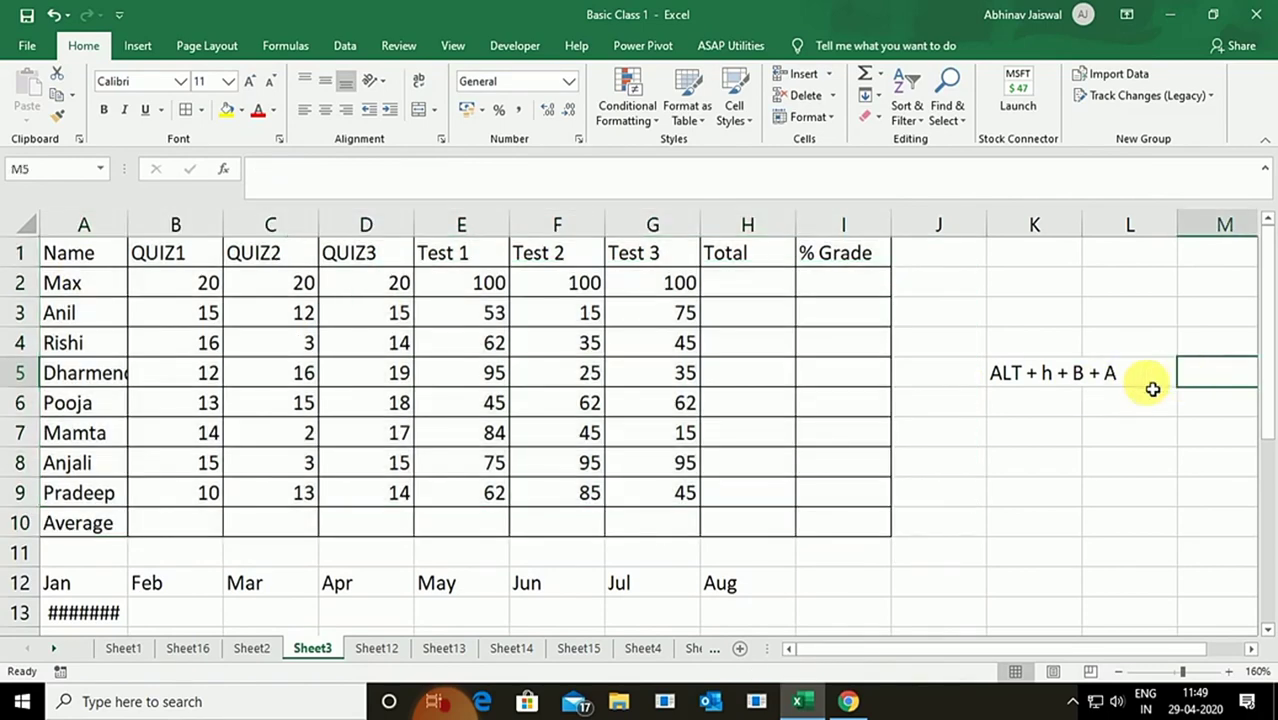
{"action": "type", "text": "AA"}
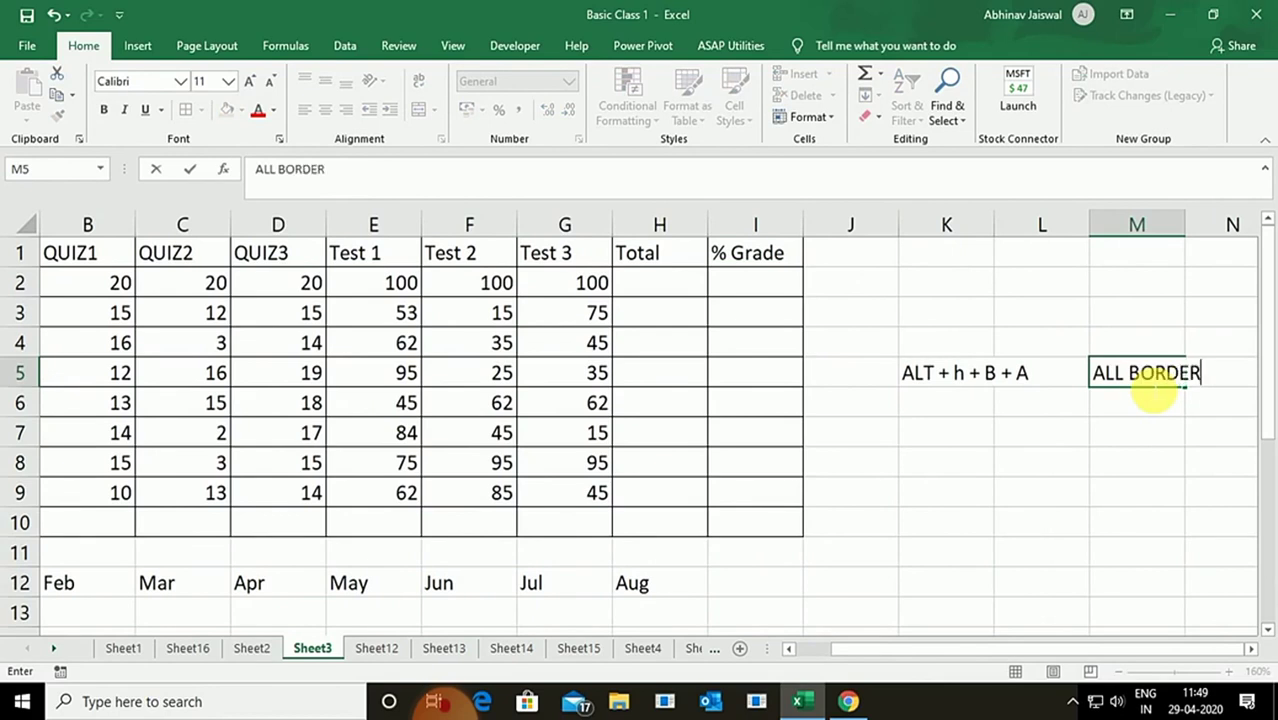
{"action": "key", "text": "Return"}
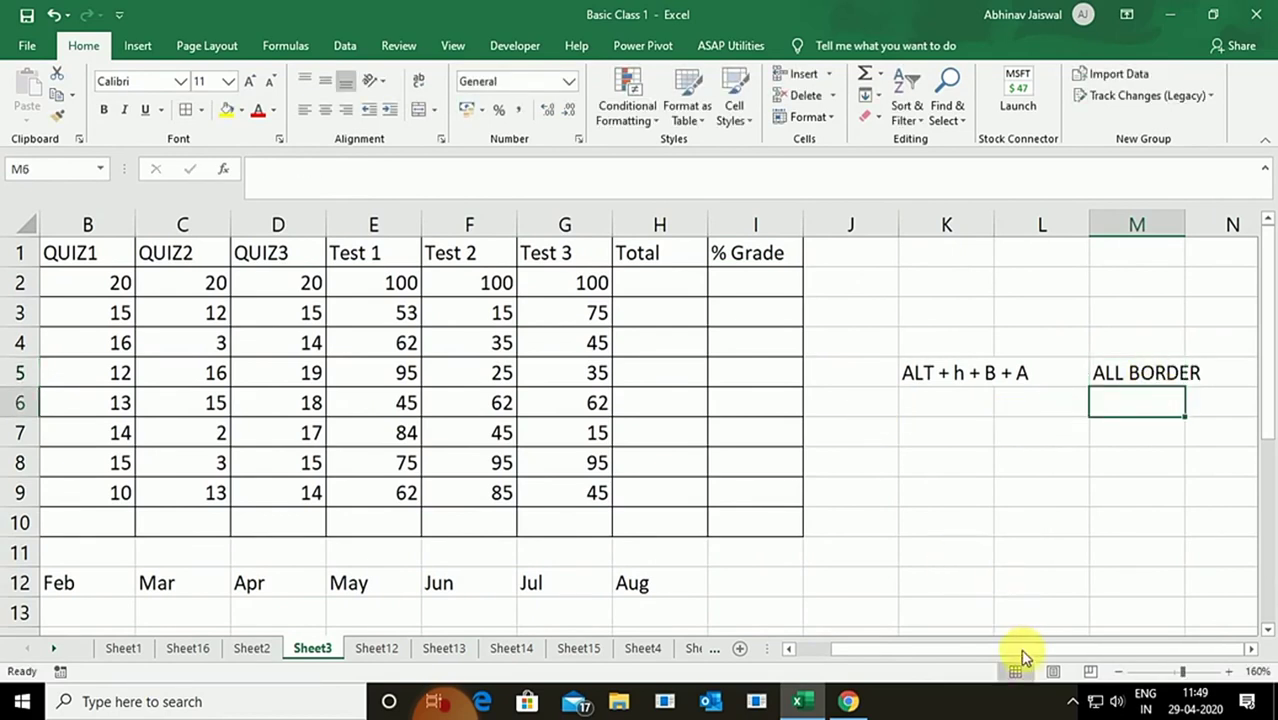
Select the marks table A1:I10 and manually narrow the QUIZ1, QUIZ2 and QUIZ3 columns to about their contents' width.
{"action": "left_click_drag", "start_coordinate": [1020, 649], "coordinate": [913, 650]}
{"action": "left_click", "coordinate": [101, 253]}
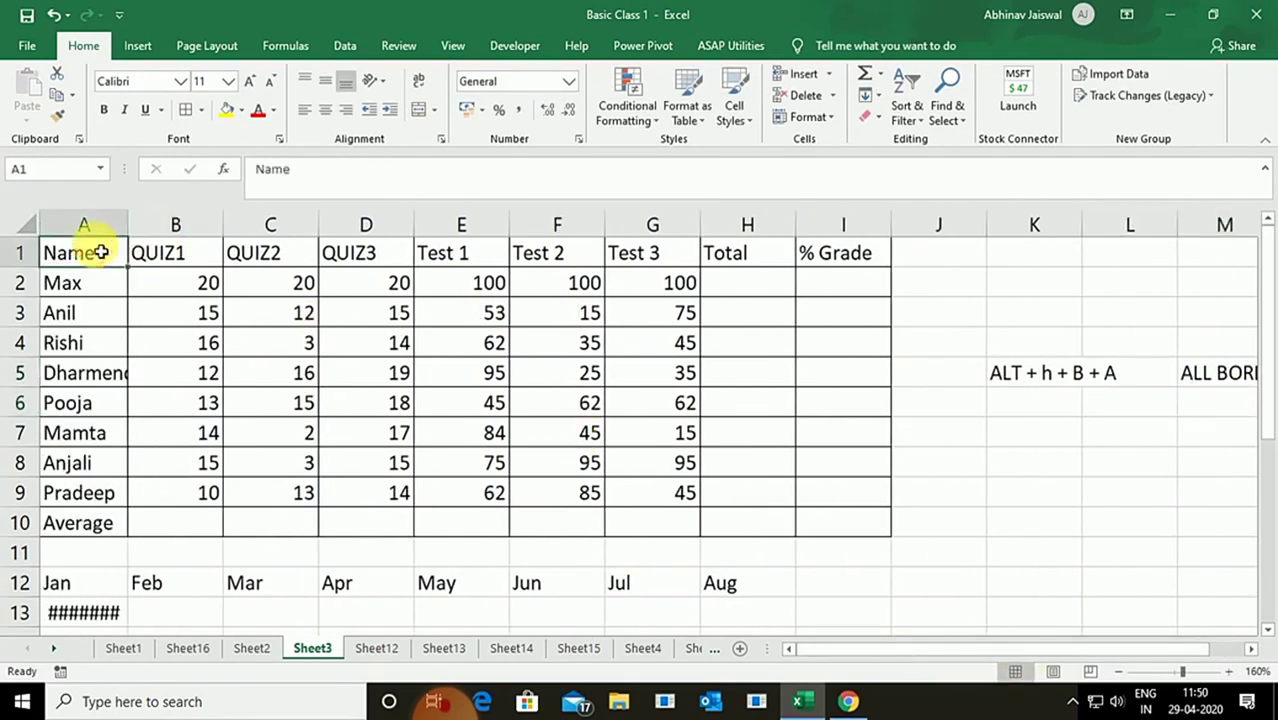
{"action": "key", "text": "ctrl+shift+Right"}
{"action": "key", "text": "ctrl+shift+Down"}
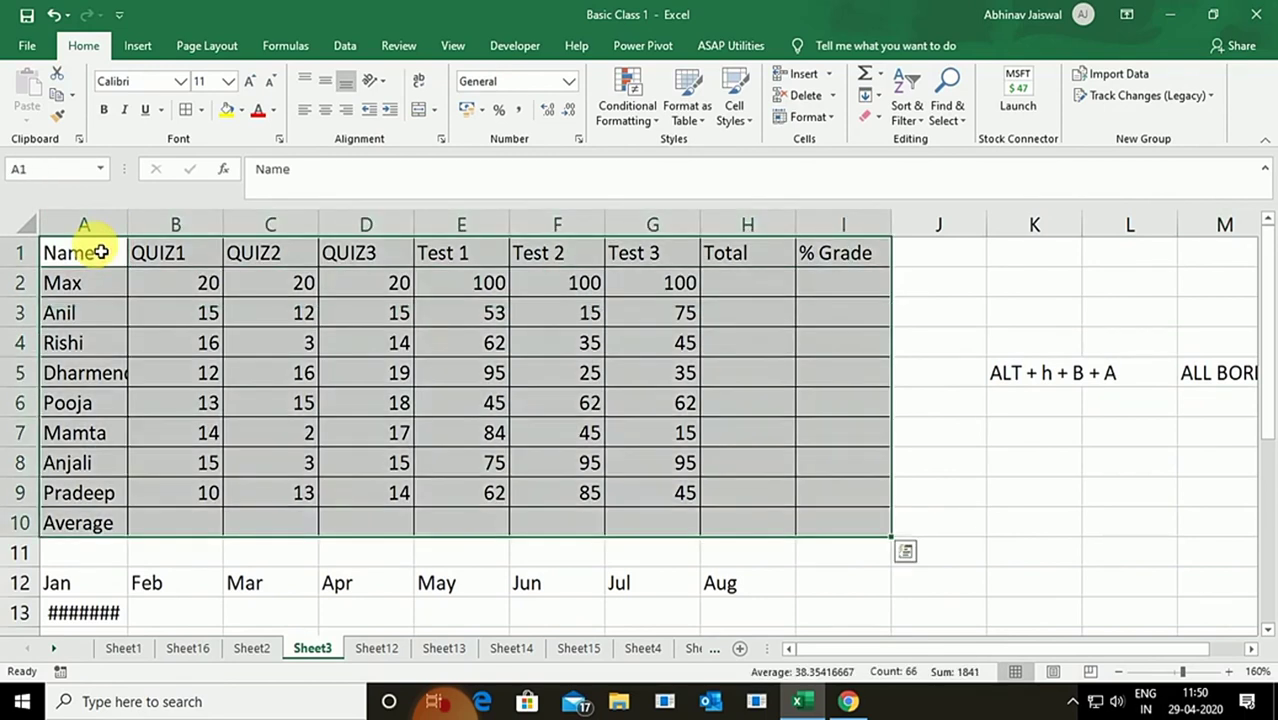
{"action": "left_click_drag", "start_coordinate": [223, 224], "coordinate": [190, 224]}
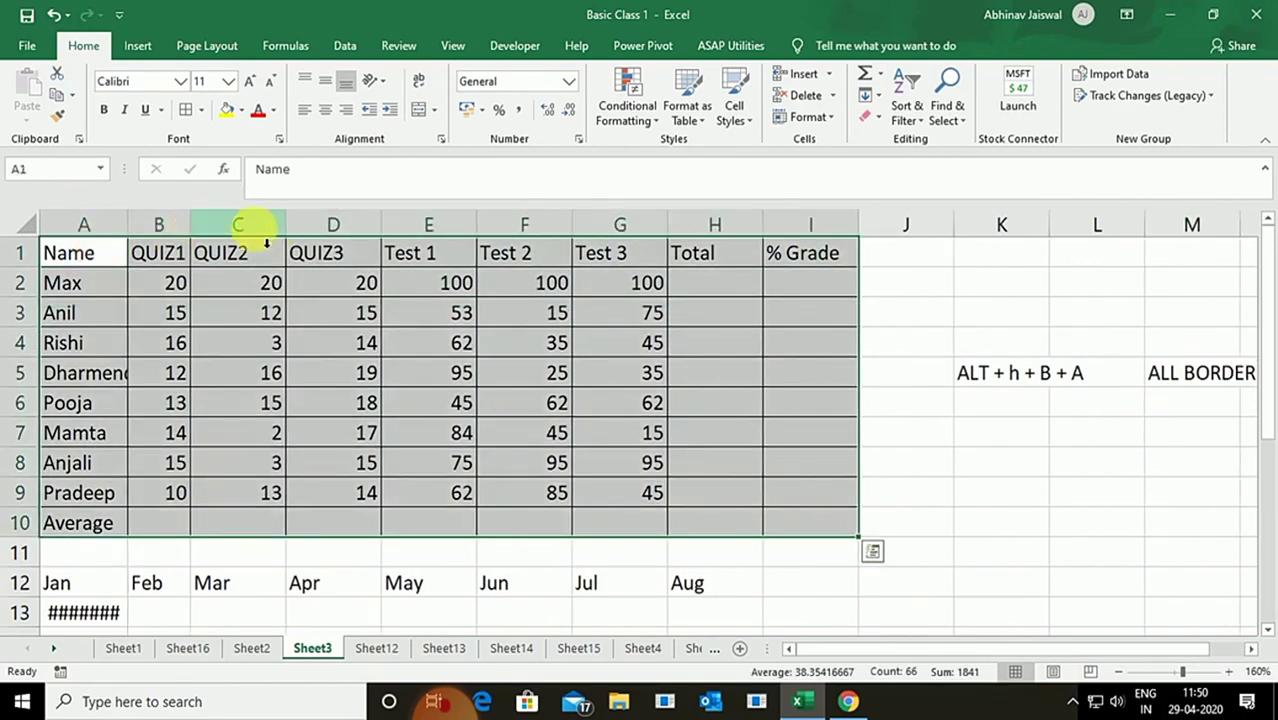
{"action": "left_click_drag", "start_coordinate": [284, 222], "coordinate": [242, 225]}
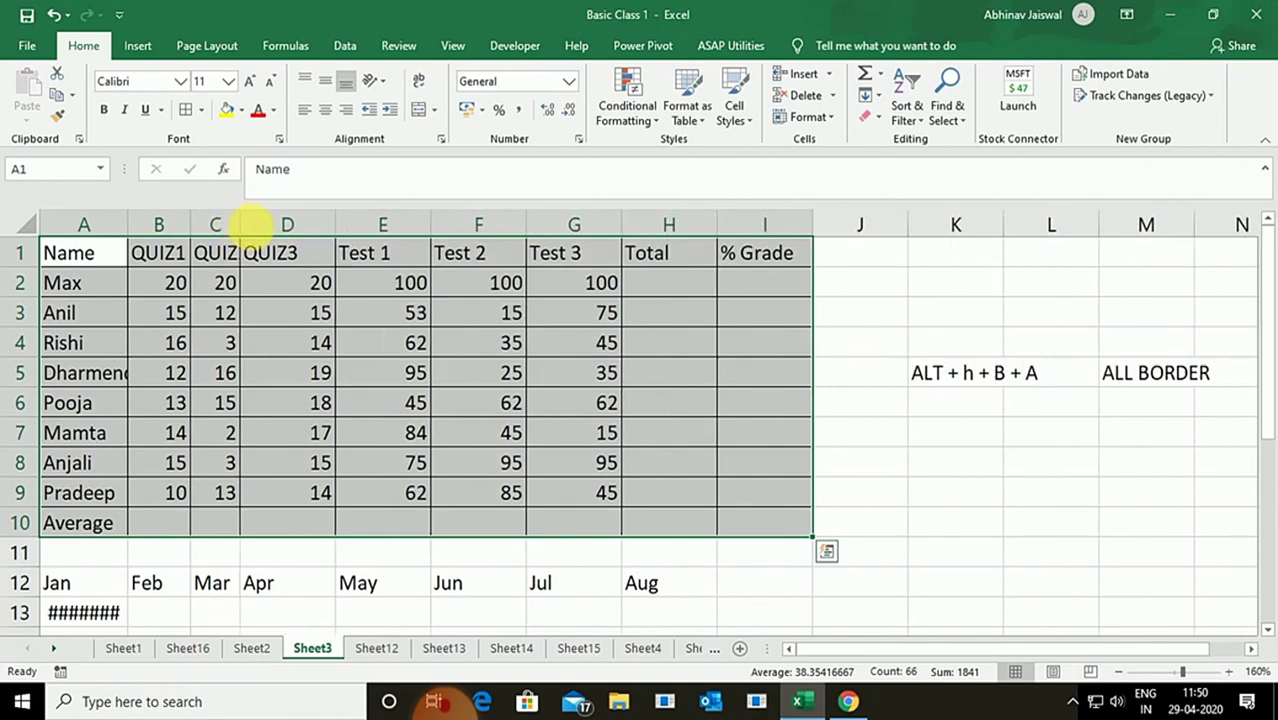
{"action": "left_click_drag", "start_coordinate": [326, 230], "coordinate": [290, 228]}
Manually narrow the Test 1, Test 2 and Test 3 columns so that their headings are cut off.
{"action": "left_click", "coordinate": [384, 232]}
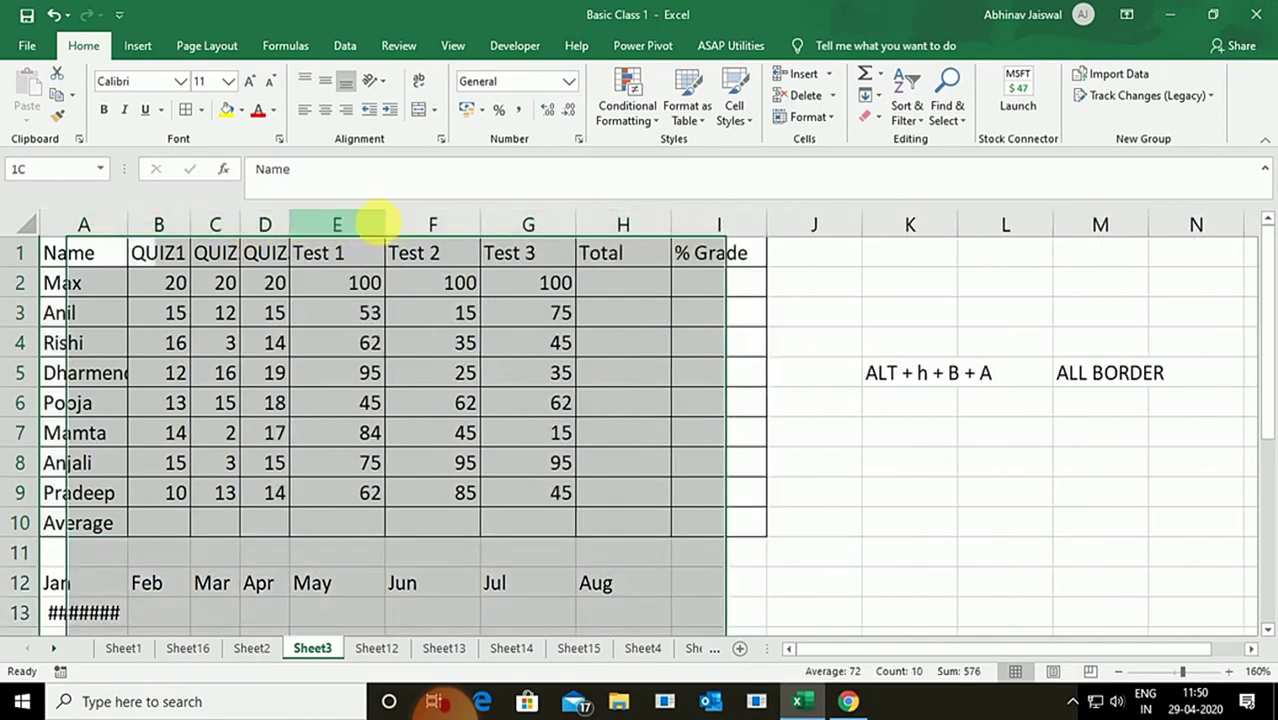
{"action": "left_click_drag", "start_coordinate": [391, 224], "coordinate": [342, 228]}
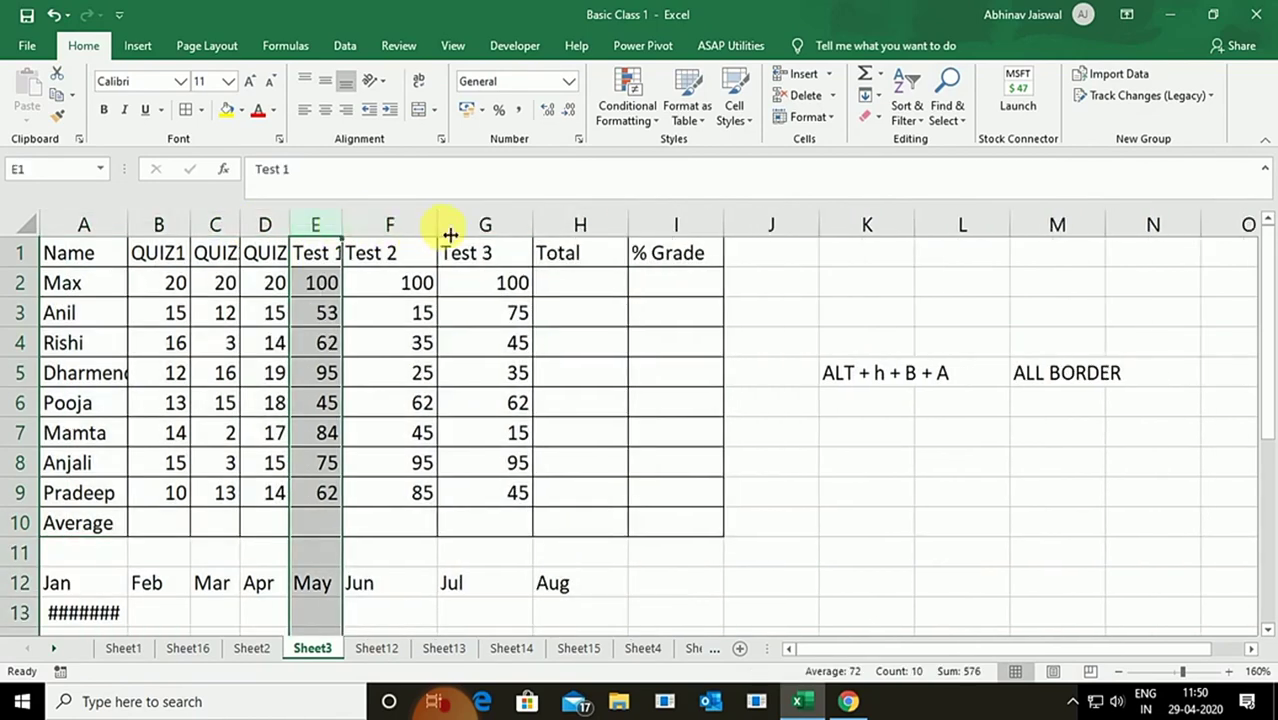
{"action": "left_click_drag", "start_coordinate": [437, 228], "coordinate": [381, 238]}
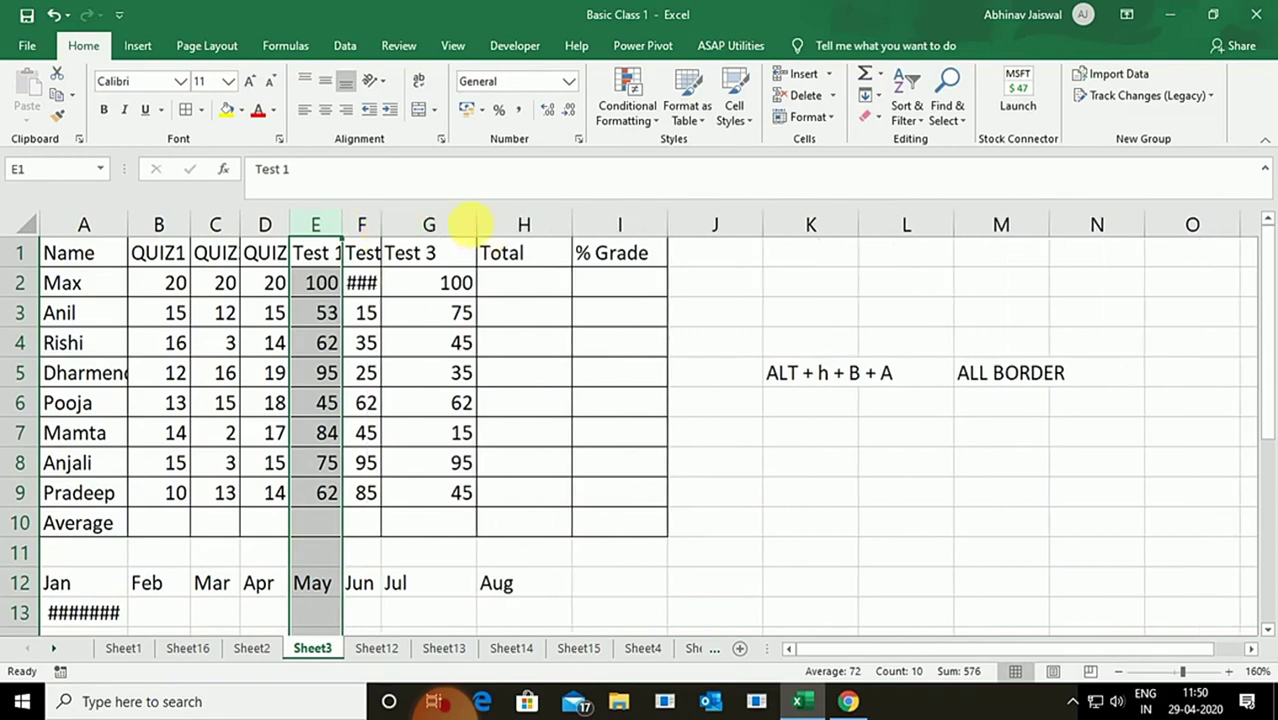
{"action": "left_click", "coordinate": [471, 222]}
{"action": "left_click_drag", "start_coordinate": [481, 237], "coordinate": [428, 240]}
{"action": "left_click", "coordinate": [512, 245]}
Select the whole marks table A1:I10 and AutoFit the width of its columns.
{"action": "left_click", "coordinate": [48, 252]}
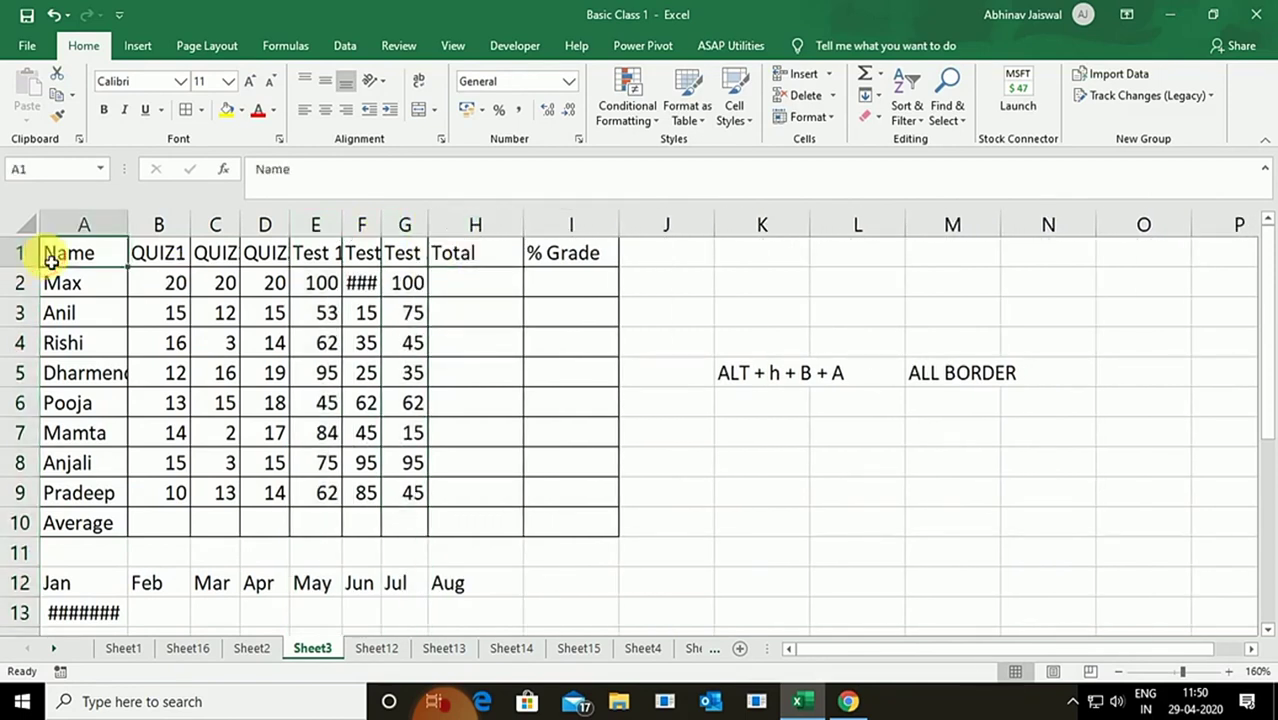
{"action": "key", "text": "ctrl+shift+Right"}
{"action": "key", "text": "ctrl+shift+Down"}
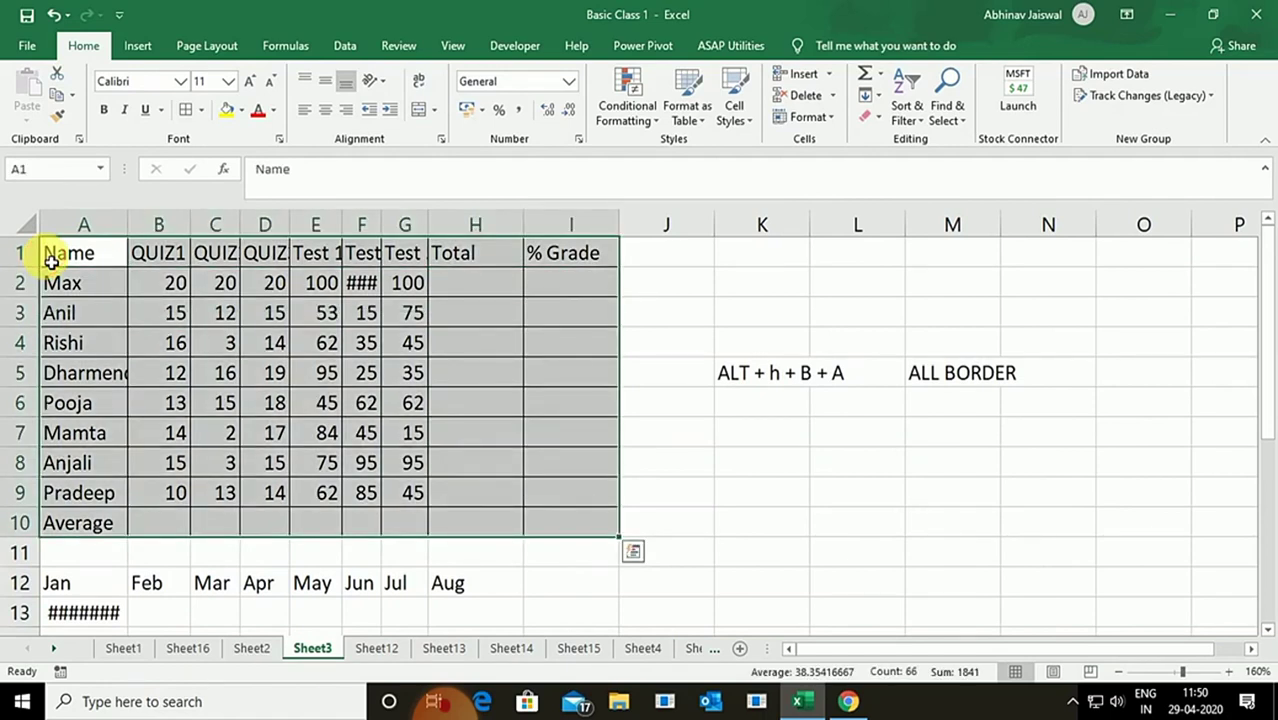
{"action": "key", "text": "alt"}
{"action": "key", "text": "h"}
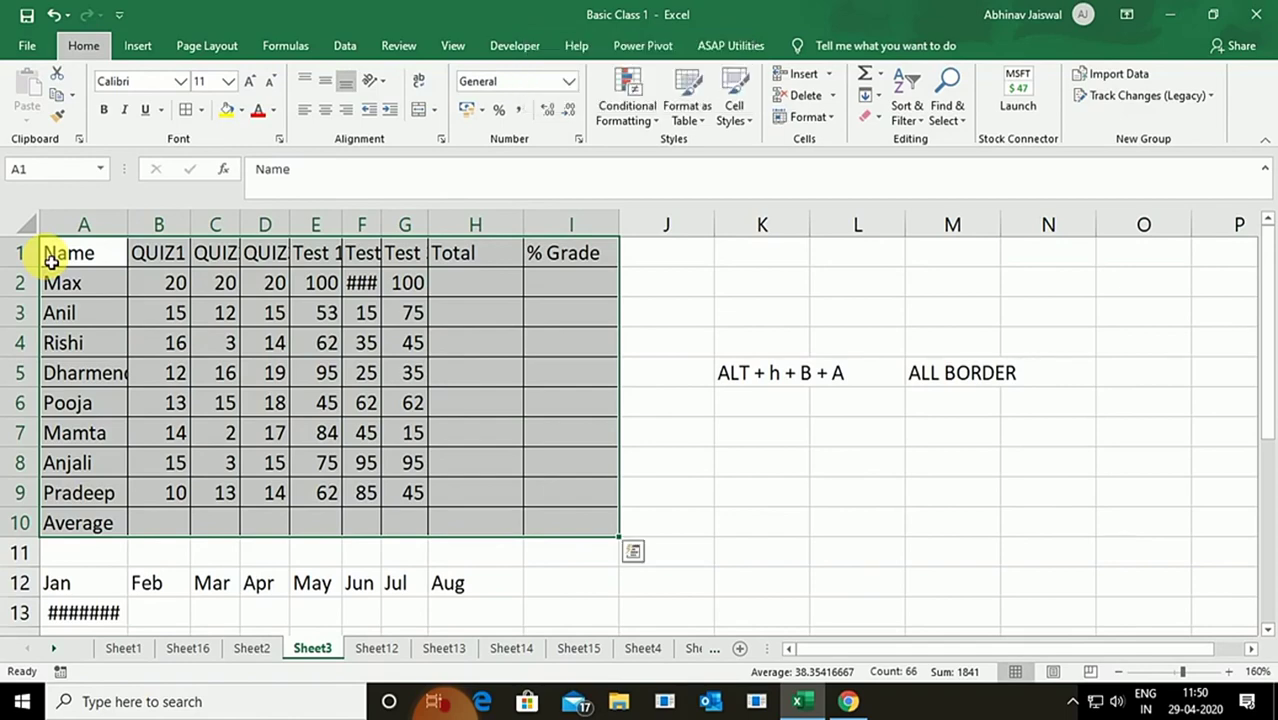
{"action": "key", "text": "o"}
{"action": "key", "text": "i"}
Enter the shortcut note "ALT + O + C+A" in cell K7 beneath the All Borders note.
{"action": "left_click", "coordinate": [837, 452]}
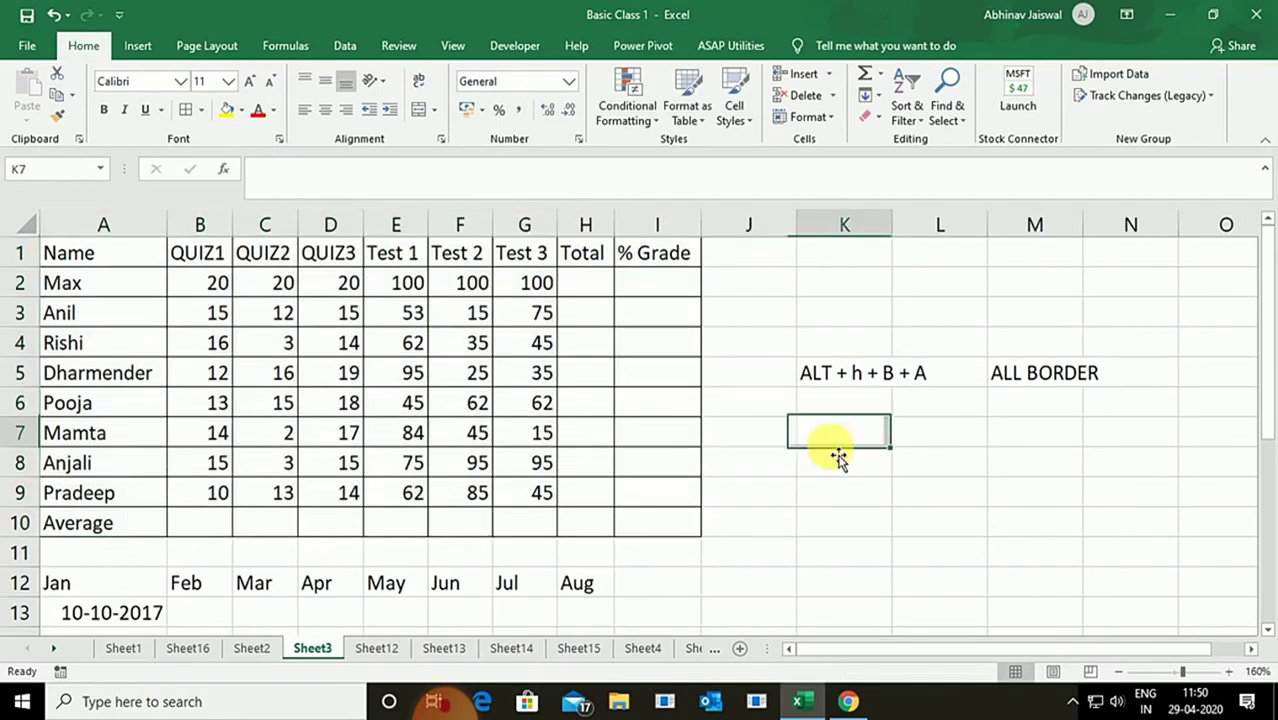
{"action": "type", "text": "ALT"}
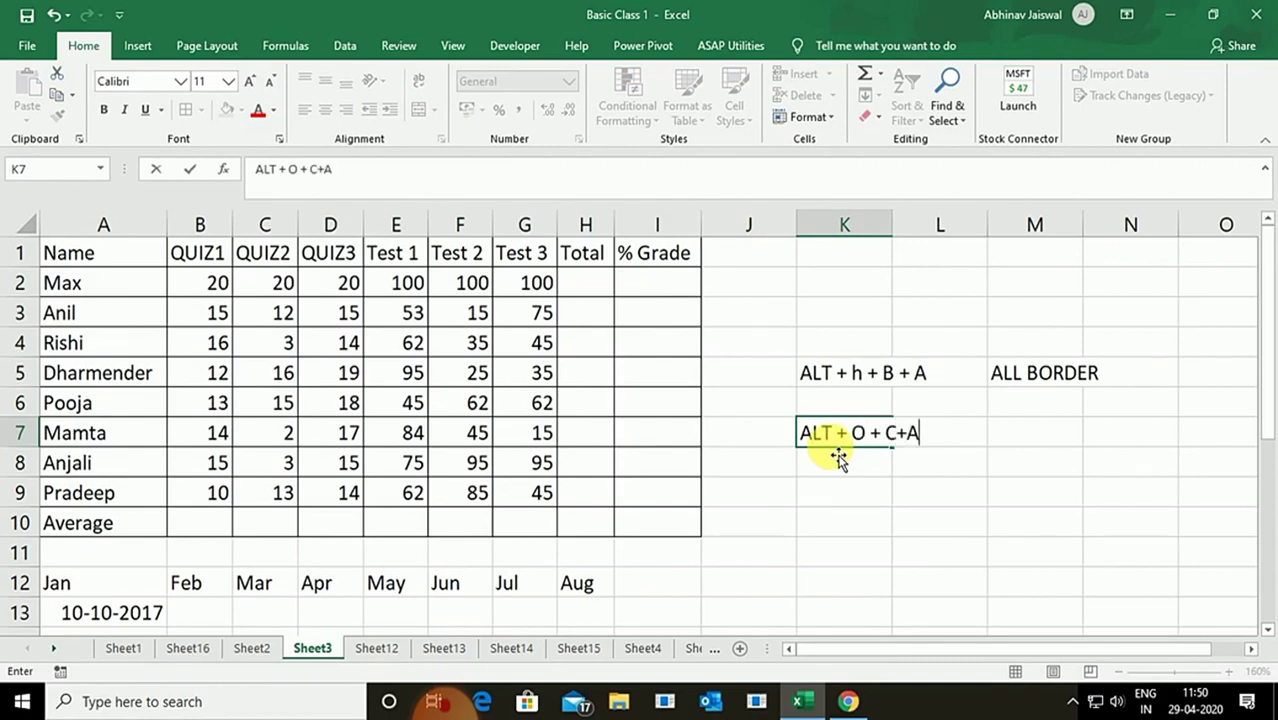
{"action": "type", "text": "+ O + C+A"}
{"action": "key", "text": "Return"}
Insert an AutoSum formula in Total cell H2 that adds the row's marks in B2:G2.
{"action": "left_click", "coordinate": [163, 307]}
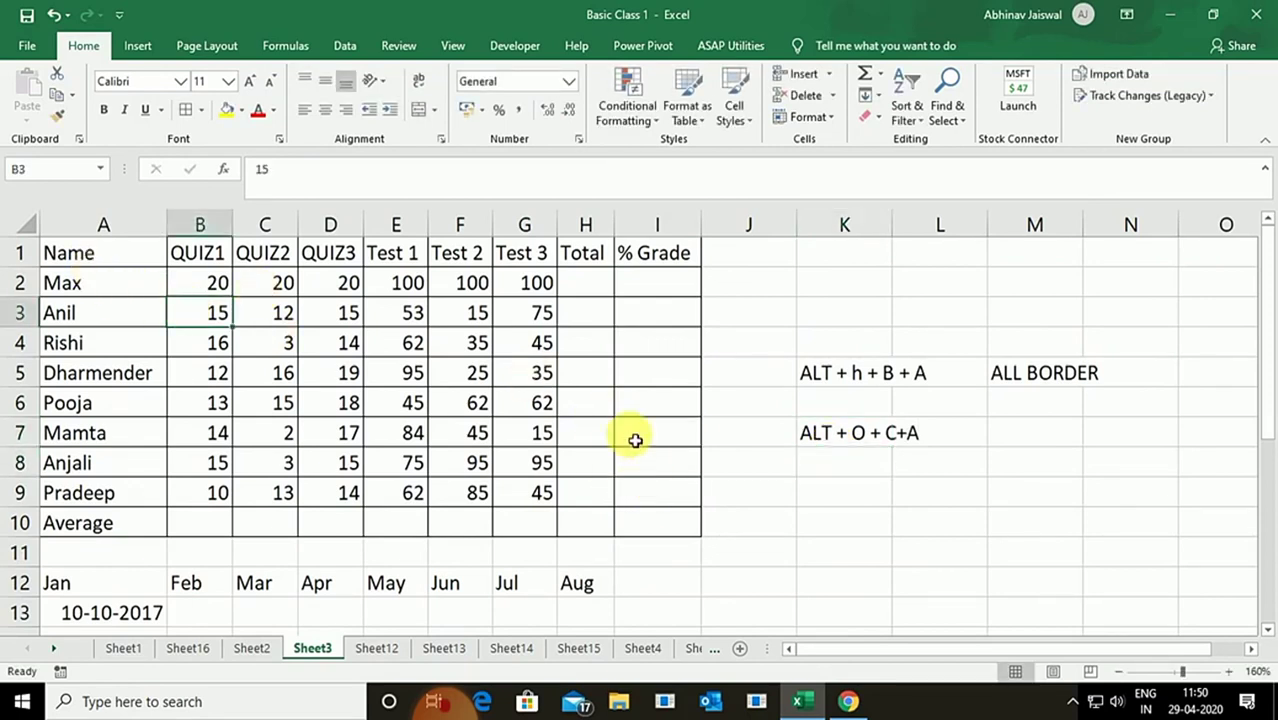
{"action": "left_click", "coordinate": [598, 294]}
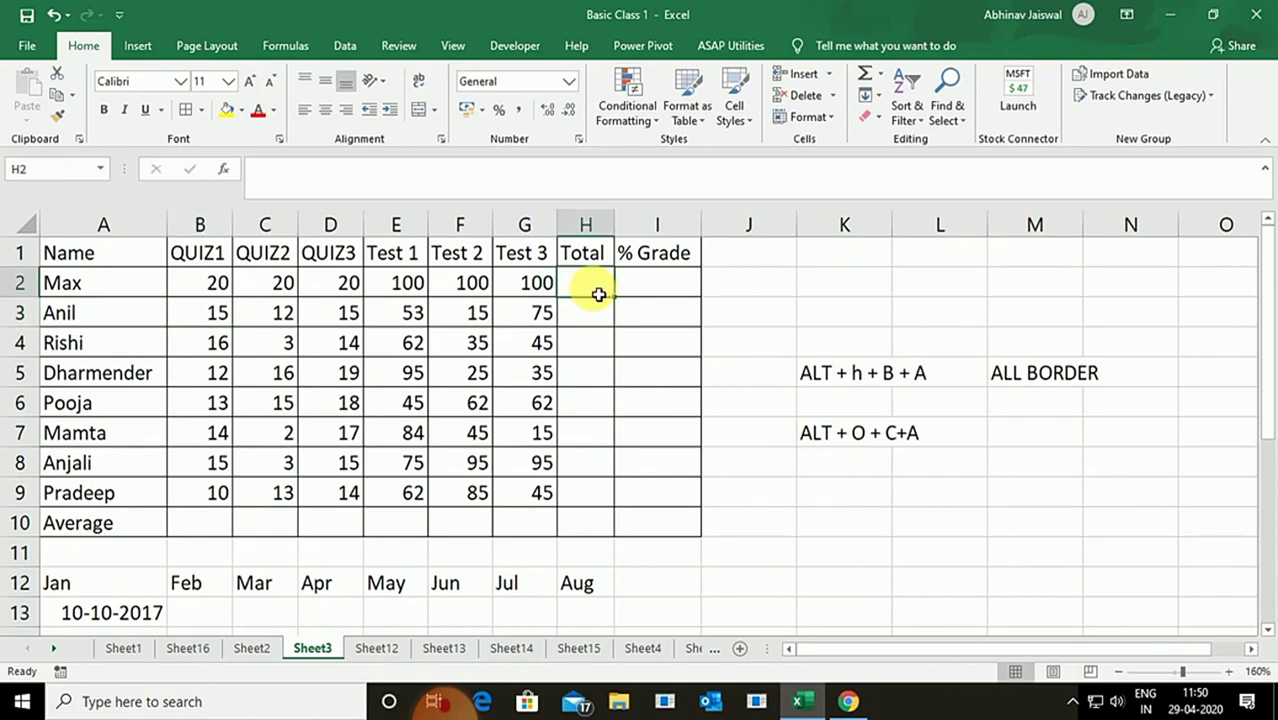
{"action": "key", "text": "alt+equal"}
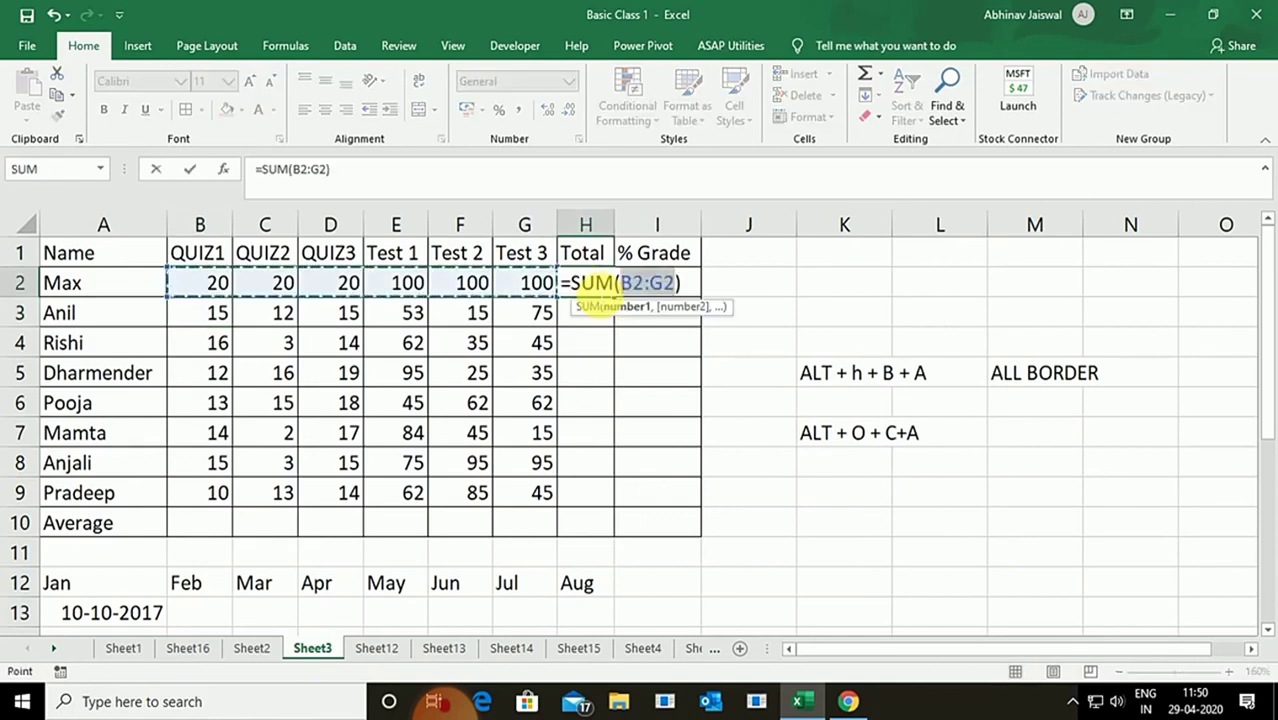
{"action": "key", "text": "Return"}
Edit the total formula in H2 to sum only the three test marks, =SUM(E2:G2).
{"action": "left_click", "coordinate": [598, 292]}
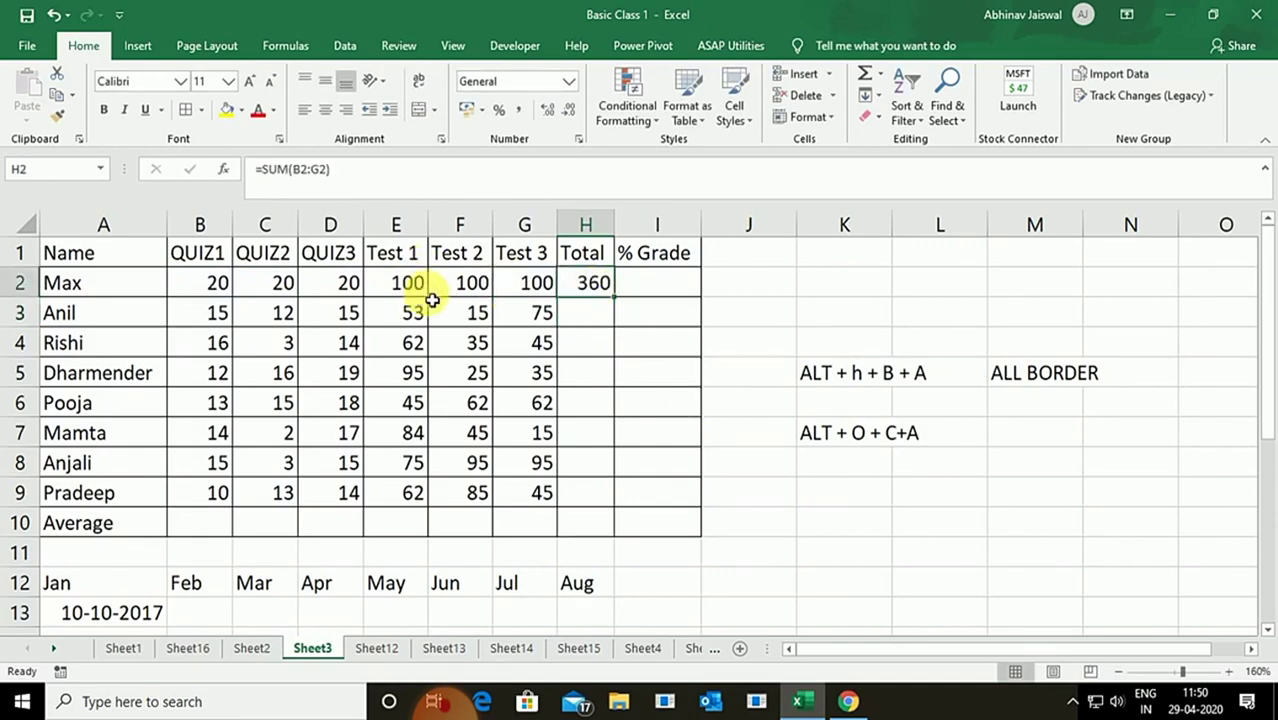
{"action": "key", "text": "F2"}
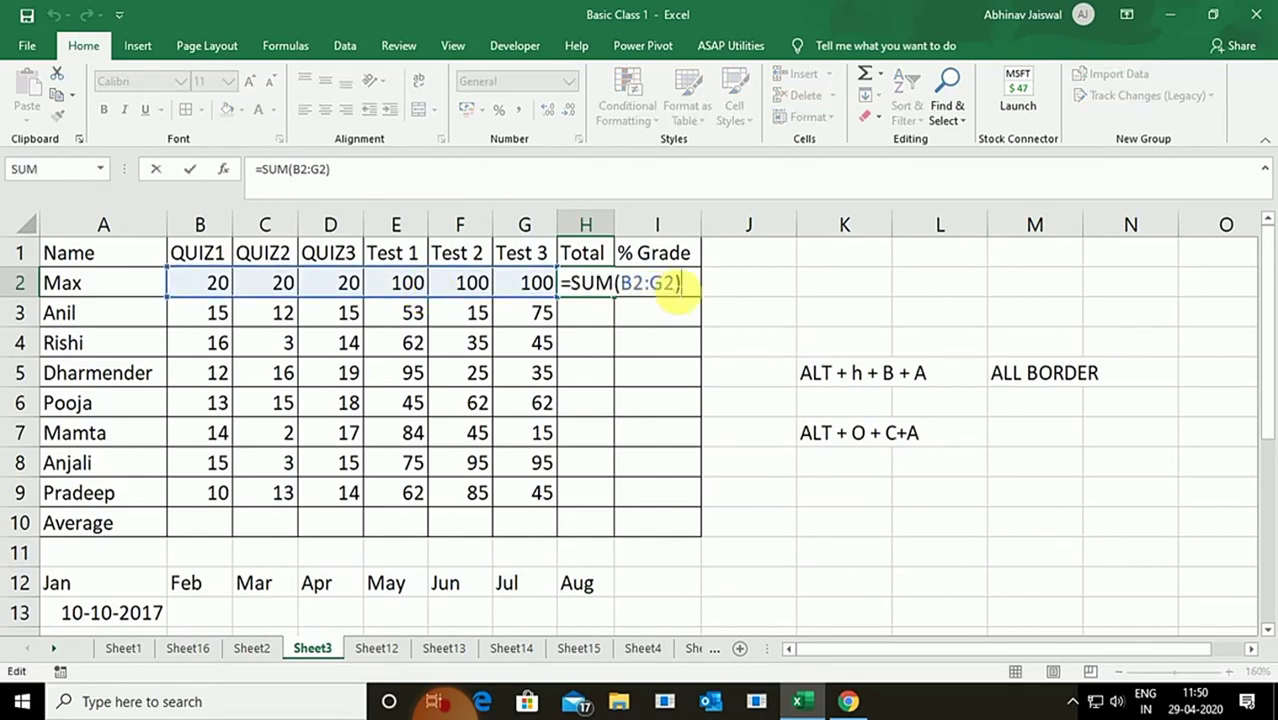
{"action": "key", "text": "Left"}
{"action": "key", "text": "BackSpace"}
{"action": "key", "text": "BackSpace"}
{"action": "key", "text": "BackSpace"}
{"action": "key", "text": "BackSpace"}
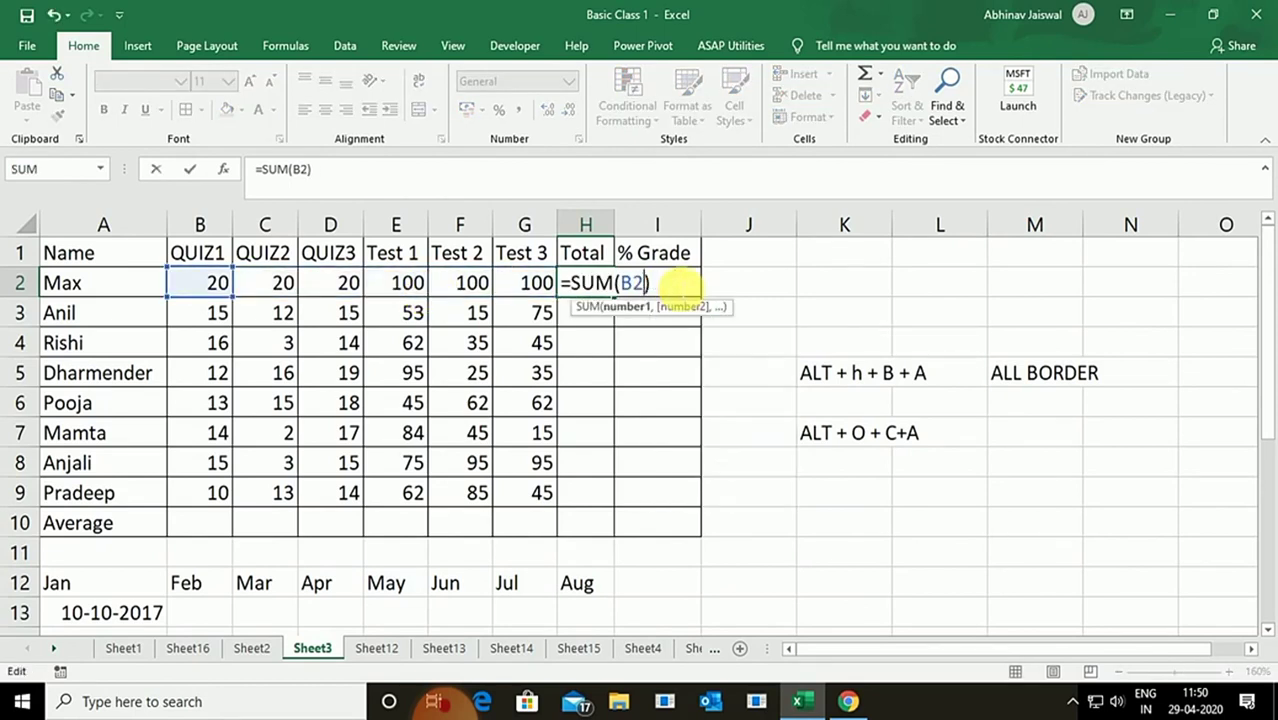
{"action": "key", "text": "BackSpace"}
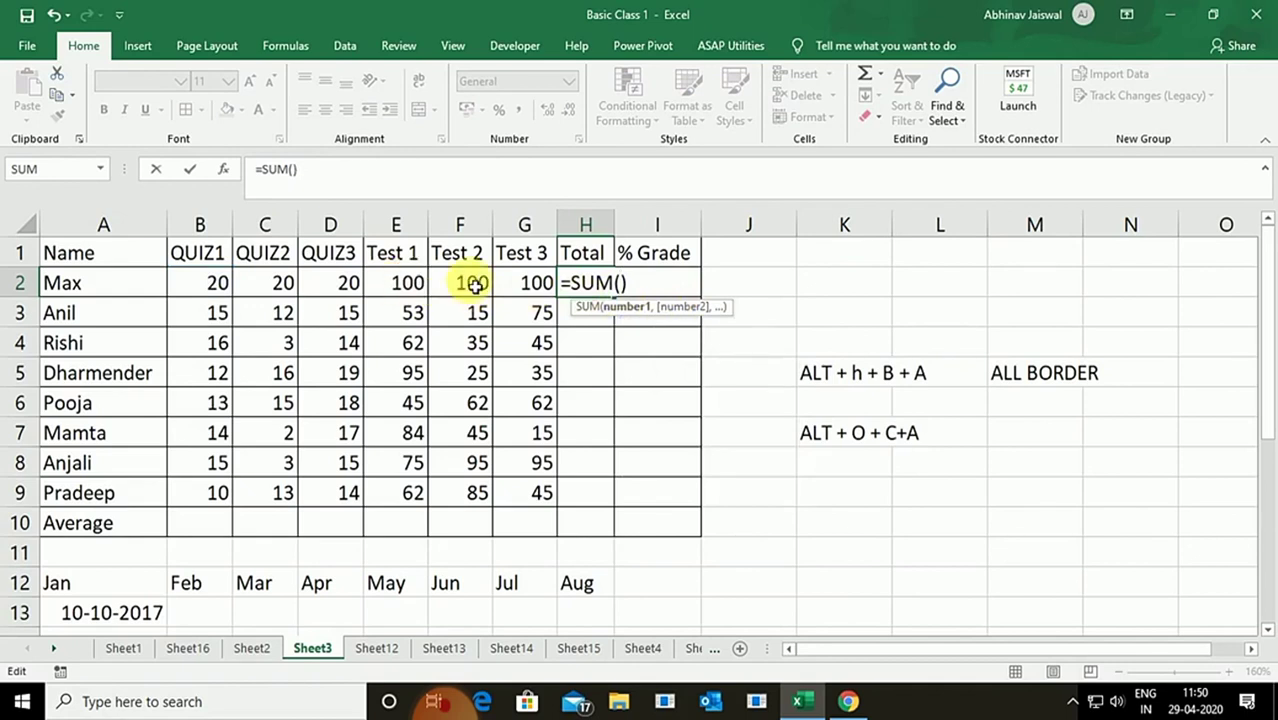
{"action": "left_click_drag", "start_coordinate": [405, 284], "coordinate": [536, 285]}
{"action": "key", "text": "Return"}
Fill the H2 total formula down the Total column and clear the extra result in Average cell H10.
{"action": "left_click", "coordinate": [590, 284]}
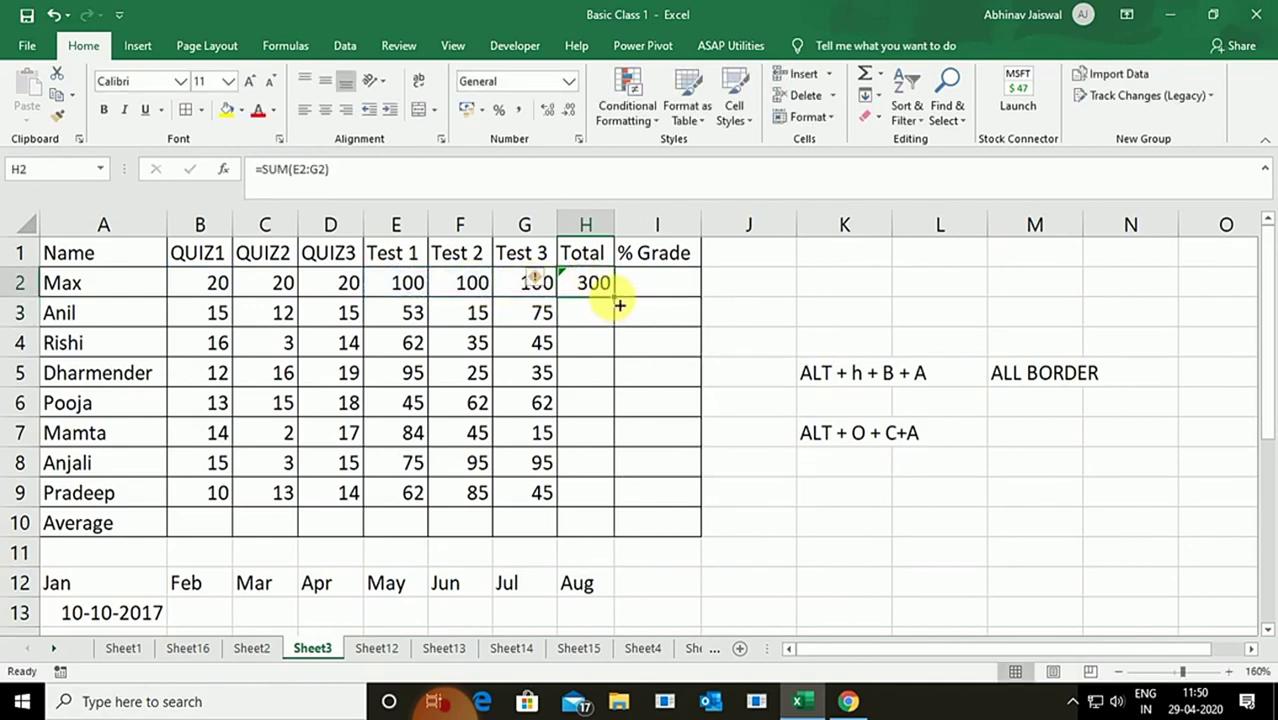
{"action": "double_click", "coordinate": [617, 302]}
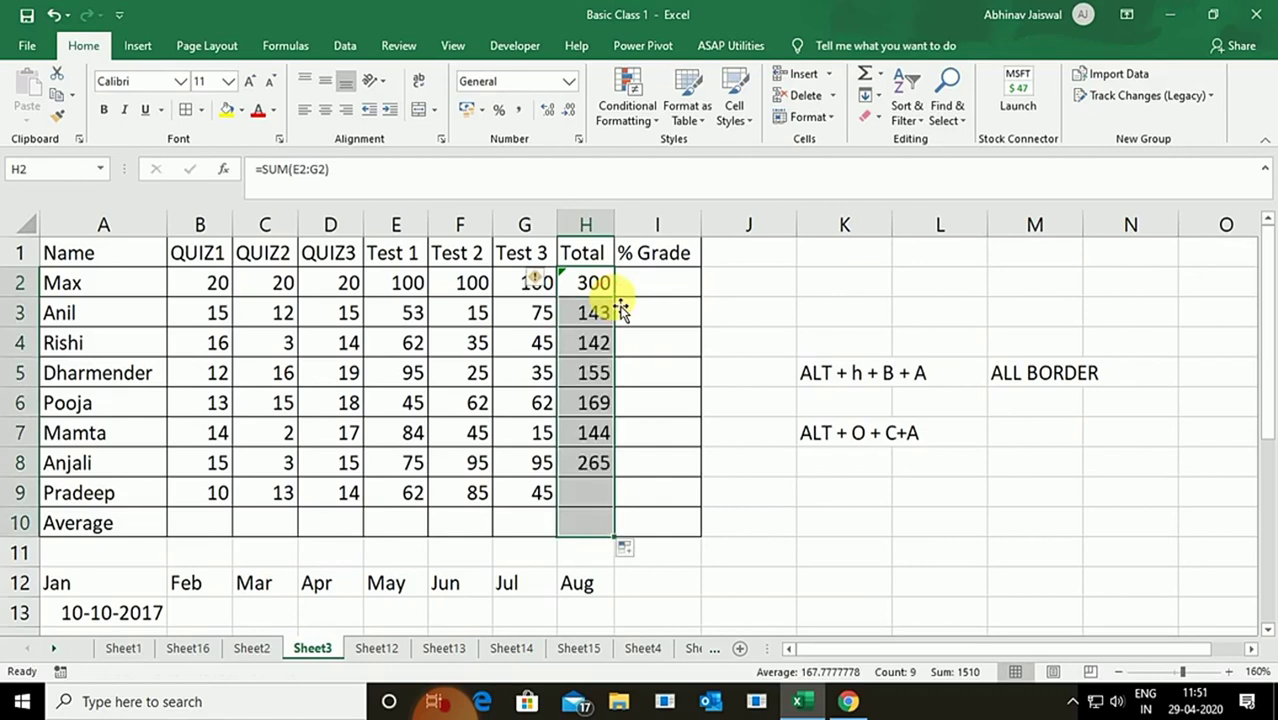
{"action": "left_click", "coordinate": [601, 527]}
{"action": "key", "text": "Delete"}
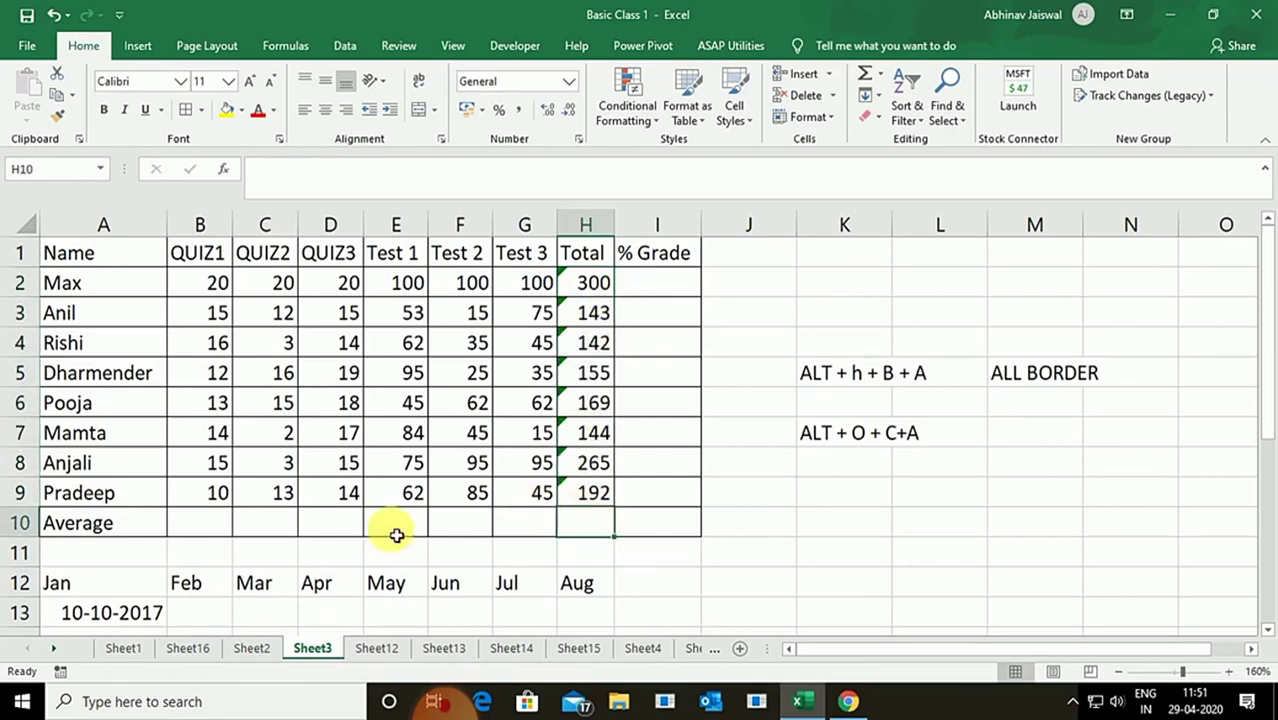
Select the totals H2:H9 and ignore their "Formula Omits Adjacent Cells" error.
{"action": "left_click", "coordinate": [608, 289]}
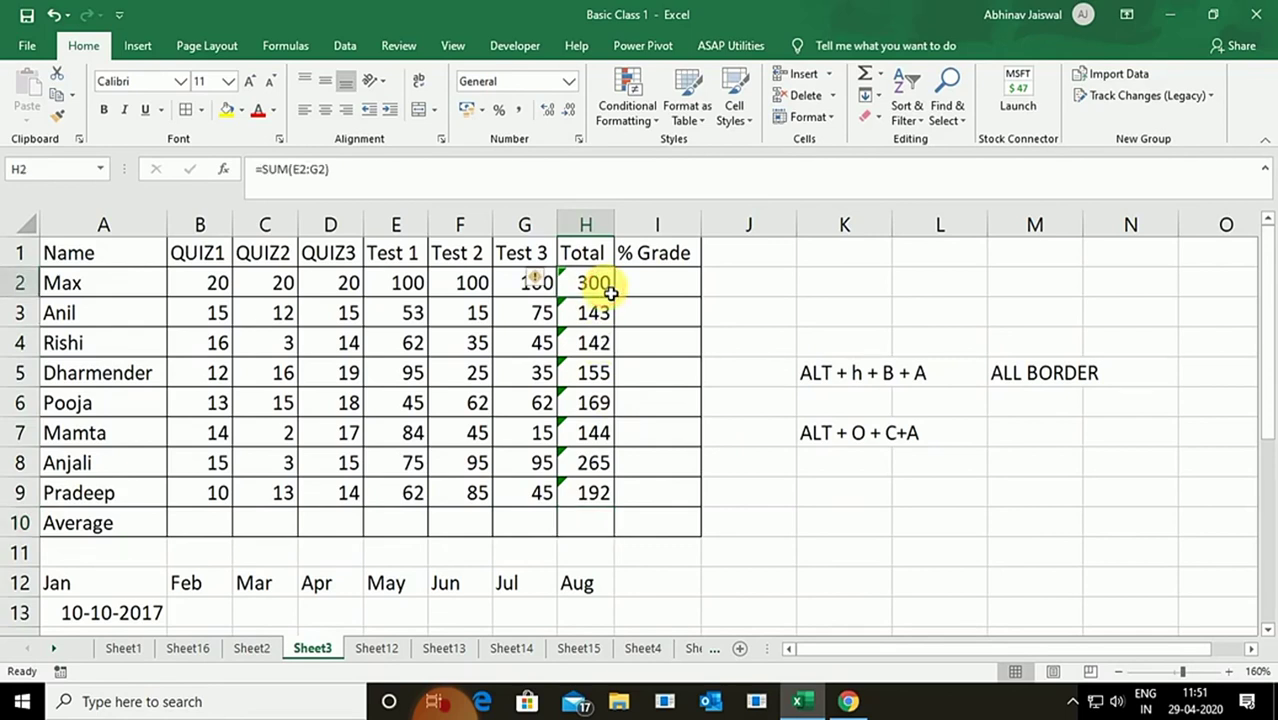
{"action": "left_click", "coordinate": [675, 290]}
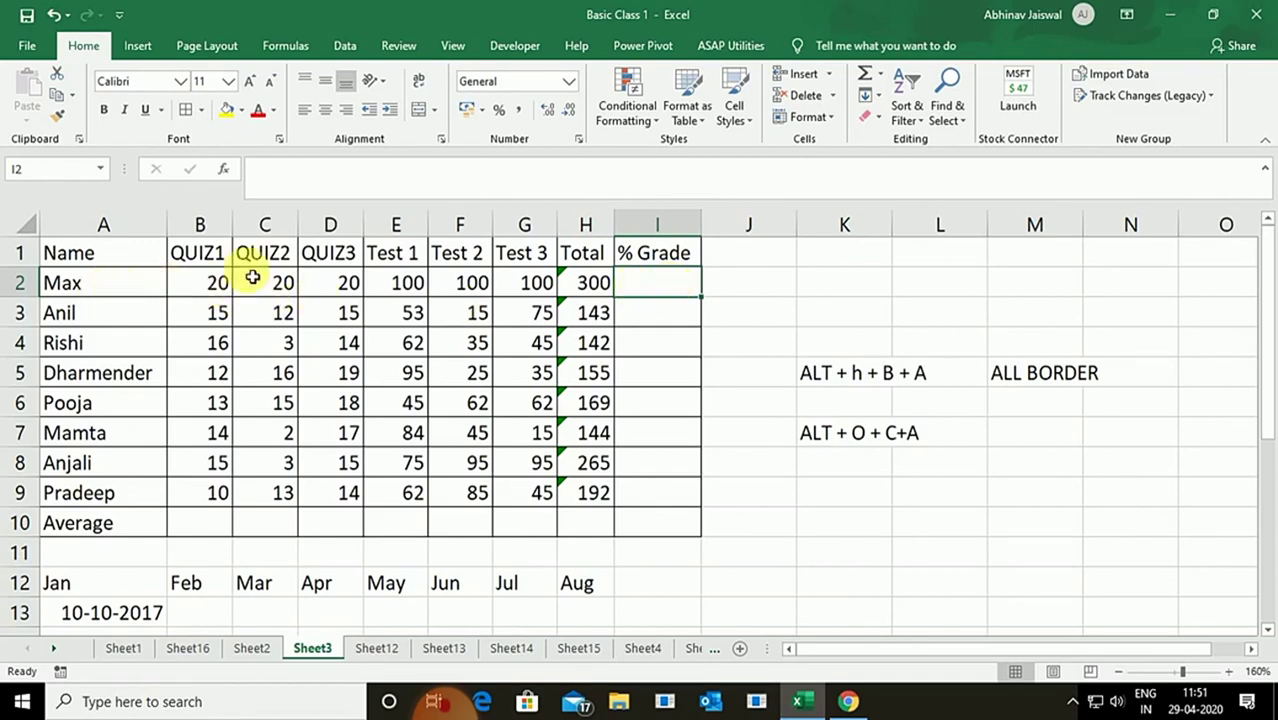
{"action": "left_click_drag", "start_coordinate": [593, 282], "coordinate": [588, 482]}
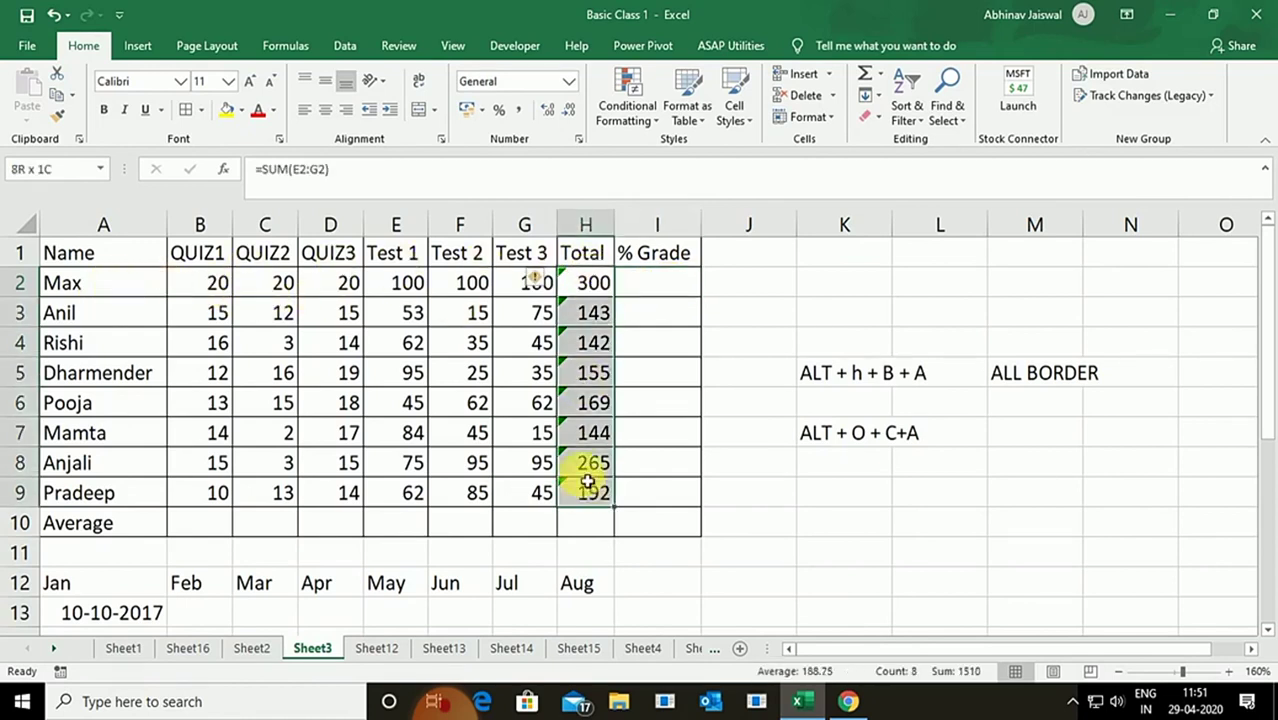
{"action": "left_click", "coordinate": [540, 279]}
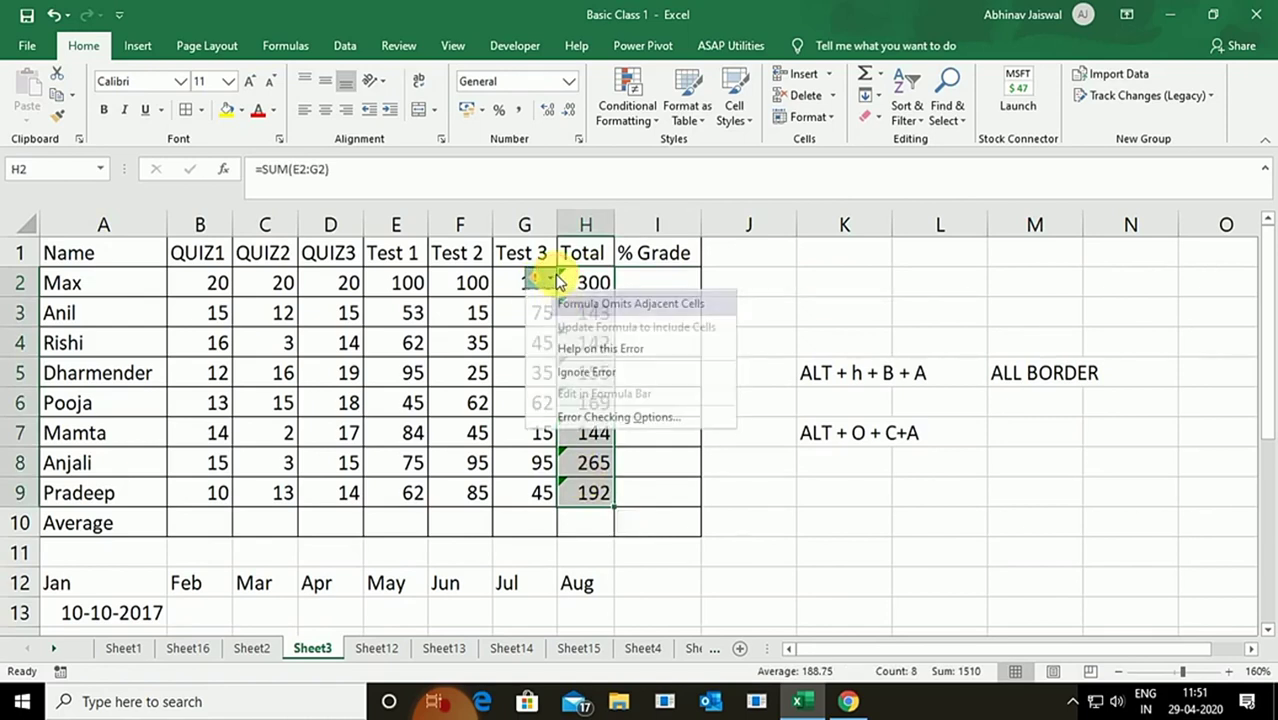
{"action": "left_click", "coordinate": [586, 371]}
Enter the formula =H3/H2 in % Grade cell I3 and fill it down the column through row 10.
{"action": "left_click", "coordinate": [660, 283]}
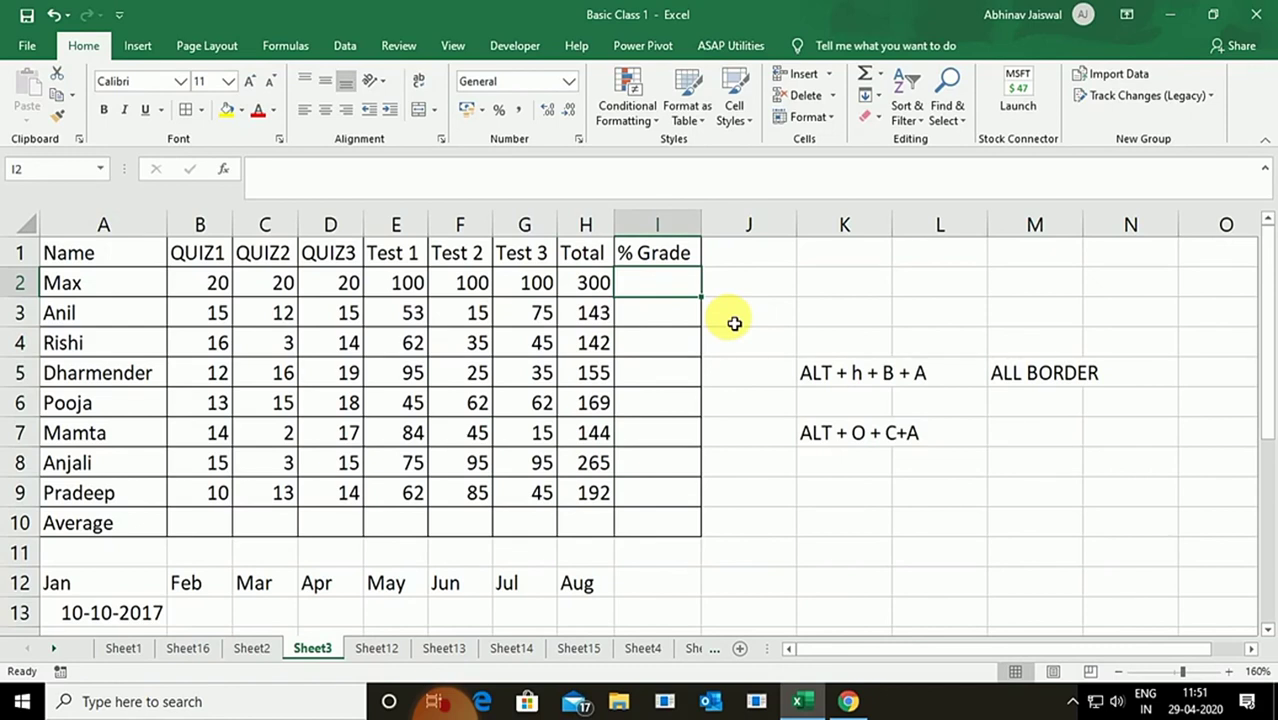
{"action": "key", "text": "Down"}
{"action": "type", "text": "="}
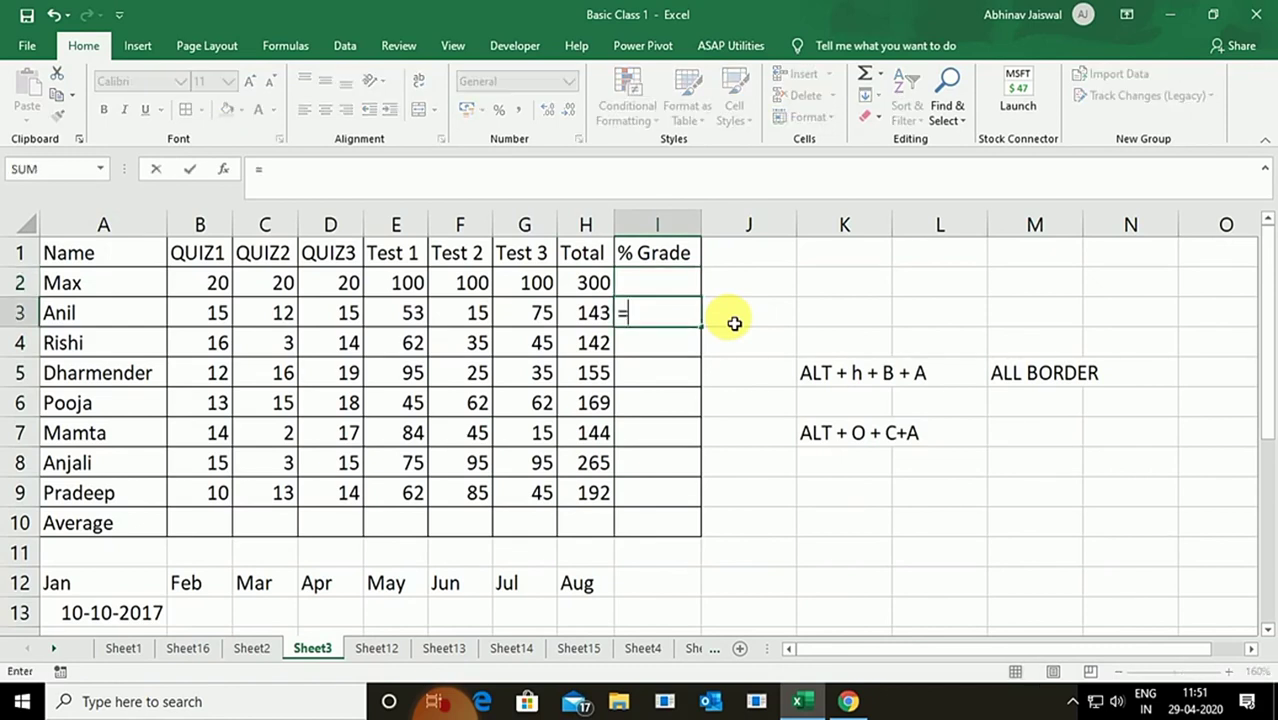
{"action": "key", "text": "Left"}
{"action": "type", "text": "/"}
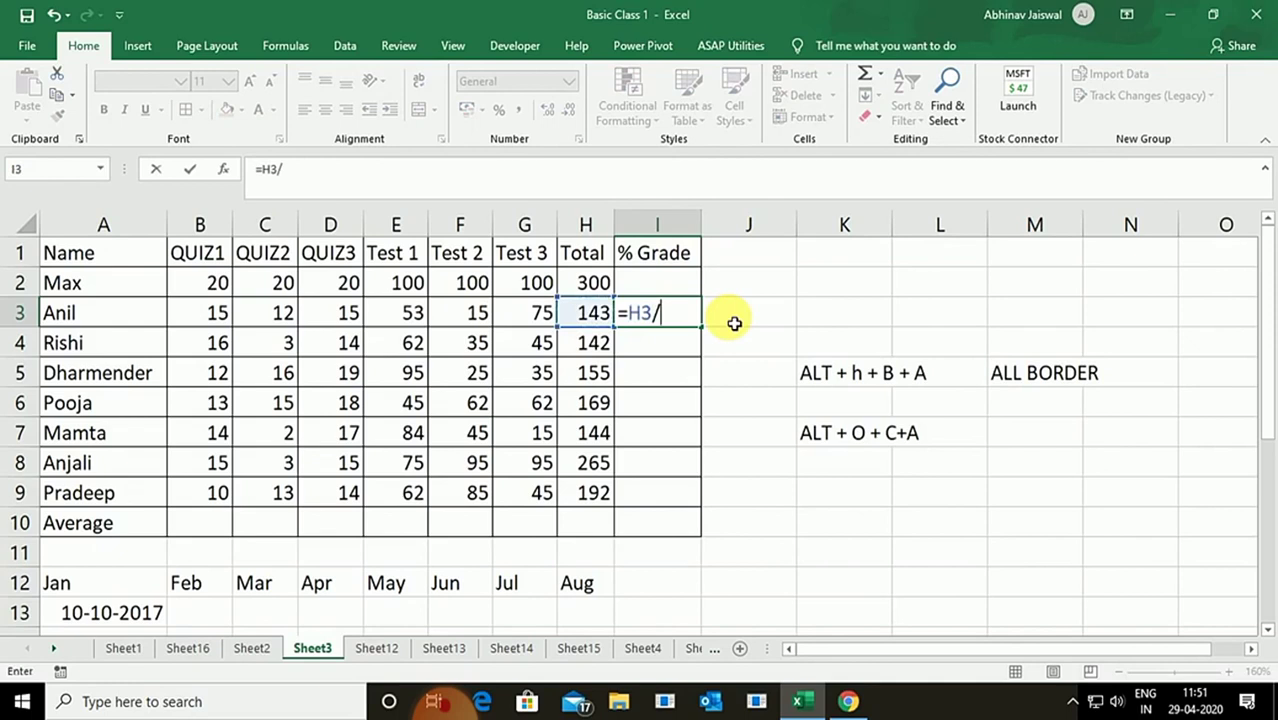
{"action": "key", "text": "Up"}
{"action": "key", "text": "Left"}
{"action": "key", "text": "ctrl+Return"}
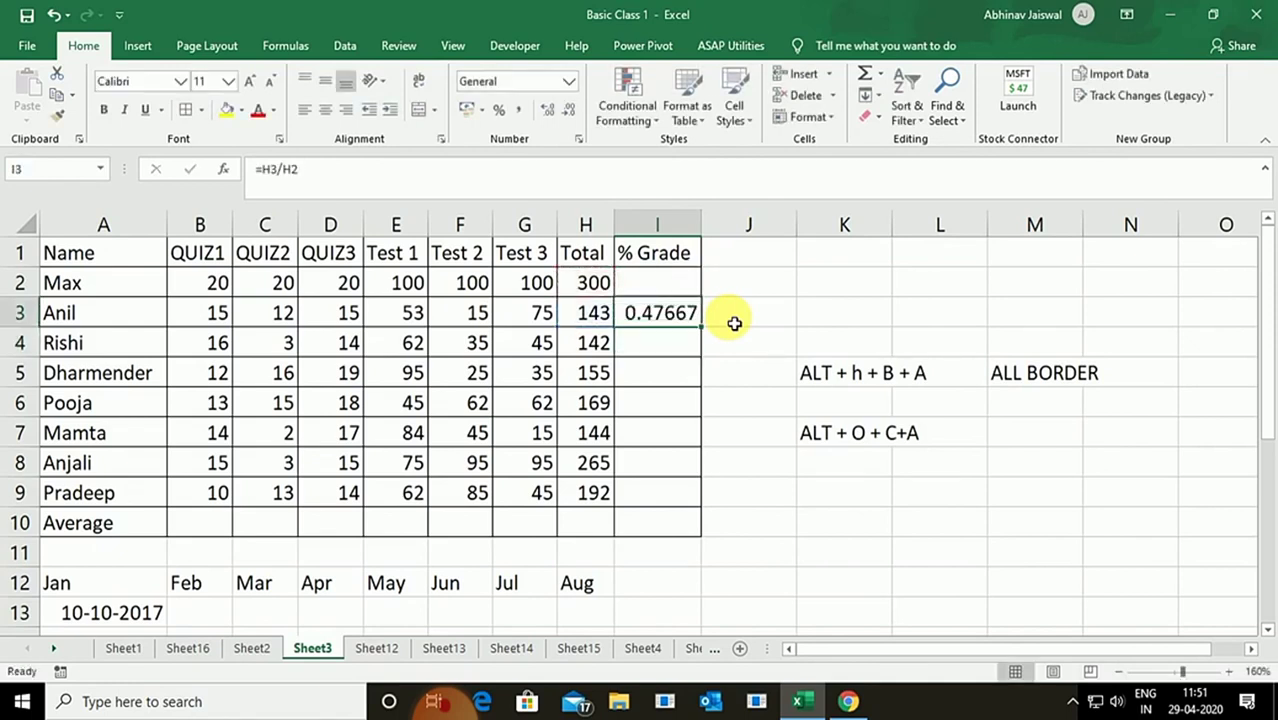
{"action": "double_click", "coordinate": [706, 330]}
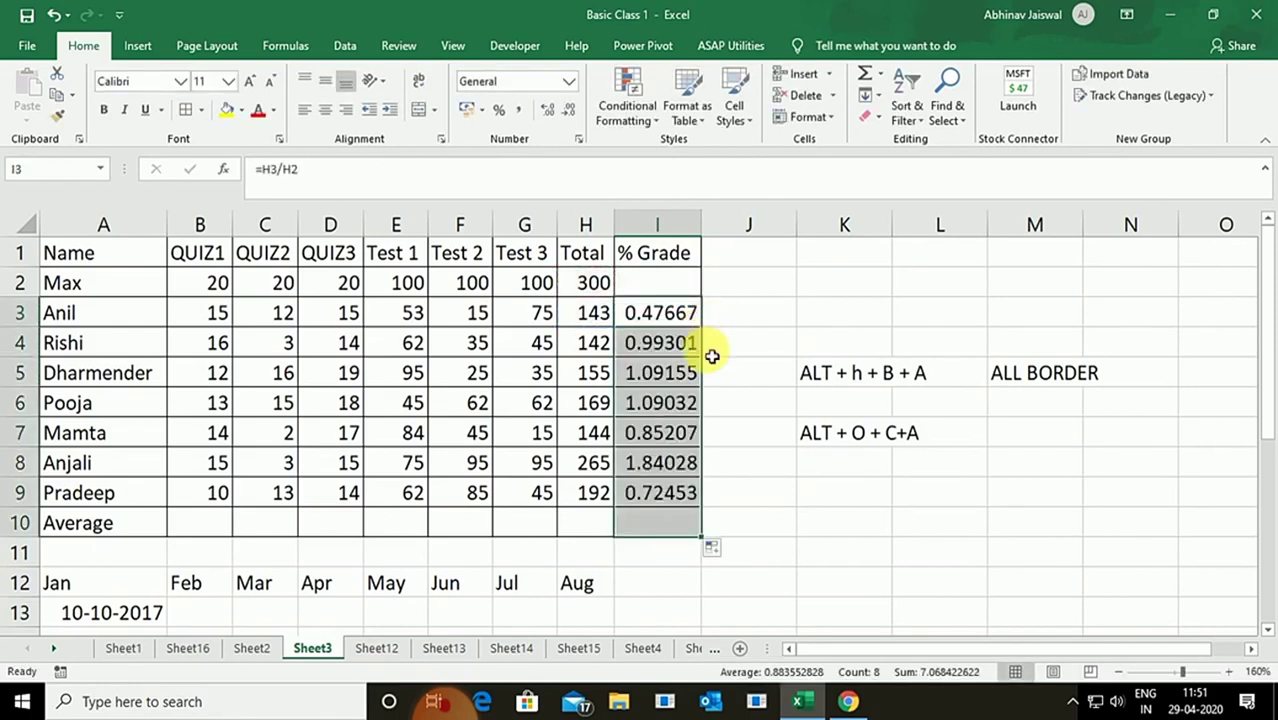
{"action": "left_click", "coordinate": [678, 530]}
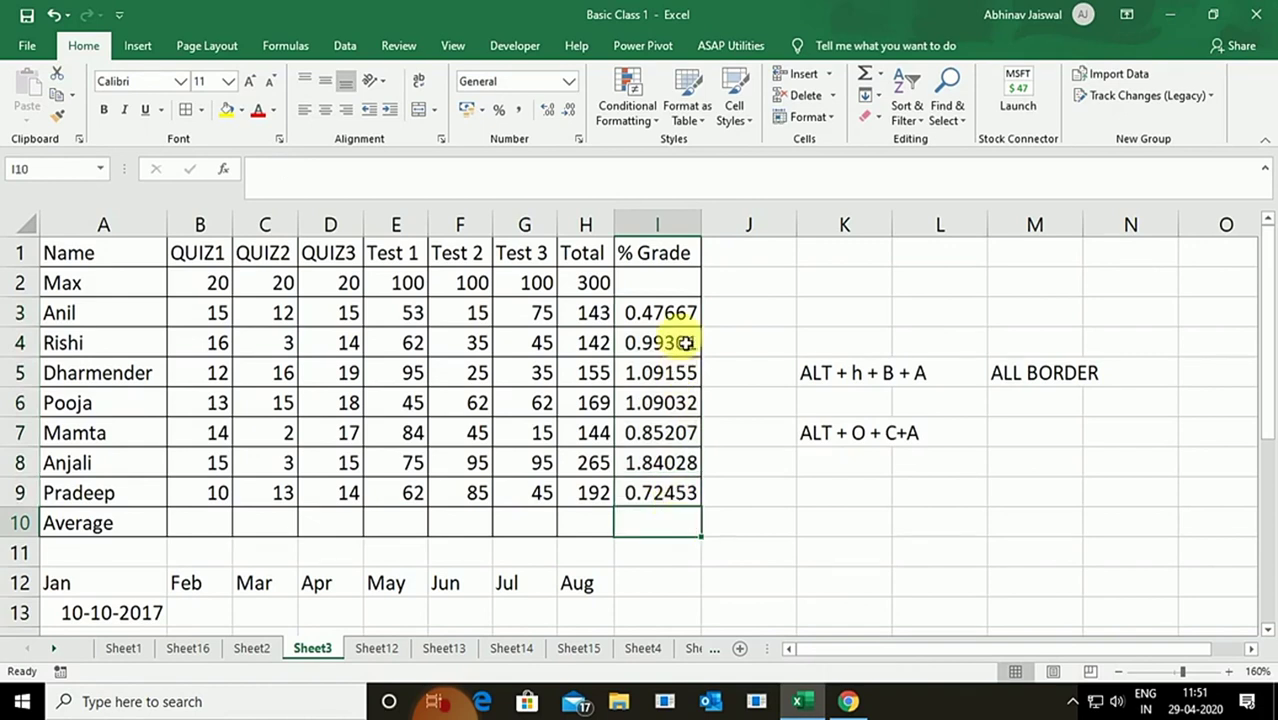
Format the % Grade values I3:I9 as percentages with one decimal place.
{"action": "left_click_drag", "start_coordinate": [672, 313], "coordinate": [685, 491]}
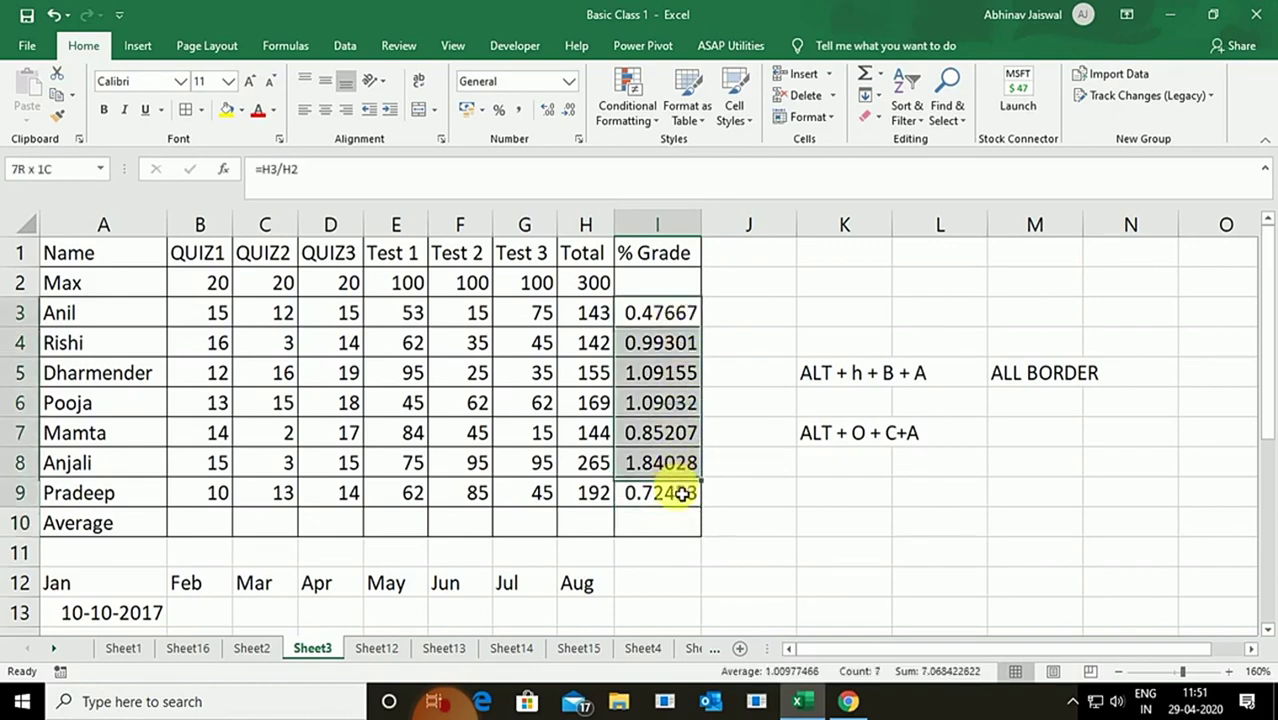
{"action": "left_click", "coordinate": [500, 108]}
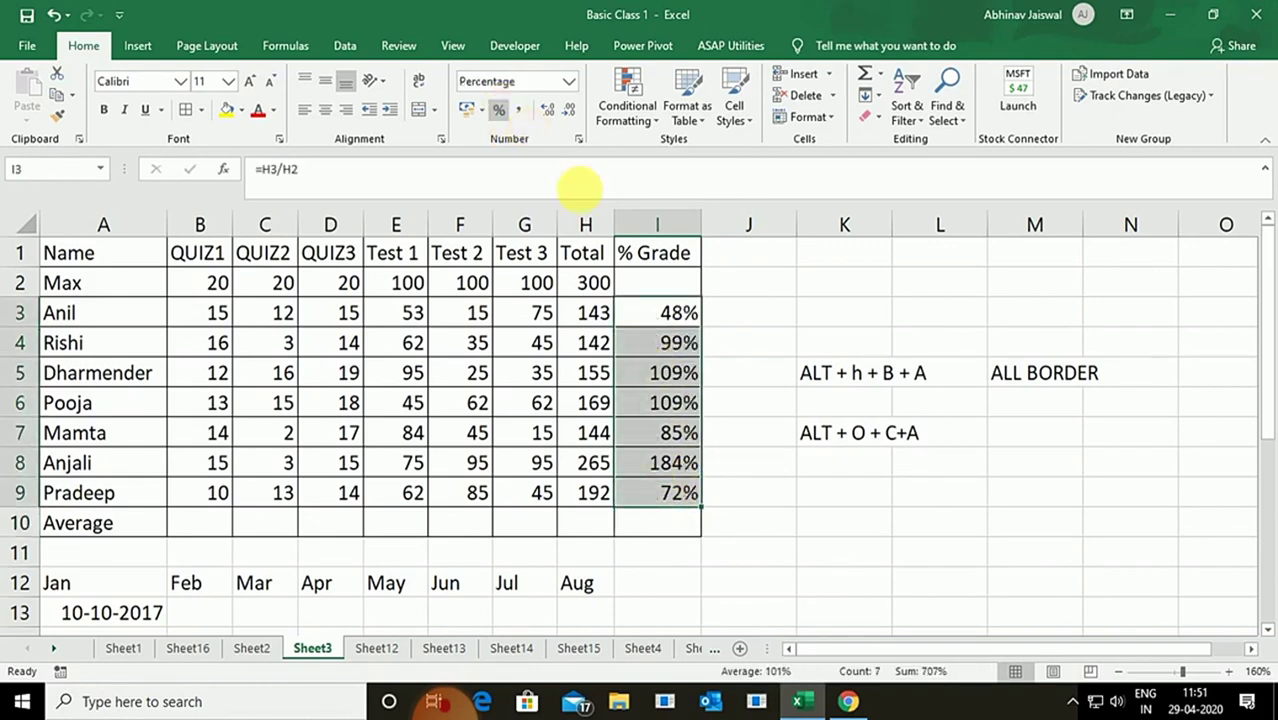
{"action": "left_click", "coordinate": [550, 108]}
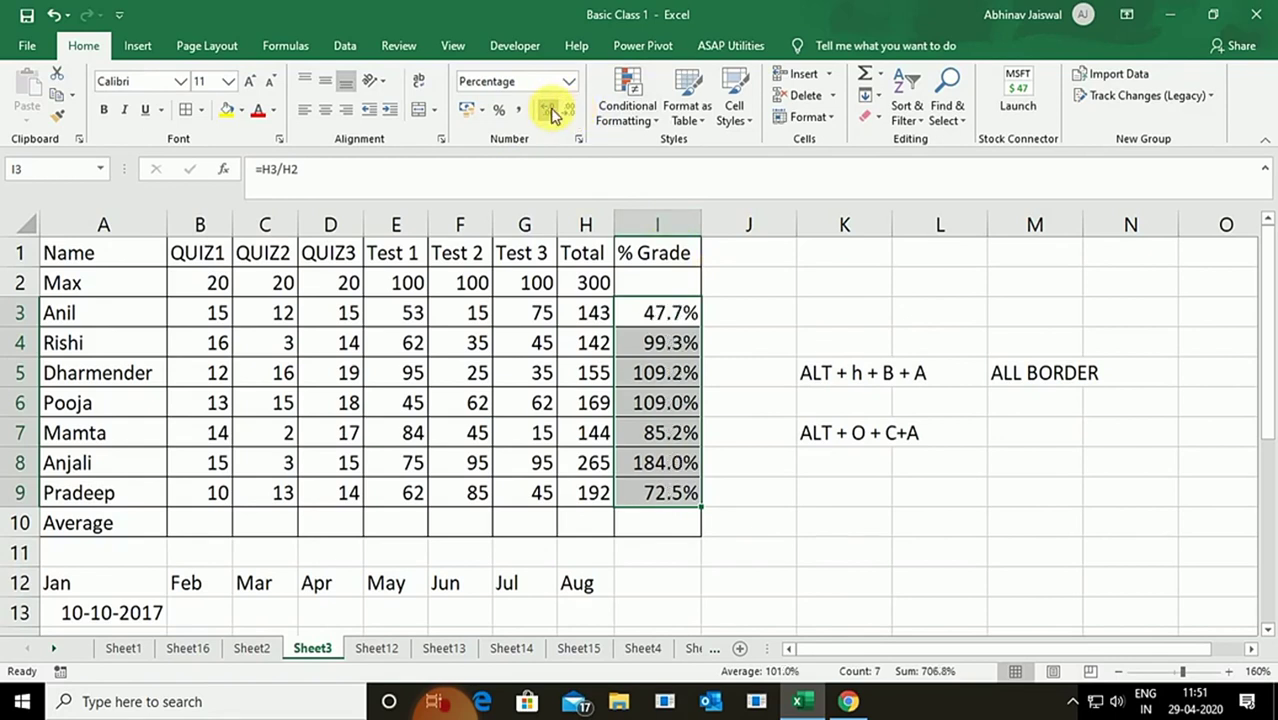
Increase the decimal places of the % Grade values I3:I9 to two.
{"action": "left_click", "coordinate": [550, 108]}
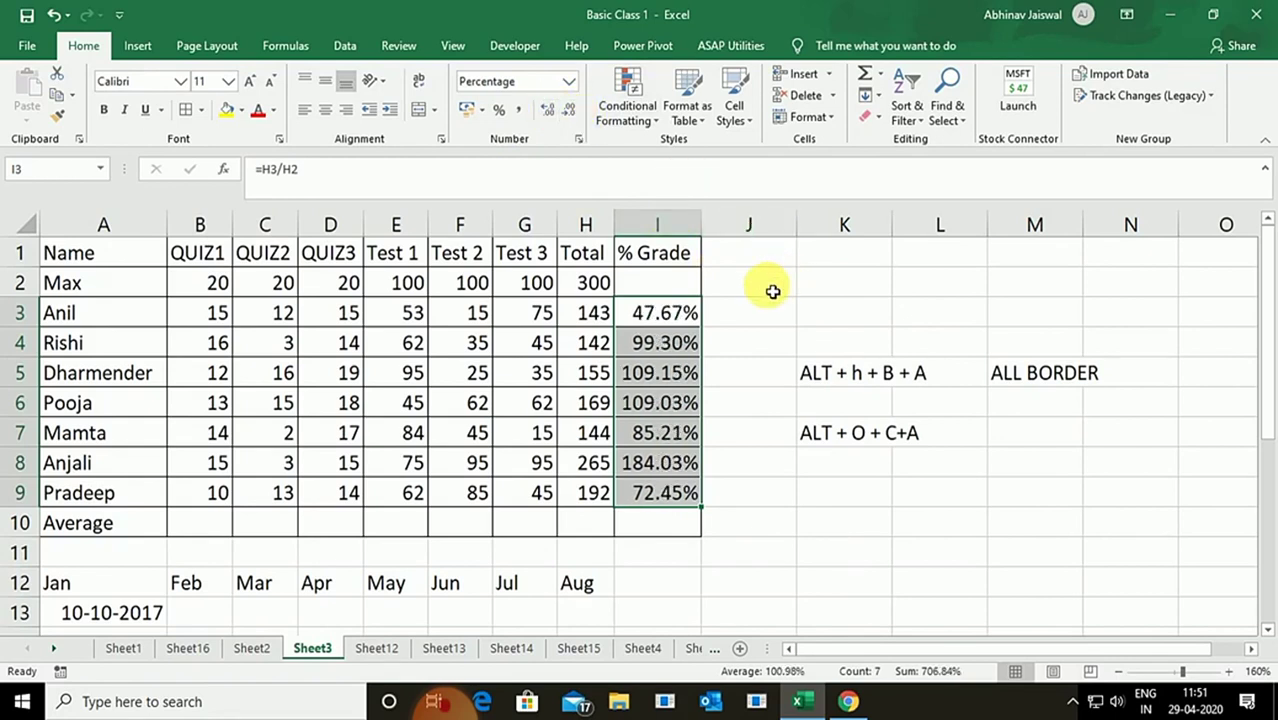
Review the % Grade formulas cell by cell from I3 down to I9 and back up to I3.
{"action": "left_click", "coordinate": [664, 312]}
{"action": "left_click", "coordinate": [664, 342]}
{"action": "left_click", "coordinate": [664, 372]}
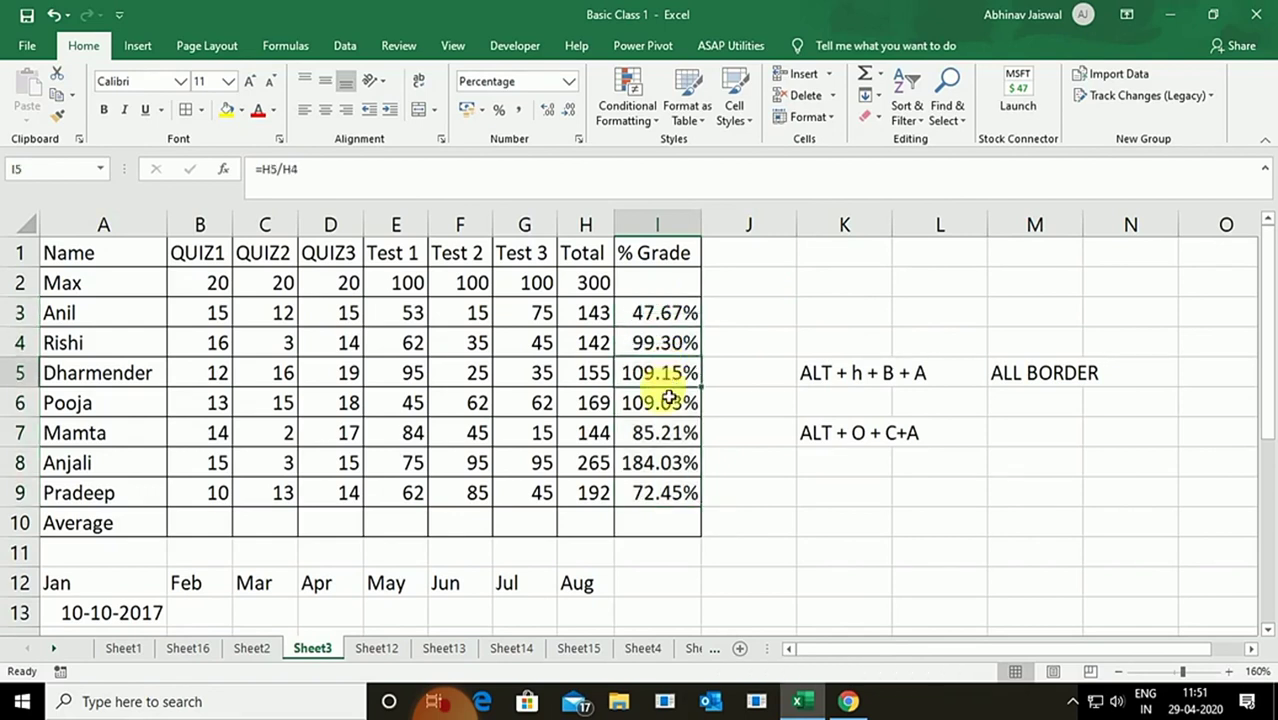
{"action": "left_click", "coordinate": [664, 402]}
{"action": "left_click", "coordinate": [662, 440]}
{"action": "left_click", "coordinate": [660, 468]}
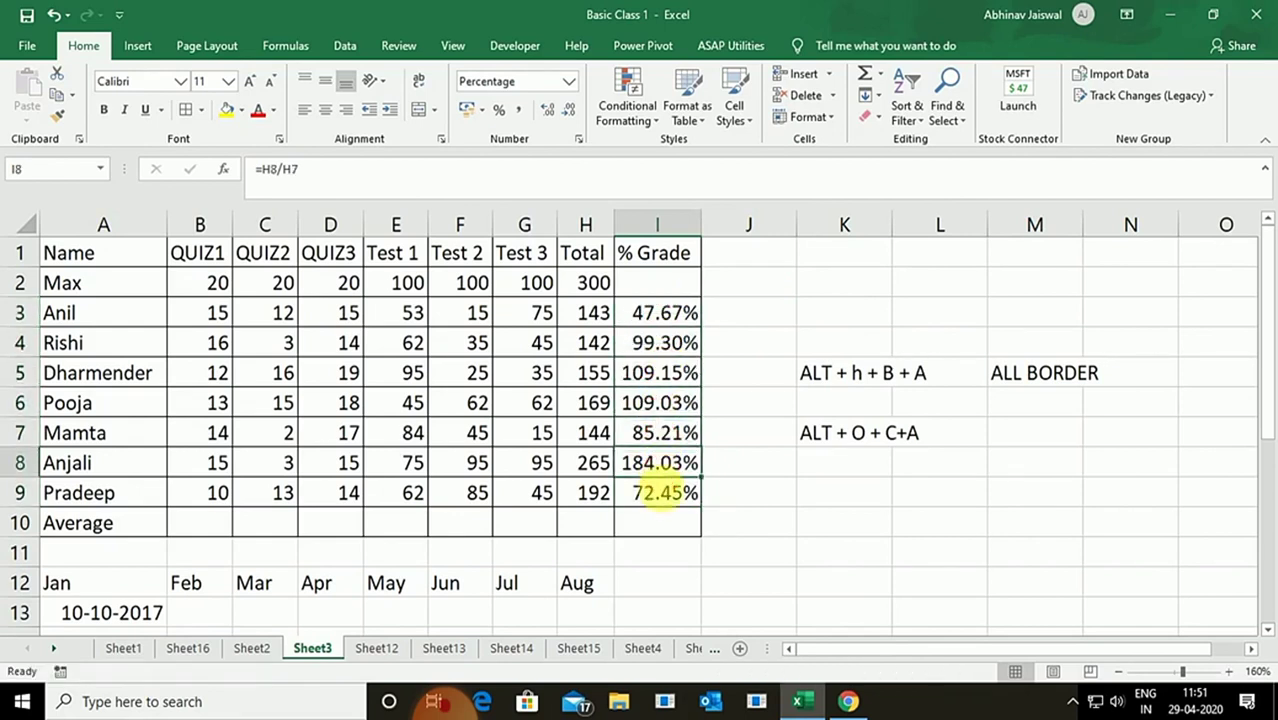
{"action": "left_click", "coordinate": [674, 492]}
{"action": "left_click", "coordinate": [664, 452]}
{"action": "left_click", "coordinate": [666, 432]}
{"action": "left_click", "coordinate": [660, 402]}
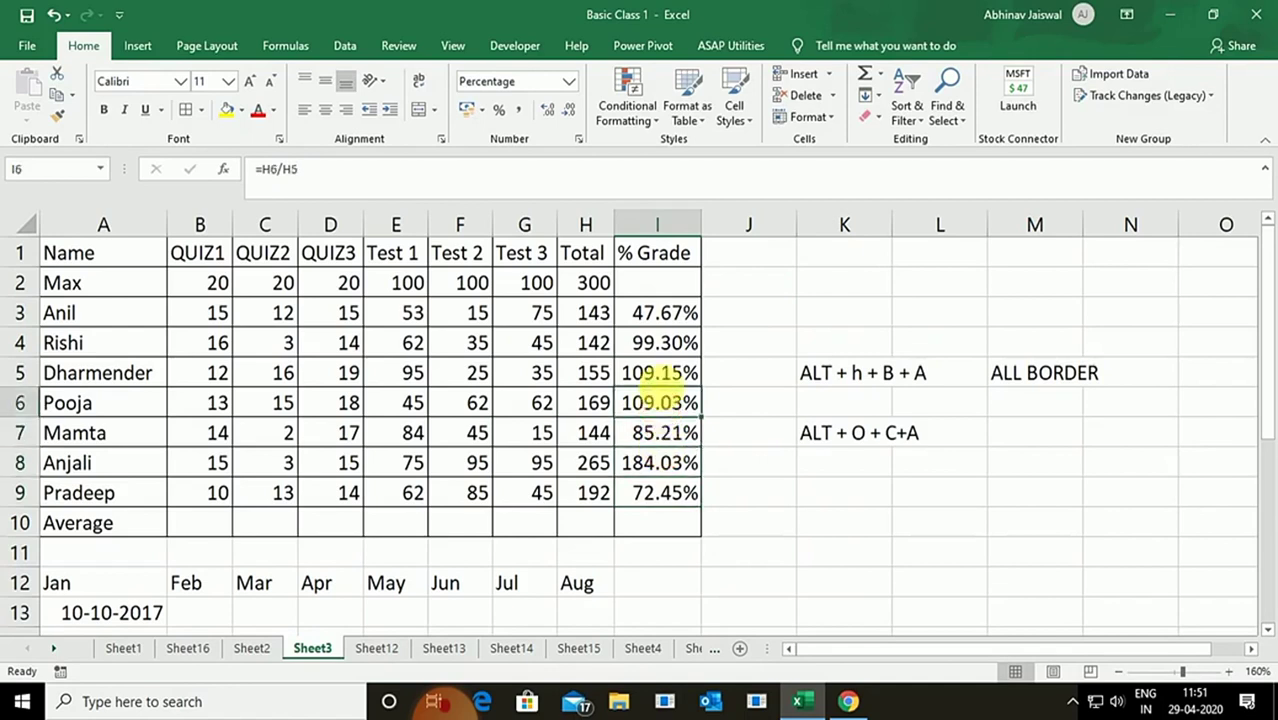
{"action": "left_click", "coordinate": [660, 372]}
{"action": "left_click", "coordinate": [662, 342]}
{"action": "left_click", "coordinate": [663, 318]}
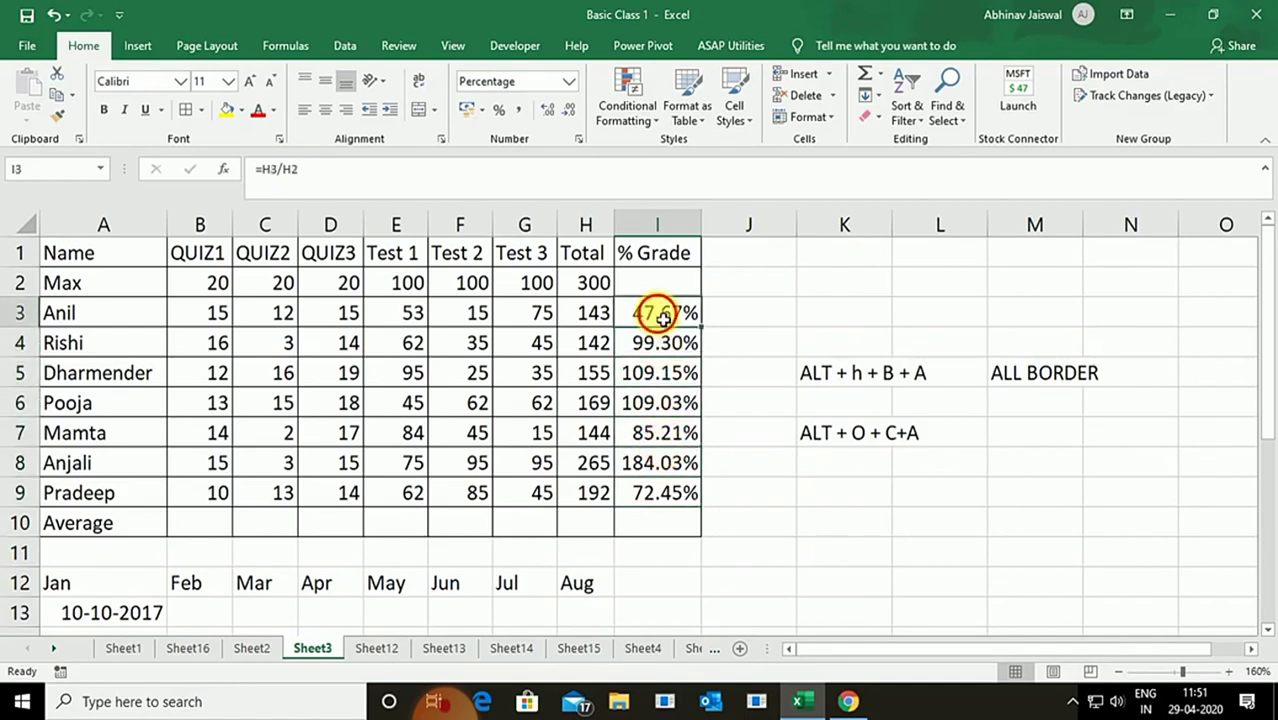
Inspect which cells each % Grade formula refers to, from I3 through I9, leaving the formulas unedited.
{"action": "double_click", "coordinate": [663, 316]}
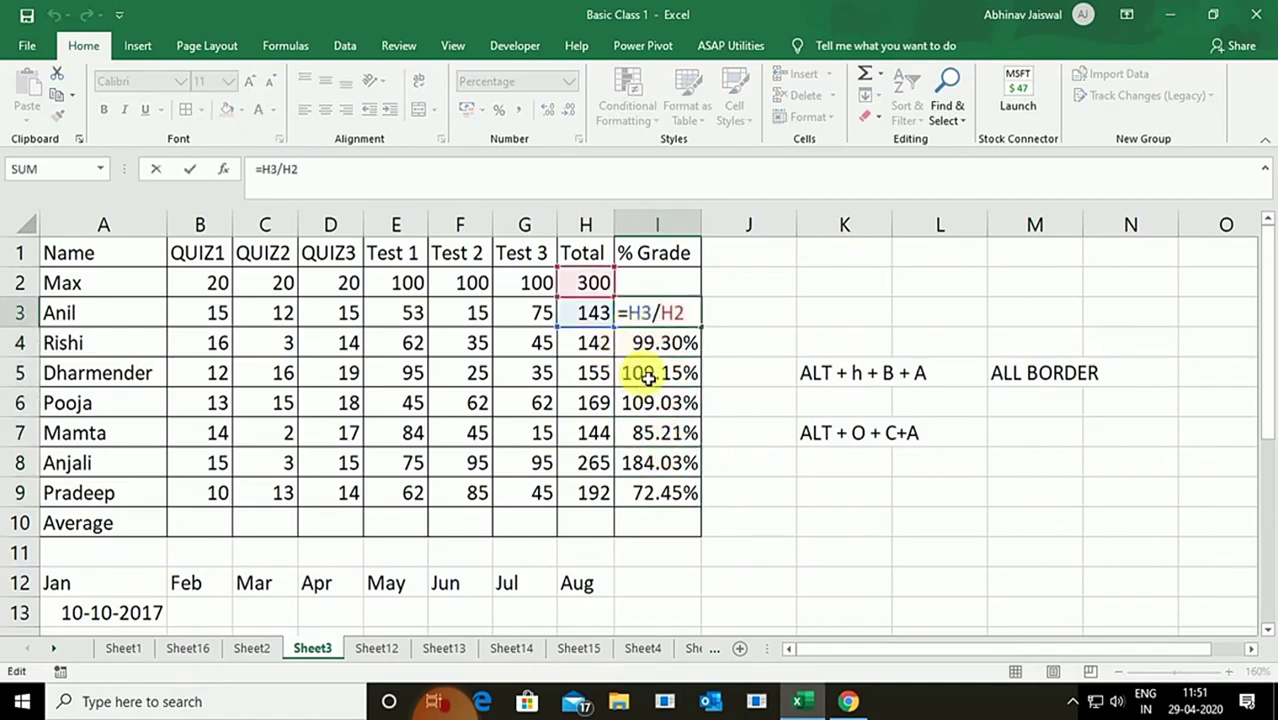
{"action": "key", "text": "Return"}
{"action": "key", "text": "F2"}
{"action": "key", "text": "Return"}
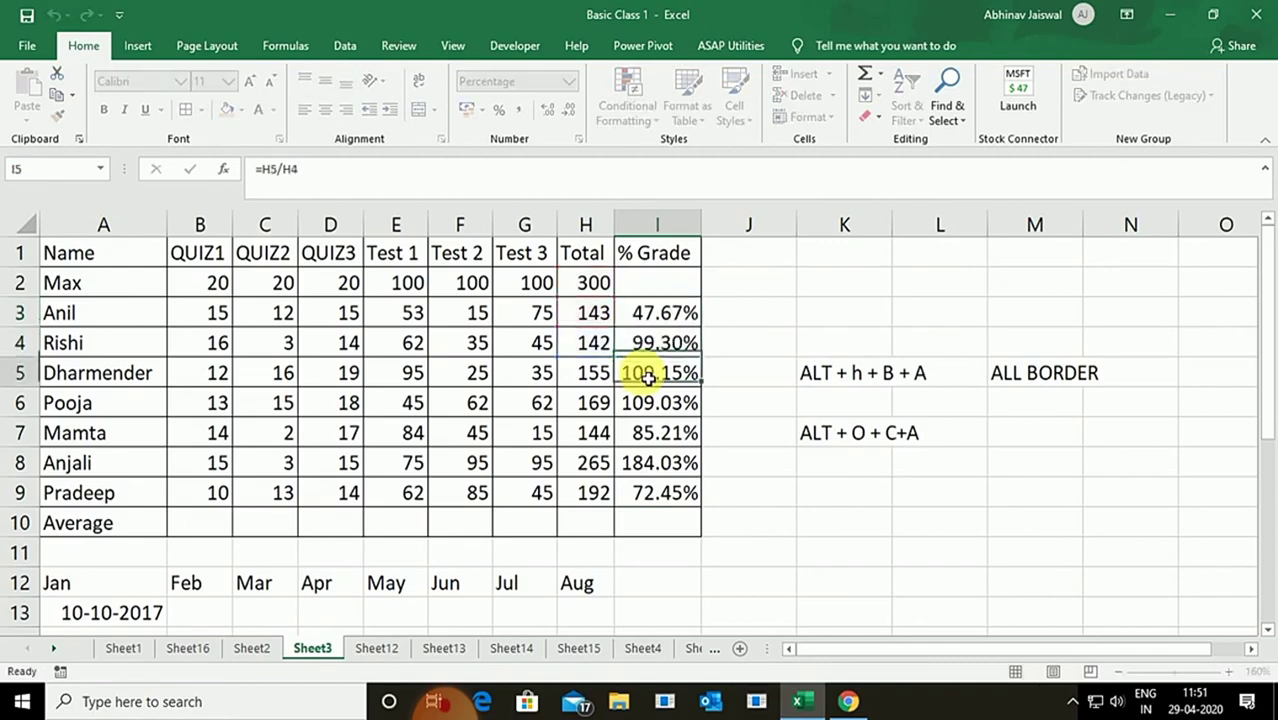
{"action": "key", "text": "F2"}
{"action": "key", "text": "Return"}
{"action": "key", "text": "F2"}
{"action": "key", "text": "Return"}
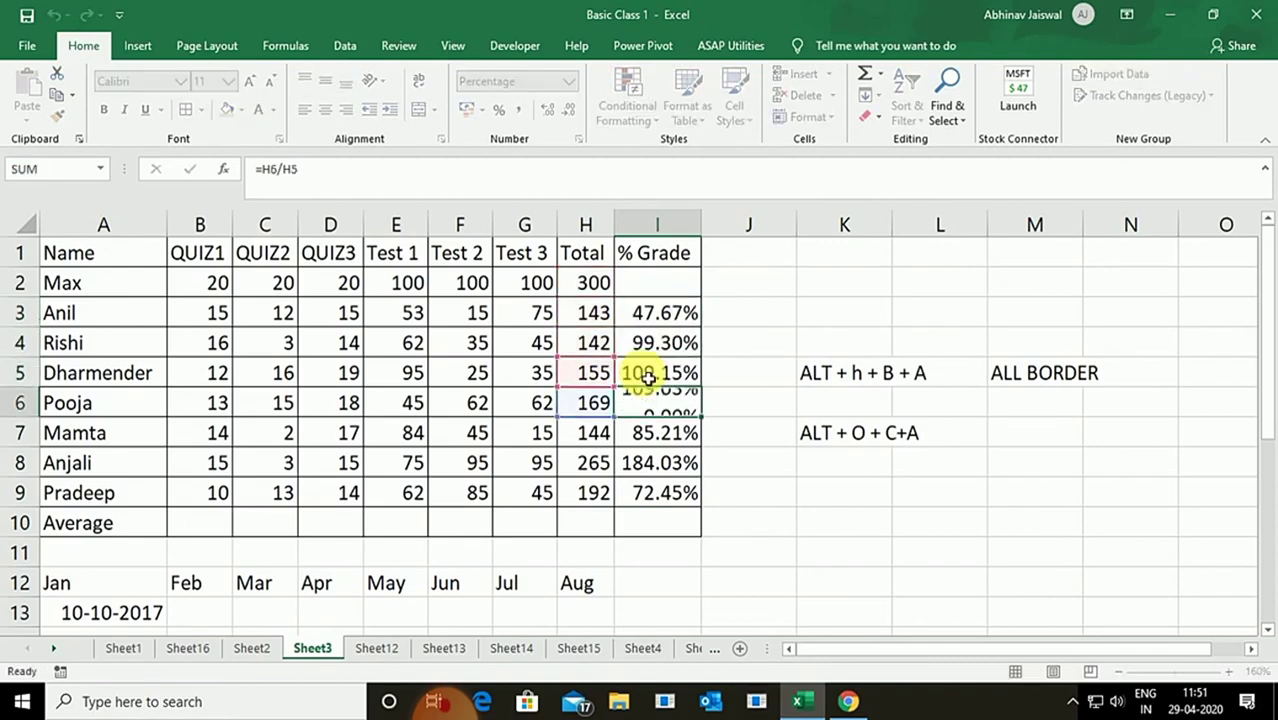
{"action": "key", "text": "F2"}
{"action": "key", "text": "Return"}
{"action": "key", "text": "F2"}
{"action": "key", "text": "Return"}
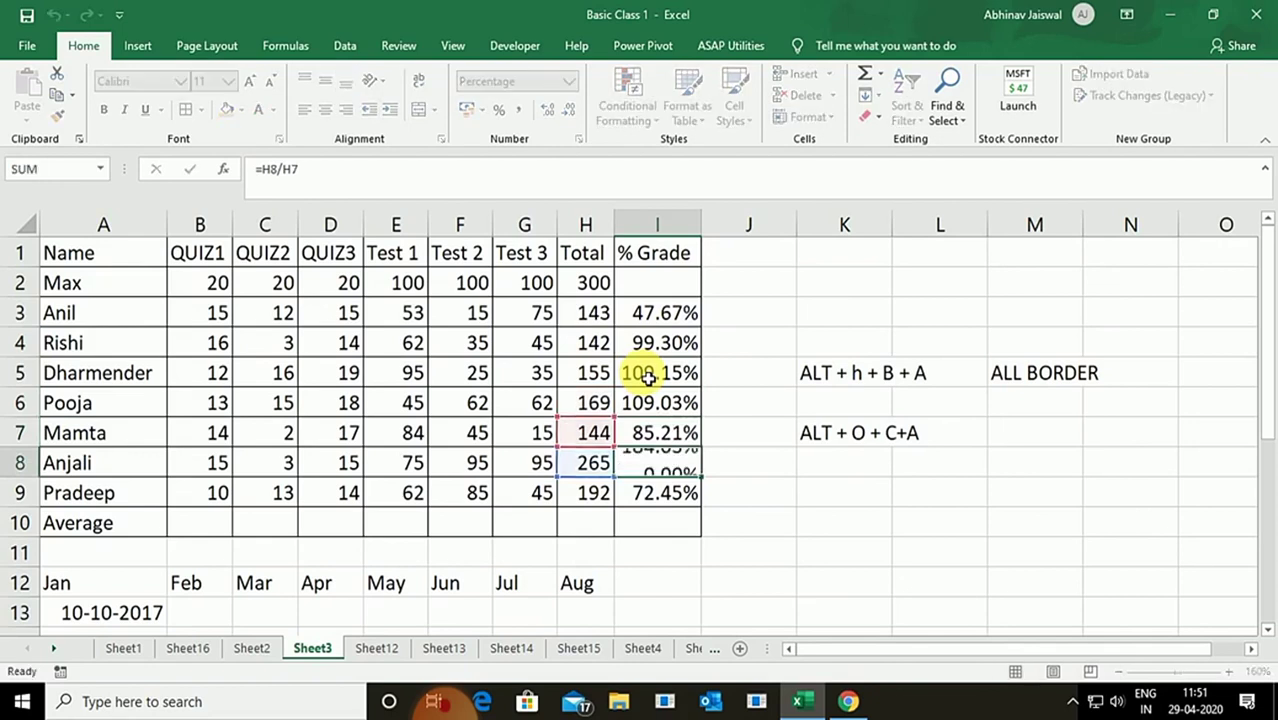
{"action": "key", "text": "F2"}
{"action": "key", "text": "Return"}
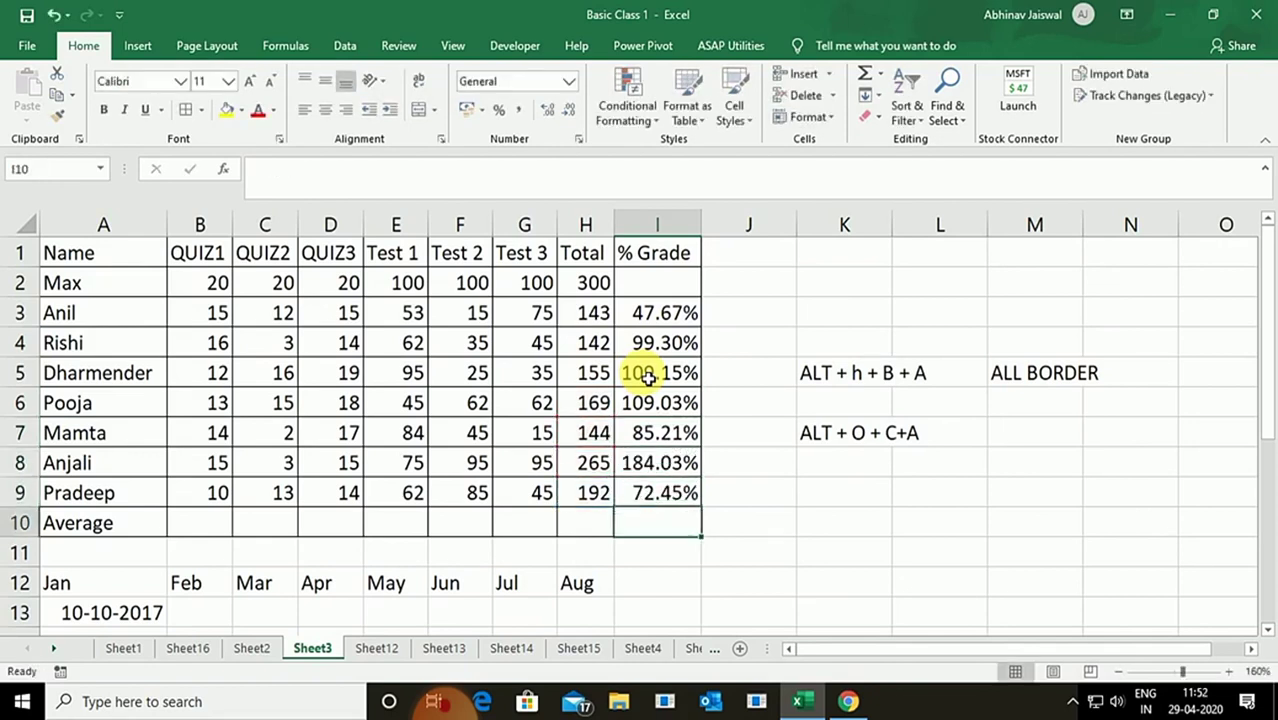
Change the formula in I3 to =H3/$H$2, fill it down the % Grade column to I9, and spot-check the filled cells.
{"action": "left_click", "coordinate": [661, 309]}
{"action": "key", "text": "F2"}
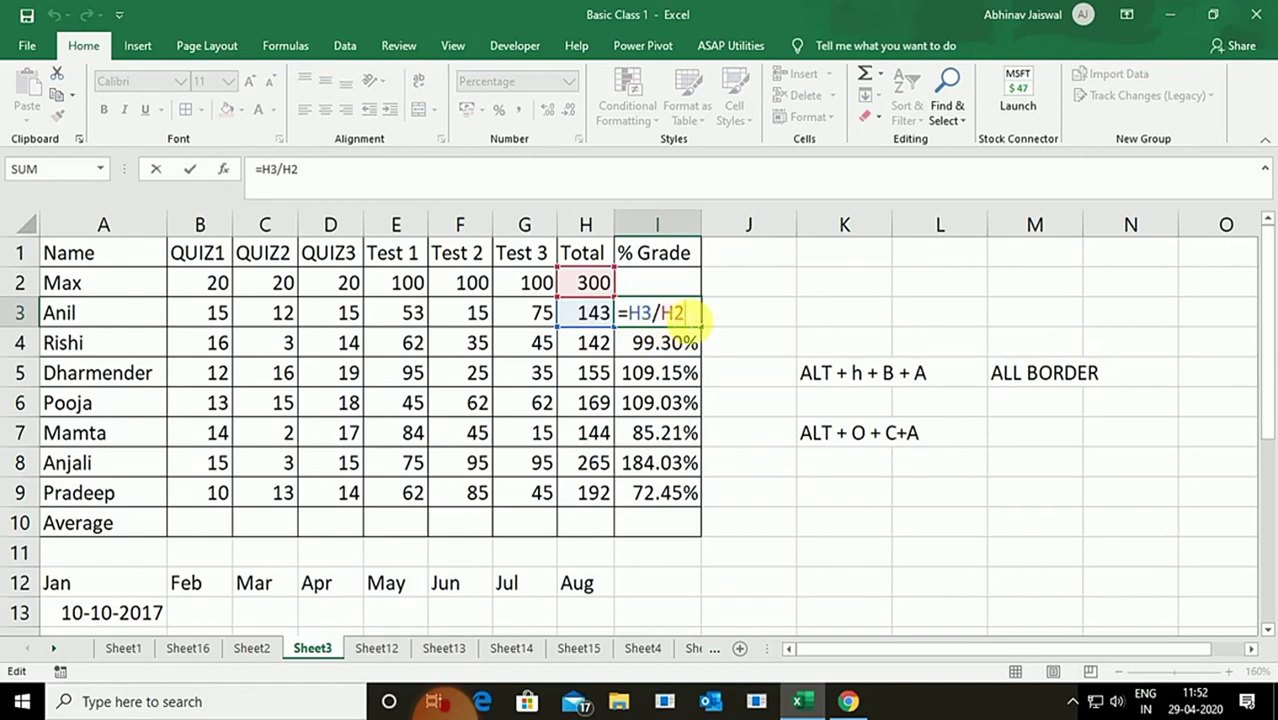
{"action": "left_click_drag", "start_coordinate": [686, 314], "coordinate": [662, 315]}
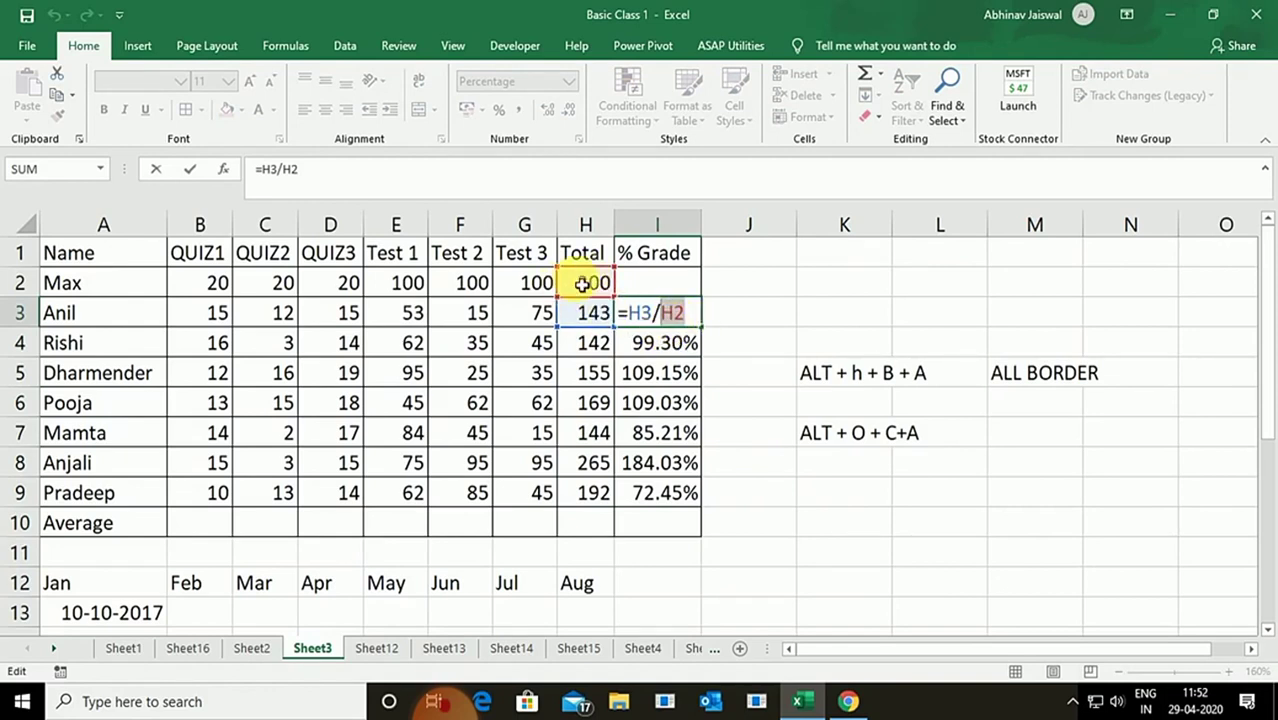
{"action": "key", "text": "F4"}
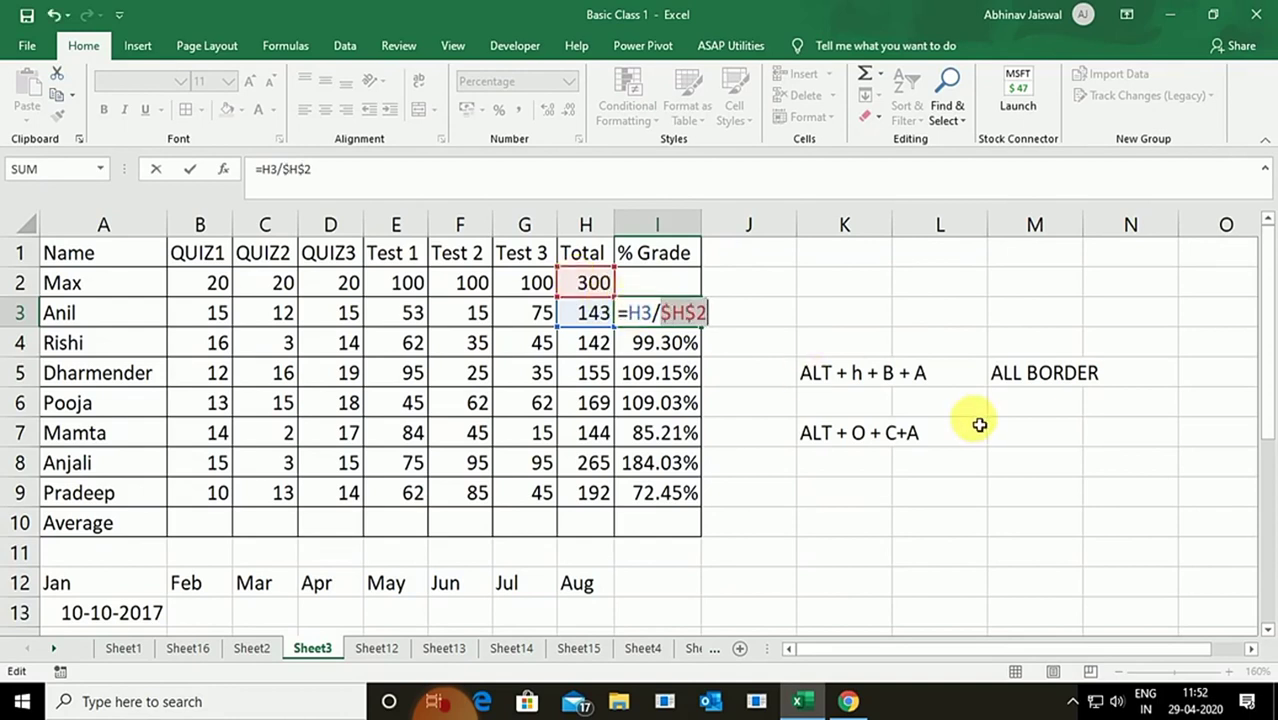
{"action": "key", "text": "Return"}
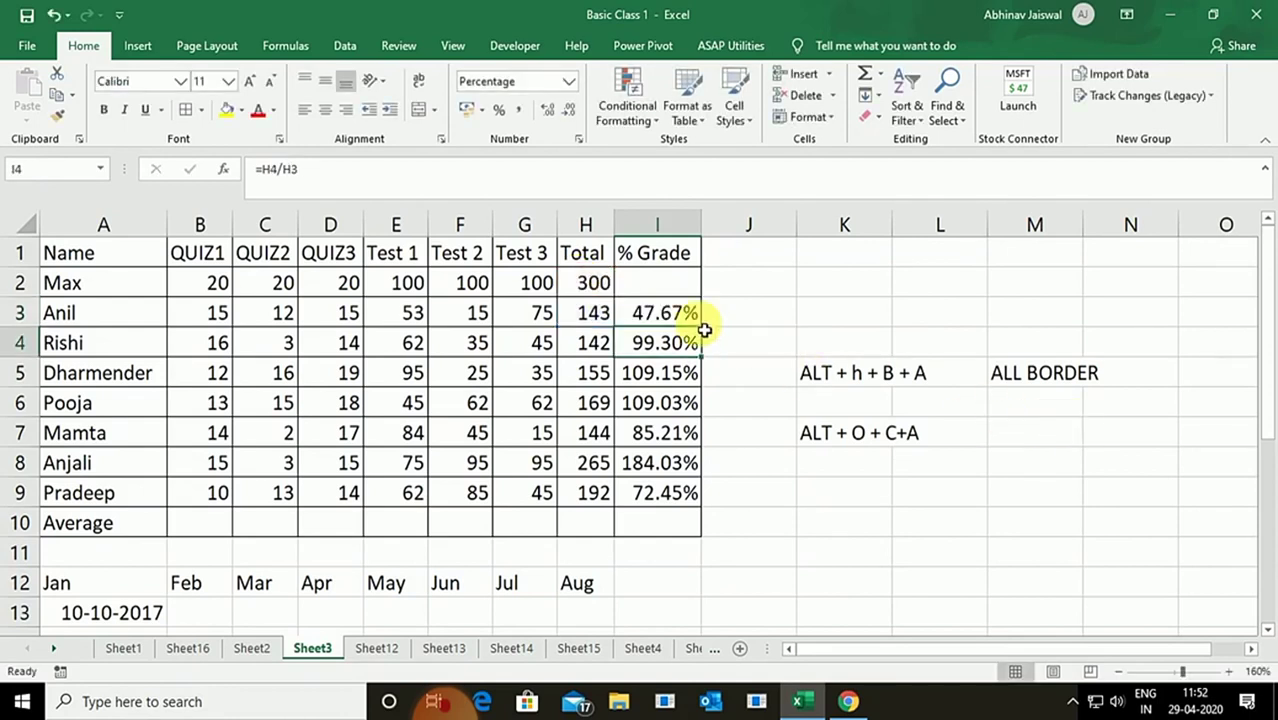
{"action": "left_click", "coordinate": [697, 318]}
{"action": "double_click", "coordinate": [702, 329]}
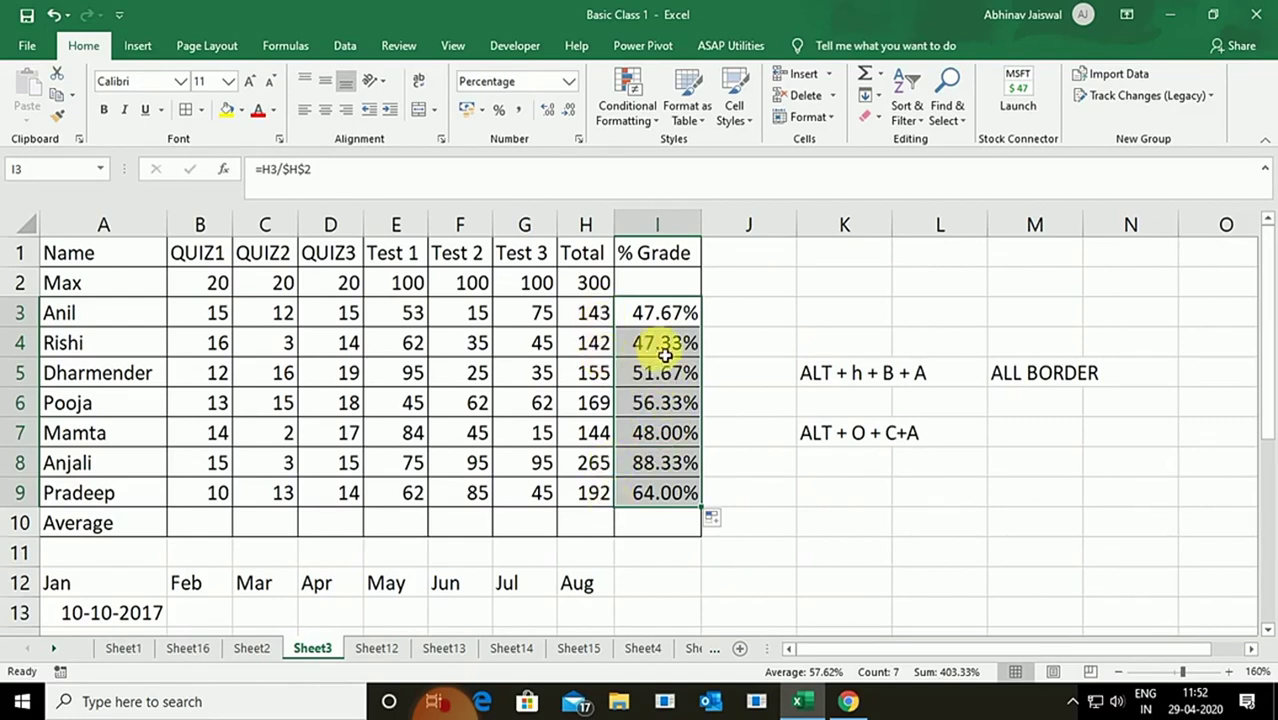
{"action": "left_click", "coordinate": [596, 283]}
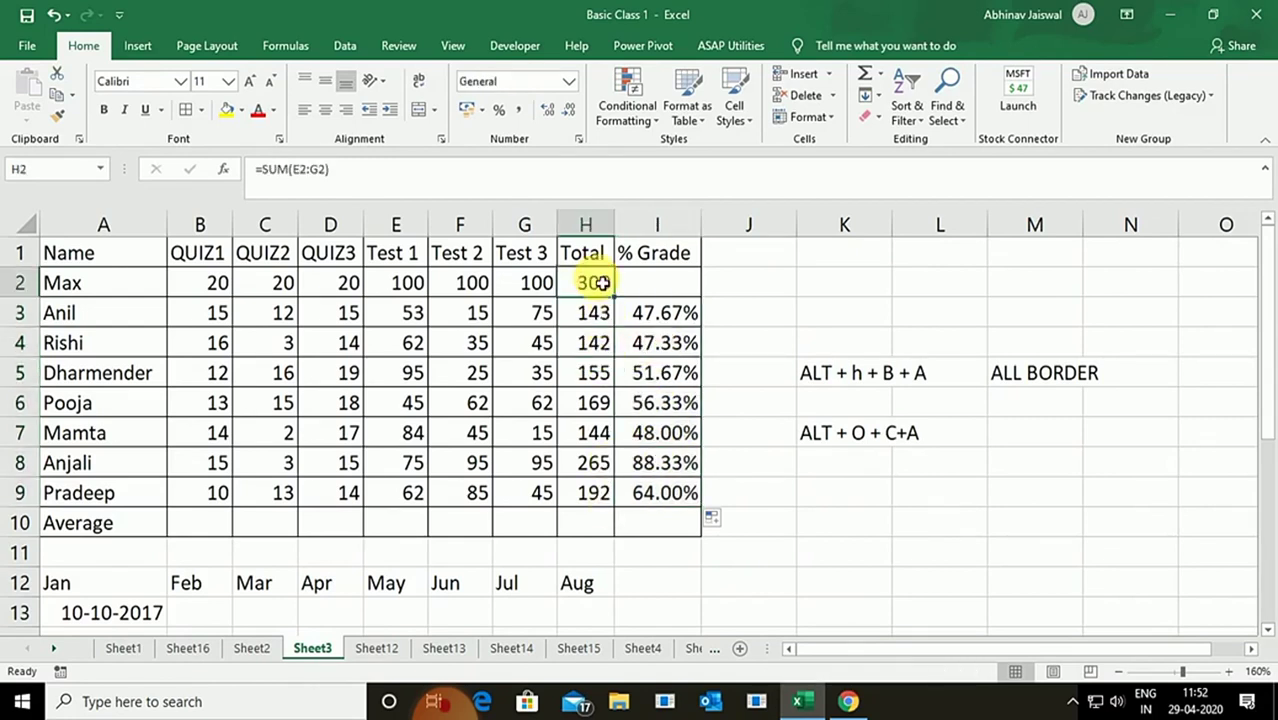
{"action": "left_click", "coordinate": [665, 373]}
{"action": "left_click", "coordinate": [666, 433]}
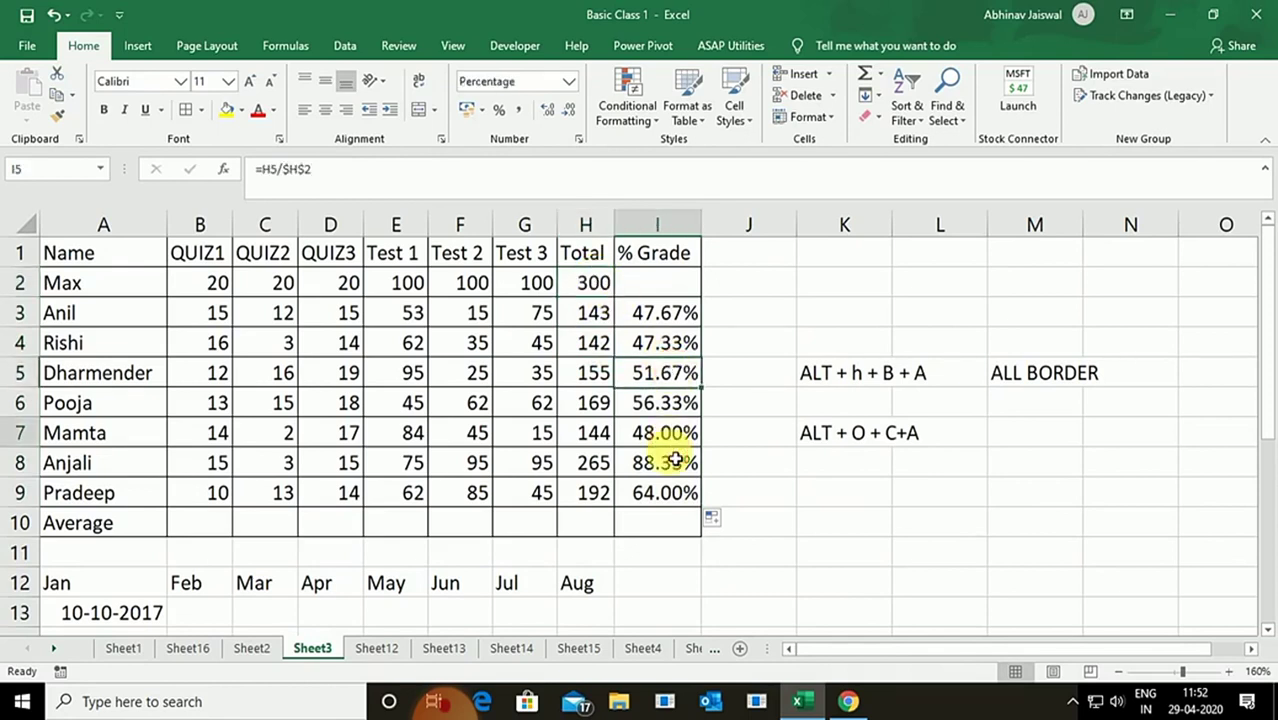
{"action": "left_click", "coordinate": [670, 493]}
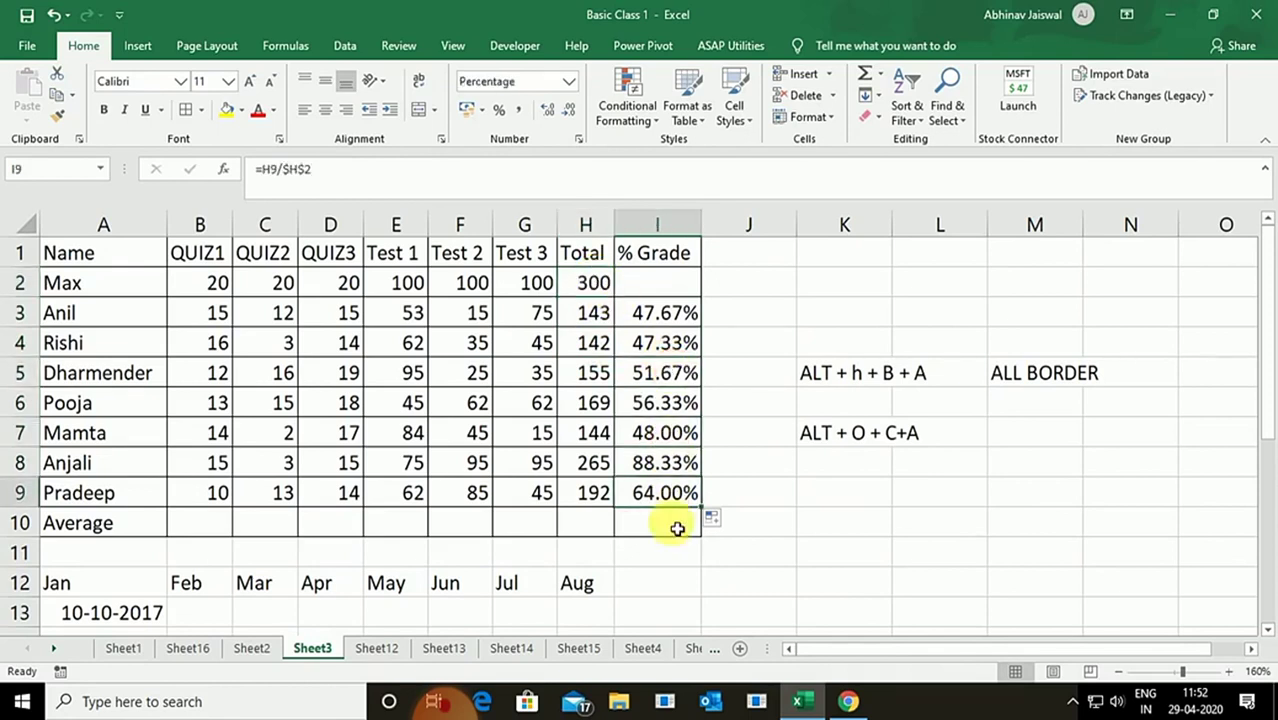
Enter the formula =AVERAGE(B3:B9) in Average cell B10 for the QUIZ1 marks.
{"action": "left_click", "coordinate": [200, 520]}
{"action": "type", "text": "=AV"}
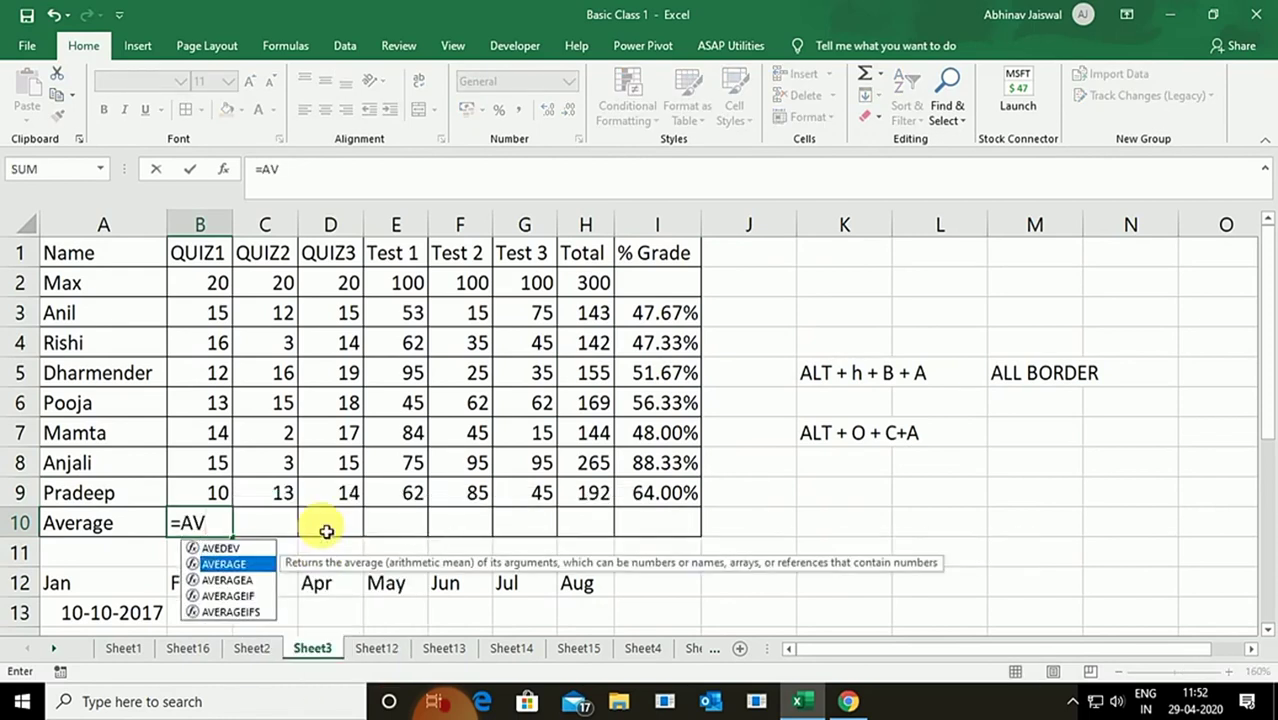
{"action": "key", "text": "Tab"}
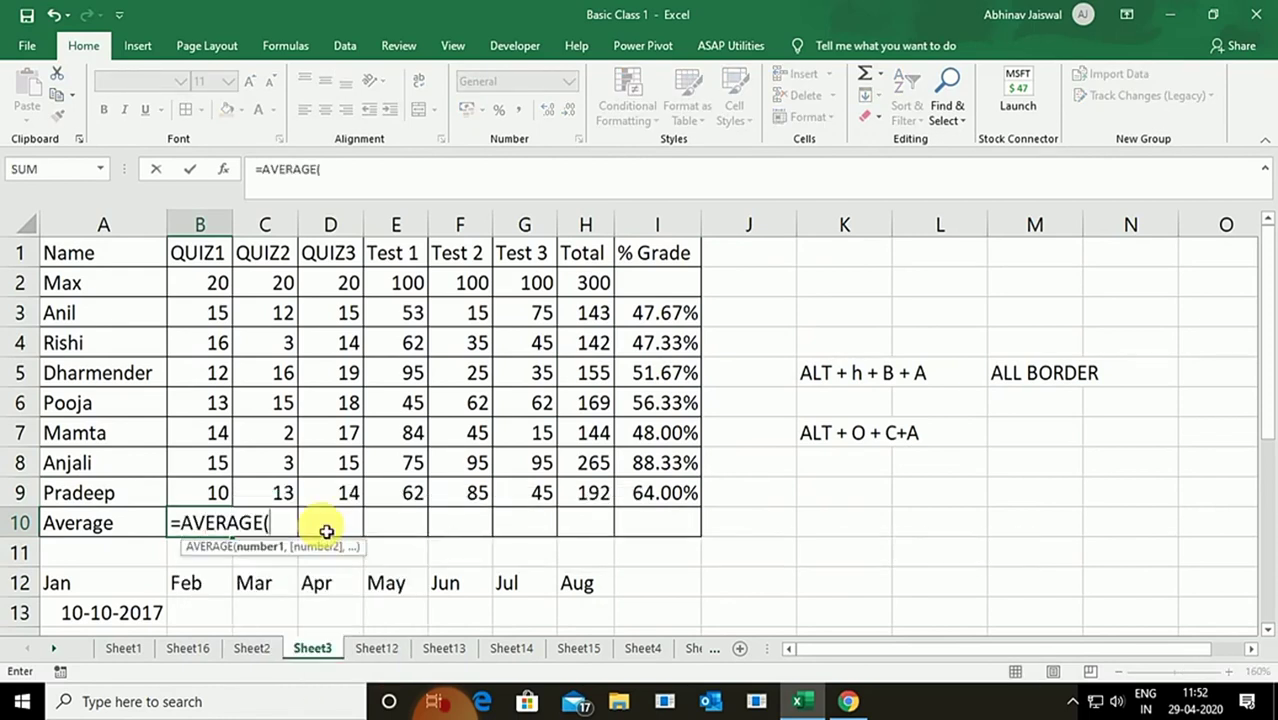
{"action": "key", "text": "Up"}
{"action": "key", "text": "Up"}
{"action": "key", "text": "ctrl+Up"}
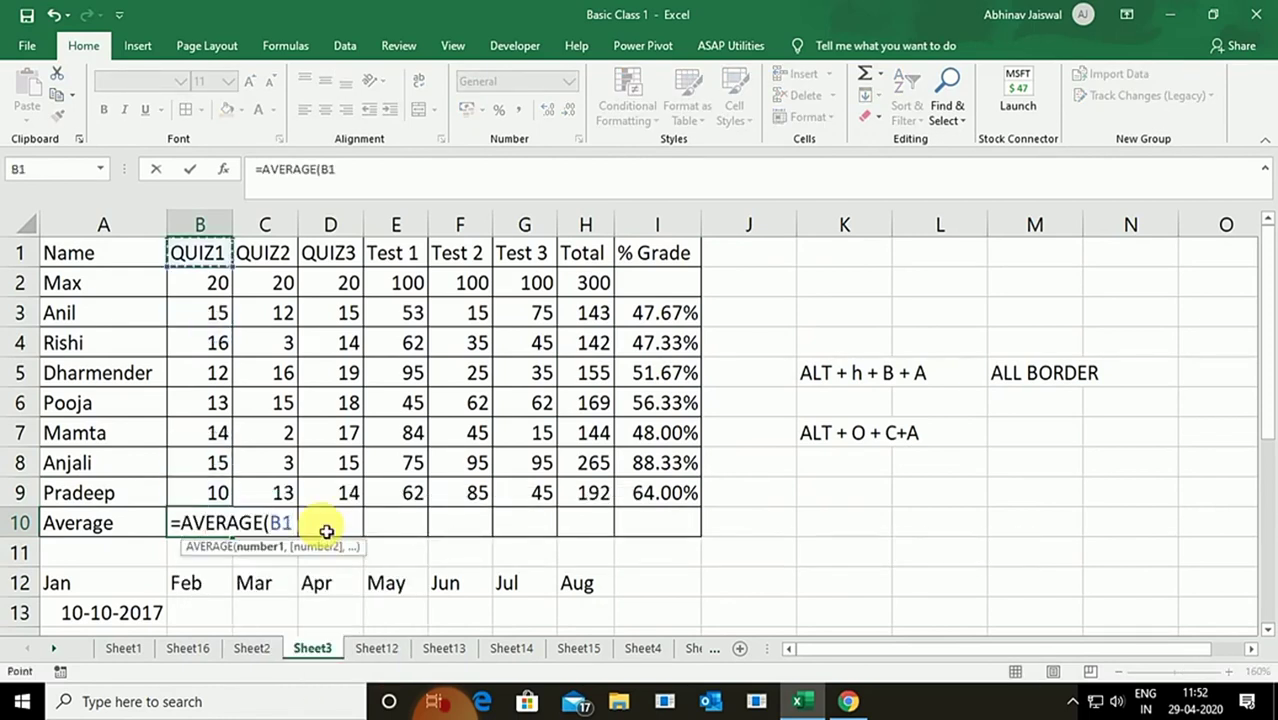
{"action": "key", "text": "Down"}
{"action": "key", "text": "Down"}
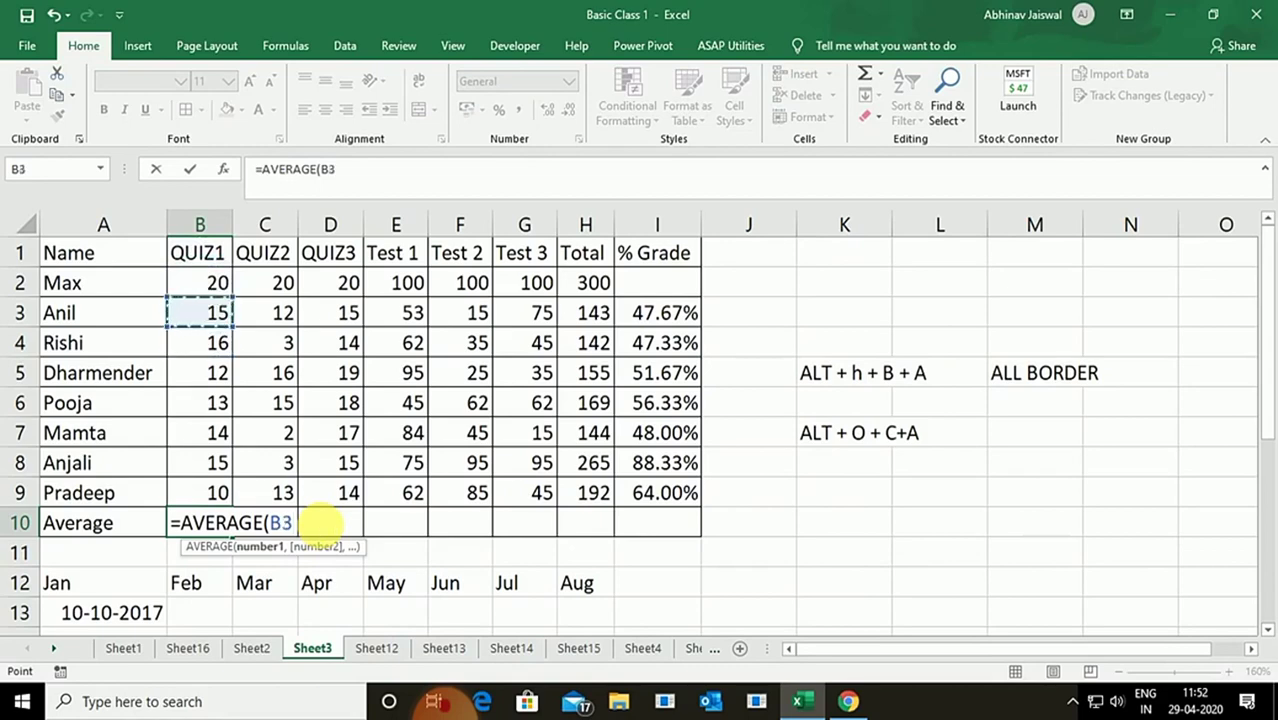
{"action": "key", "text": "ctrl+shift+Down"}
{"action": "key", "text": "Return"}
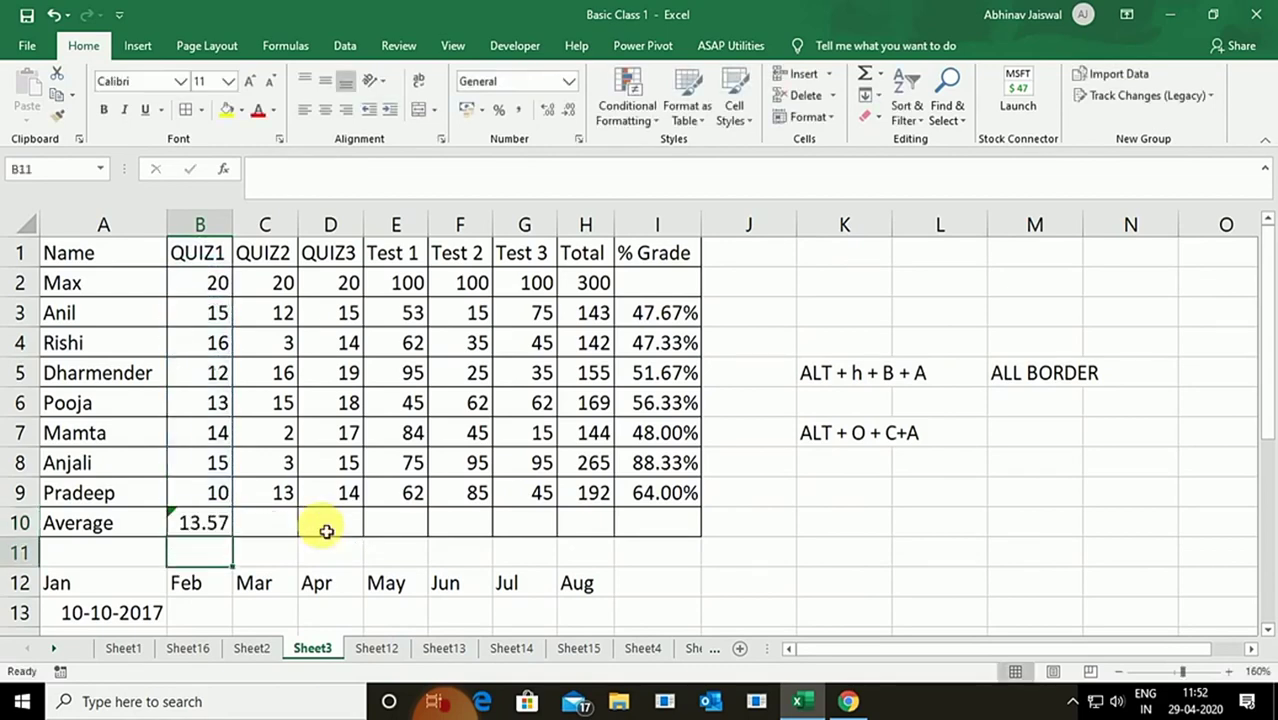
Fill the B10 average formula across the Average row through Total cell H10.
{"action": "key", "text": "Up"}
{"action": "key", "text": "ctrl+shift+Right"}
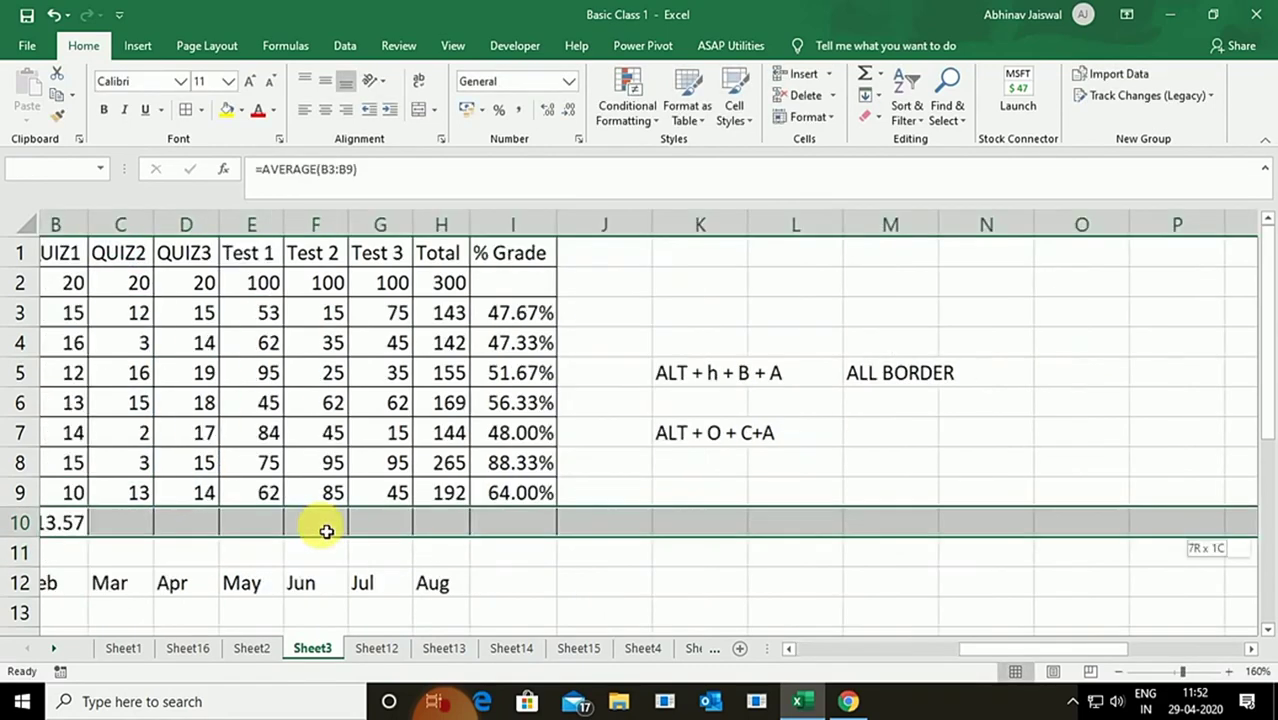
{"action": "key", "text": "ctrl+shift+Left"}
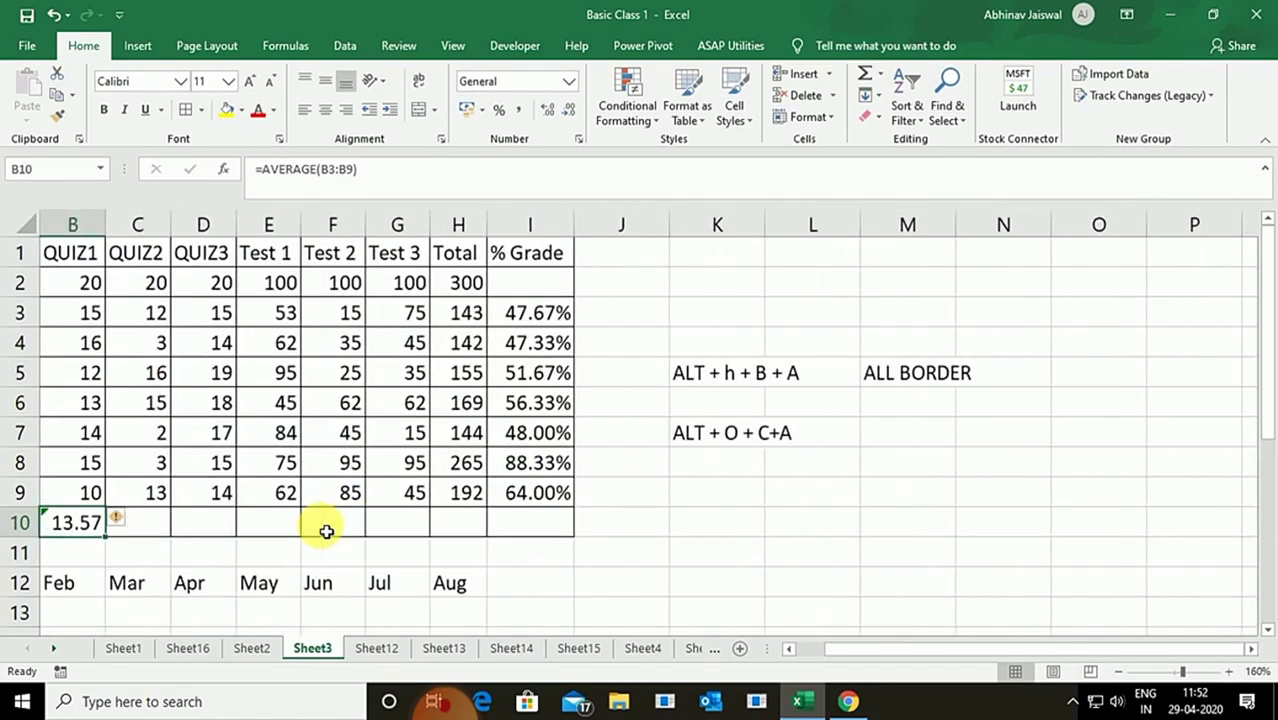
{"action": "key", "text": "shift+Right"}
{"action": "key", "text": "shift+Right"}
{"action": "key", "text": "shift+Right"}
{"action": "key", "text": "shift+Right"}
{"action": "key", "text": "shift+Right"}
{"action": "key", "text": "shift+Right"}
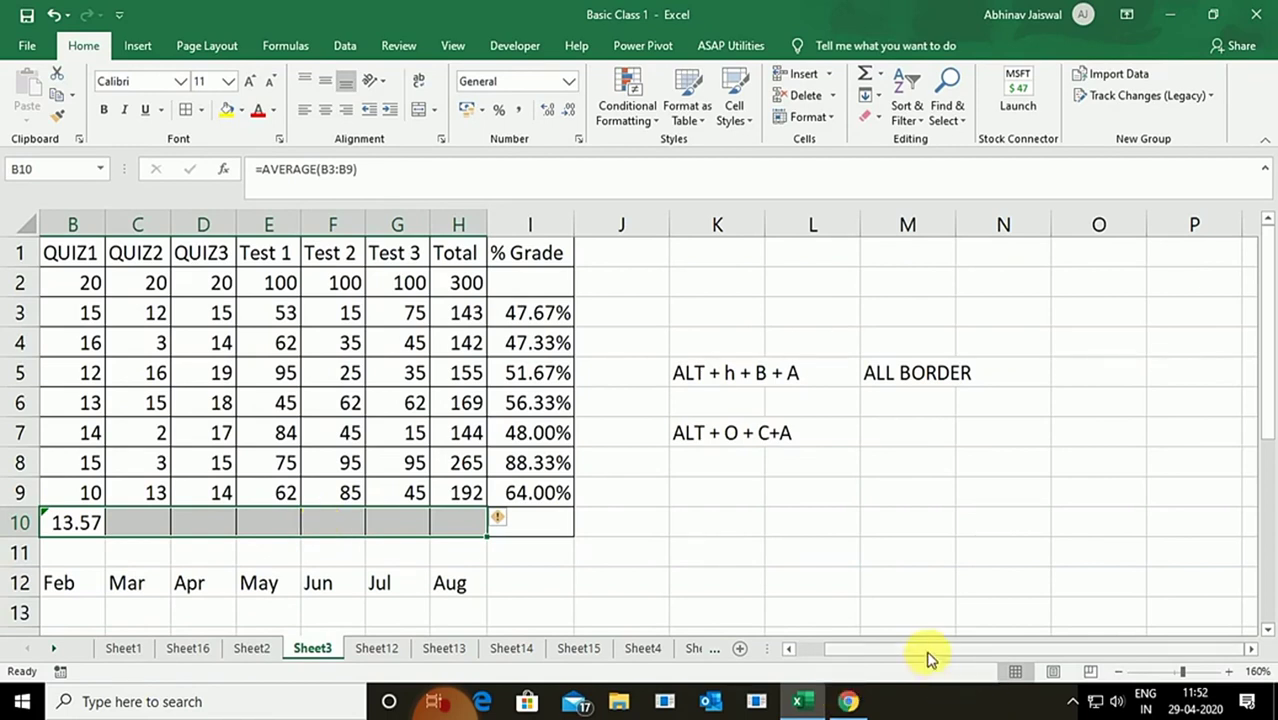
{"action": "left_click_drag", "start_coordinate": [925, 649], "coordinate": [810, 645]}
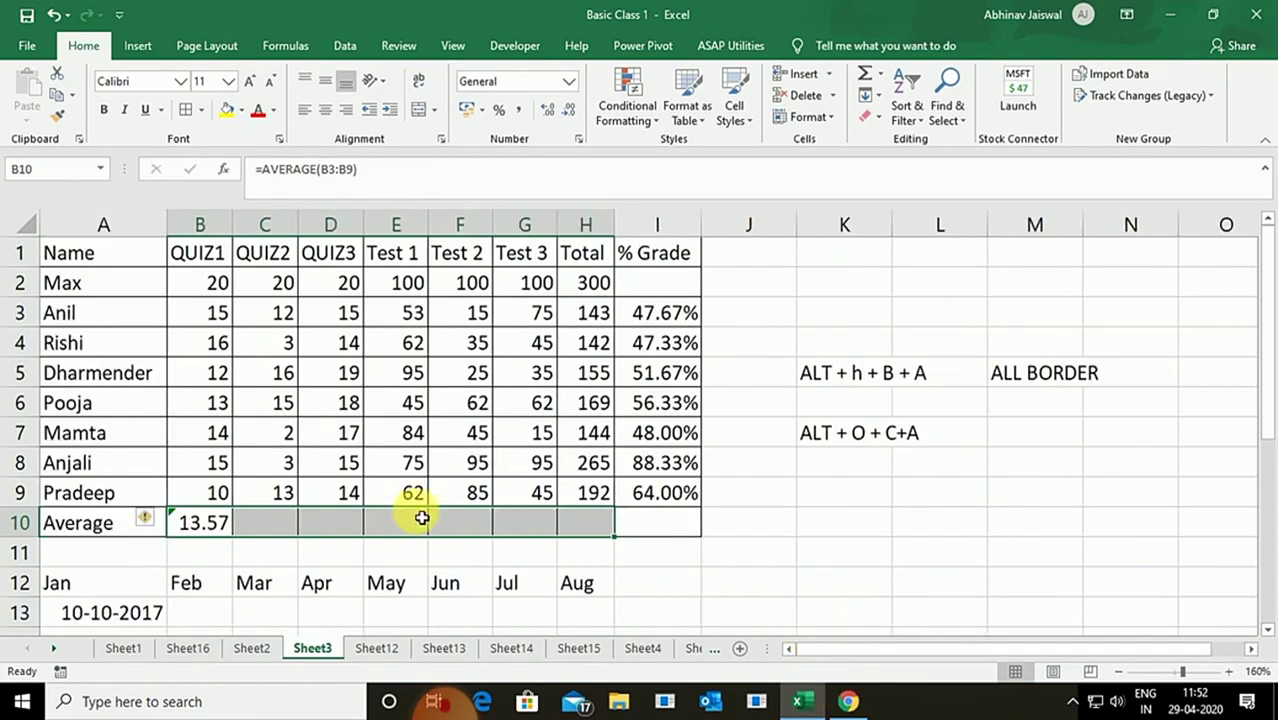
{"action": "key", "text": "ctrl+r"}
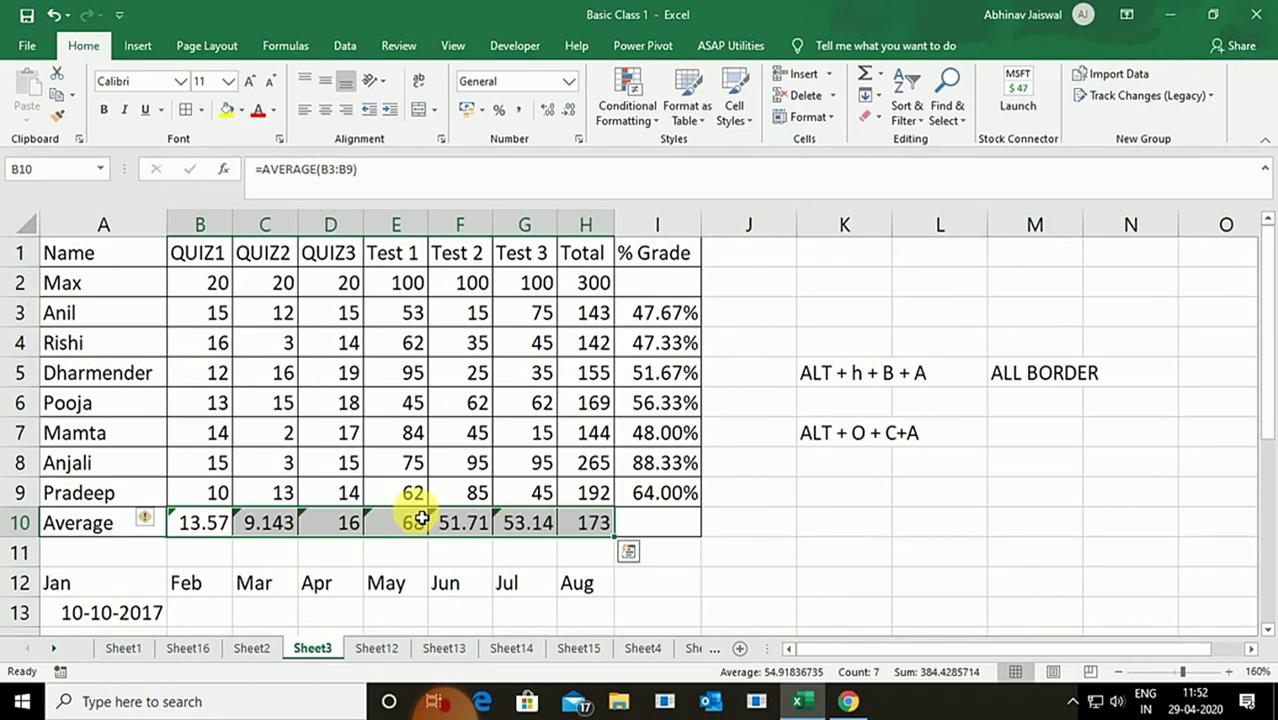
{"action": "left_click", "coordinate": [545, 444]}
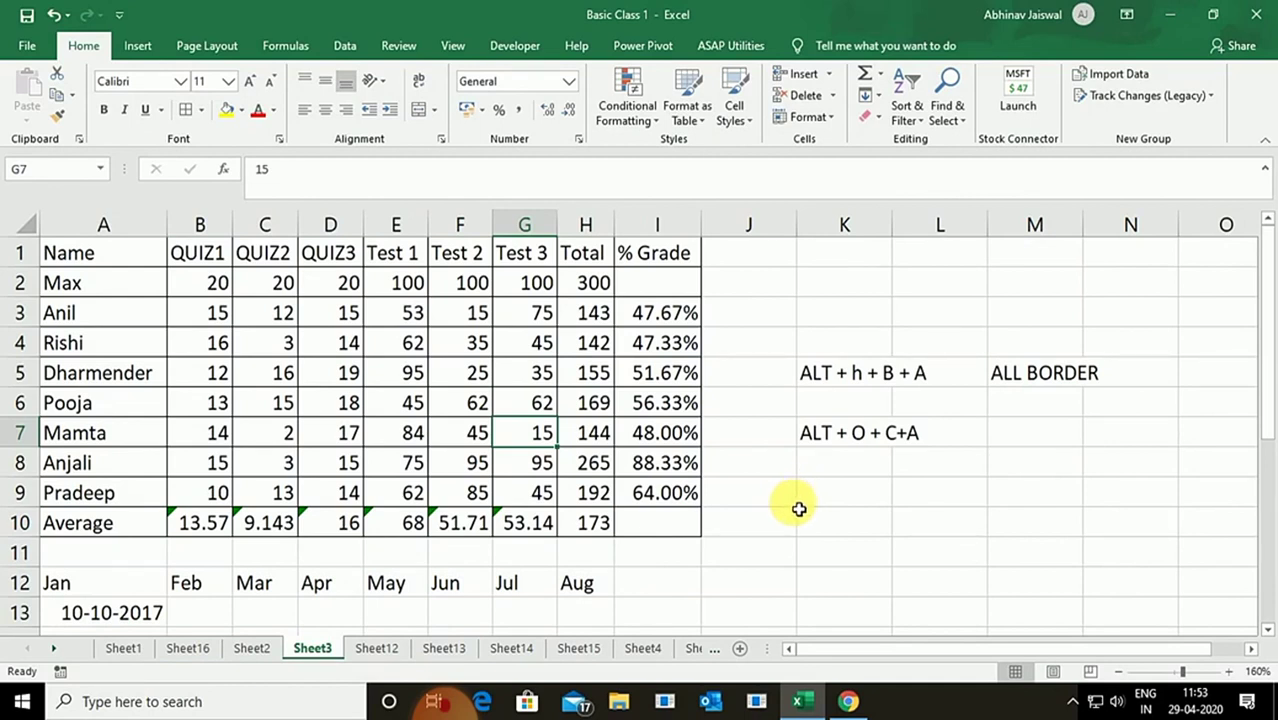
{"action": "left_click", "coordinate": [790, 503]}
{"action": "left_click", "coordinate": [675, 522]}
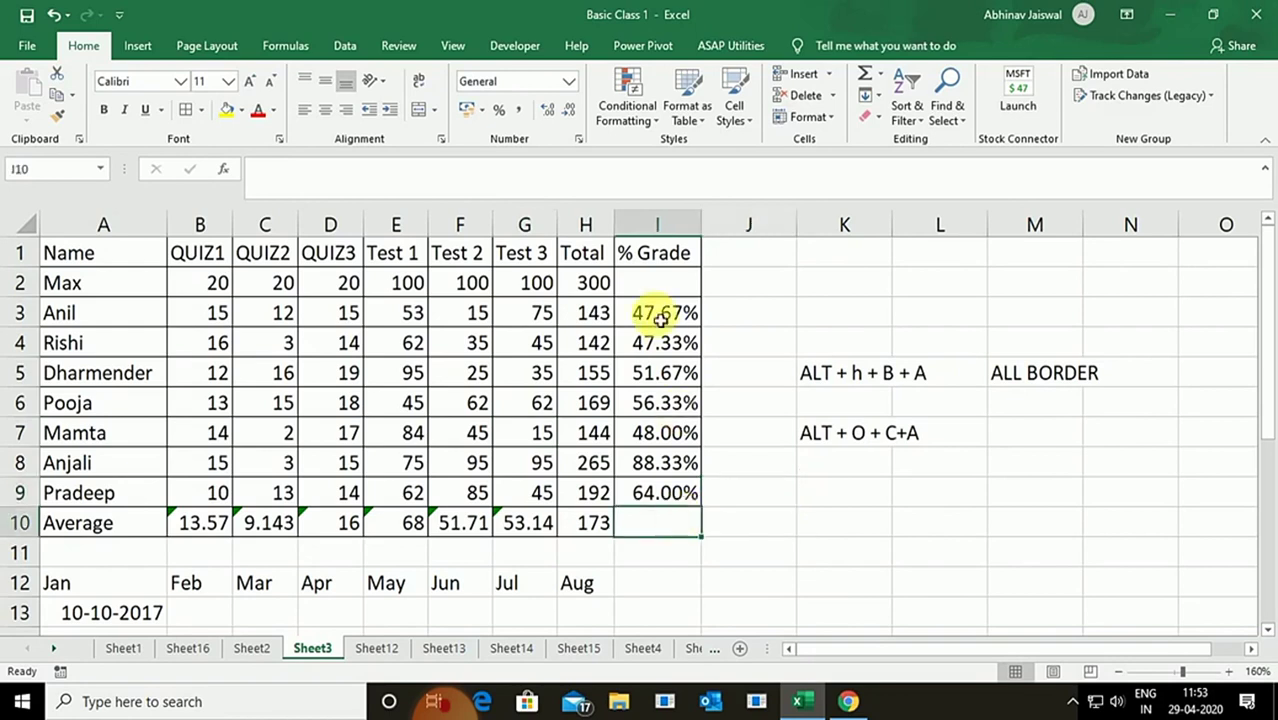
Make the table's header row A1:I1 bold.
{"action": "left_click", "coordinate": [86, 255]}
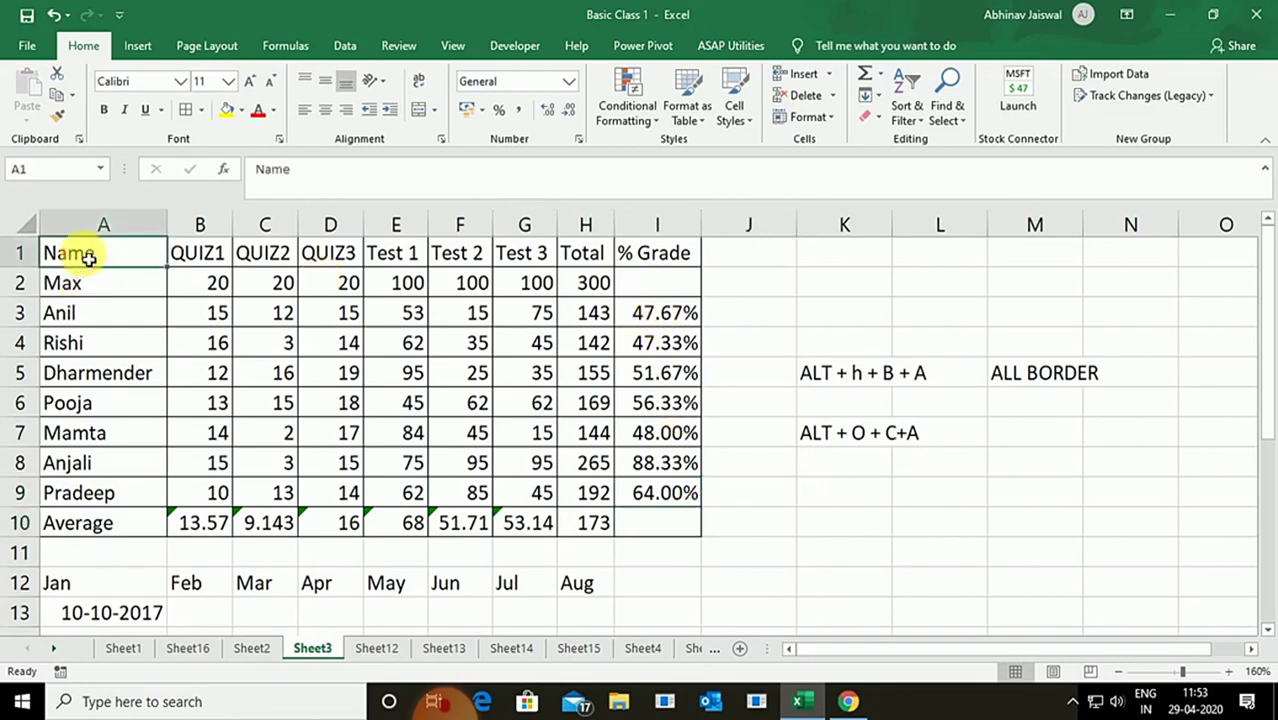
{"action": "key", "text": "ctrl+shift+Right"}
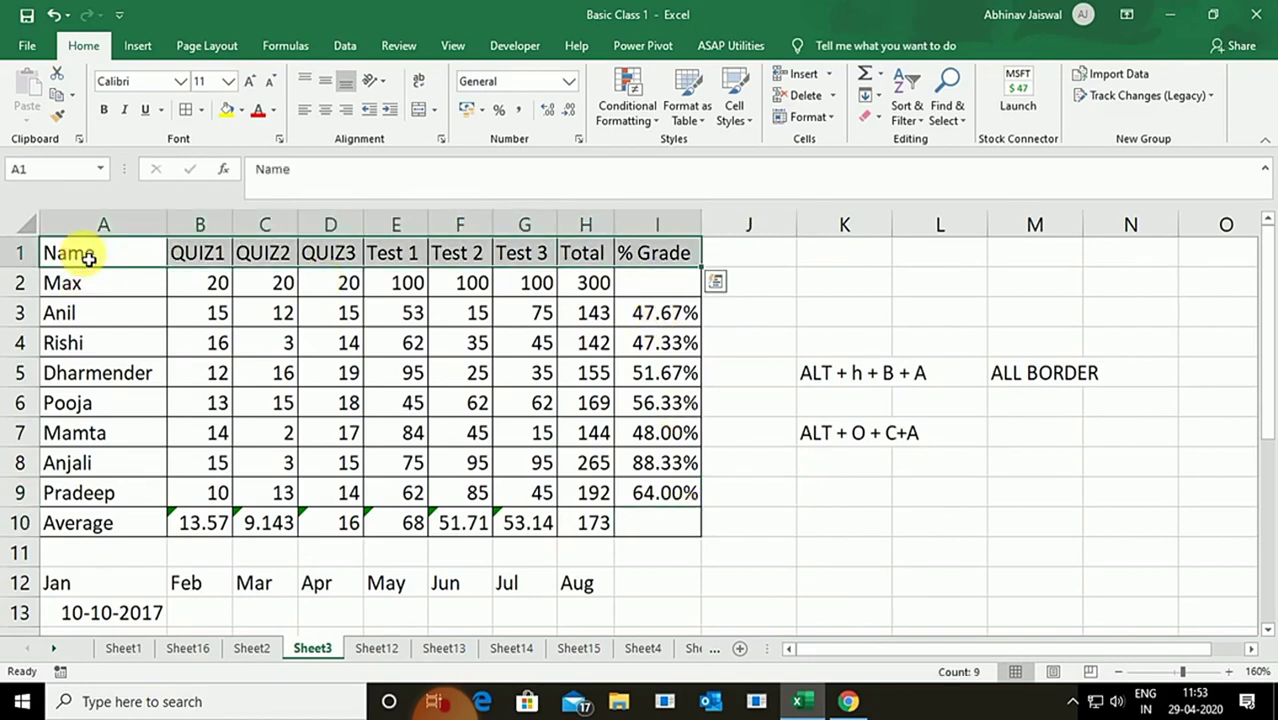
{"action": "key", "text": "ctrl+b"}
Fill the table's header row A1:I1 with the standard yellow colour.
{"action": "key", "text": "alt"}
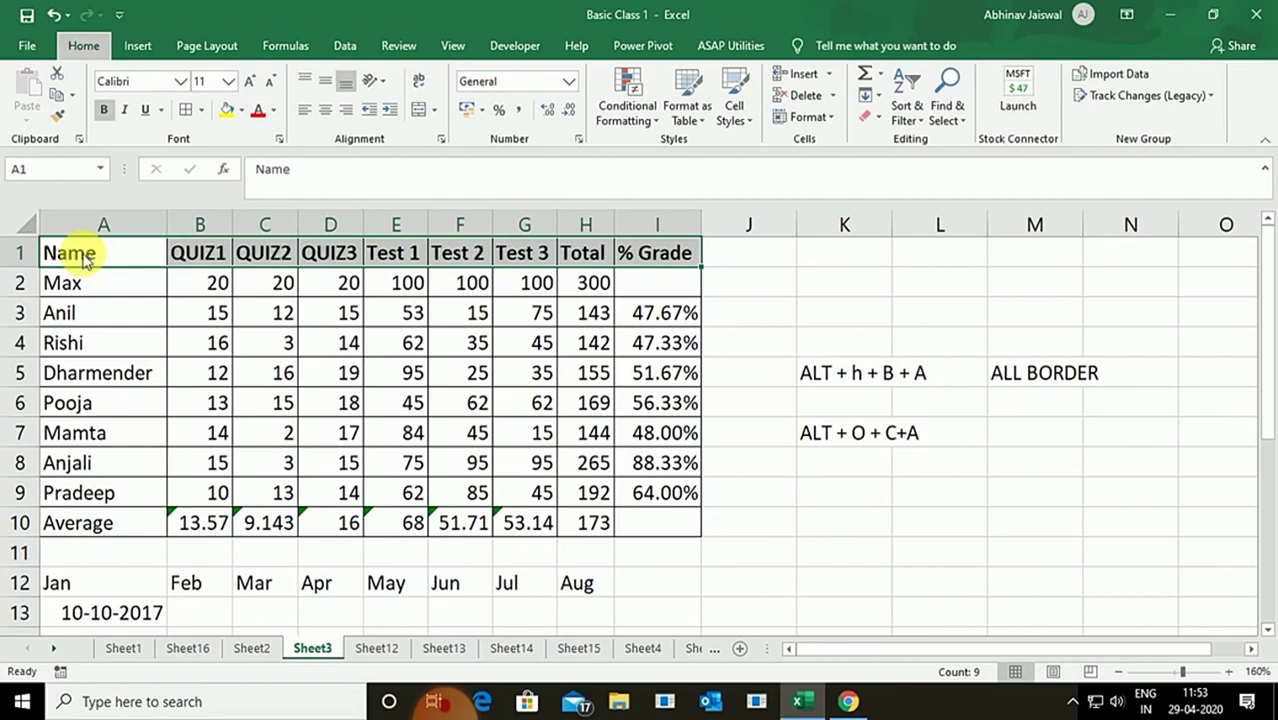
{"action": "key", "text": "h"}
{"action": "key", "text": "h"}
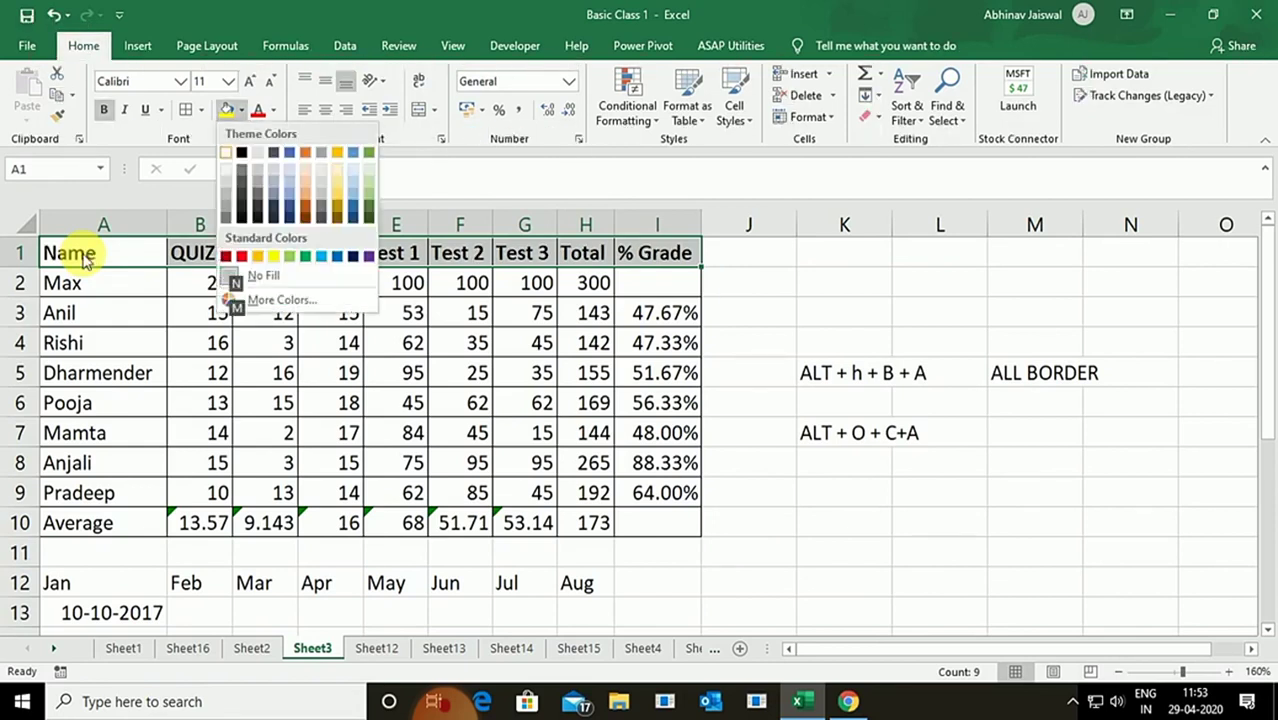
{"action": "key", "text": "Up"}
{"action": "key", "text": "Up"}
{"action": "key", "text": "Up"}
{"action": "key", "text": "Right"}
{"action": "key", "text": "Right"}
{"action": "key", "text": "Right"}
{"action": "key", "text": "Right"}
{"action": "key", "text": "Left"}
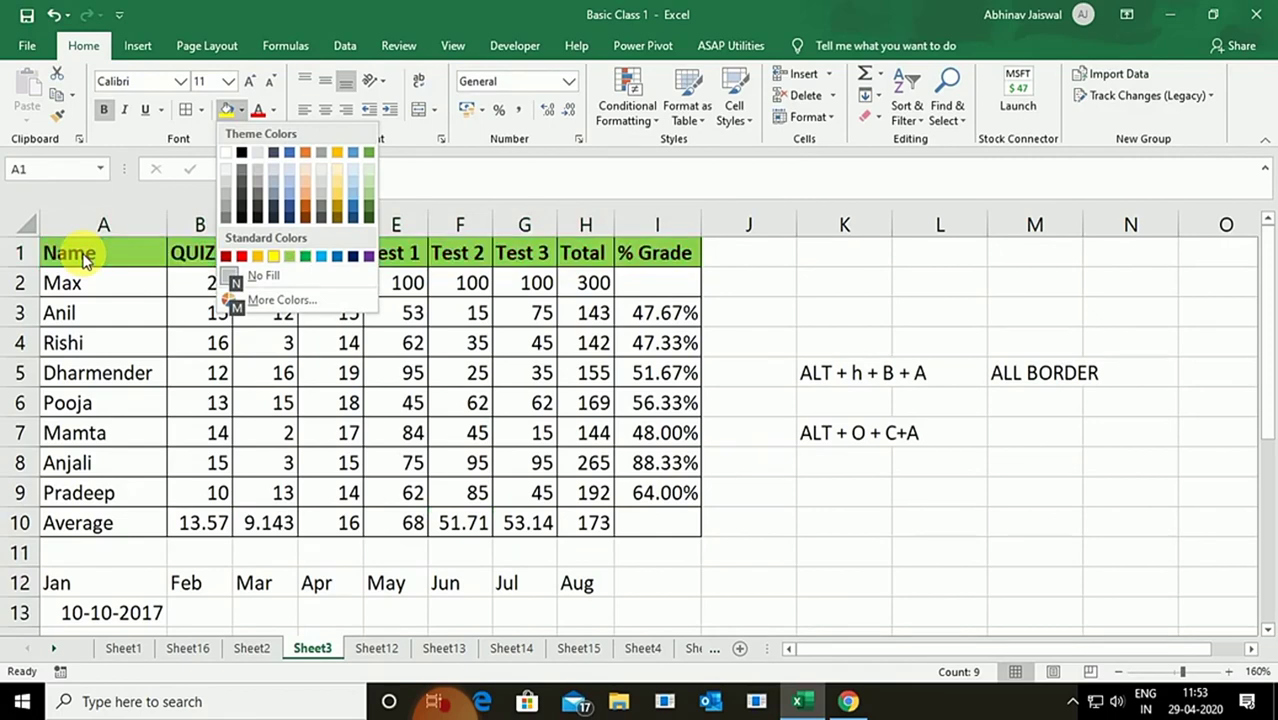
{"action": "key", "text": "Return"}
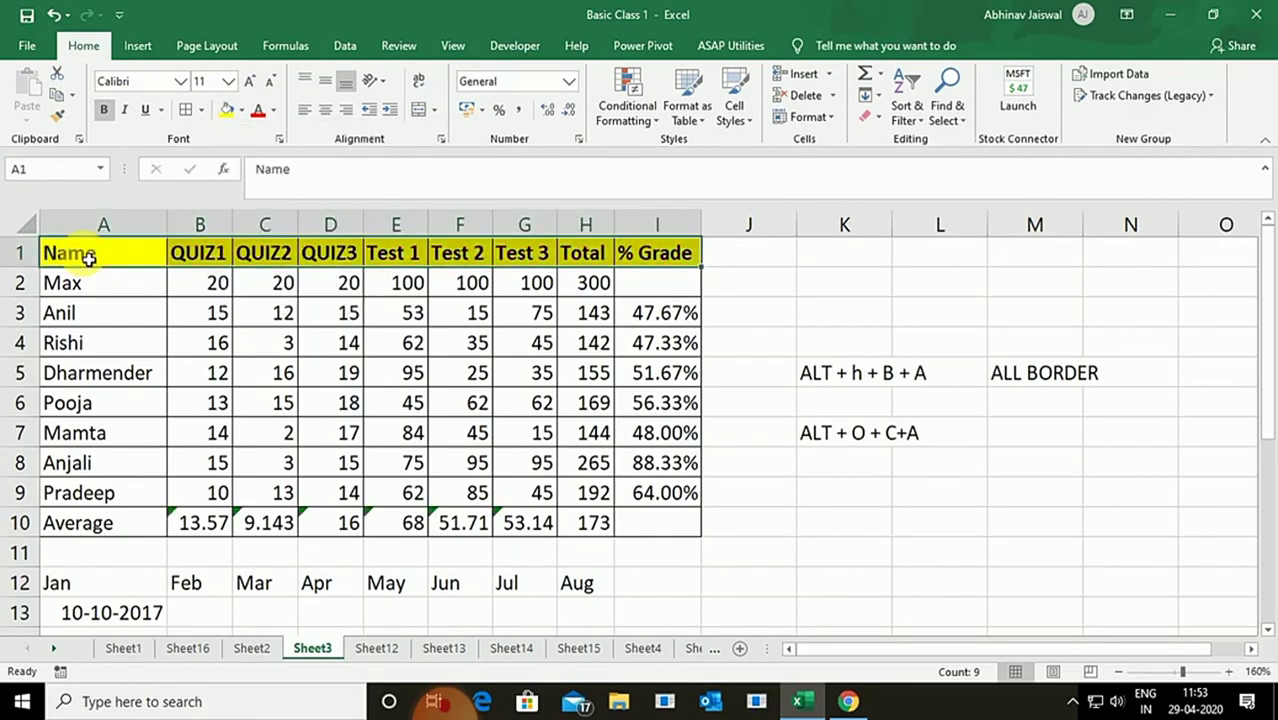
Ignore the formula error flagged on the Average row cells B10:H10.
{"action": "left_click", "coordinate": [180, 522]}
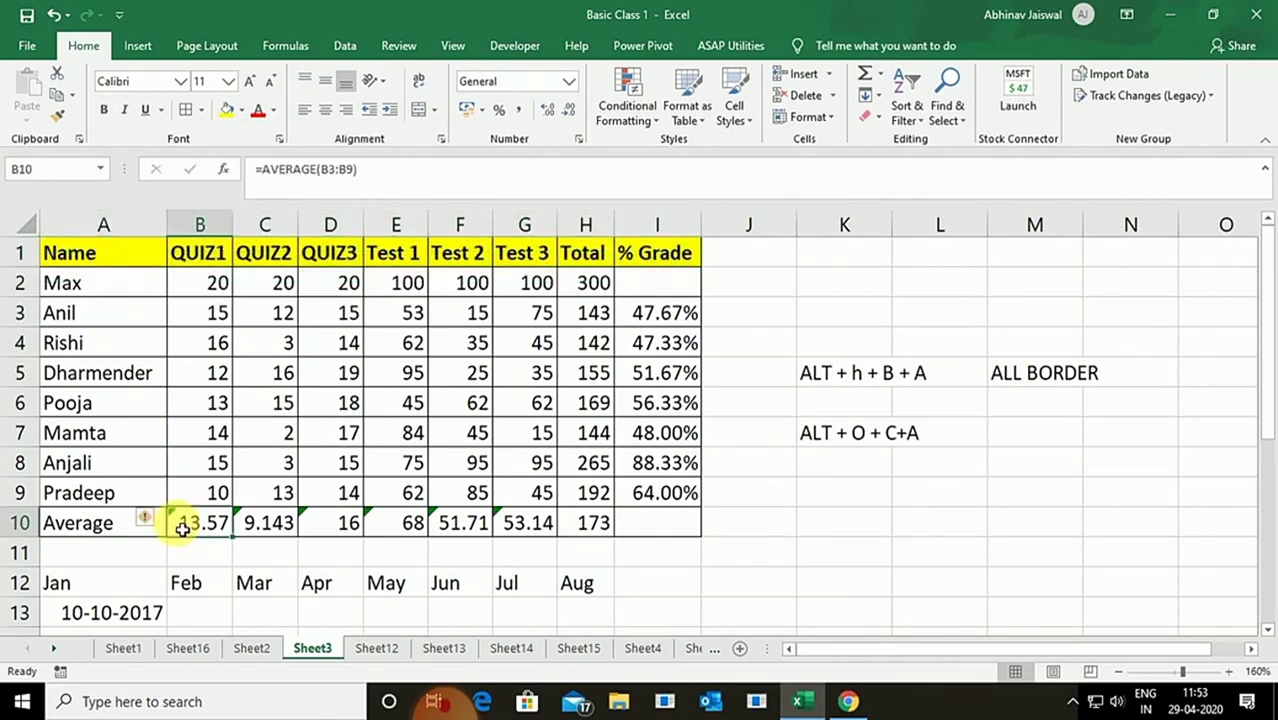
{"action": "key", "text": "ctrl+shift+Right"}
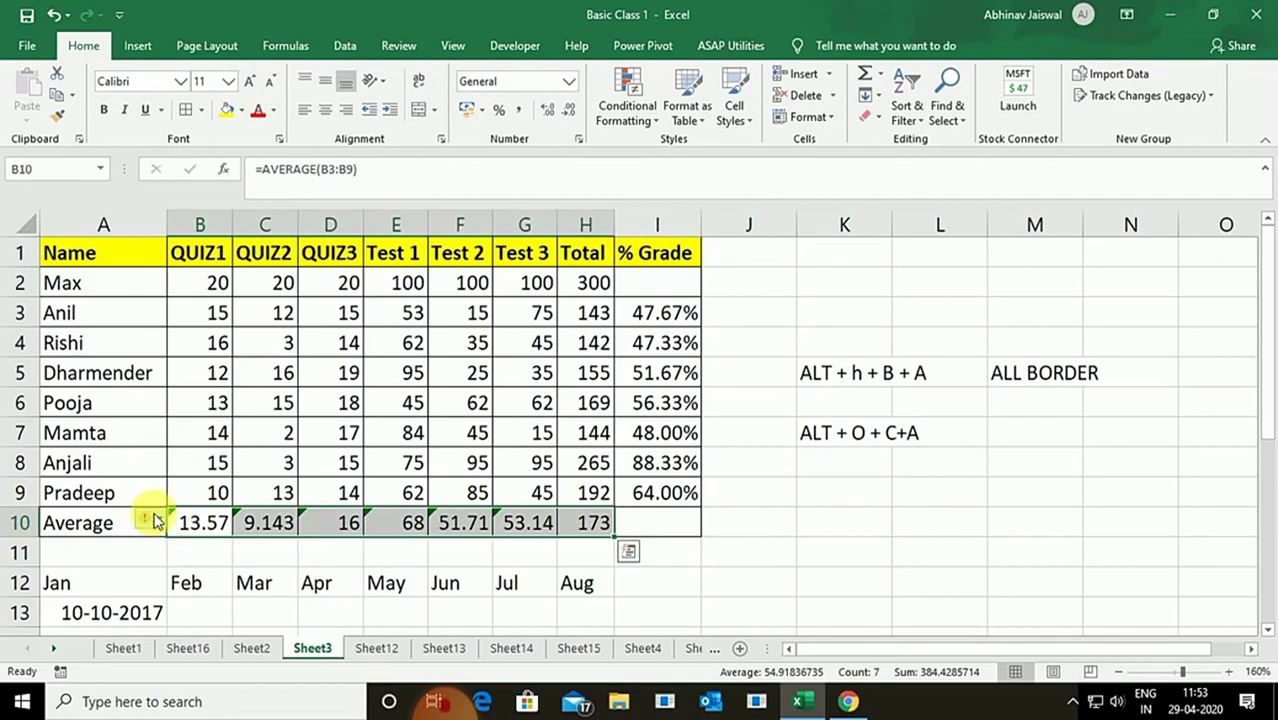
{"action": "left_click", "coordinate": [148, 518]}
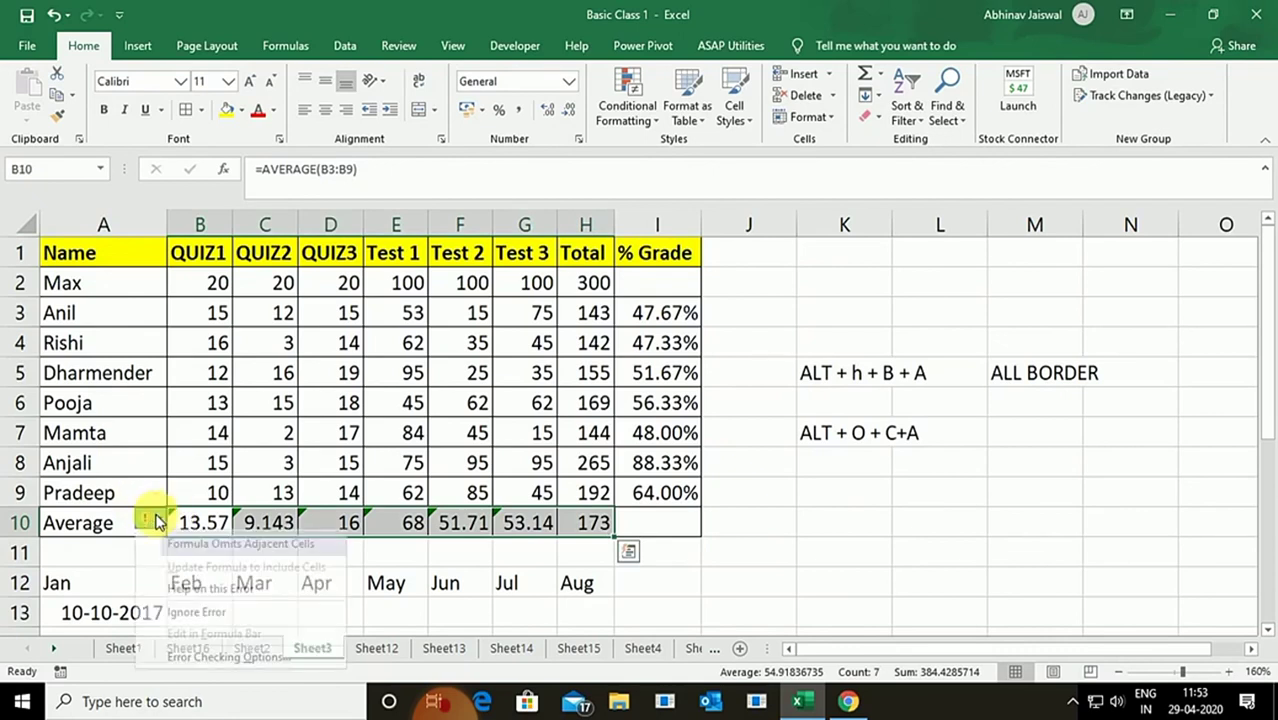
{"action": "left_click", "coordinate": [206, 611]}
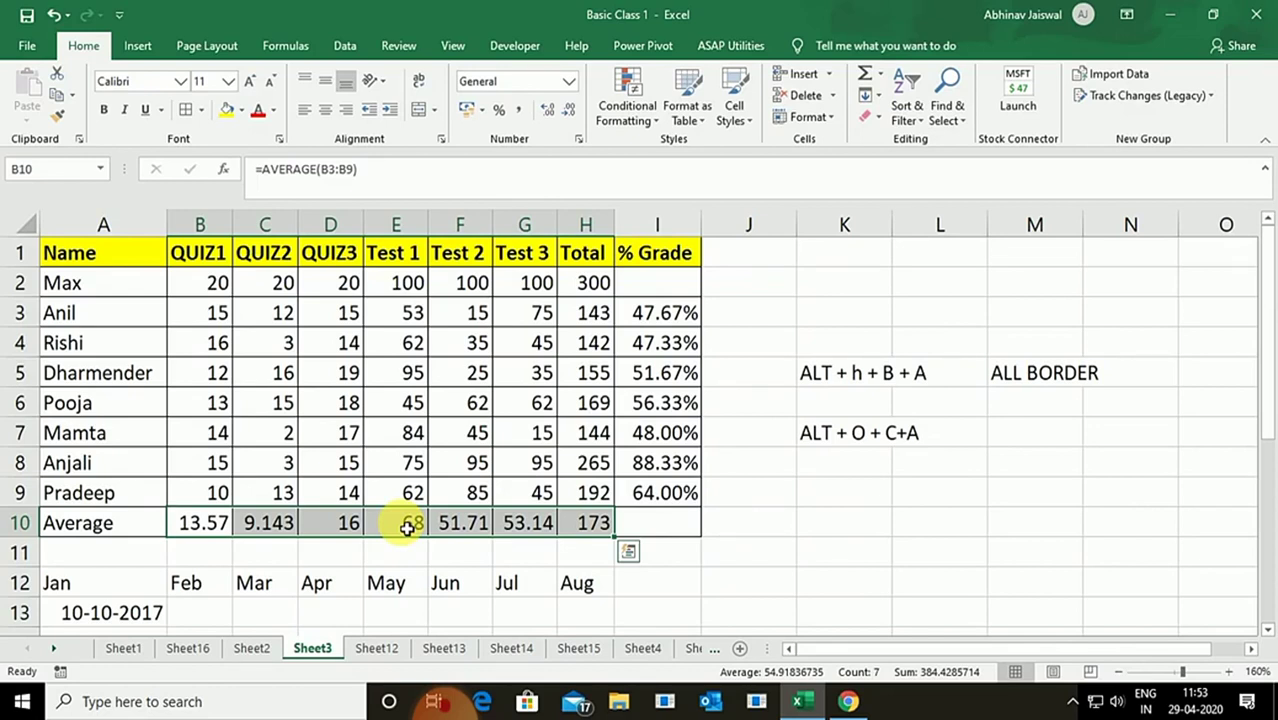
{"action": "key", "text": "ctrl+q"}
{"action": "key", "text": "Escape"}
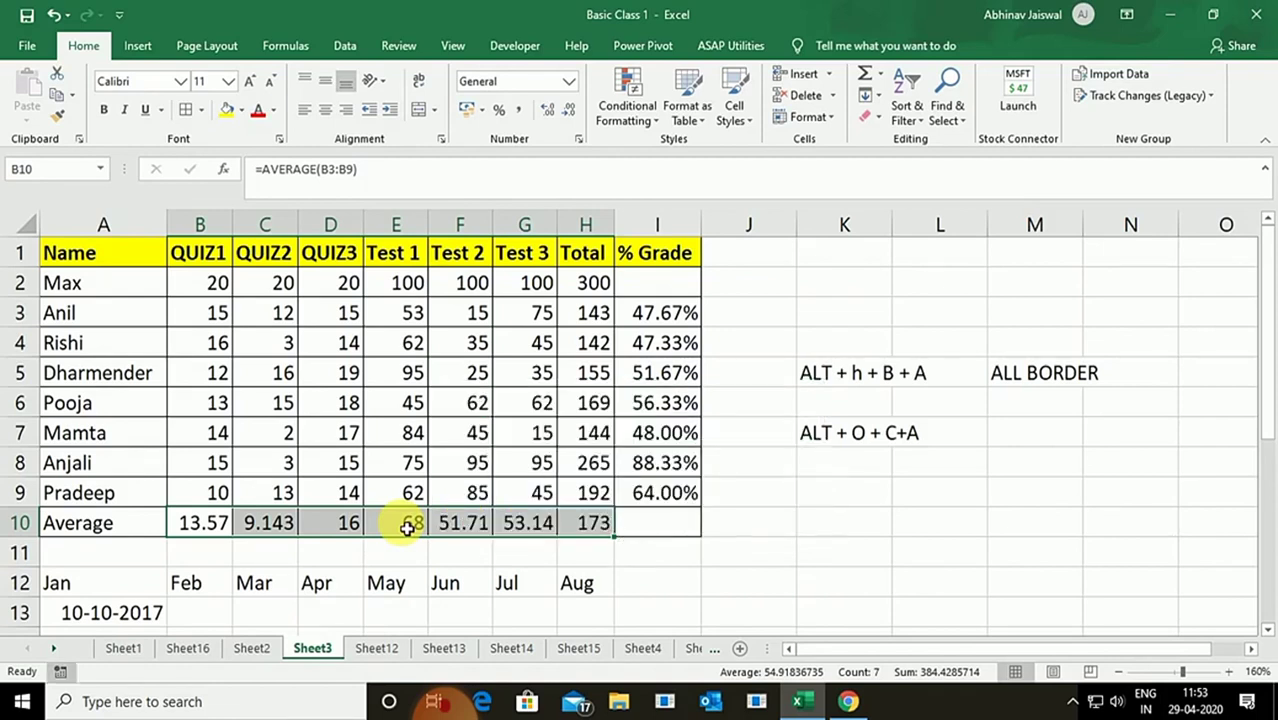
{"action": "key", "text": "alt"}
{"action": "key", "text": "Escape"}
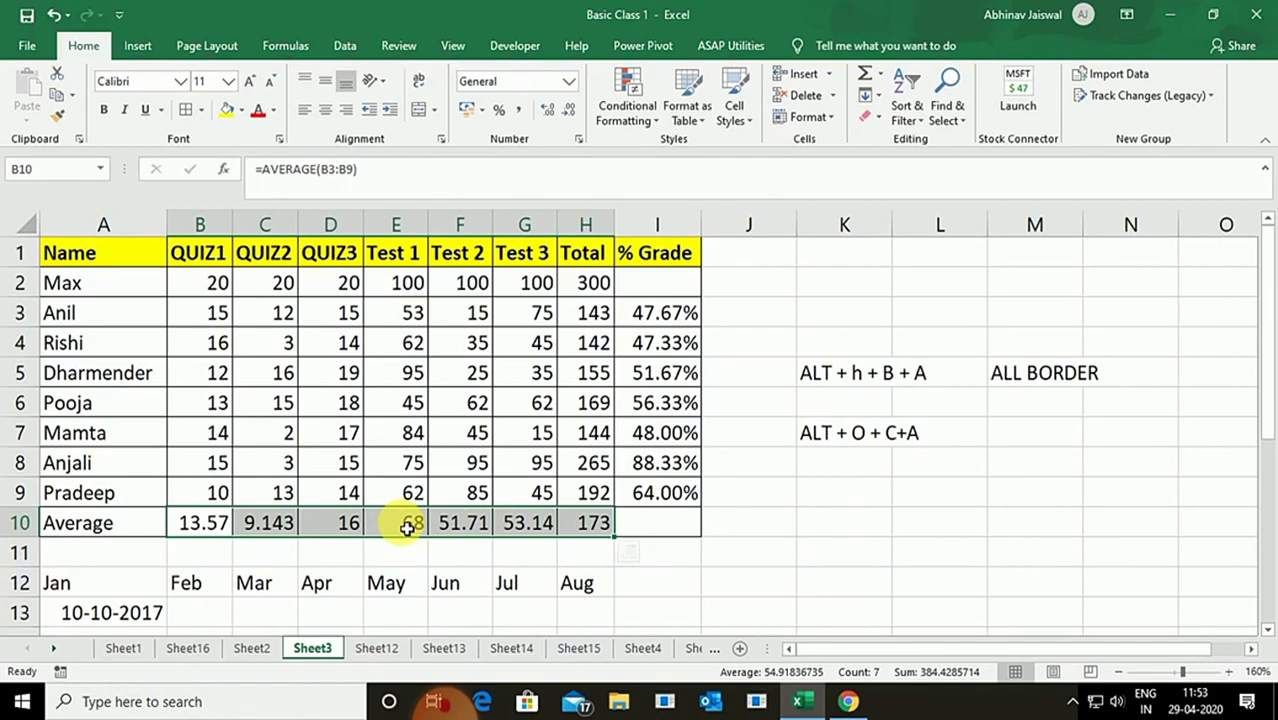
{"action": "key", "text": "ctrl+q"}
{"action": "key", "text": "Escape"}
{"action": "key", "text": "shift+F10"}
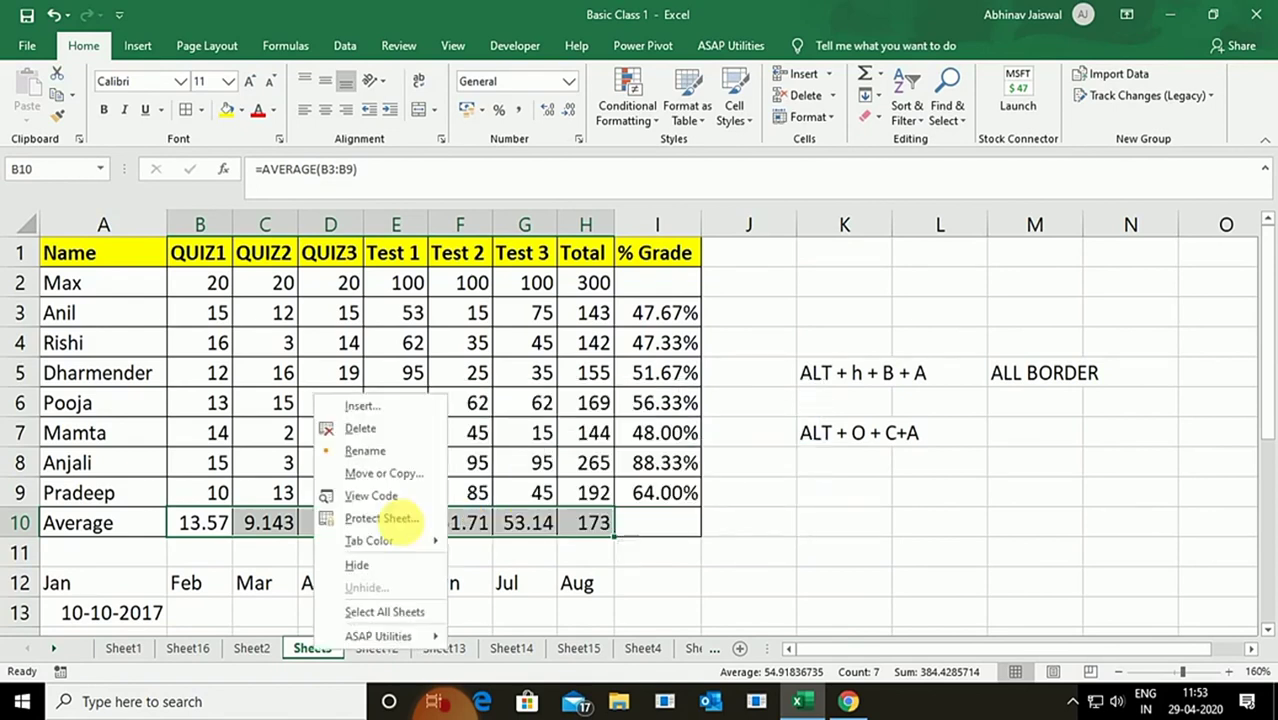
{"action": "key", "text": "Up"}
{"action": "key", "text": "Up"}
{"action": "key", "text": "Up"}
{"action": "key", "text": "Up"}
{"action": "key", "text": "Up"}
{"action": "key", "text": "Up"}
{"action": "key", "text": "Up"}
{"action": "key", "text": "Up"}
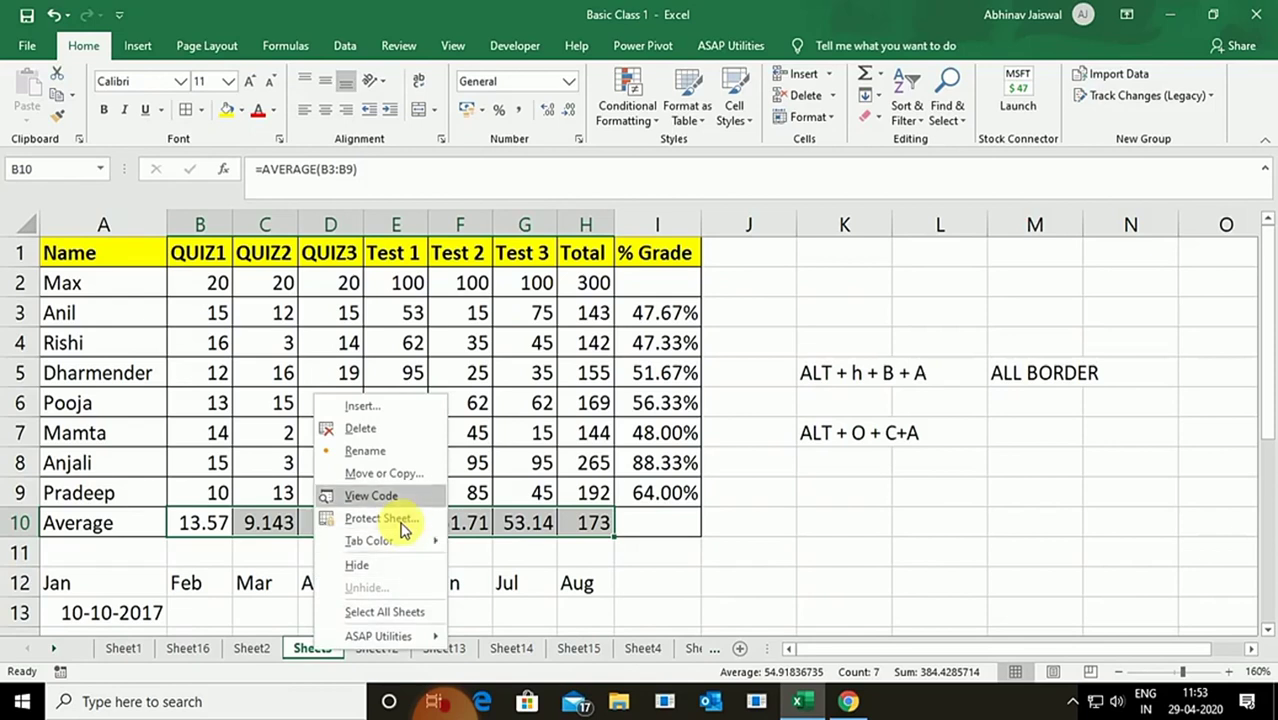
{"action": "key", "text": "Return"}
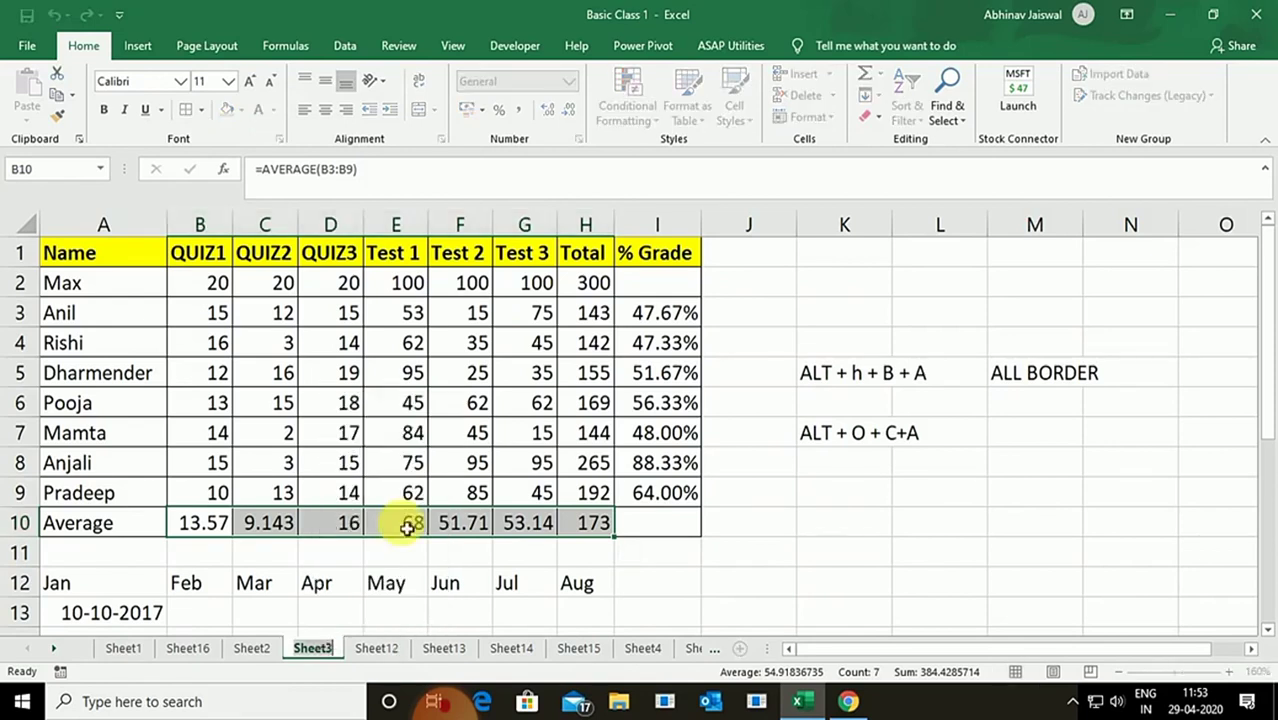
{"action": "key", "text": "BackSpace"}
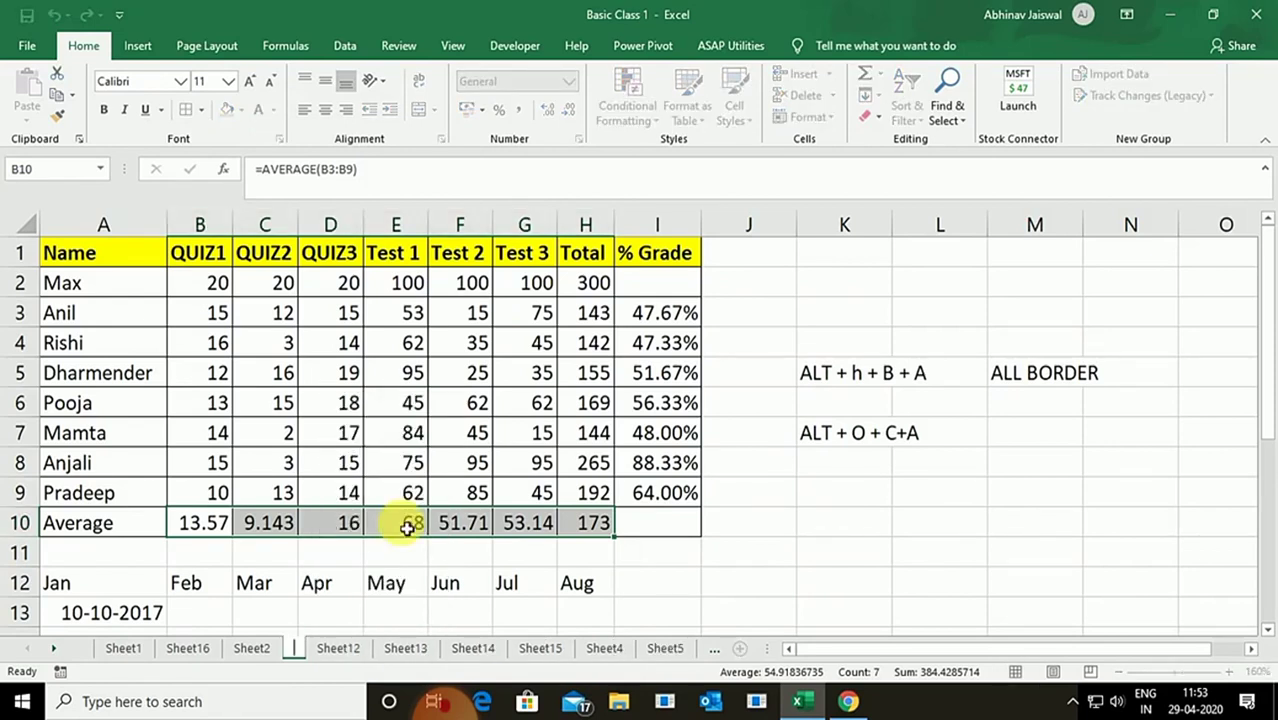
{"action": "key", "text": "Escape"}
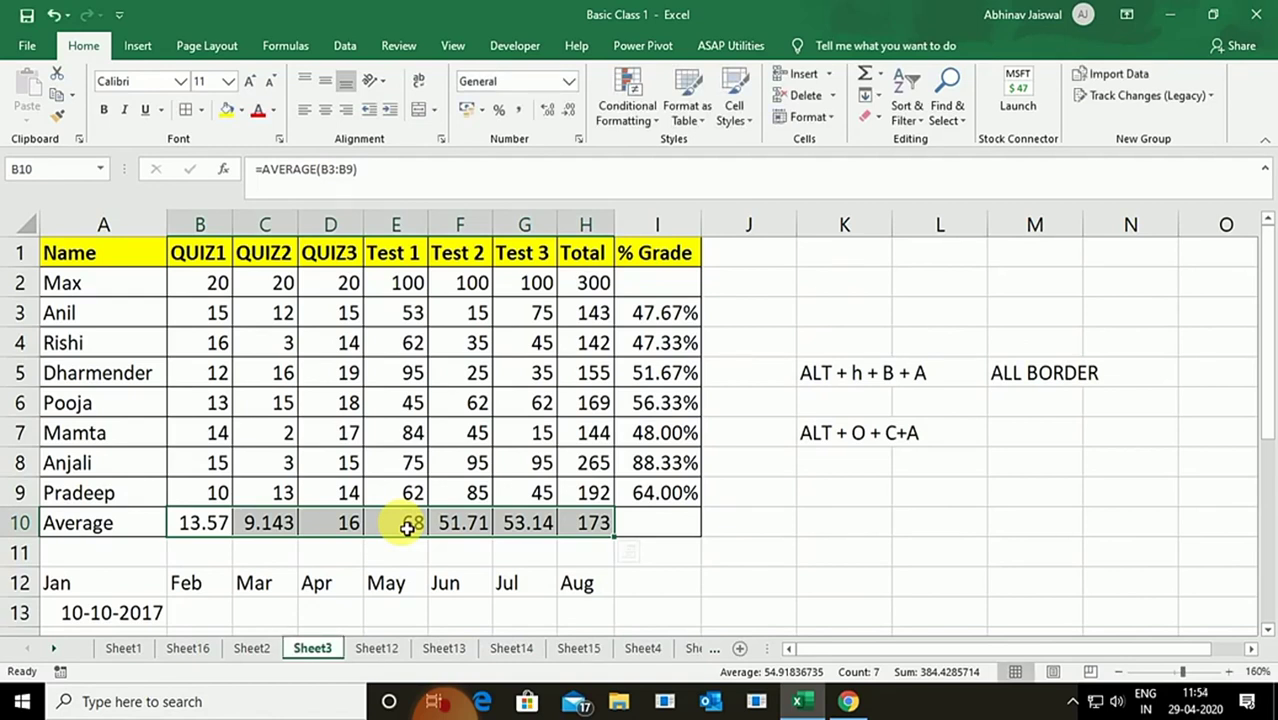
Rename the worksheet Sheet3 as GUIDE OF MAD.
{"action": "key", "text": "shift+F10"}
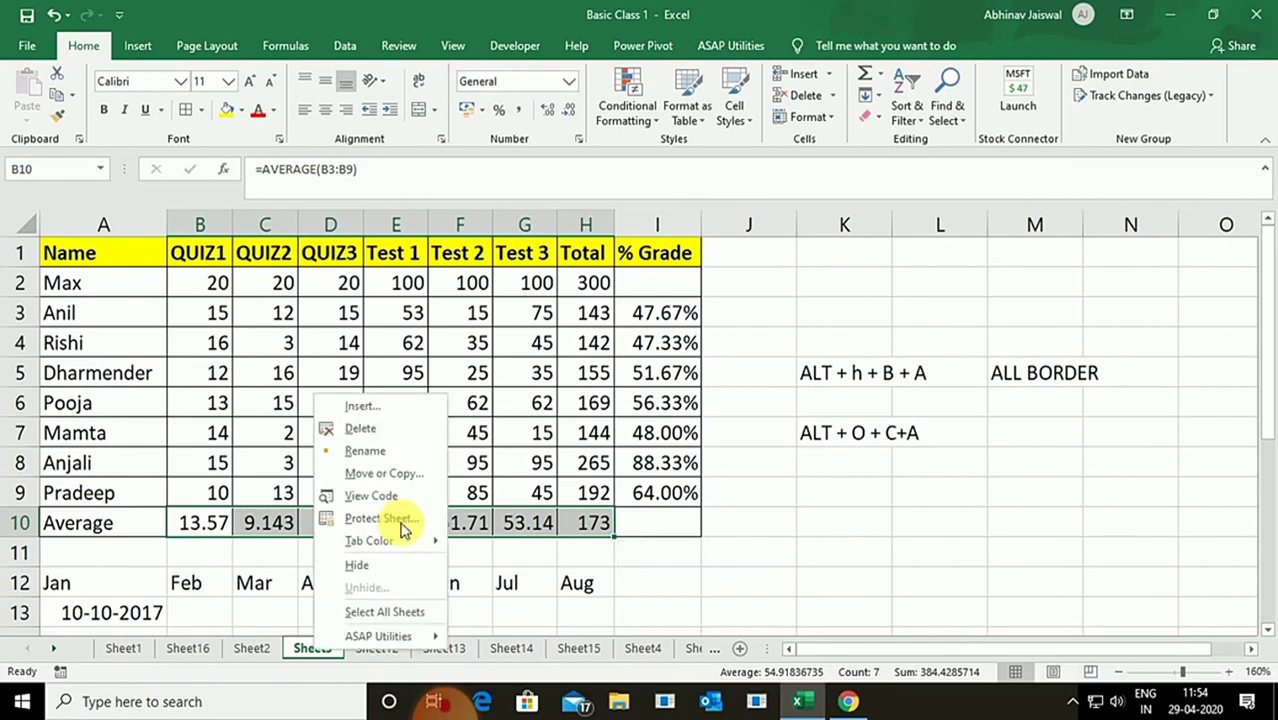
{"action": "key", "text": "Up"}
{"action": "key", "text": "Up"}
{"action": "key", "text": "Up"}
{"action": "key", "text": "Up"}
{"action": "key", "text": "Up"}
{"action": "key", "text": "Up"}
{"action": "key", "text": "Up"}
{"action": "key", "text": "Up"}
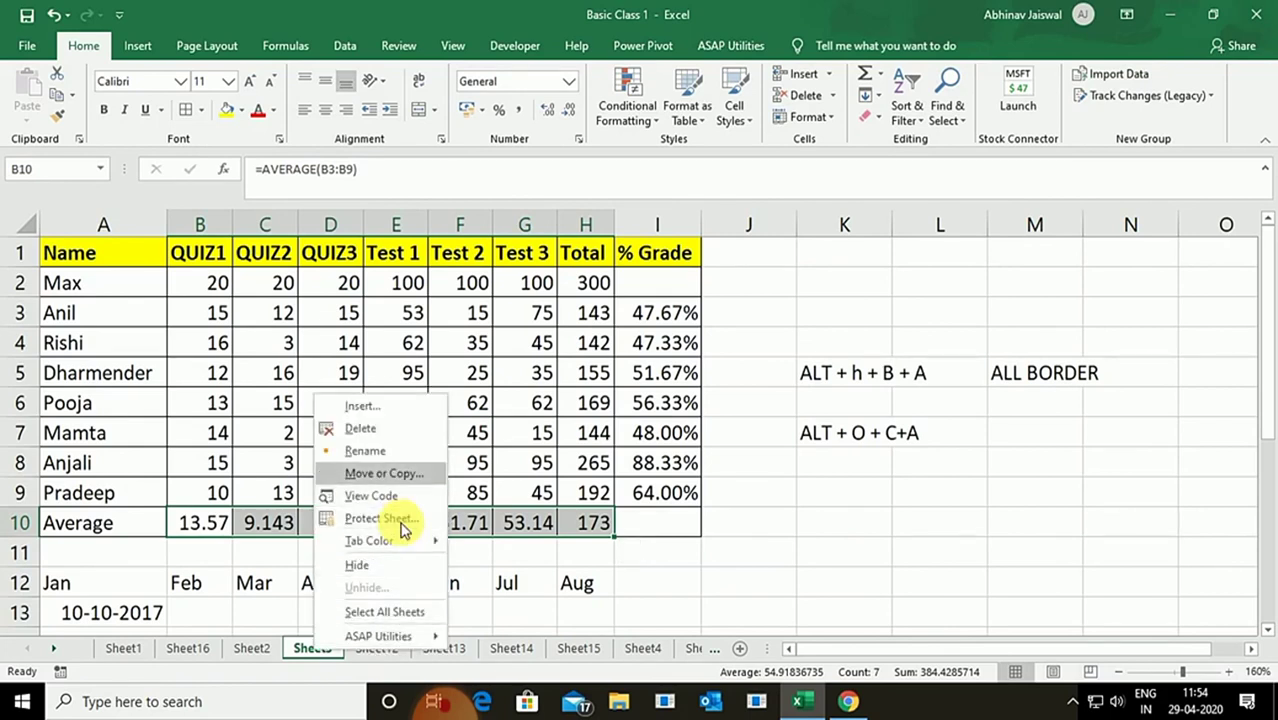
{"action": "key", "text": "Return"}
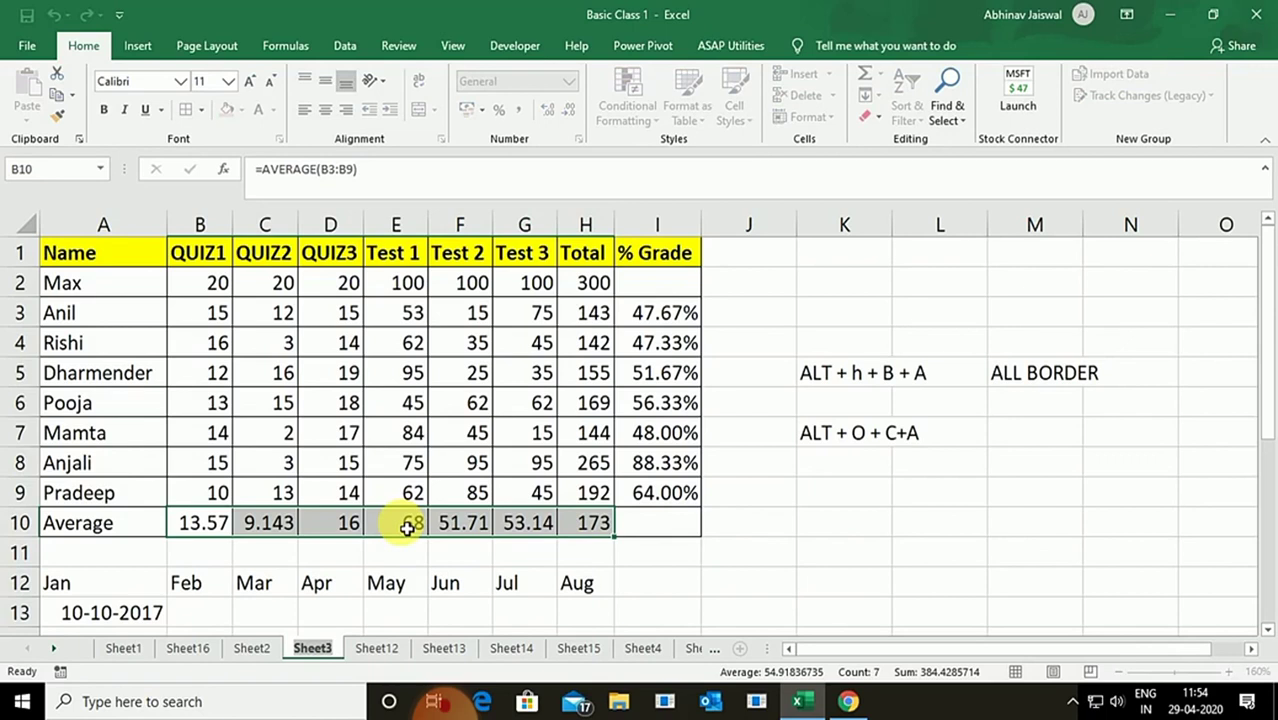
{"action": "type", "text": "G"}
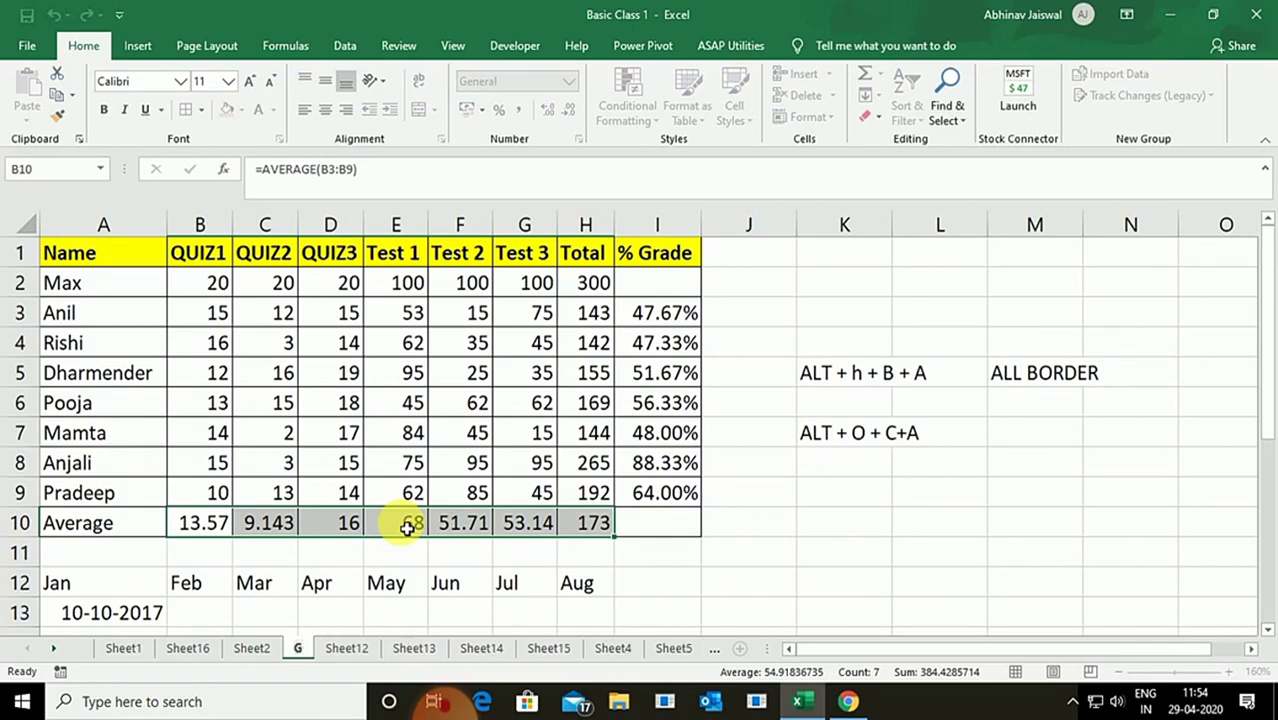
{"action": "type", "text": "UIDE OF MAD"}
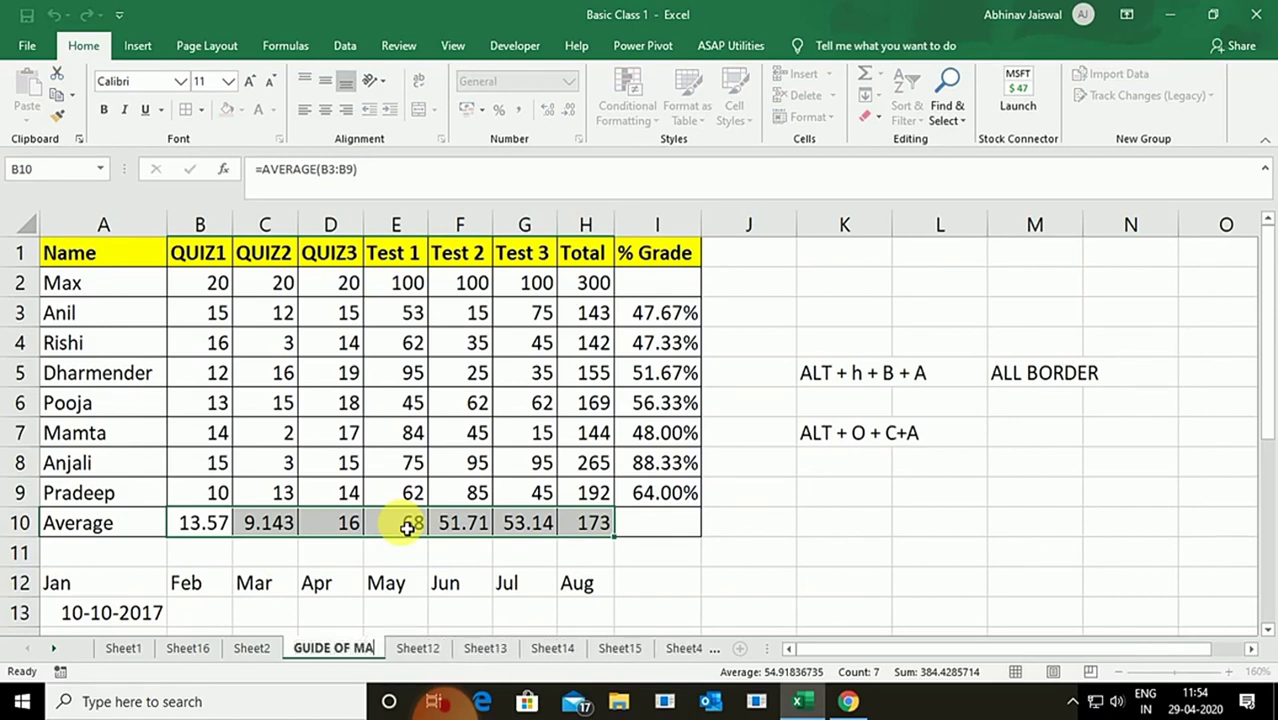
{"action": "key", "text": "Return"}
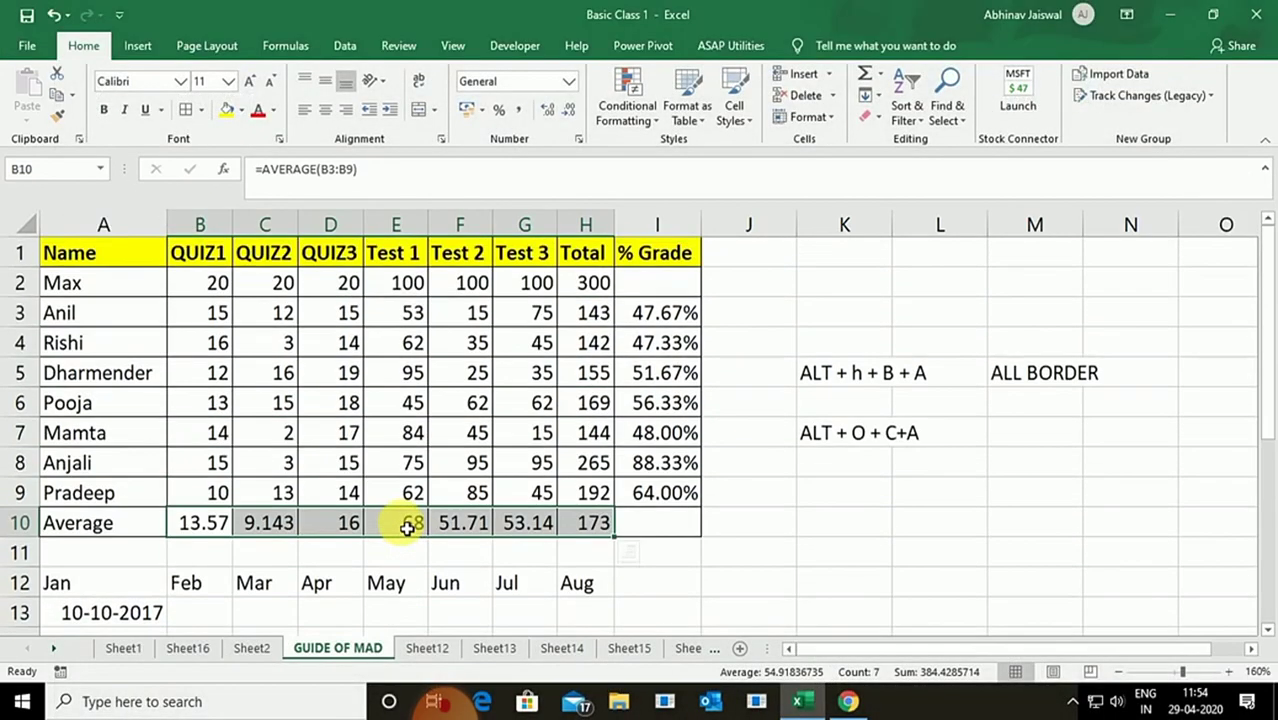
Enter JAN in cell K10 and autofill the month series down to K20.
{"action": "left_click", "coordinate": [877, 528]}
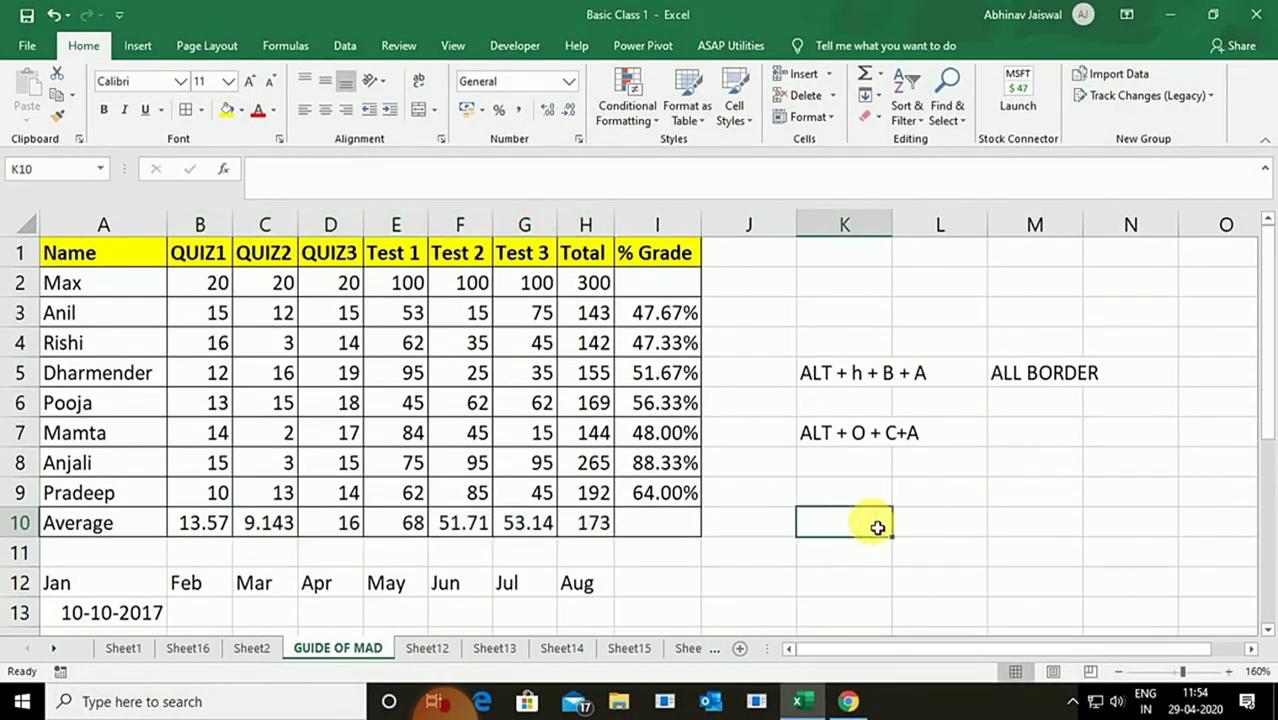
{"action": "type", "text": "JAN"}
{"action": "key", "text": "Return"}
{"action": "left_click", "coordinate": [873, 527]}
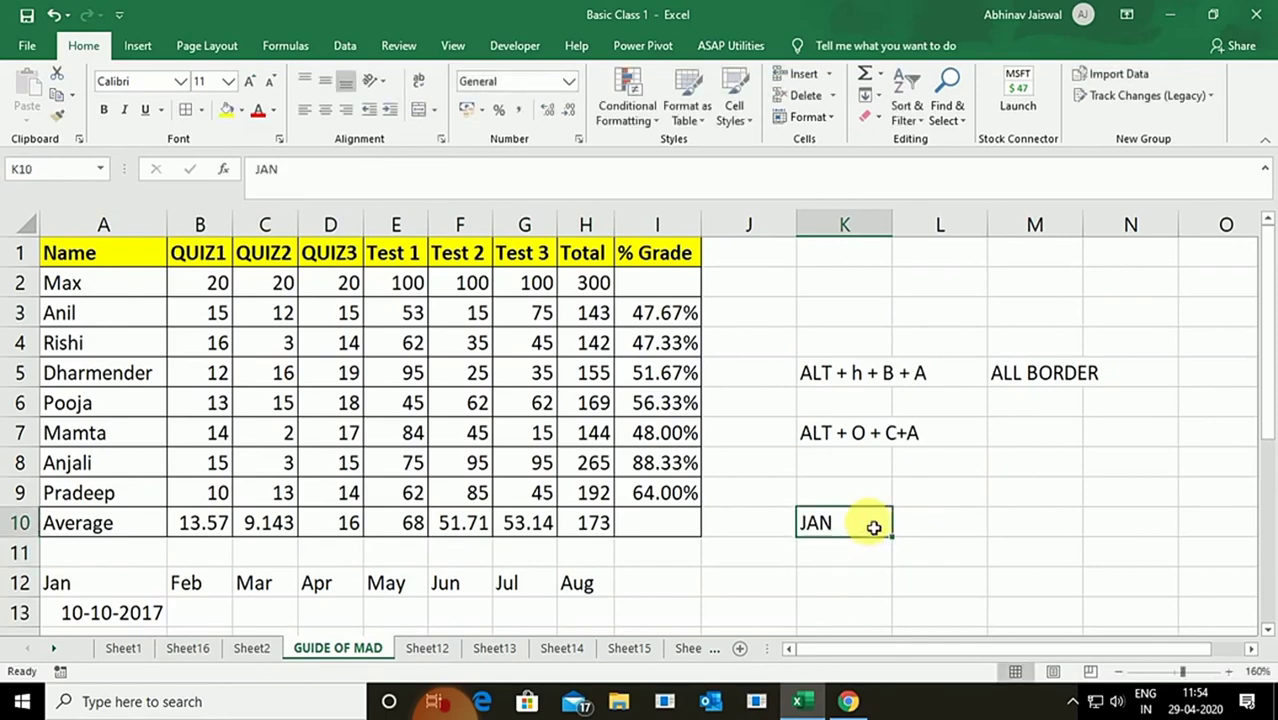
{"action": "left_click_drag", "start_coordinate": [899, 539], "coordinate": [896, 603]}
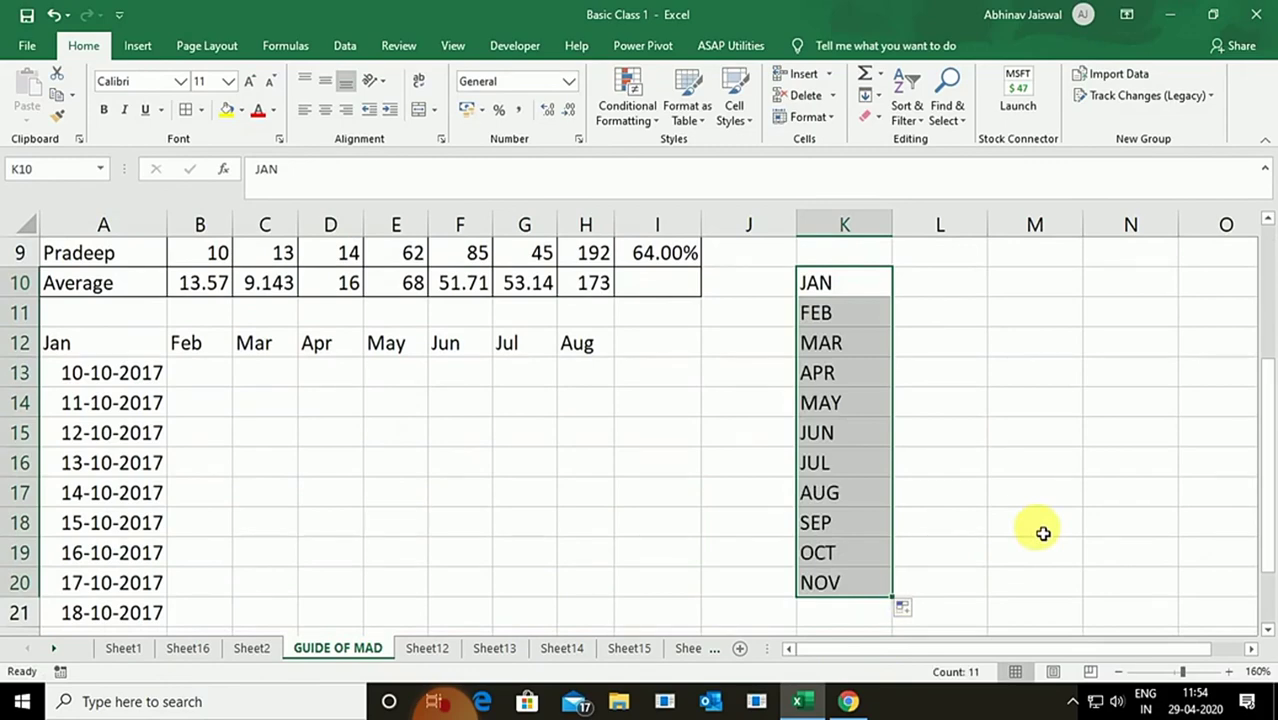
Clear the dates in A14:A24, keeping the starting date 10-10-2017 in A13.
{"action": "scroll", "coordinate": [1041, 531], "scroll_direction": "up", "scroll_amount": 2}
{"action": "scroll", "coordinate": [913, 556], "scroll_direction": "down", "scroll_amount": 3}
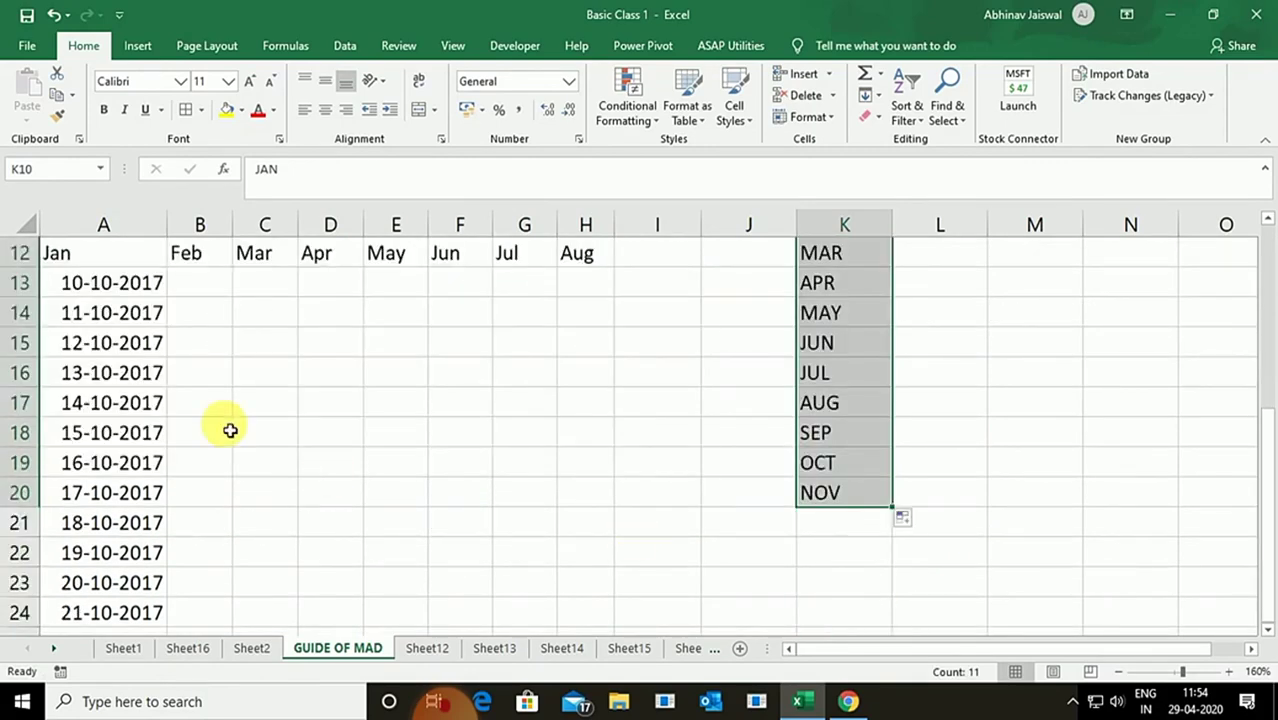
{"action": "left_click", "coordinate": [106, 285]}
{"action": "left_click_drag", "start_coordinate": [106, 316], "coordinate": [134, 608]}
{"action": "key", "text": "Delete"}
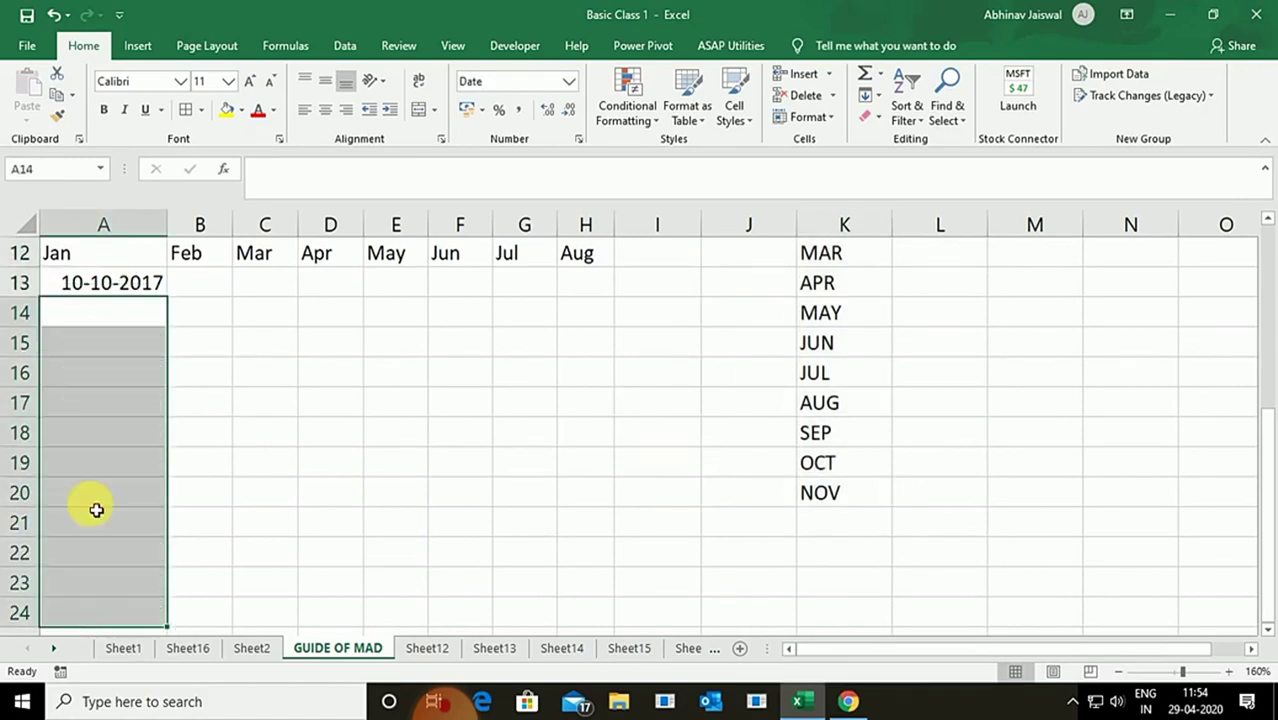
Autofill the date in A13 down to A22 using the Fill Weekdays option.
{"action": "left_click", "coordinate": [125, 288]}
{"action": "left_click_drag", "start_coordinate": [165, 299], "coordinate": [174, 553]}
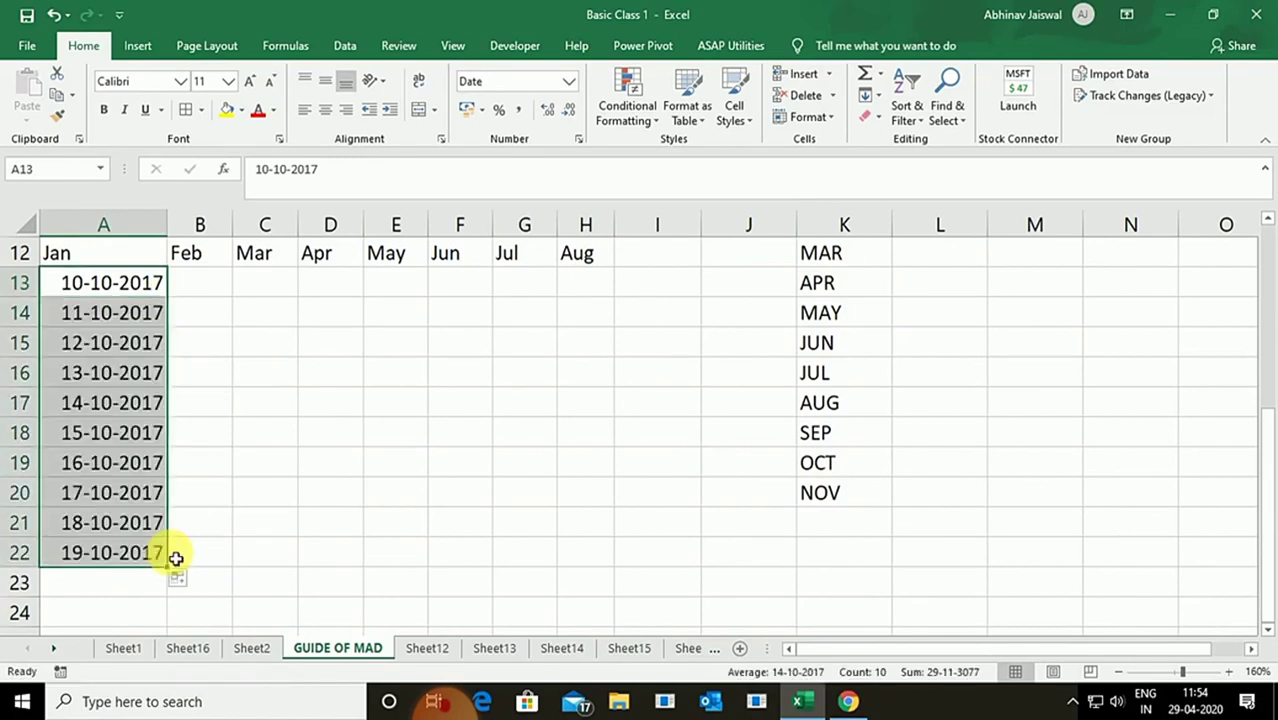
{"action": "left_click", "coordinate": [183, 578]}
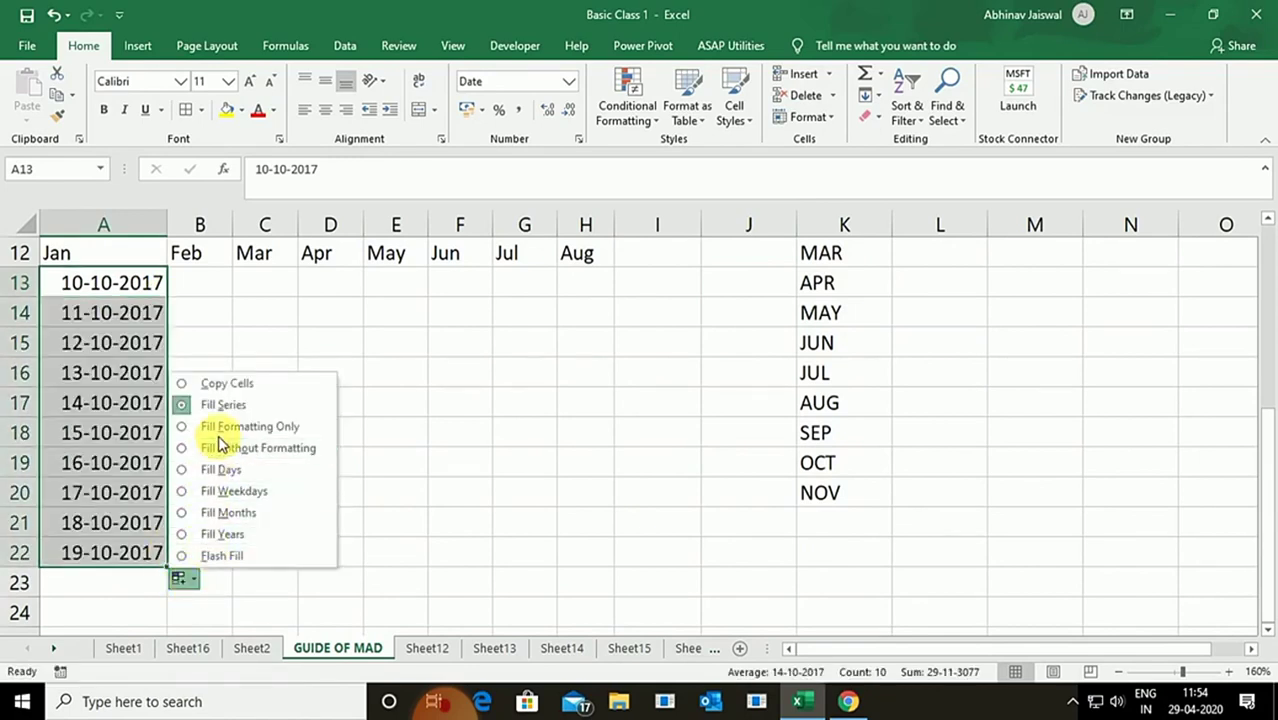
{"action": "left_click", "coordinate": [236, 491]}
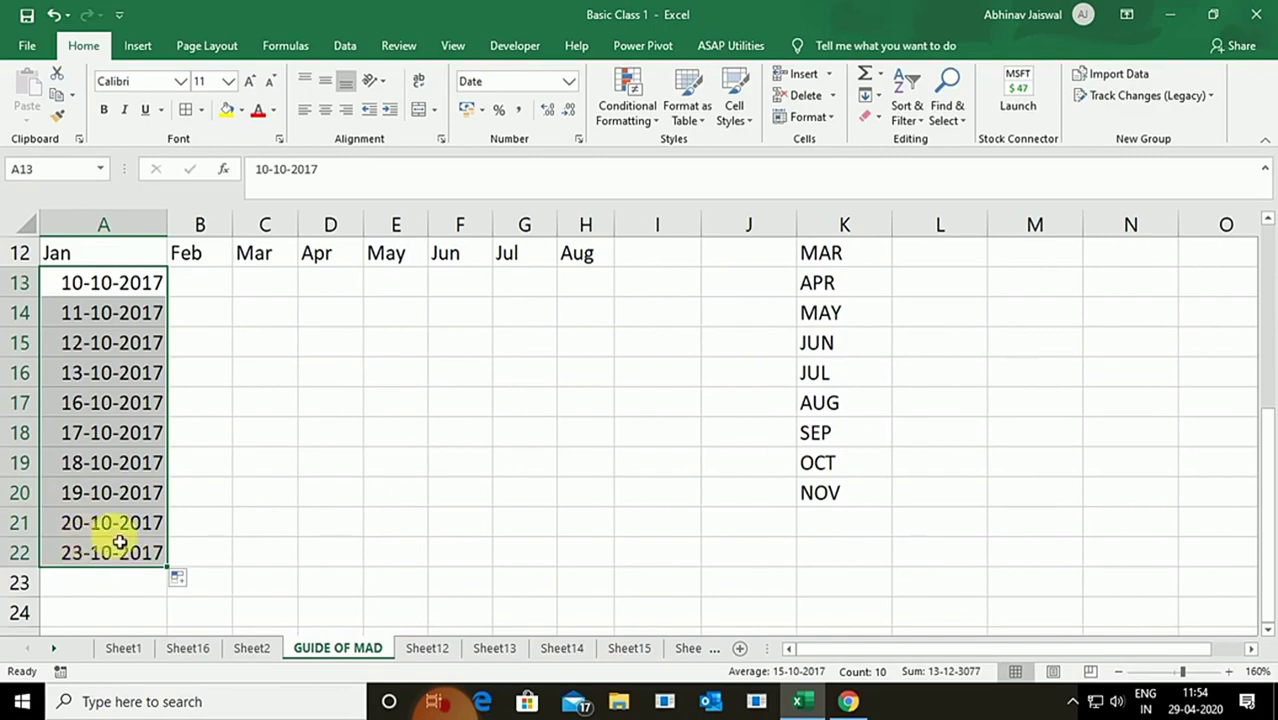
Switch the autofilled dates in A13:A22 to the Fill Months option.
{"action": "left_click", "coordinate": [186, 580]}
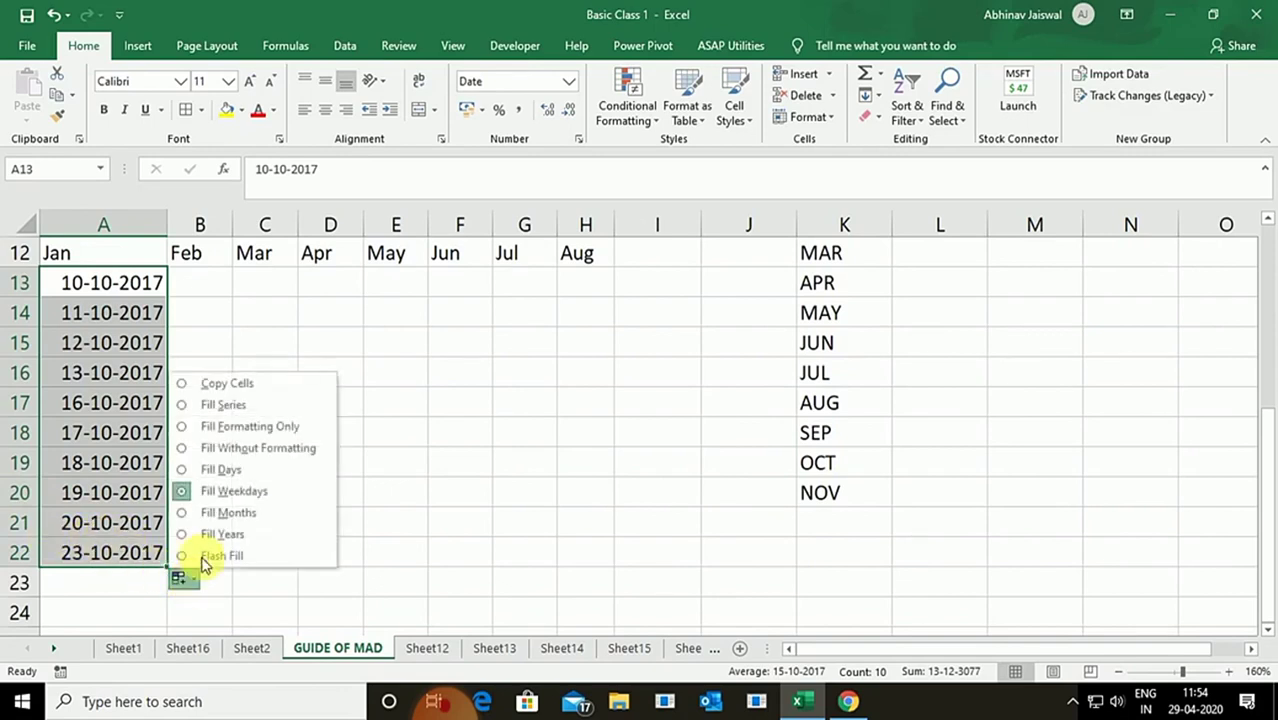
{"action": "left_click", "coordinate": [236, 514]}
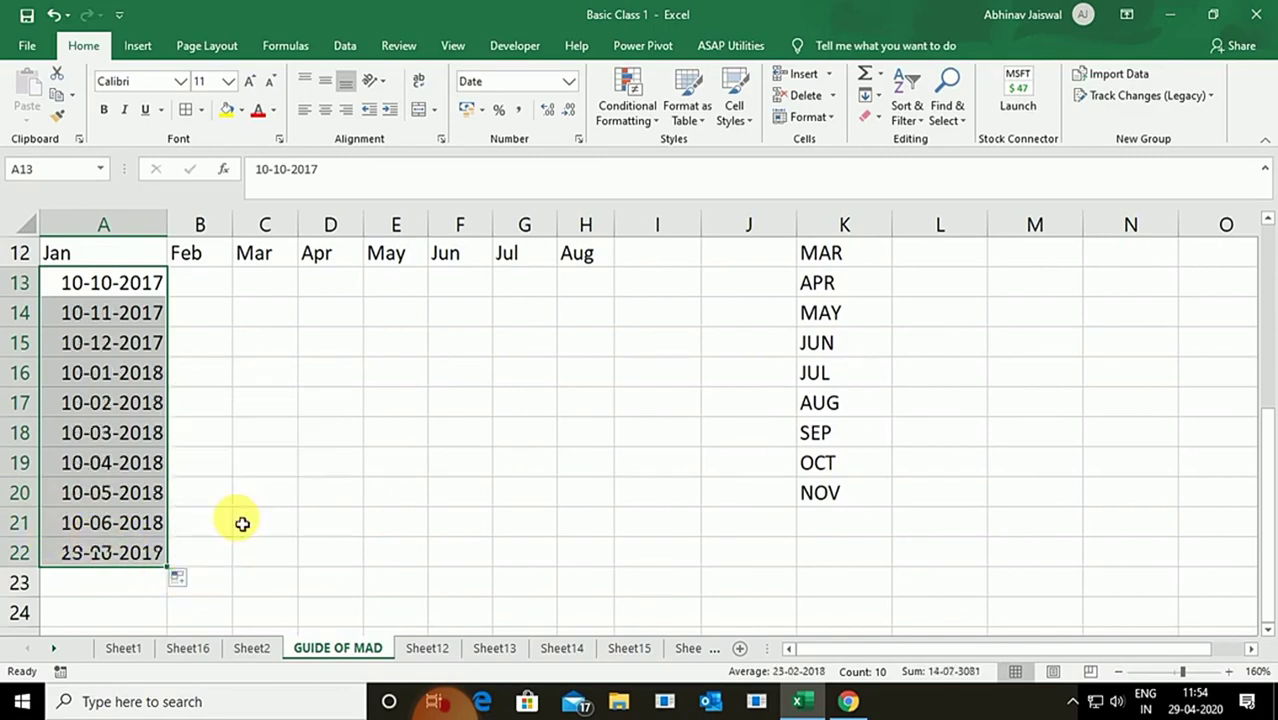
{"action": "left_click", "coordinate": [200, 583]}
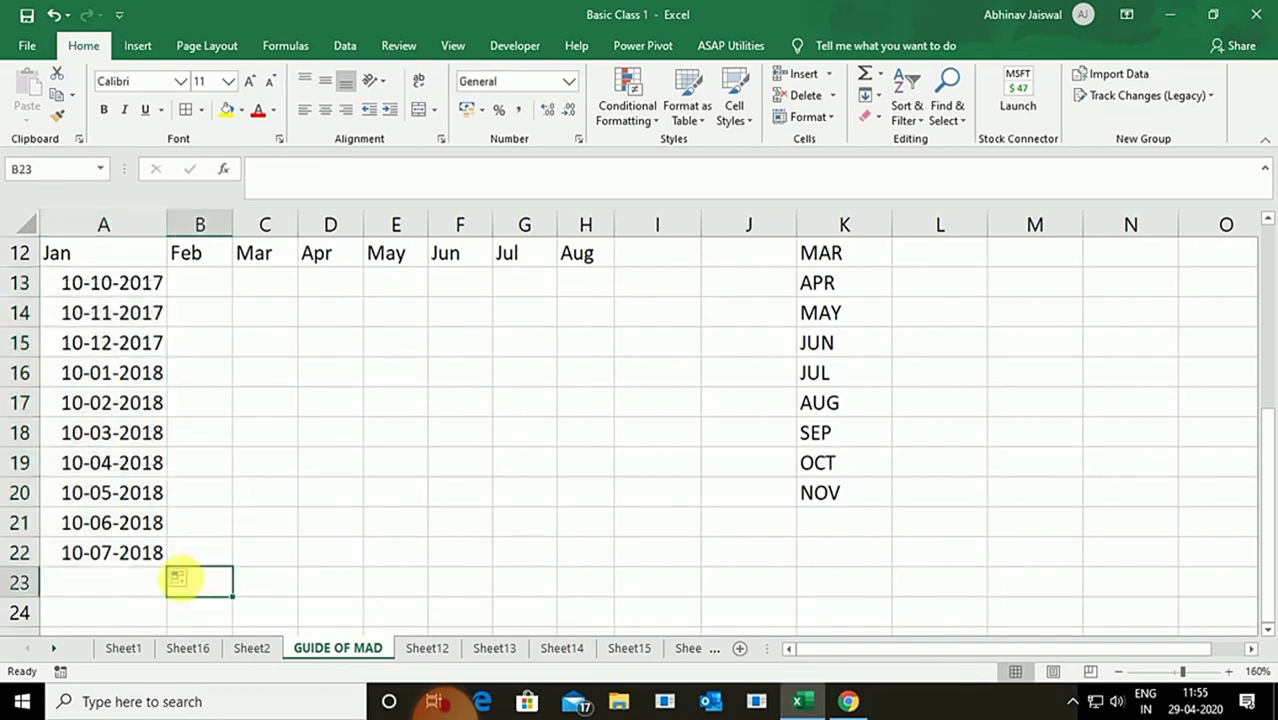
Reselect A13:A22 and change the date series to the Fill Years option.
{"action": "left_click_drag", "start_coordinate": [128, 286], "coordinate": [122, 555]}
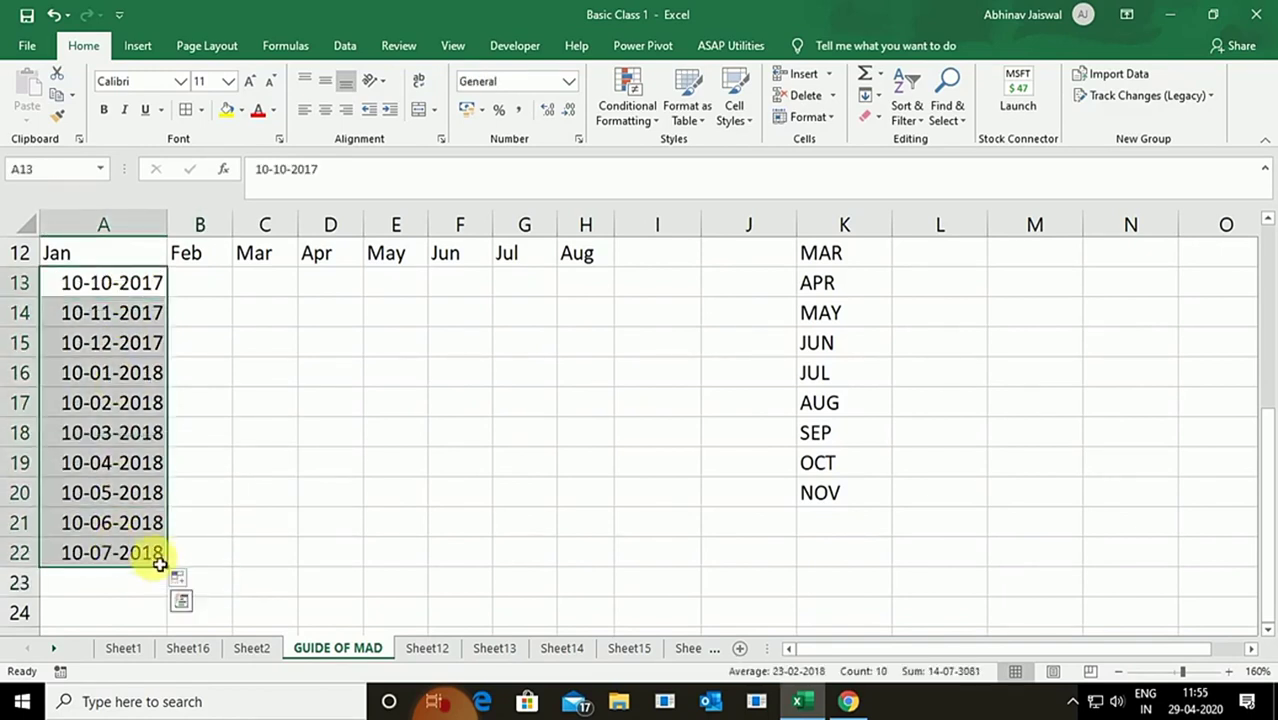
{"action": "left_click", "coordinate": [181, 579]}
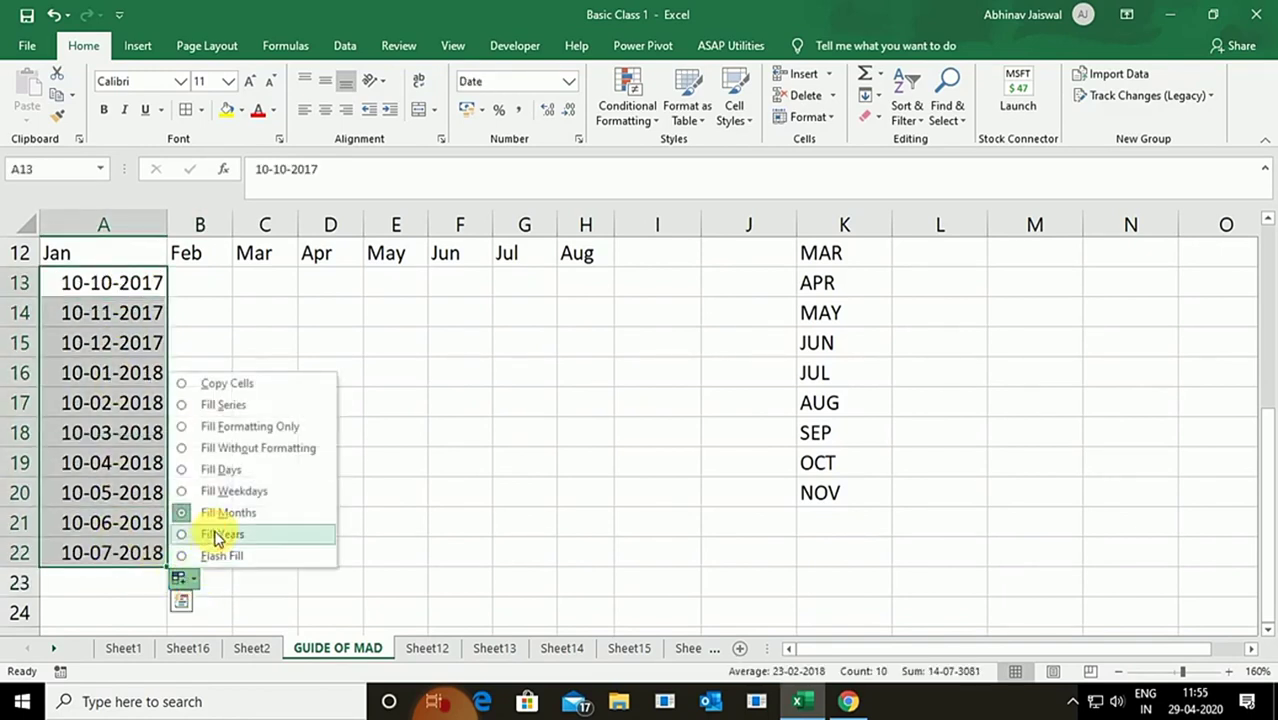
{"action": "left_click", "coordinate": [220, 533]}
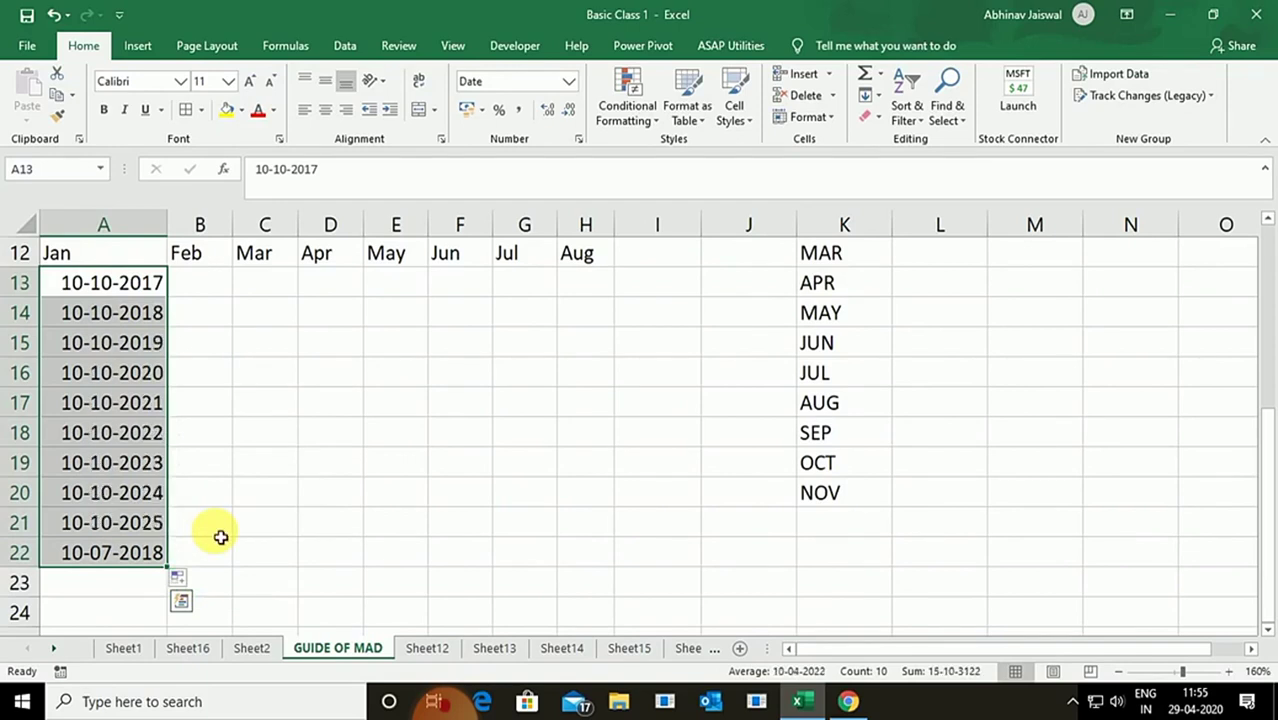
Change the autofilled dates in A13:A22 to the Fill Series option.
{"action": "left_click", "coordinate": [183, 579]}
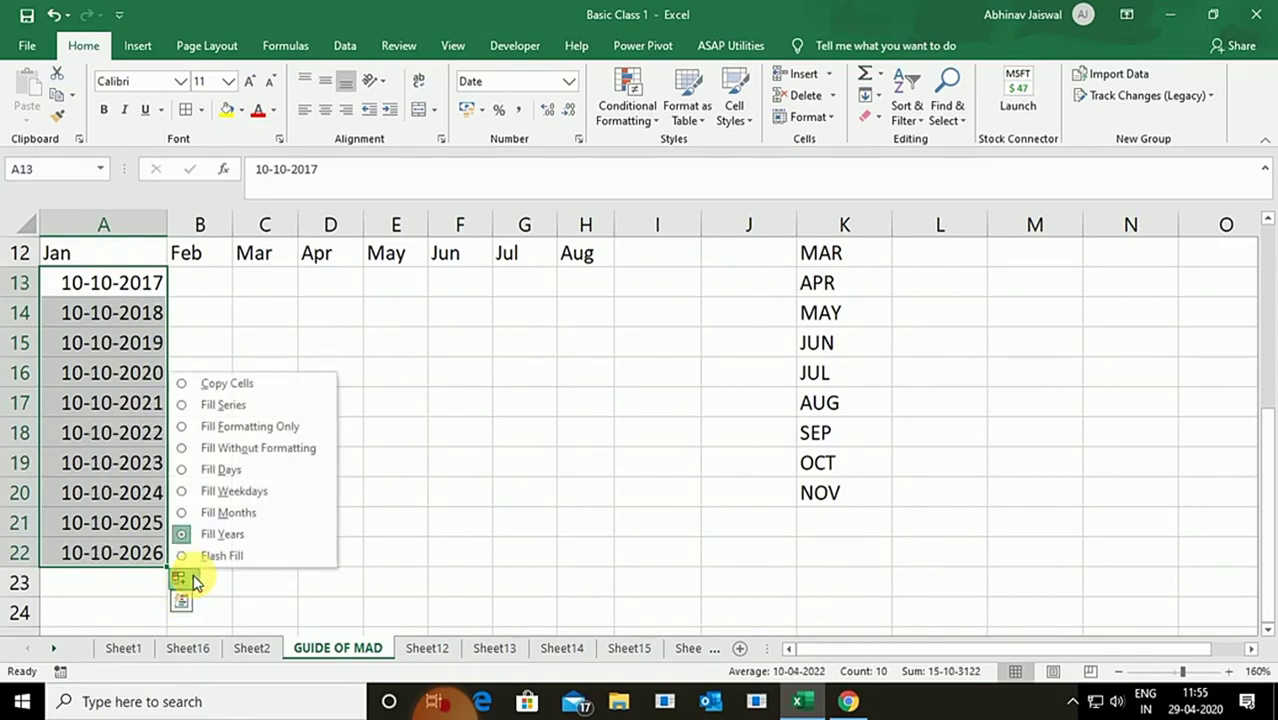
{"action": "left_click", "coordinate": [256, 406]}
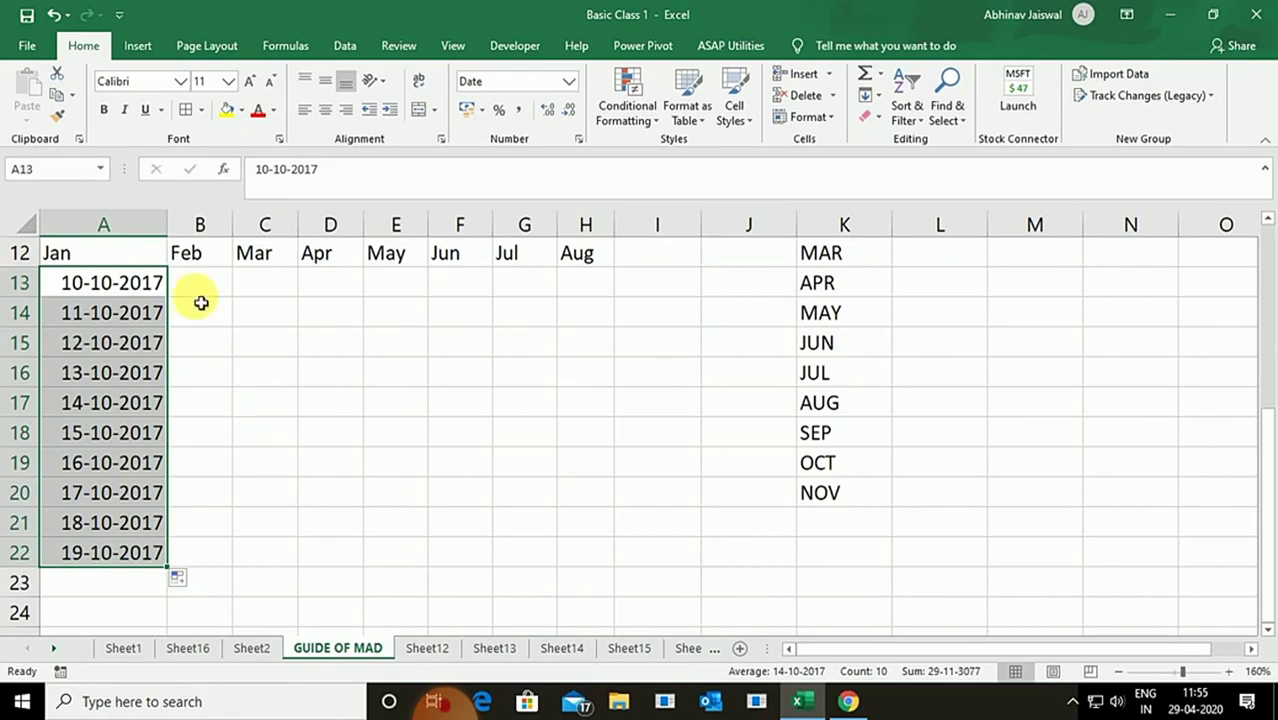
Try to fill B13:H22 with the formula =RANDBETWEEN(10,100), and clear the formula from B13.
{"action": "left_click_drag", "start_coordinate": [198, 288], "coordinate": [576, 556]}
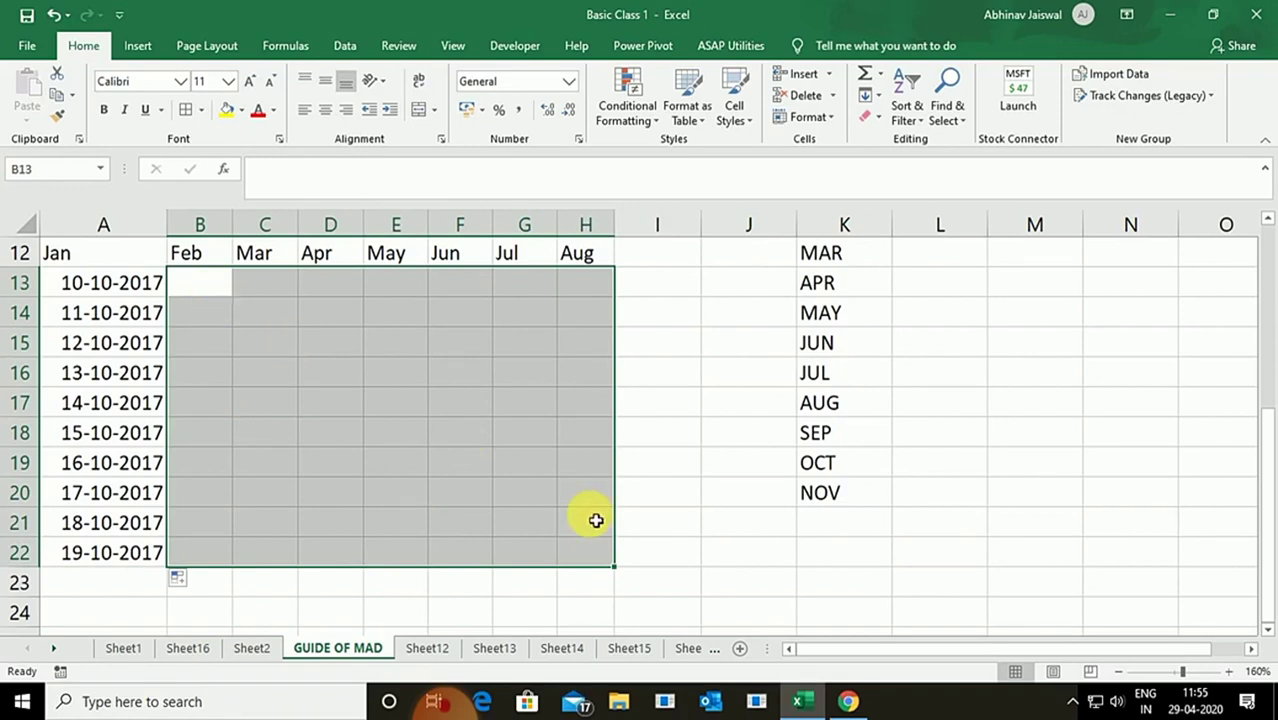
{"action": "type", "text": "=RA"}
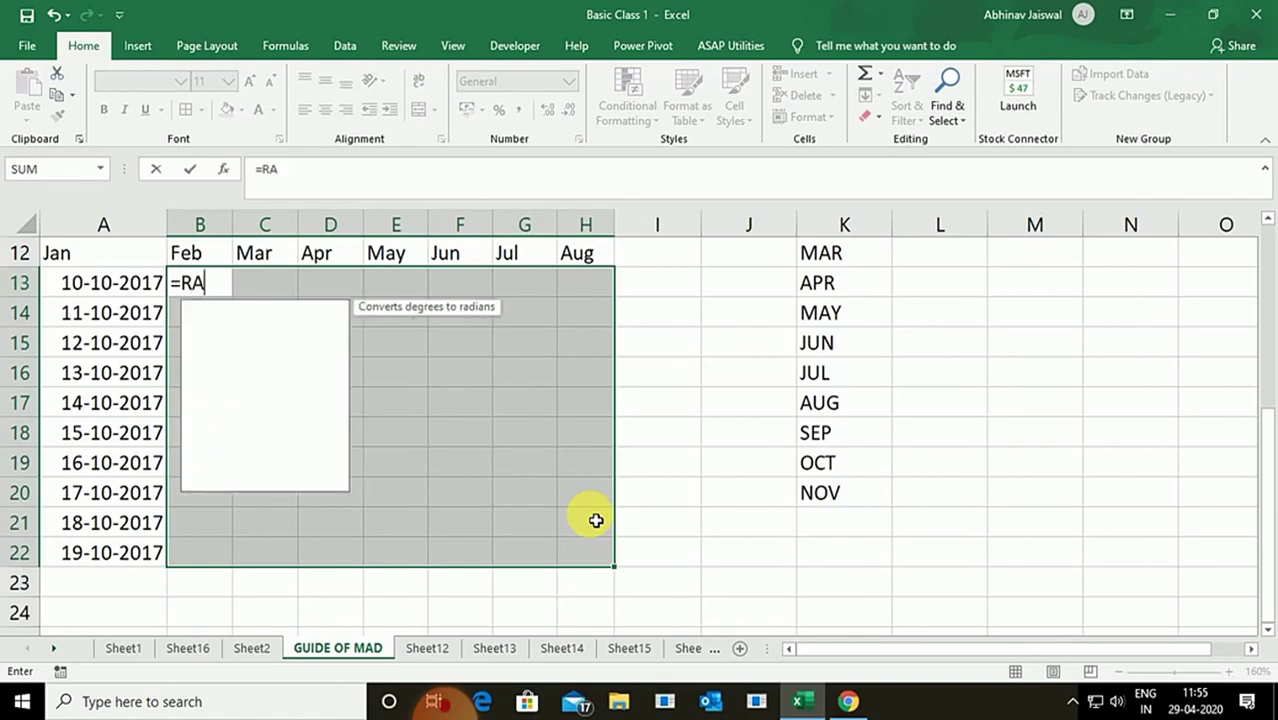
{"action": "type", "text": "NDBETWEEN("}
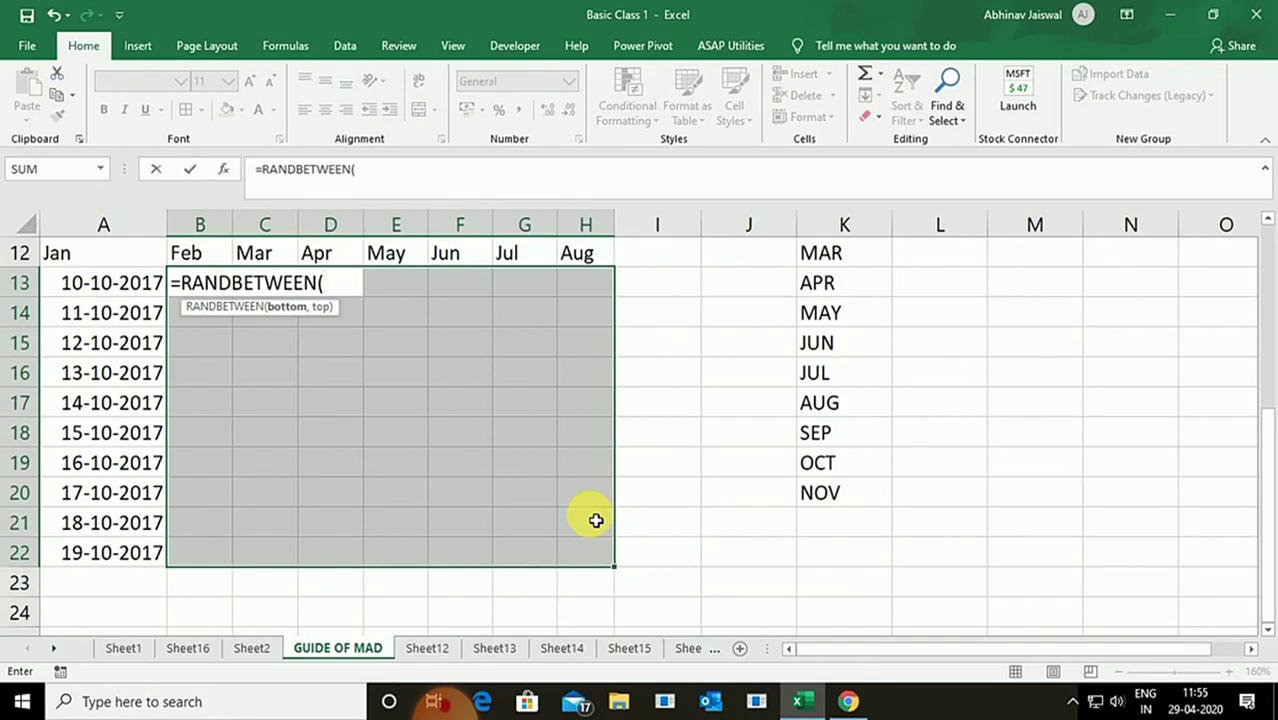
{"action": "type", "text": "10,100"}
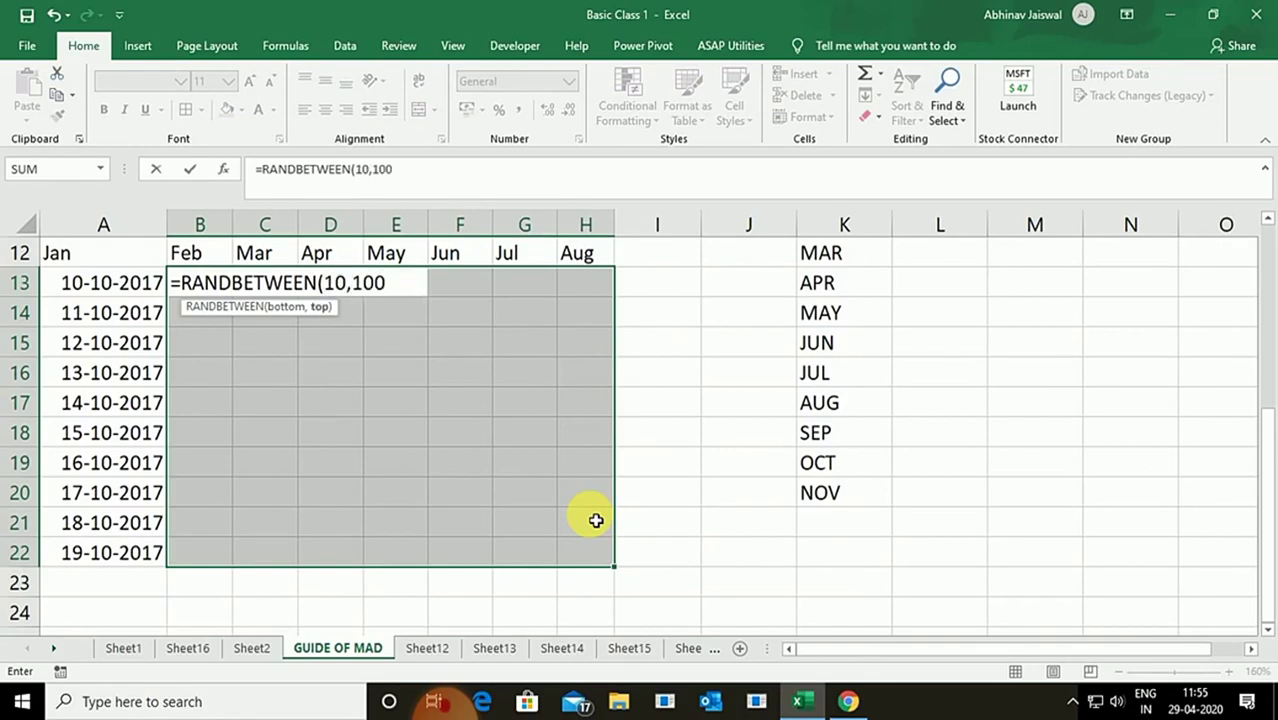
{"action": "key", "text": "Return"}
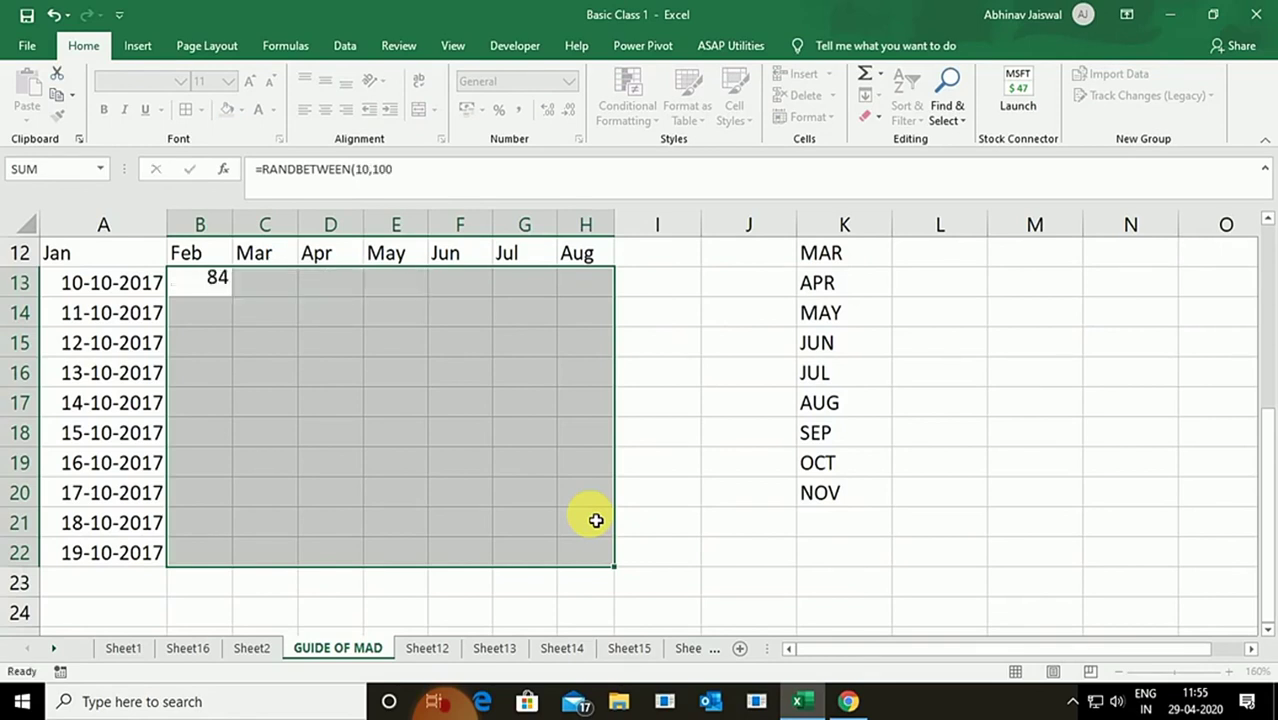
{"action": "key", "text": "Up"}
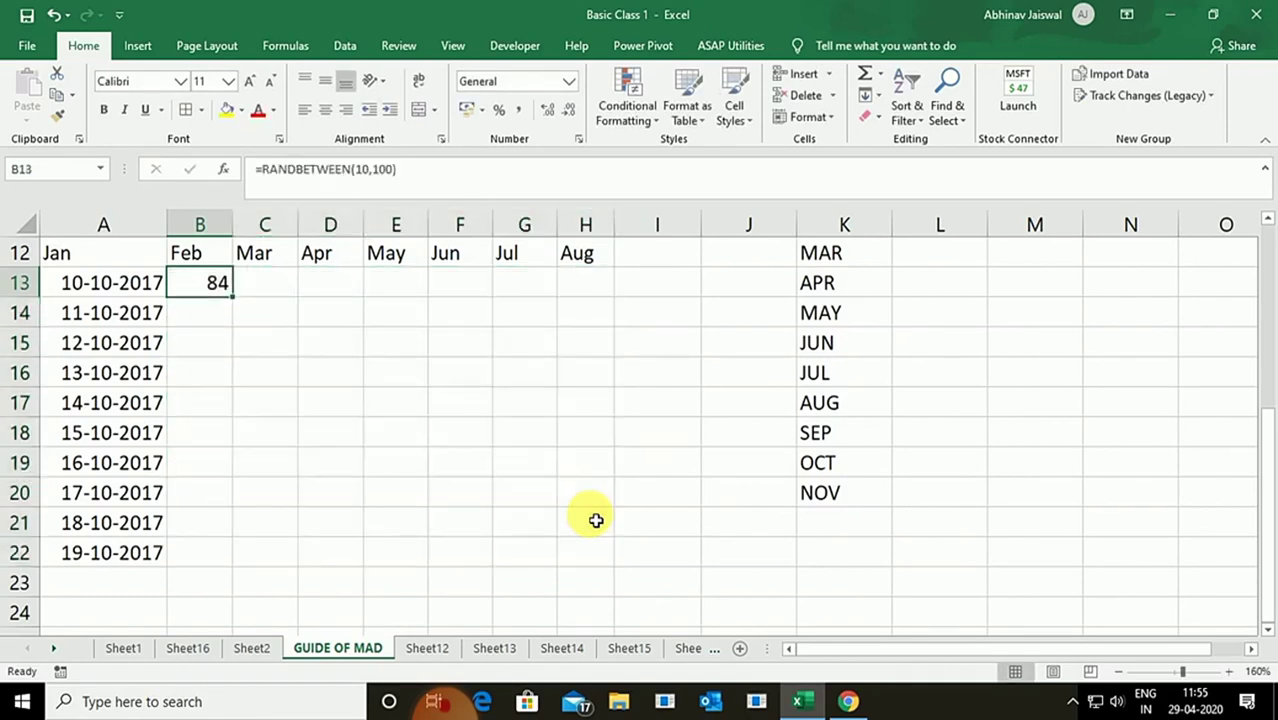
{"action": "key", "text": "F2"}
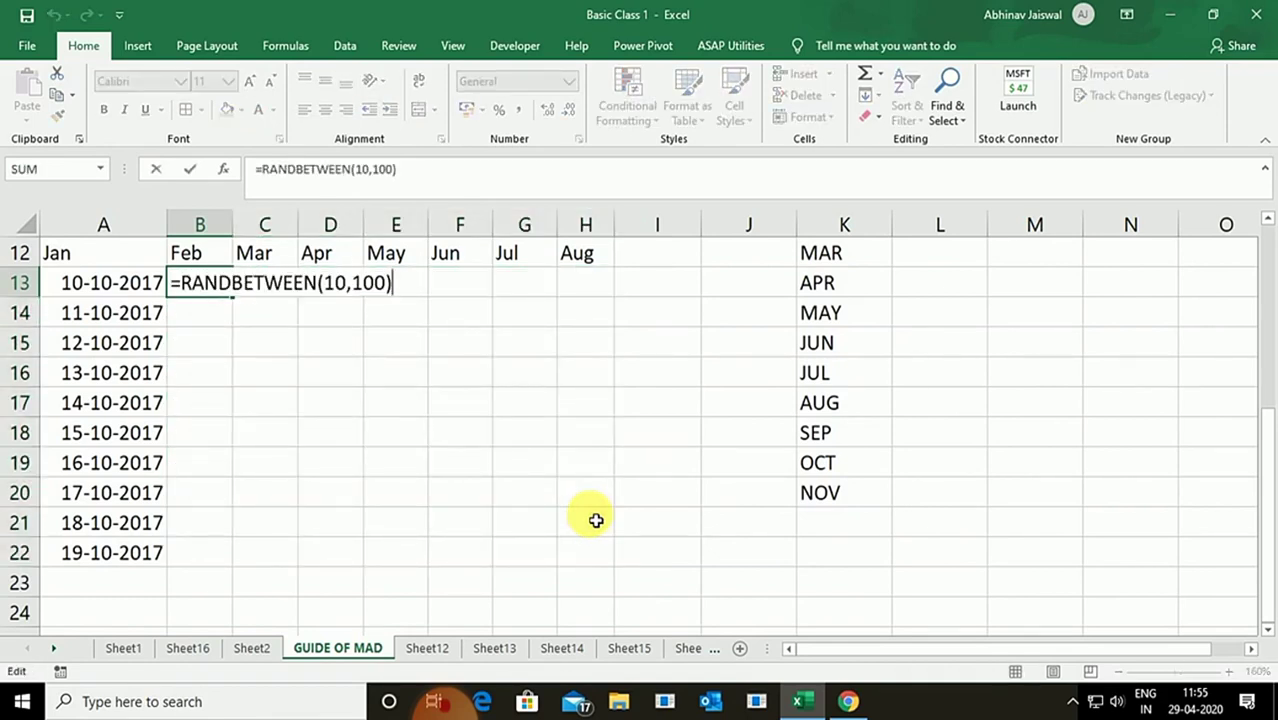
{"action": "key", "text": "Return"}
{"action": "key", "text": "Up"}
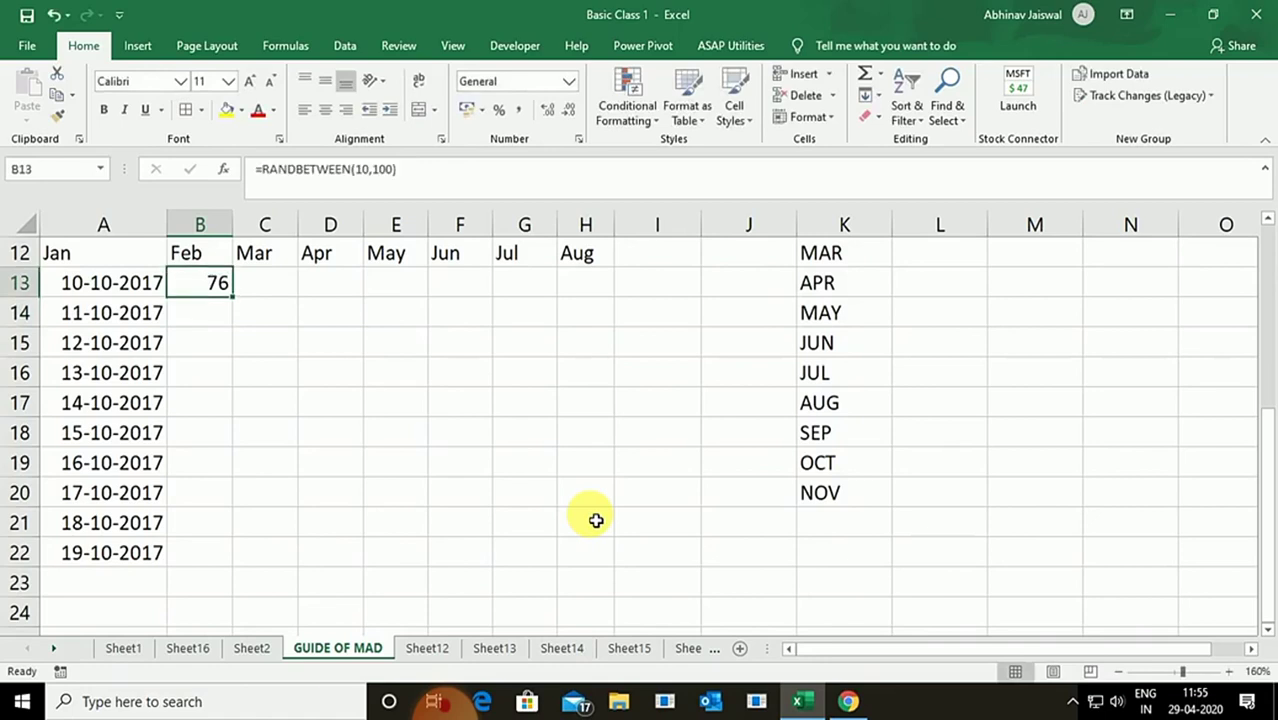
{"action": "key", "text": "Delete"}
Select B13:H22 and fill the whole range at once with the formula =RANDBETWEEN(10,100).
{"action": "key", "text": "shift+Down"}
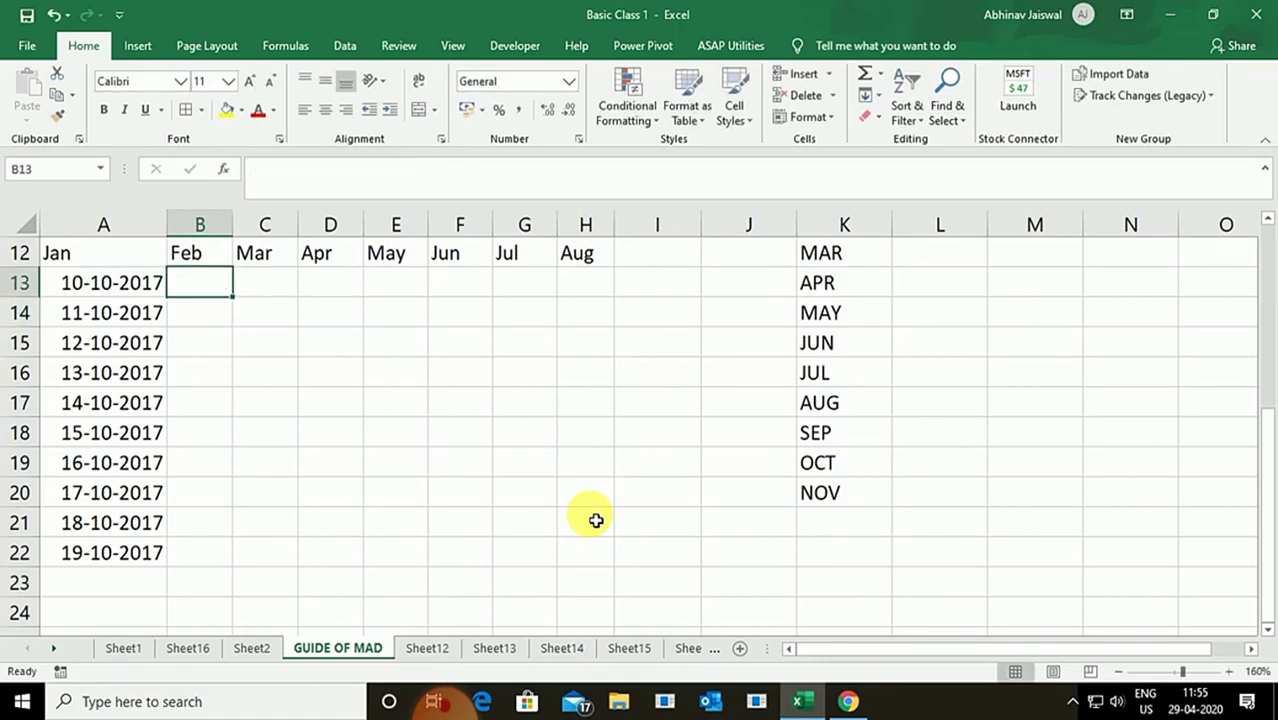
{"action": "key", "text": "shift+Right"}
{"action": "key", "text": "shift+Right"}
{"action": "key", "text": "shift+Right"}
{"action": "key", "text": "shift+Right"}
{"action": "key", "text": "shift+Right"}
{"action": "key", "text": "shift+Down"}
{"action": "key", "text": "shift+Down"}
{"action": "key", "text": "shift+Down"}
{"action": "key", "text": "shift+Down"}
{"action": "key", "text": "shift+Down"}
{"action": "key", "text": "shift+Down"}
{"action": "key", "text": "shift+Down"}
{"action": "key", "text": "shift+Down"}
{"action": "key", "text": "shift+Down"}
{"action": "key", "text": "shift+Down"}
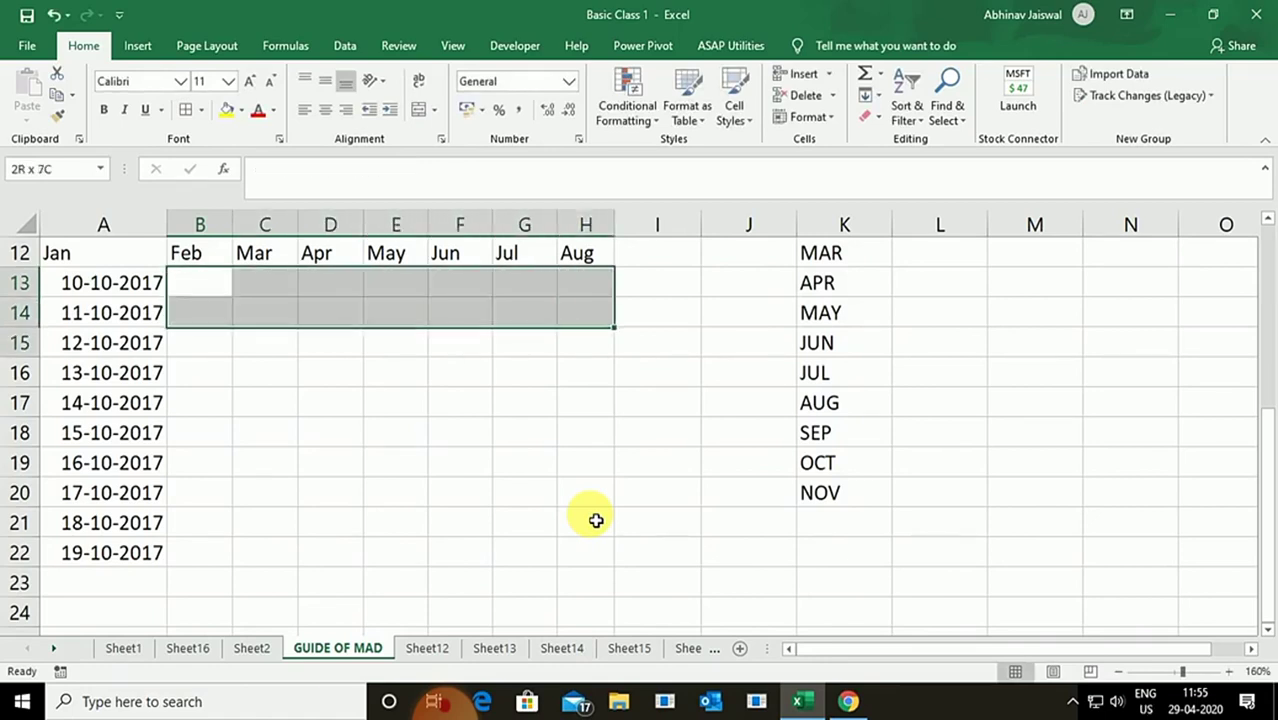
{"action": "key", "text": "shift+Up"}
{"action": "key", "text": "shift+Up"}
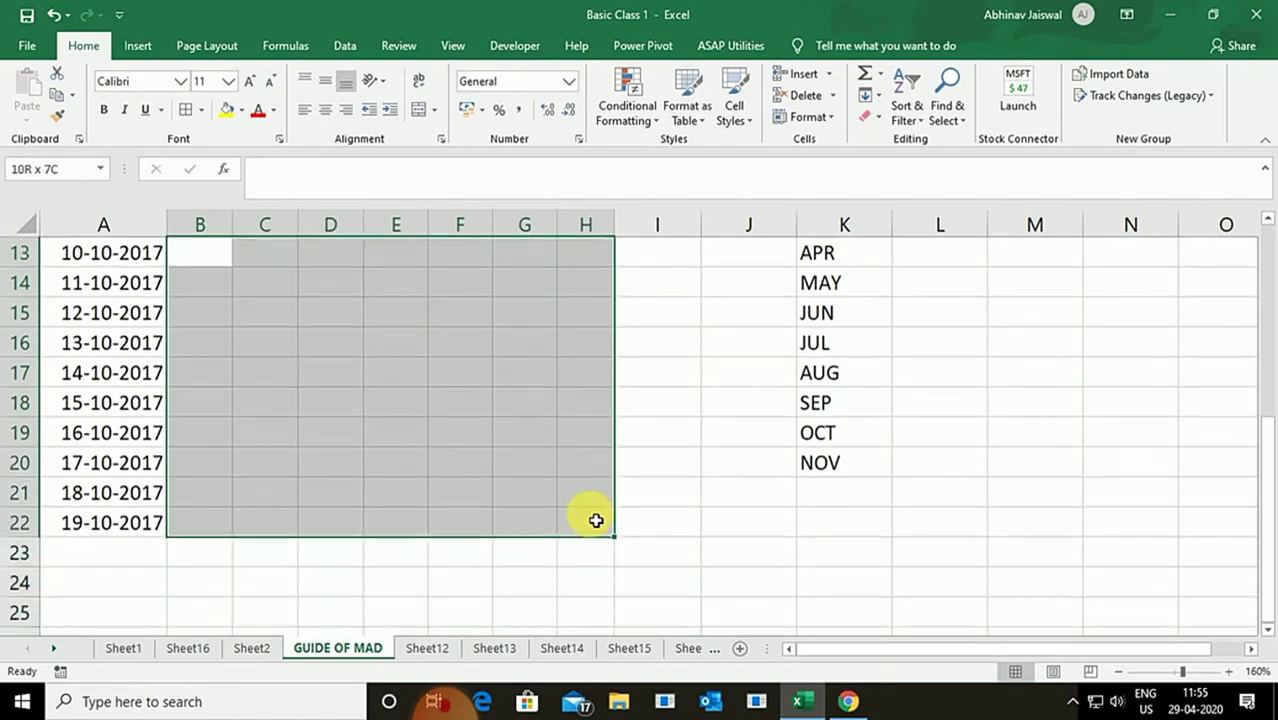
{"action": "type", "text": "=R"}
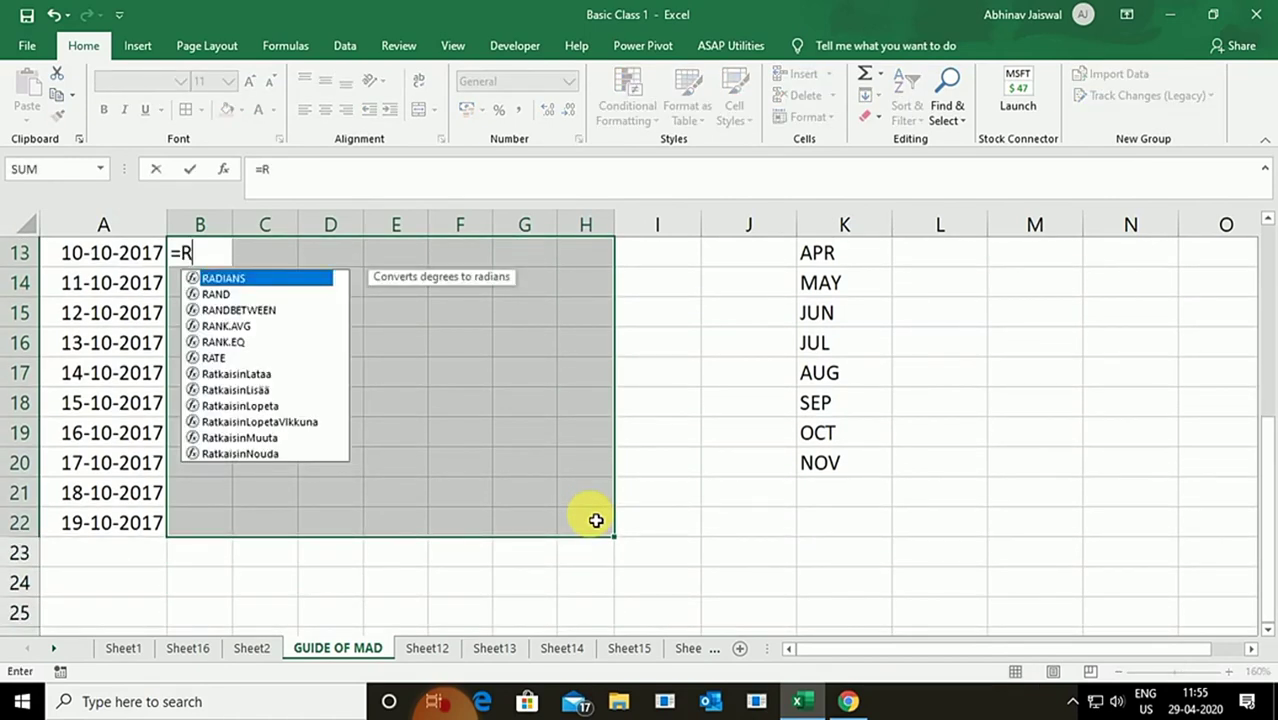
{"action": "type", "text": "AN"}
{"action": "key", "text": "Down"}
{"action": "key", "text": "Tab"}
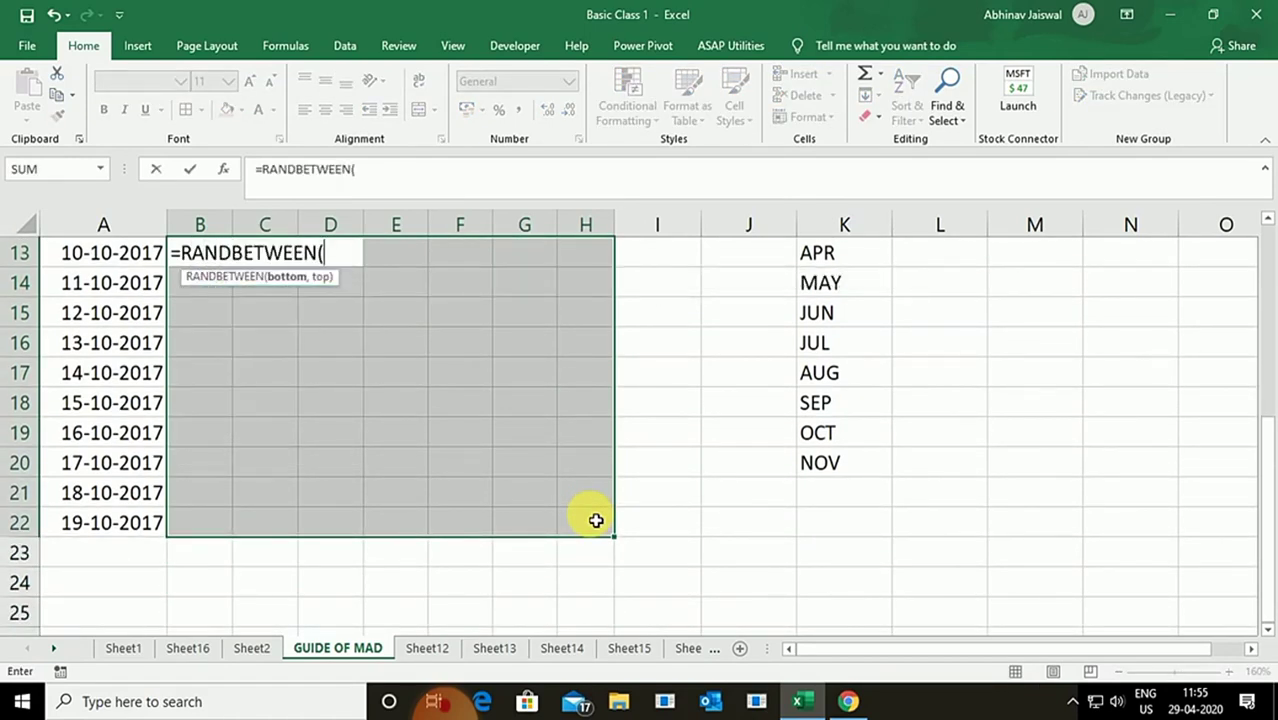
{"action": "type", "text": "10,100"}
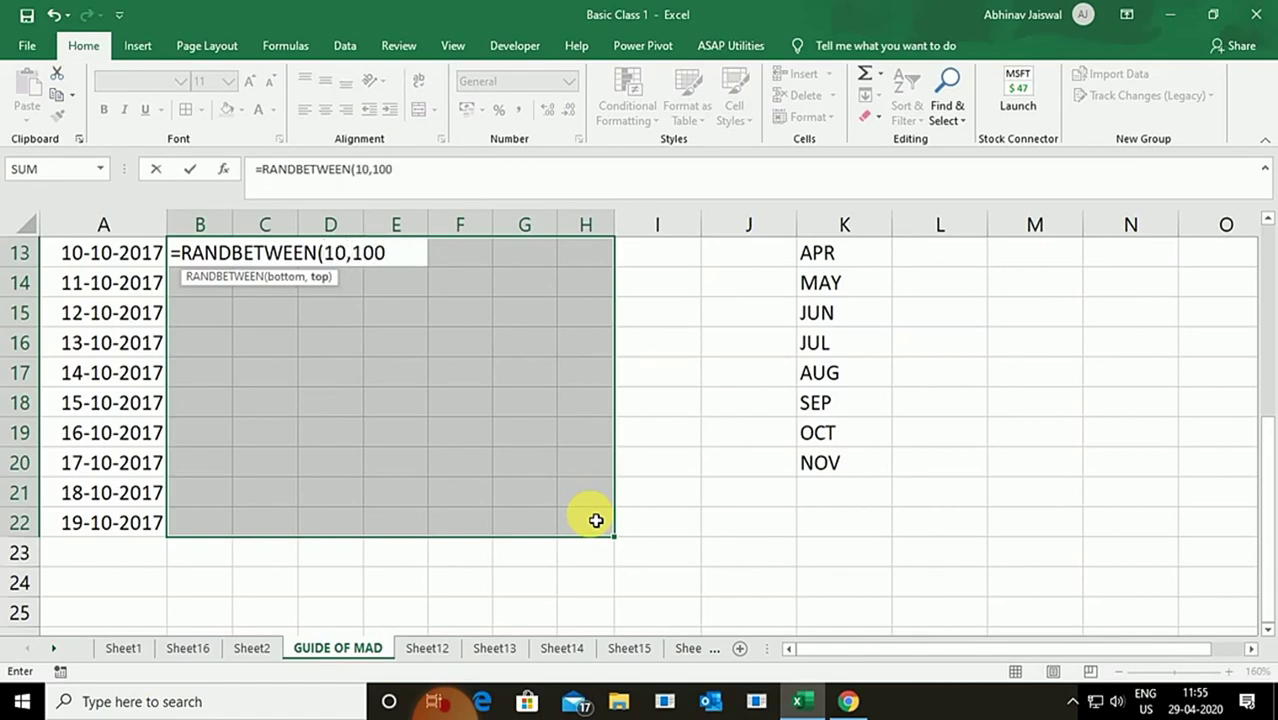
{"action": "type", "text": ")"}
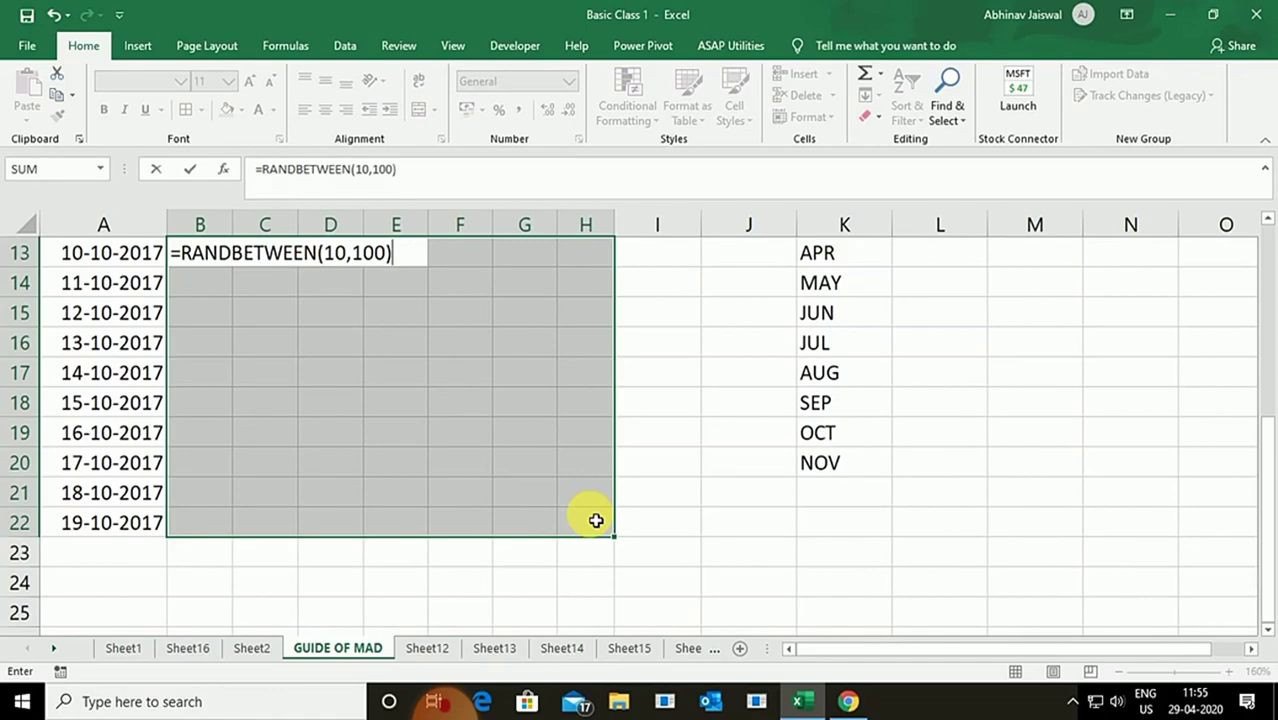
{"action": "key", "text": "ctrl+Return"}
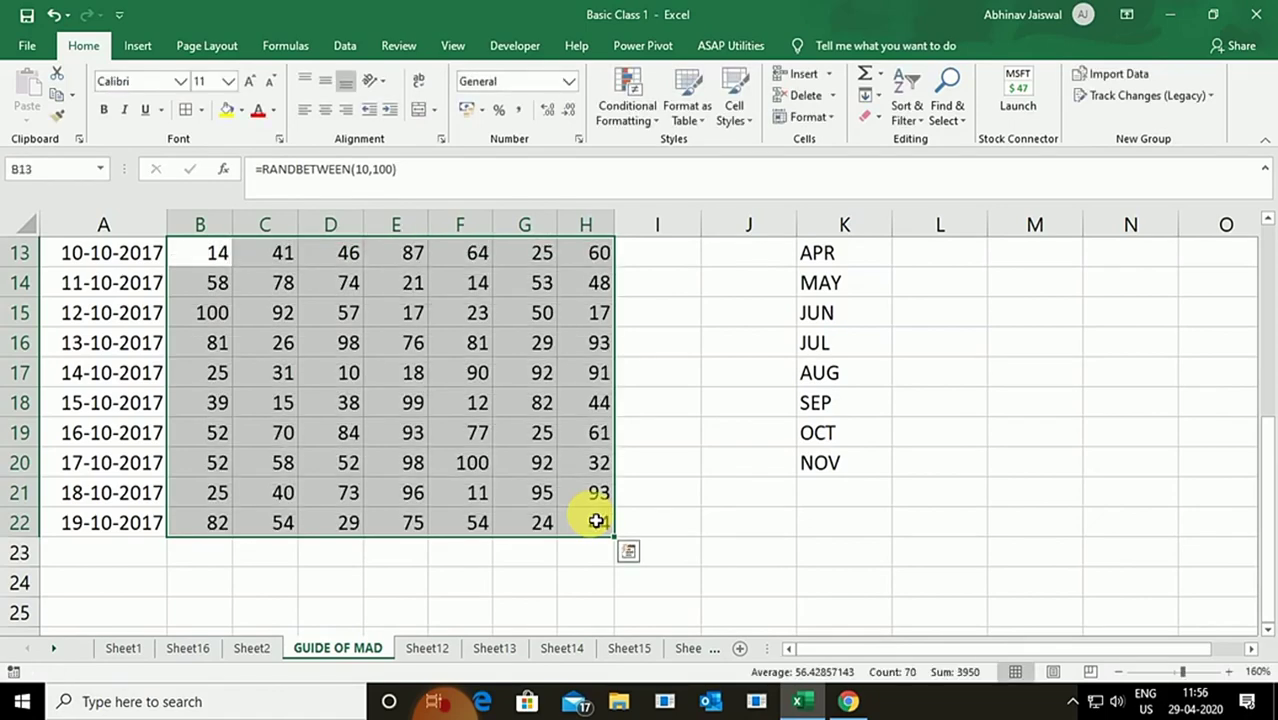
Recalculate the sheet repeatedly to regenerate the random numbers in B13:H22, and select the empty cell J14.
{"action": "scroll", "coordinate": [596, 521], "scroll_direction": "up", "scroll_amount": 1}
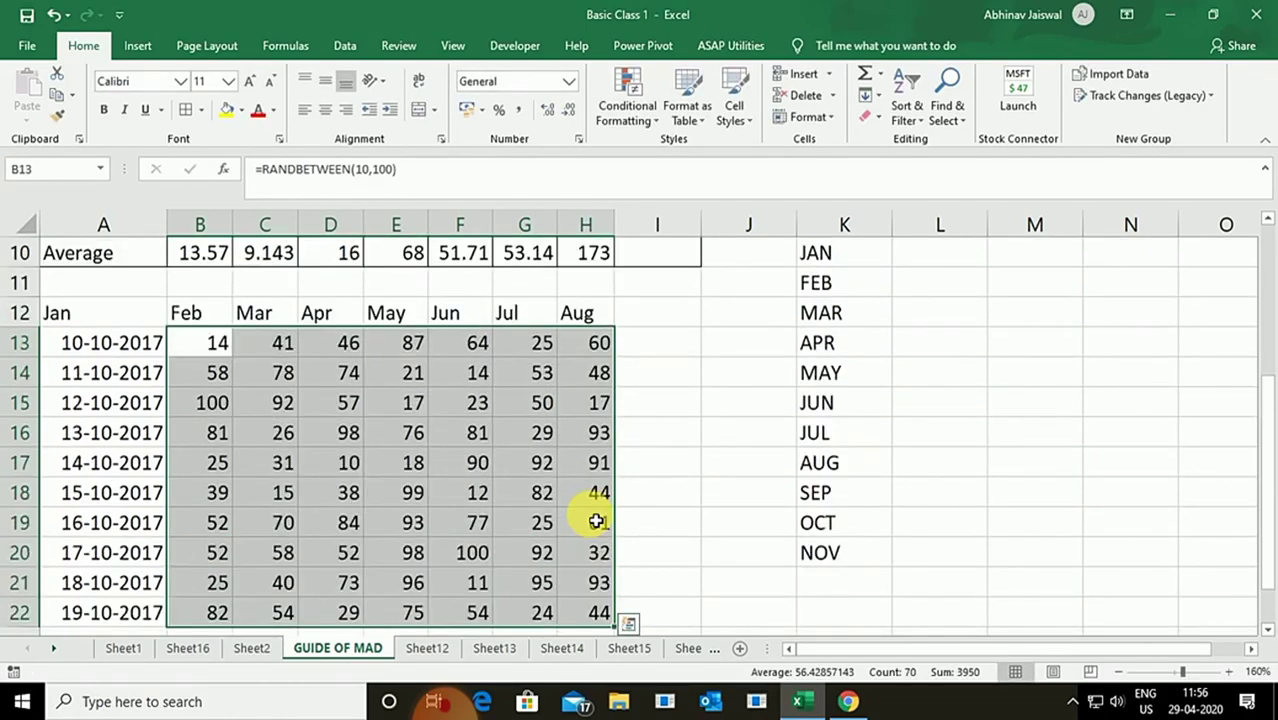
{"action": "key", "text": "F9"}
{"action": "key", "text": "F9"}
{"action": "key", "text": "F9"}
{"action": "key", "text": "F9"}
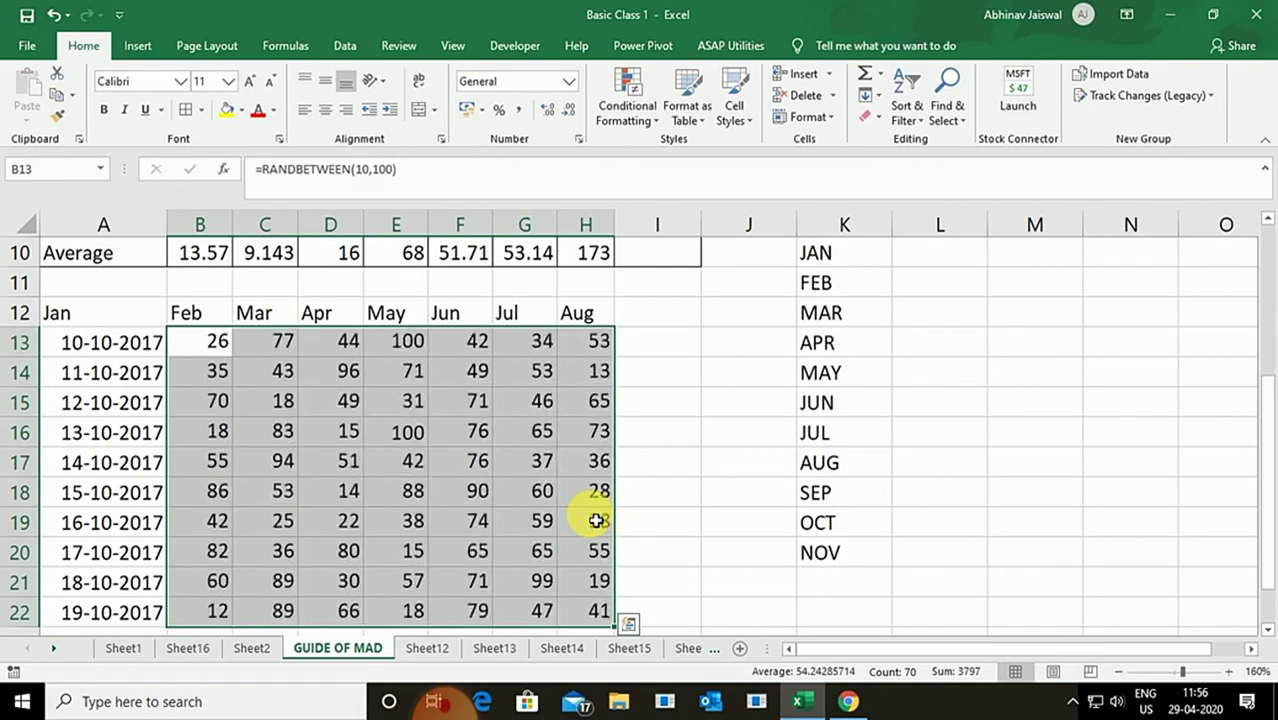
{"action": "key", "text": "F9"}
{"action": "key", "text": "F9"}
{"action": "key", "text": "F9"}
{"action": "key", "text": "F9"}
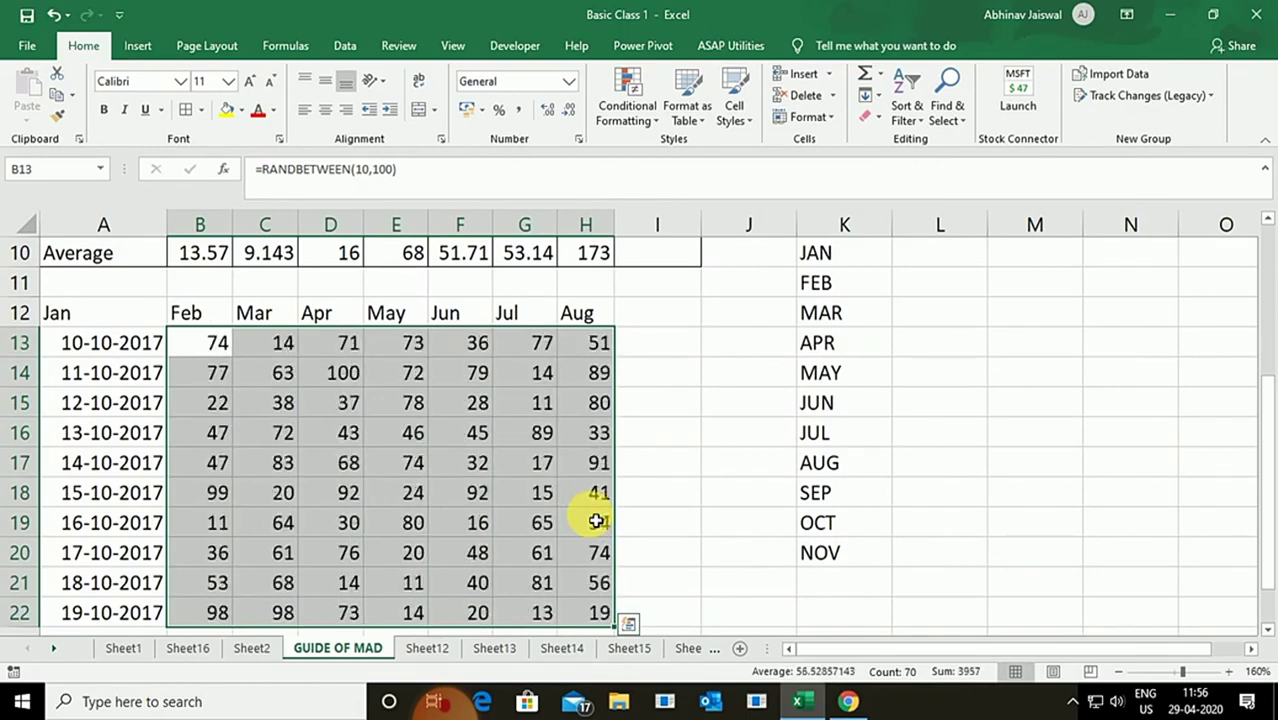
{"action": "key", "text": "F9"}
{"action": "key", "text": "F9"}
{"action": "key", "text": "F9"}
{"action": "key", "text": "F9"}
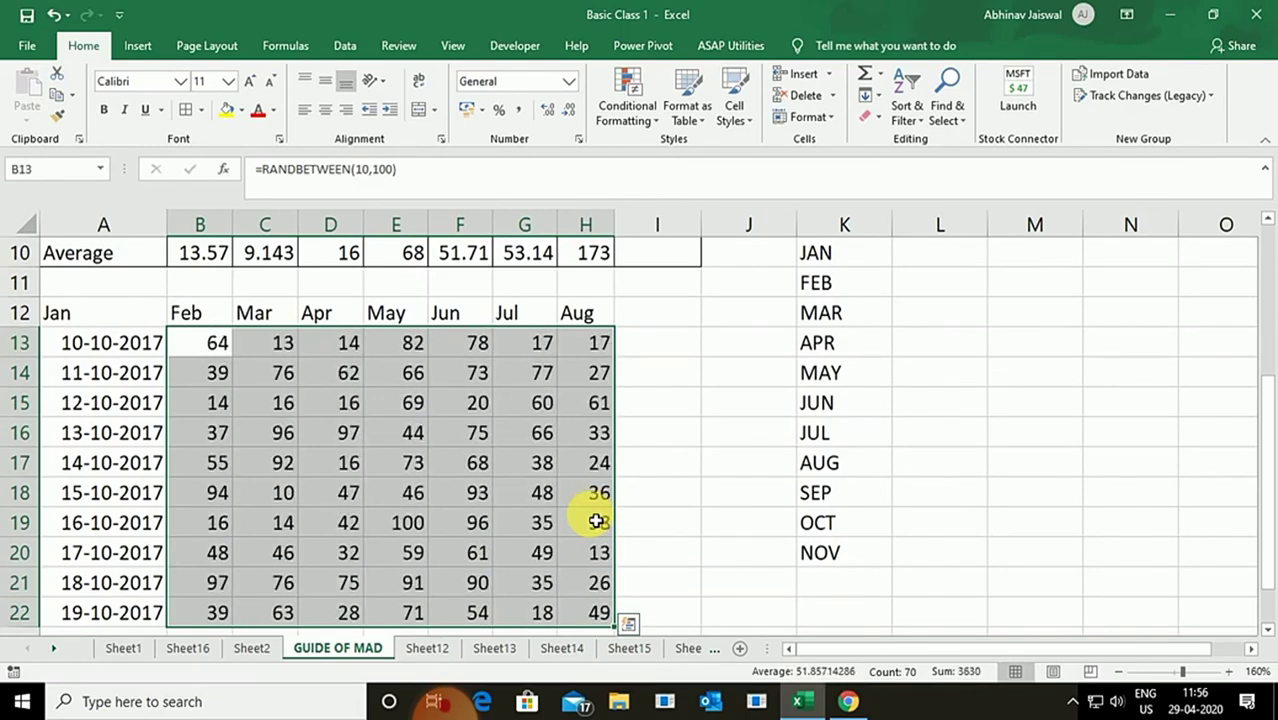
{"action": "key", "text": "F9"}
{"action": "key", "text": "F9"}
{"action": "key", "text": "F9"}
{"action": "key", "text": "F9"}
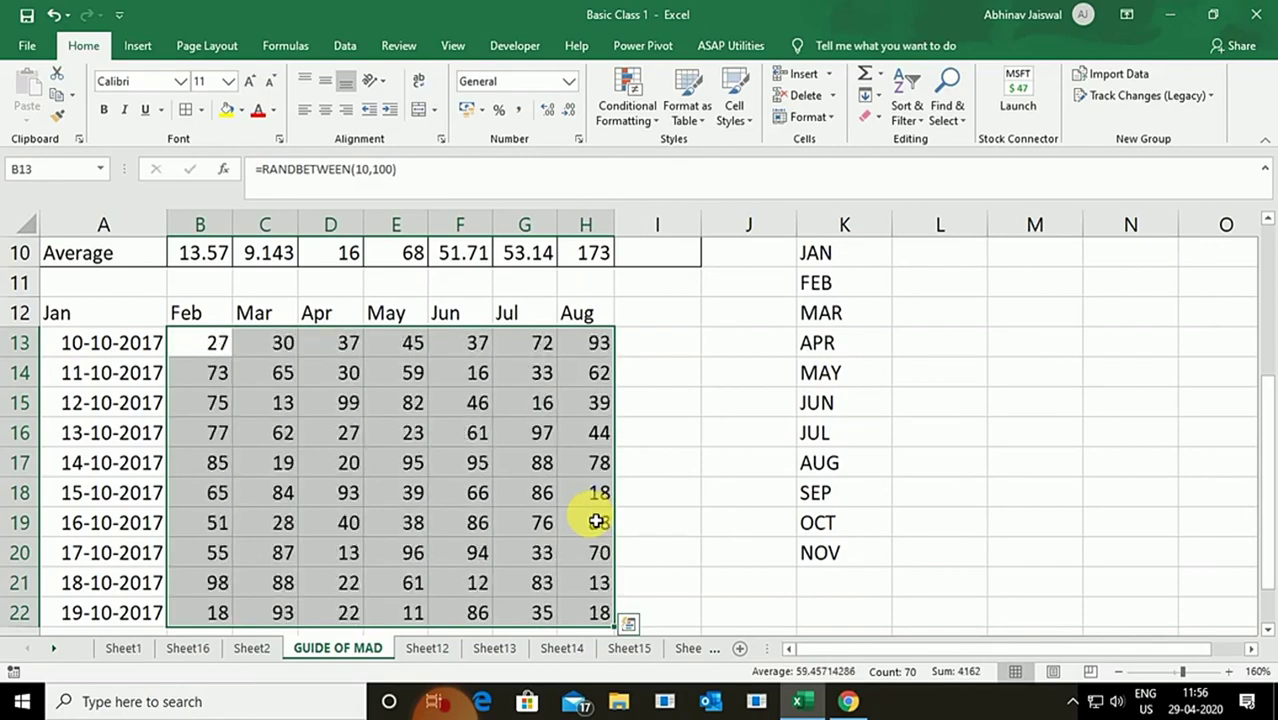
{"action": "key", "text": "F9"}
{"action": "key", "text": "F9"}
{"action": "key", "text": "F9"}
{"action": "key", "text": "F9"}
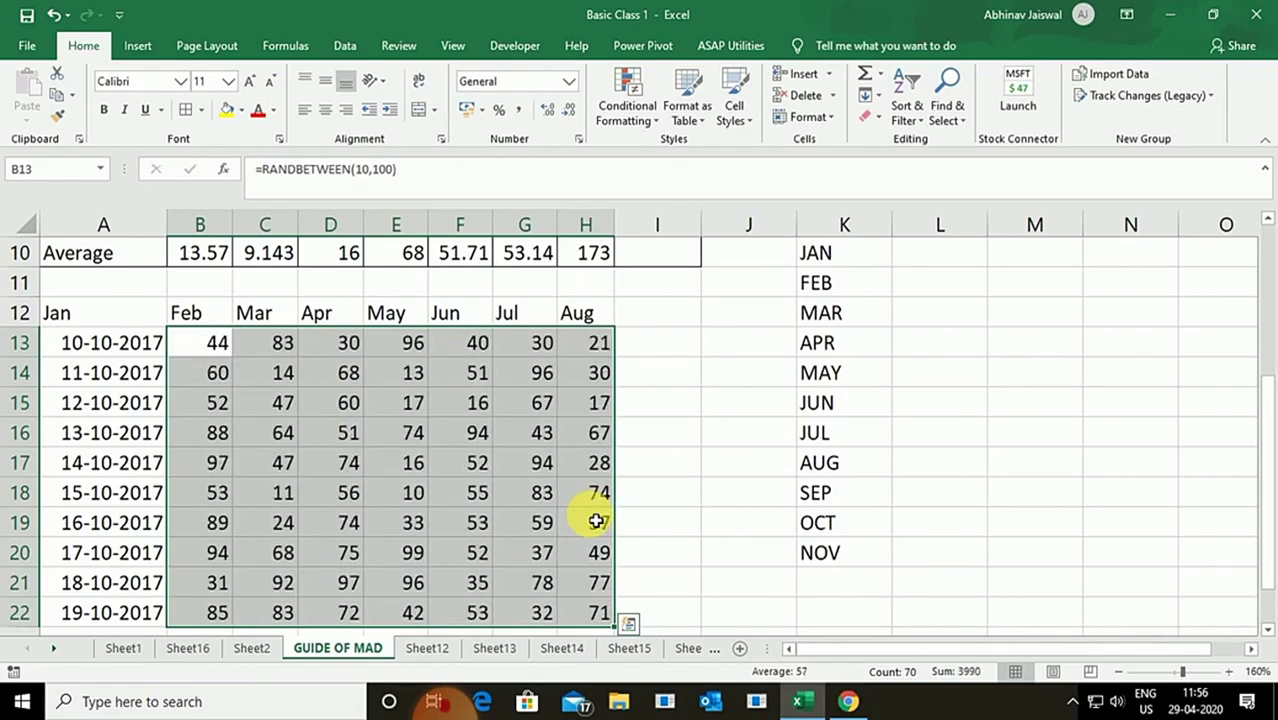
{"action": "key", "text": "F9"}
{"action": "key", "text": "F9"}
{"action": "key", "text": "F9"}
{"action": "key", "text": "F9"}
{"action": "key", "text": "F9"}
{"action": "key", "text": "F9"}
{"action": "key", "text": "F9"}
{"action": "key", "text": "F9"}
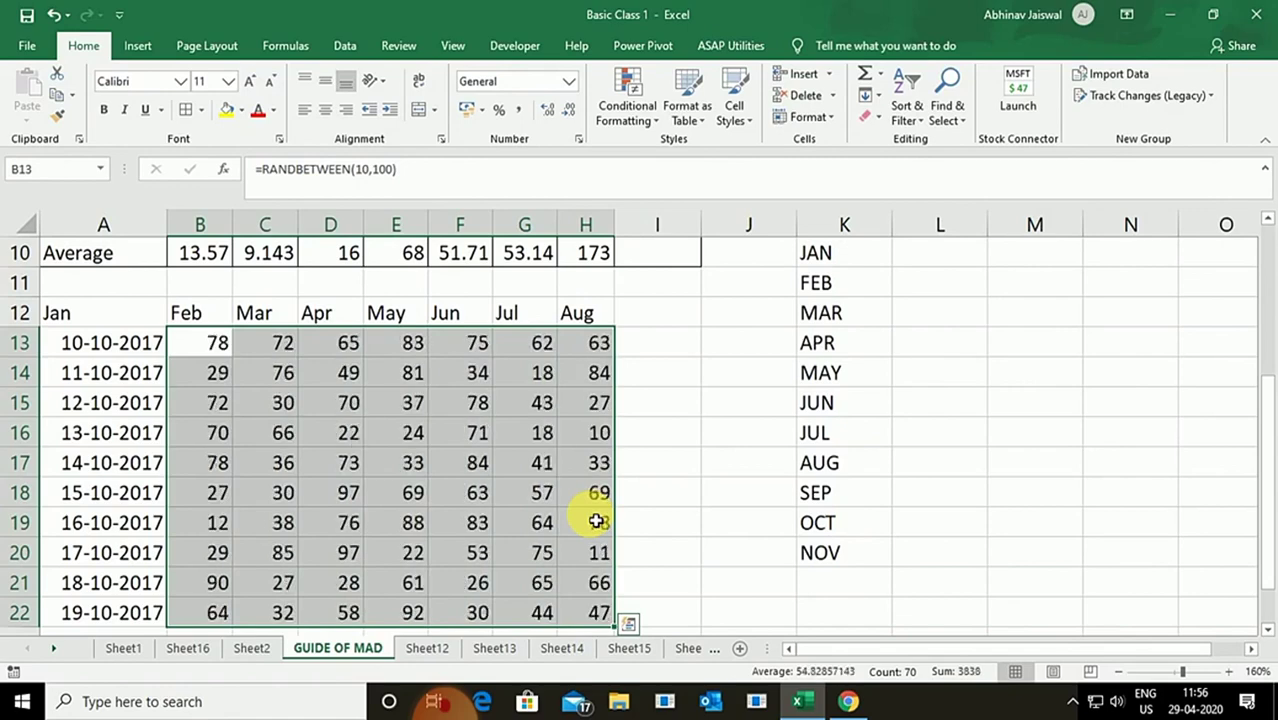
{"action": "key", "text": "F9"}
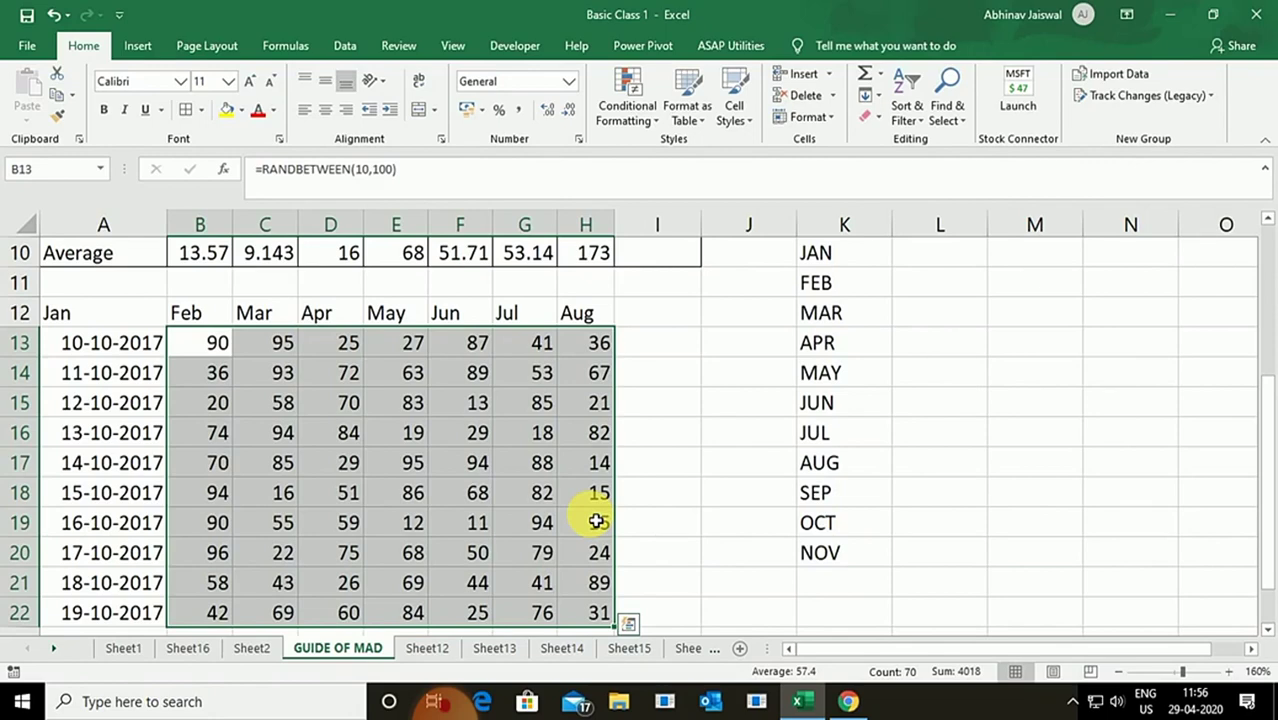
{"action": "left_click", "coordinate": [763, 387]}
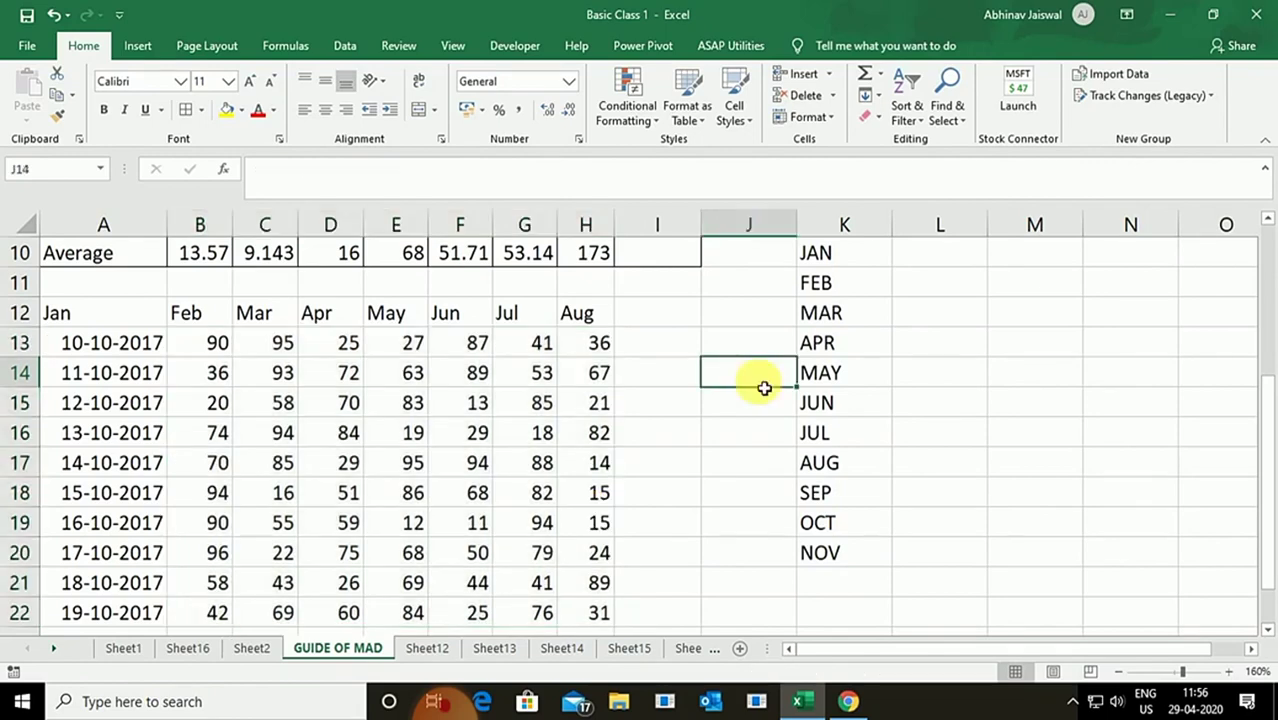